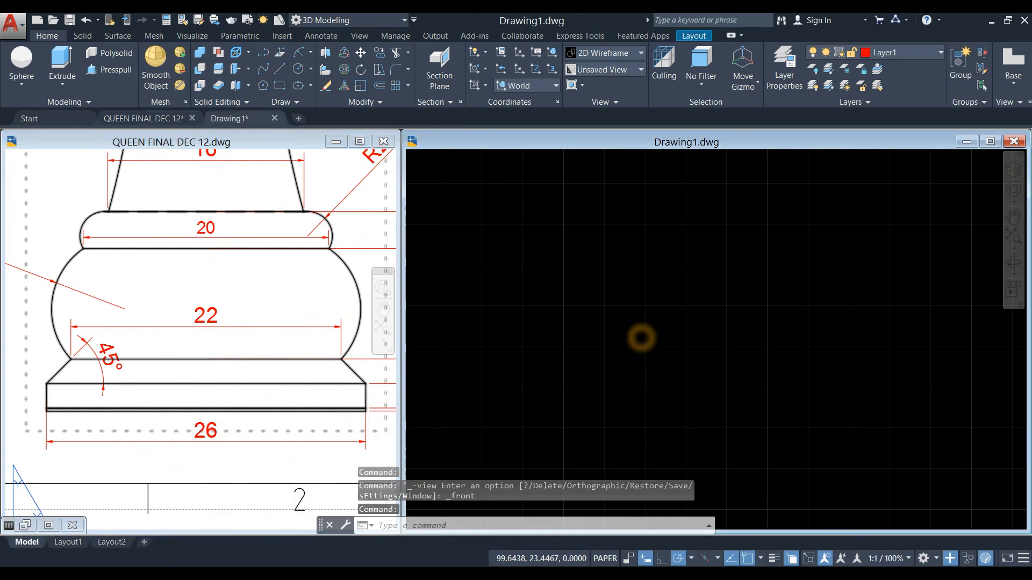
- Draw a horizontal line 26 units long in Drawing1 as the base of the queen profile
{"action": "type", "text": "l"}
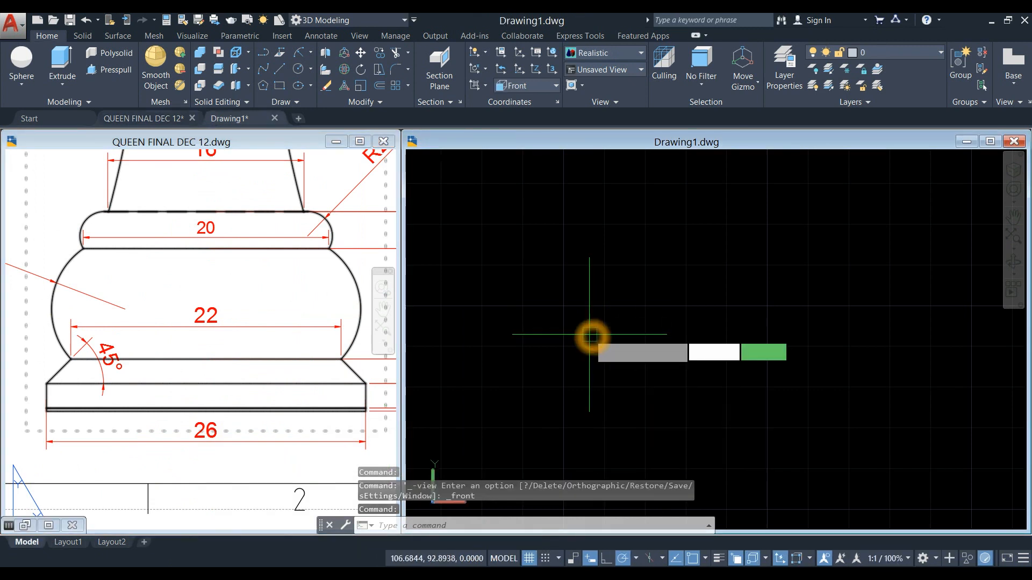
{"action": "key", "text": "Return"}
{"action": "left_click", "coordinate": [505, 344]}
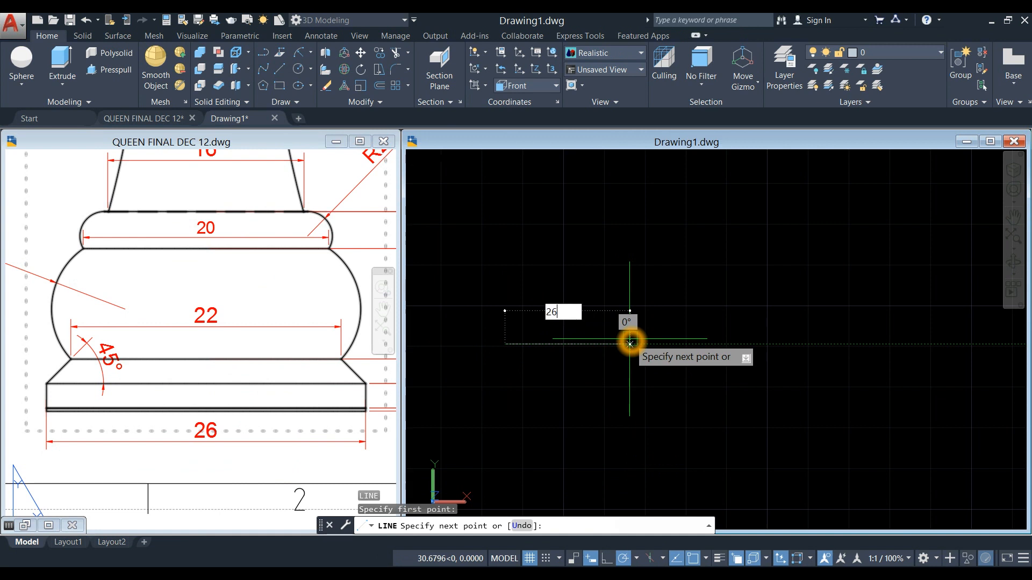
{"action": "key", "text": "Return"}
{"action": "right_click", "coordinate": [624, 289]}
{"action": "left_click", "coordinate": [635, 299]}
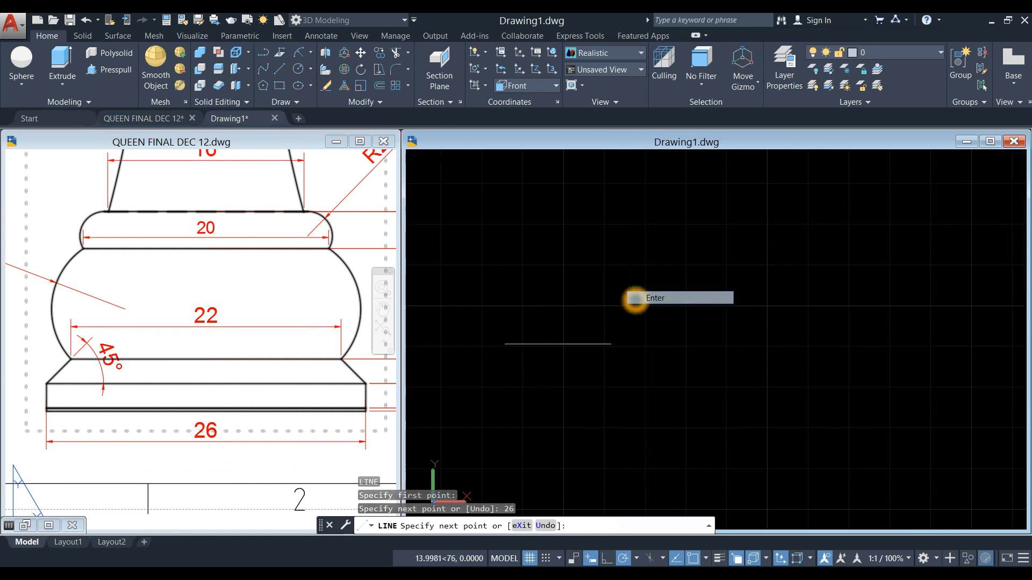
- Check the base heights in the QUEEN FINAL DEC 12 reference and offset the base line upward by 0.25
{"action": "left_click", "coordinate": [290, 451]}
{"action": "scroll", "coordinate": [290, 451], "scroll_direction": "up", "scroll_amount": 6}
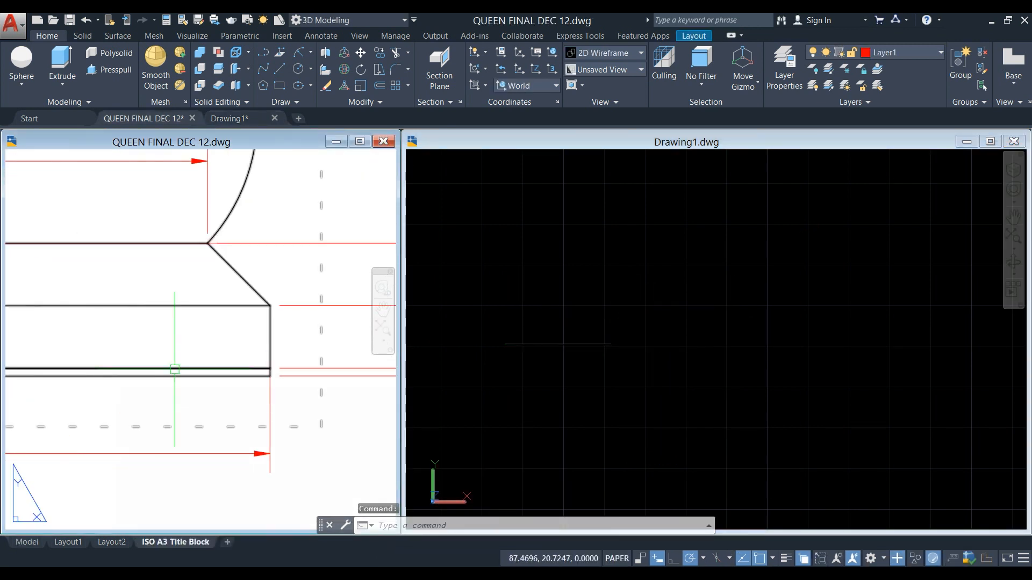
{"action": "scroll", "coordinate": [290, 360], "scroll_direction": "down", "scroll_amount": 3}
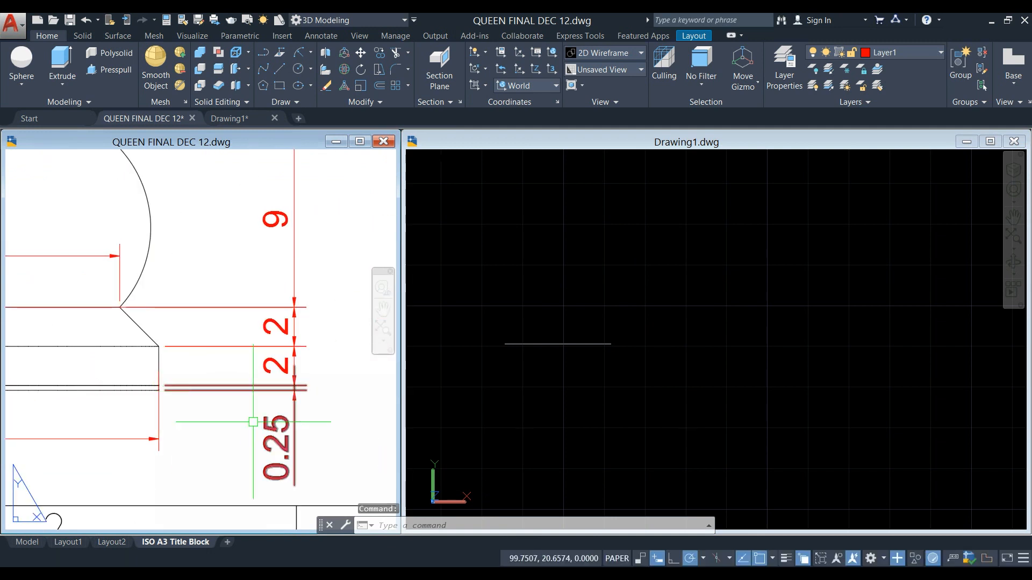
{"action": "left_click", "coordinate": [667, 368]}
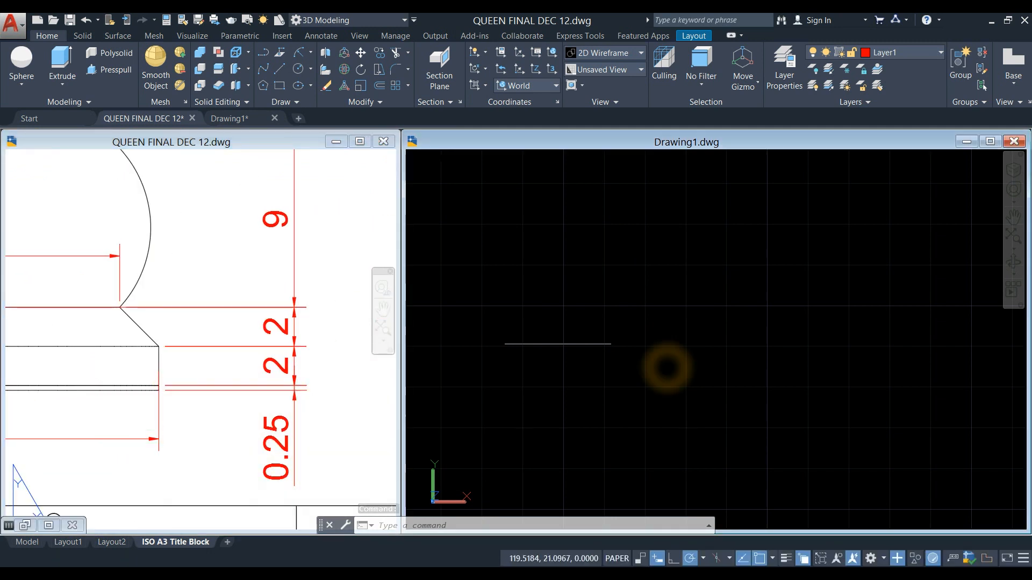
{"action": "left_click", "coordinate": [630, 353]}
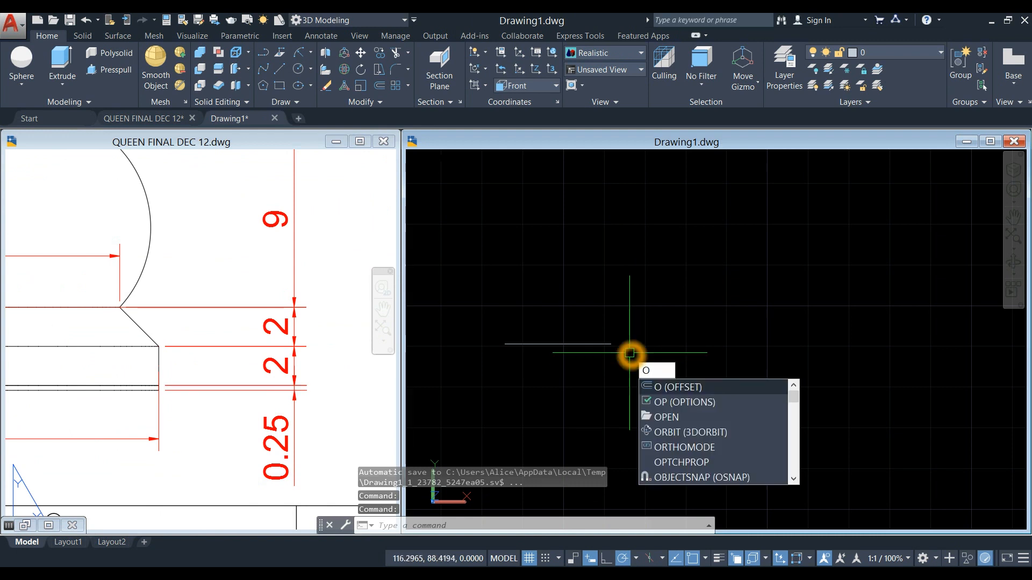
{"action": "key", "text": "Return"}
{"action": "type", "text": ".25"}
{"action": "key", "text": "Return"}
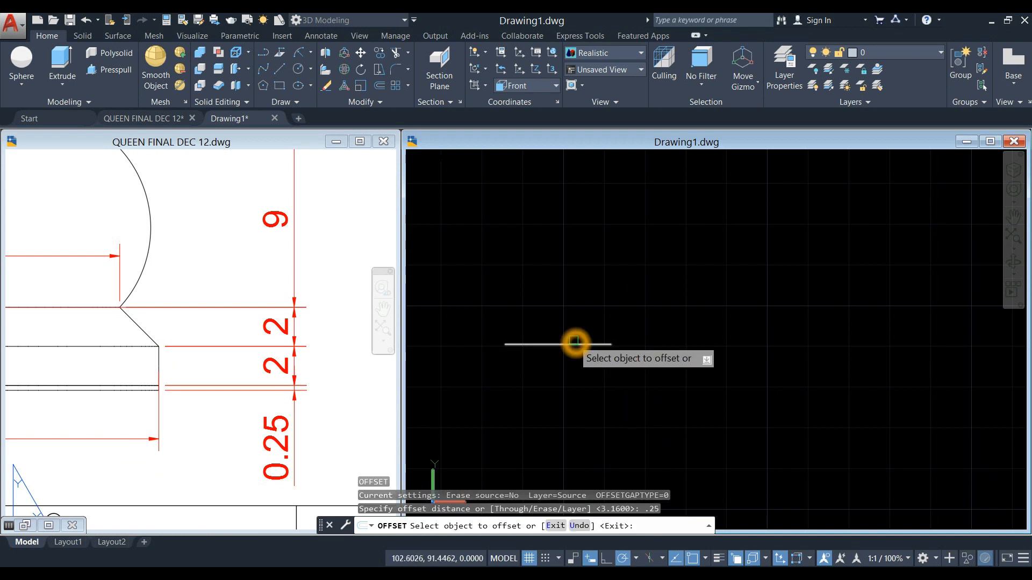
{"action": "left_click", "coordinate": [573, 344]}
{"action": "scroll", "coordinate": [583, 333], "scroll_direction": "up", "scroll_amount": 2}
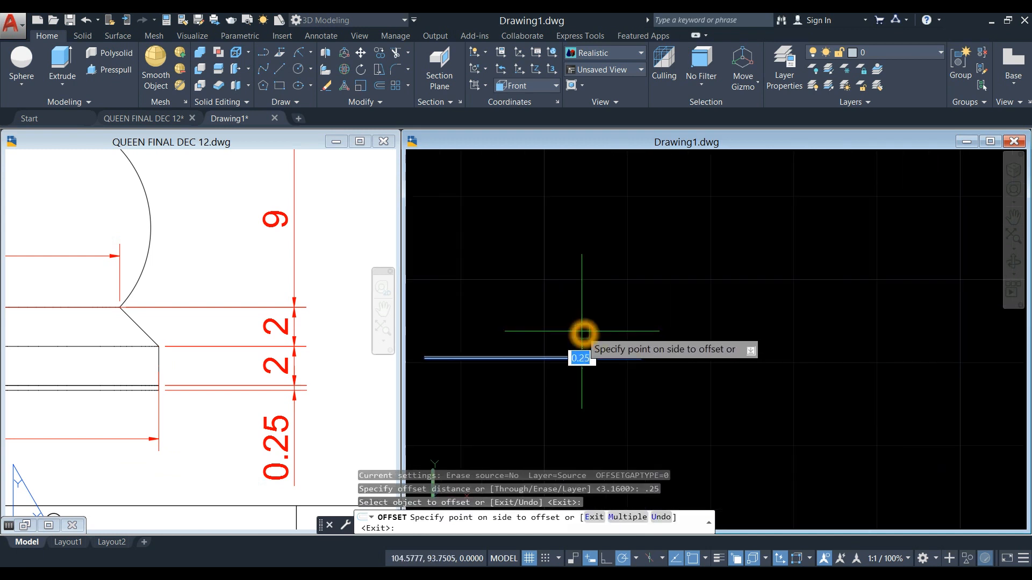
{"action": "left_click", "coordinate": [583, 332]}
{"action": "right_click", "coordinate": [591, 322]}
{"action": "left_click", "coordinate": [605, 330]}
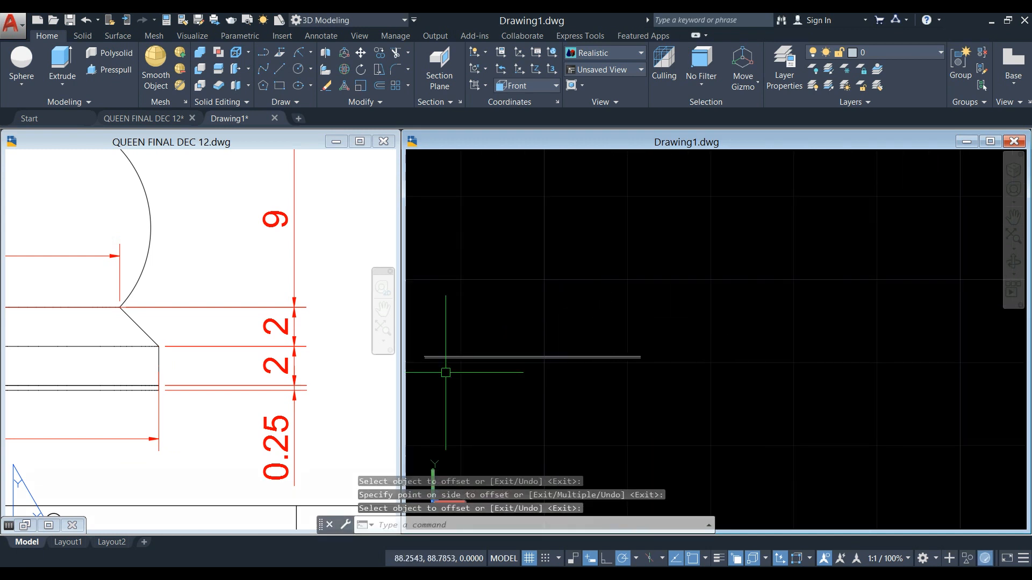
- Consult the reference's right edge and offset the upper of the two base lines upward by 2
{"action": "left_click", "coordinate": [220, 403]}
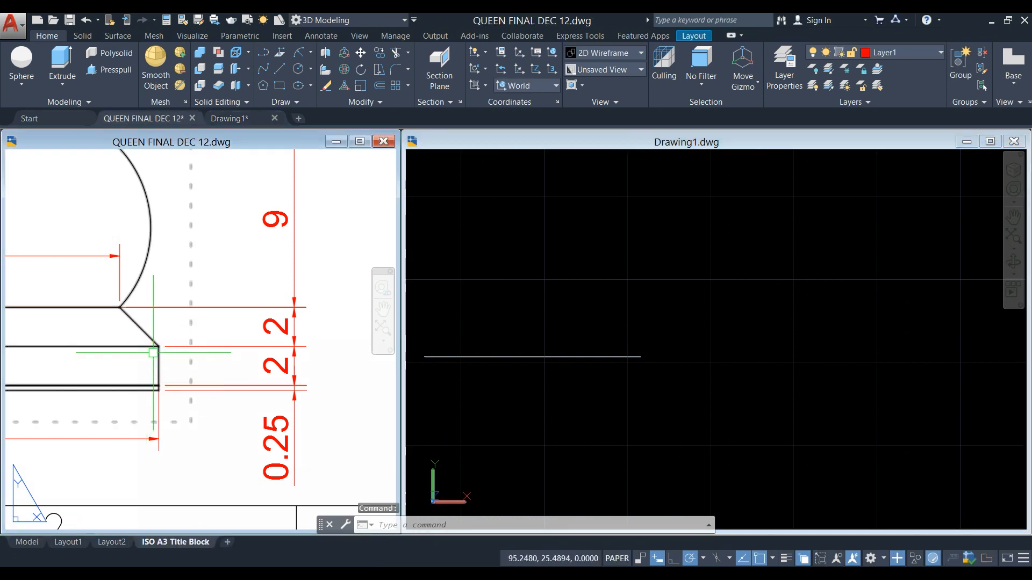
{"action": "left_click", "coordinate": [155, 384]}
{"action": "left_click", "coordinate": [157, 341]}
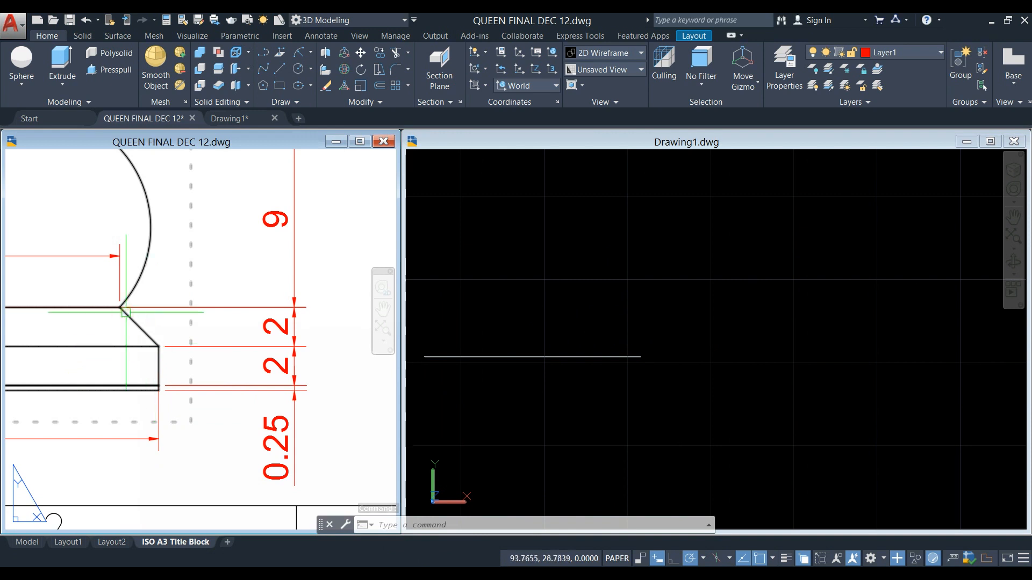
{"action": "left_click", "coordinate": [697, 304]}
{"action": "left_click", "coordinate": [661, 310]}
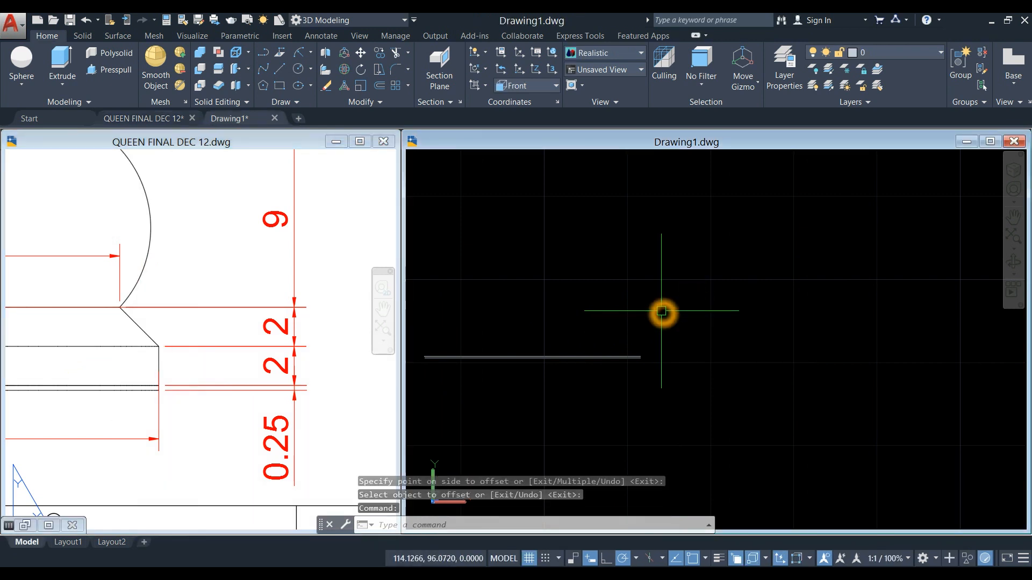
{"action": "type", "text": "o"}
{"action": "key", "text": "Return"}
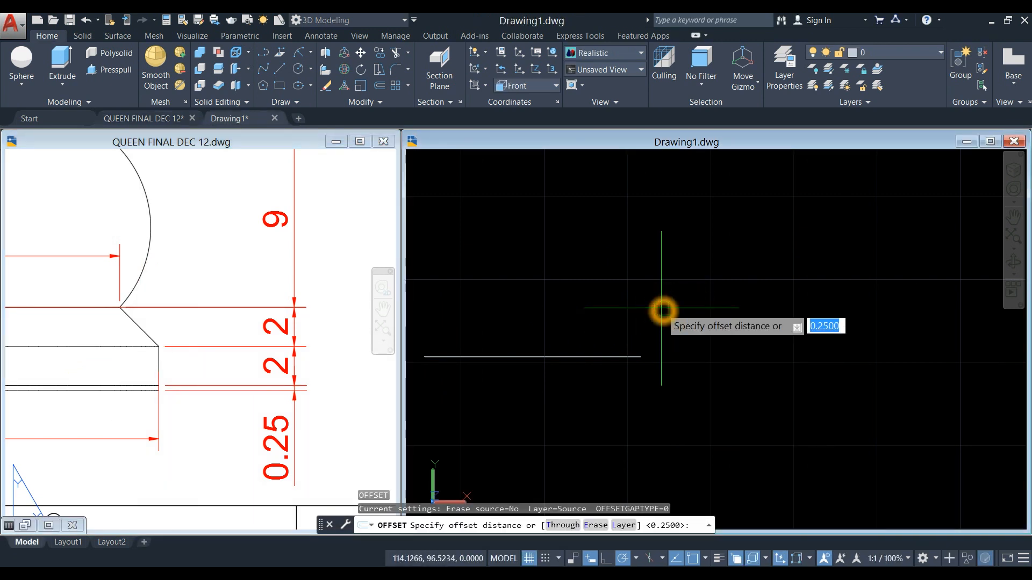
{"action": "type", "text": "2"}
{"action": "key", "text": "Return"}
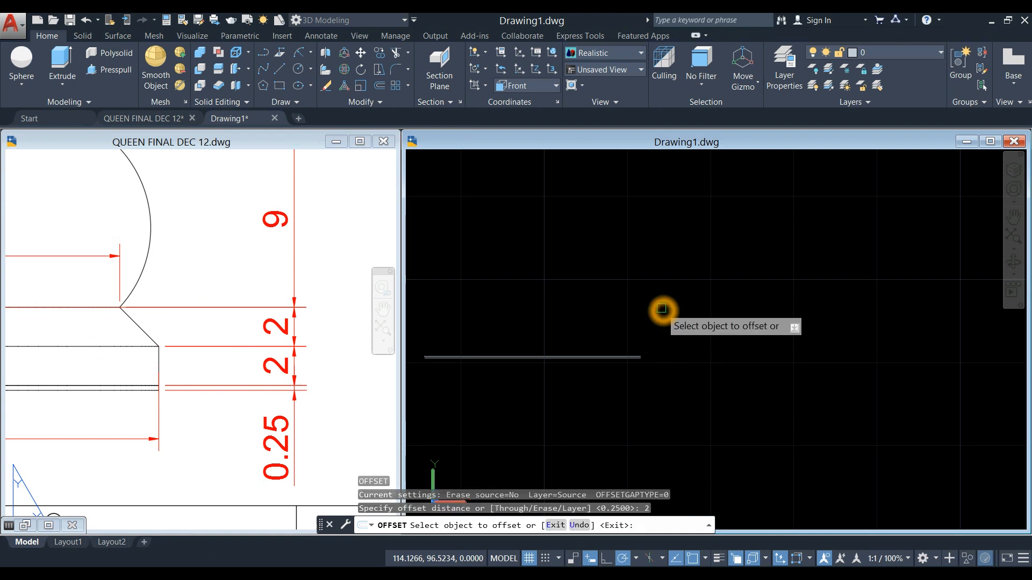
{"action": "scroll", "coordinate": [662, 310], "scroll_direction": "up", "scroll_amount": 3}
{"action": "left_click", "coordinate": [597, 407]}
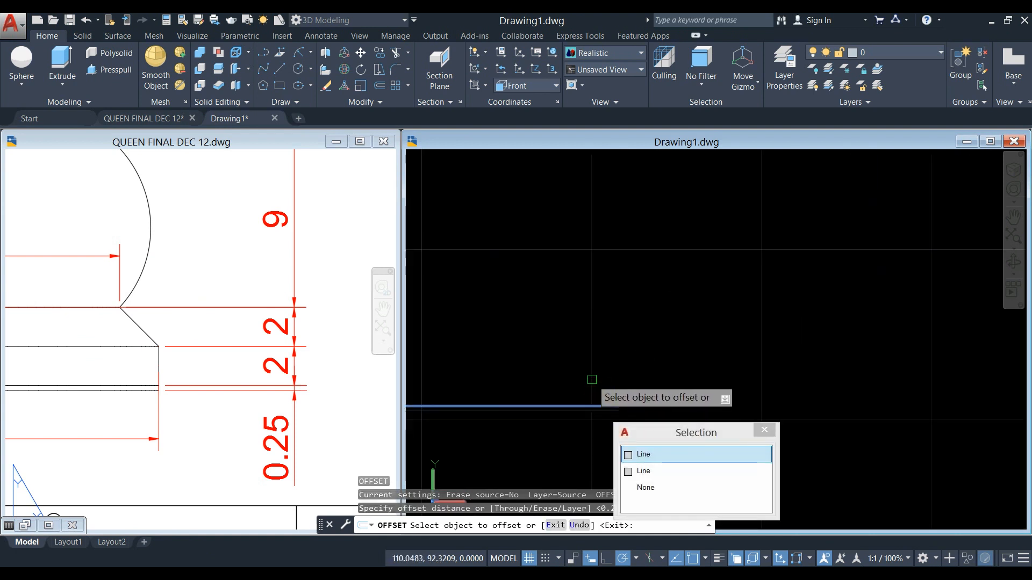
{"action": "left_click", "coordinate": [595, 382]}
{"action": "middle_click_drag", "start_coordinate": [595, 382], "coordinate": [665, 365]}
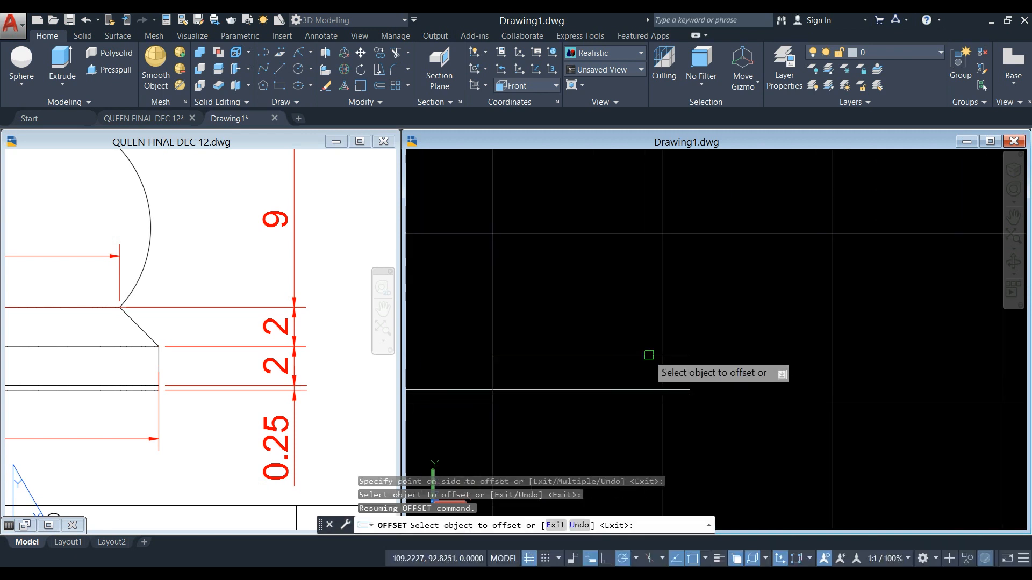
- Offset the topmost line upward by another 2 units and end the Offset command
{"action": "left_click", "coordinate": [653, 357]}
{"action": "left_click", "coordinate": [655, 331]}
{"action": "scroll", "coordinate": [664, 318], "scroll_direction": "down", "scroll_amount": 4}
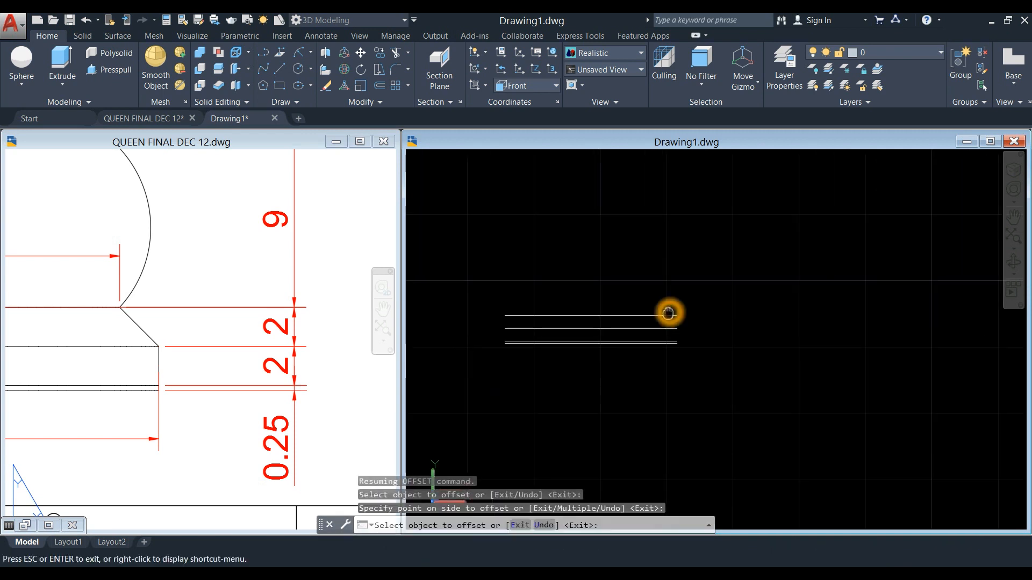
{"action": "right_click", "coordinate": [675, 286]}
{"action": "left_click", "coordinate": [689, 288]}
- Check the reference's left edge and draw a vertical line joining the left ends of the bottom line and the second line from the top
{"action": "left_click", "coordinate": [177, 428]}
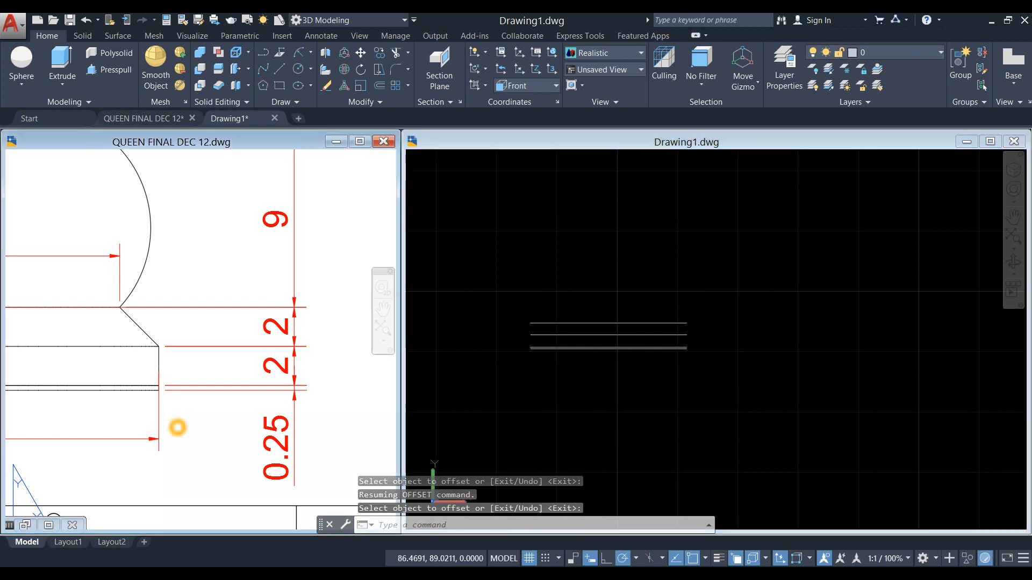
{"action": "scroll", "coordinate": [172, 424], "scroll_direction": "down", "scroll_amount": 1}
{"action": "middle_click_drag", "start_coordinate": [170, 430], "coordinate": [353, 399]}
{"action": "scroll", "coordinate": [349, 401], "scroll_direction": "down", "scroll_amount": 1}
{"action": "scroll", "coordinate": [106, 407], "scroll_direction": "up", "scroll_amount": 3}
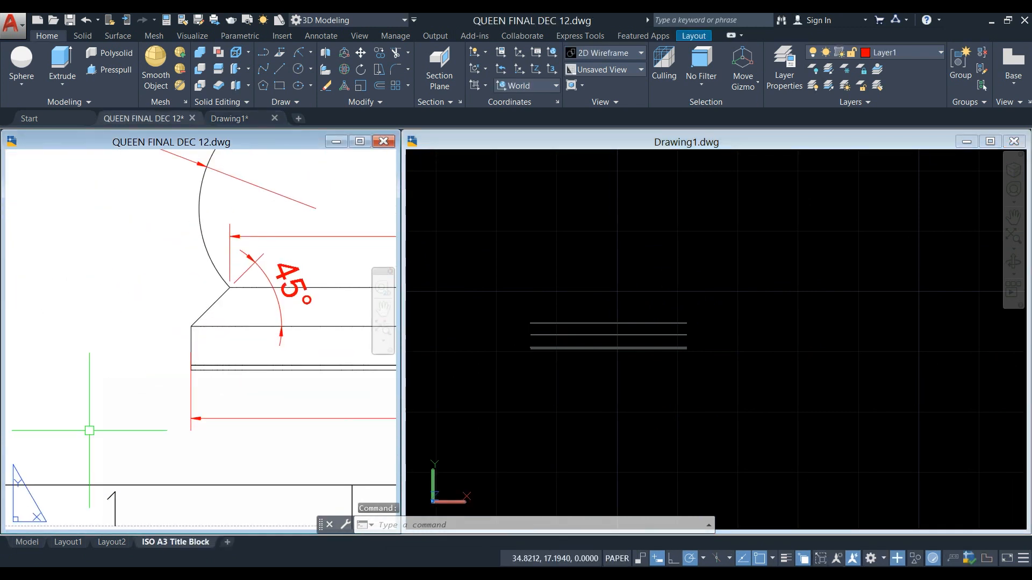
{"action": "left_click", "coordinate": [610, 364]}
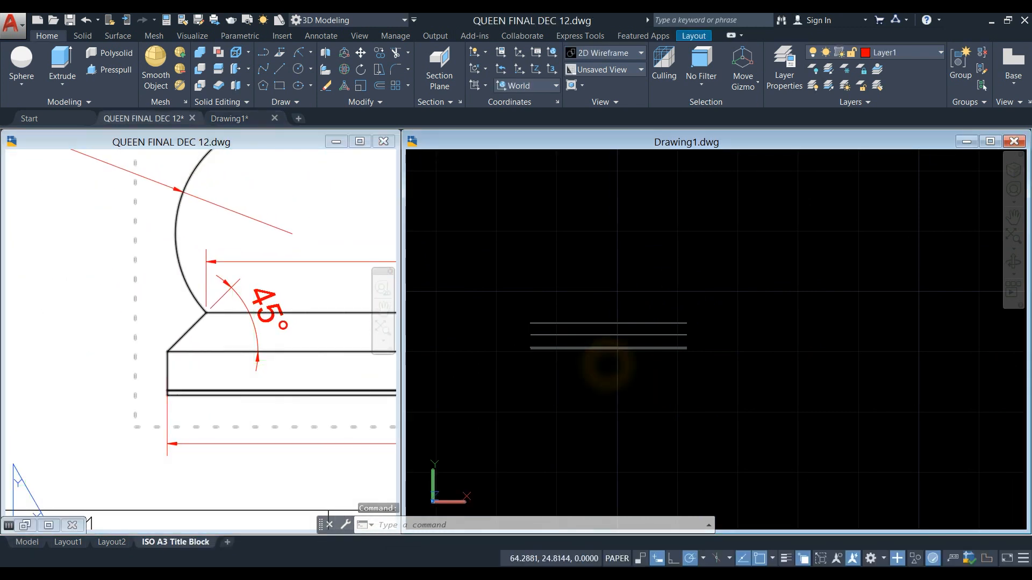
{"action": "type", "text": "l"}
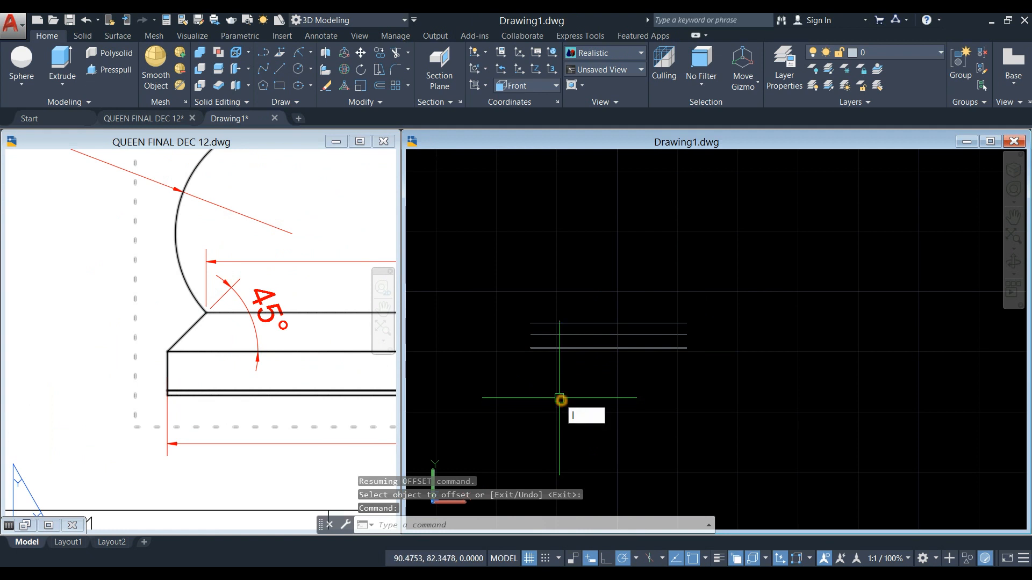
{"action": "key", "text": "Return"}
{"action": "scroll", "coordinate": [540, 370], "scroll_direction": "up", "scroll_amount": 3}
{"action": "left_click", "coordinate": [520, 326]}
{"action": "left_click", "coordinate": [525, 295]}
{"action": "right_click", "coordinate": [520, 322]}
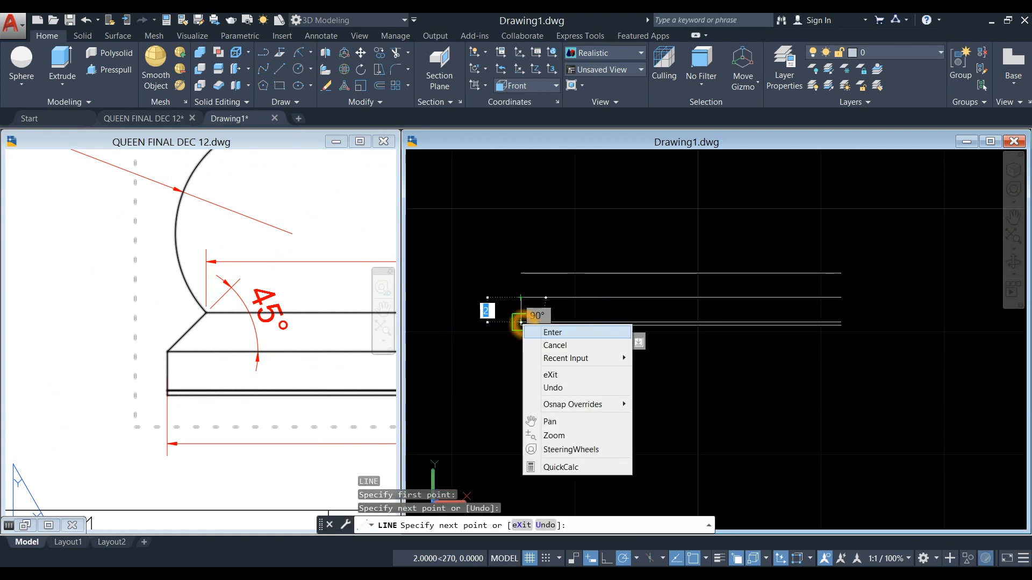
{"action": "left_click", "coordinate": [550, 331]}
- Draw a vertical line joining the right ends of the bottom line and the second line from the top
{"action": "right_click", "coordinate": [695, 217]}
{"action": "left_click", "coordinate": [725, 225]}
{"action": "scroll", "coordinate": [890, 276], "scroll_direction": "up", "scroll_amount": 3}
{"action": "scroll", "coordinate": [889, 277], "scroll_direction": "up", "scroll_amount": 2}
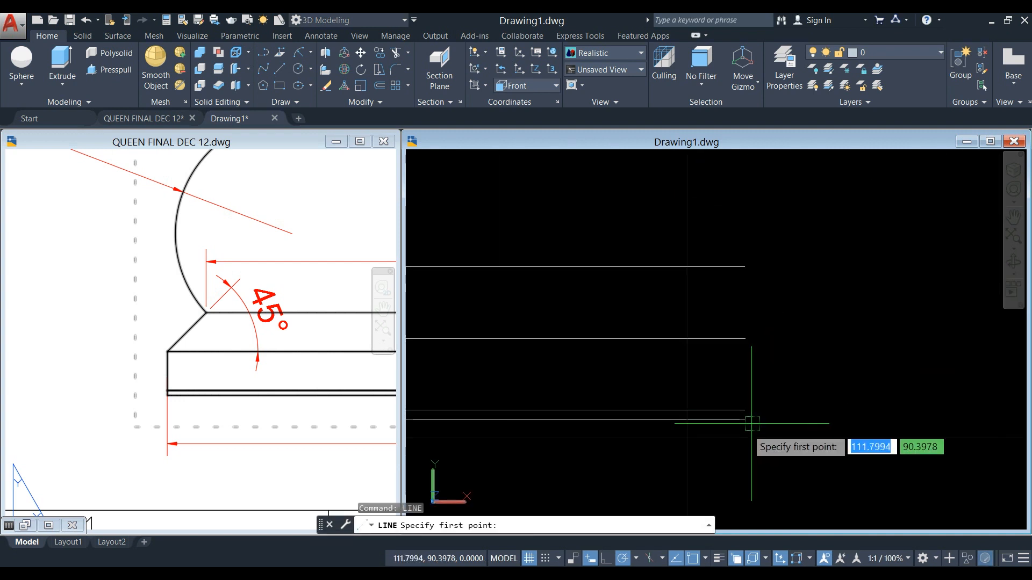
{"action": "left_click", "coordinate": [745, 419]}
{"action": "left_click", "coordinate": [744, 338]}
{"action": "right_click", "coordinate": [759, 323]}
{"action": "left_click", "coordinate": [779, 331]}
- Draw a 45° line from the base rectangle's upper-left corner to the topmost horizontal line
{"action": "scroll", "coordinate": [505, 339], "scroll_direction": "down", "scroll_amount": 3}
{"action": "middle_click_drag", "start_coordinate": [512, 324], "coordinate": [765, 349]}
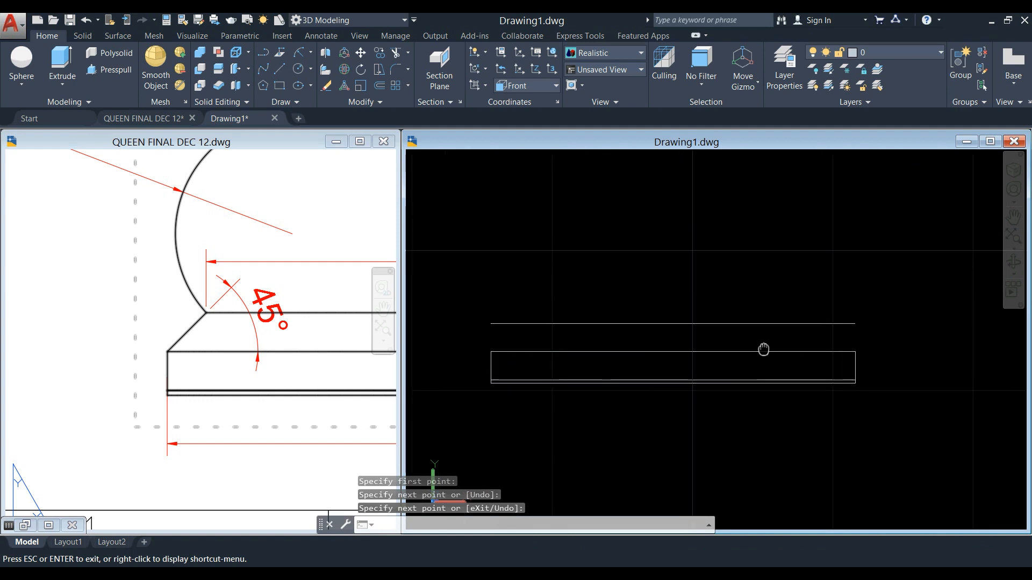
{"action": "type", "text": "l"}
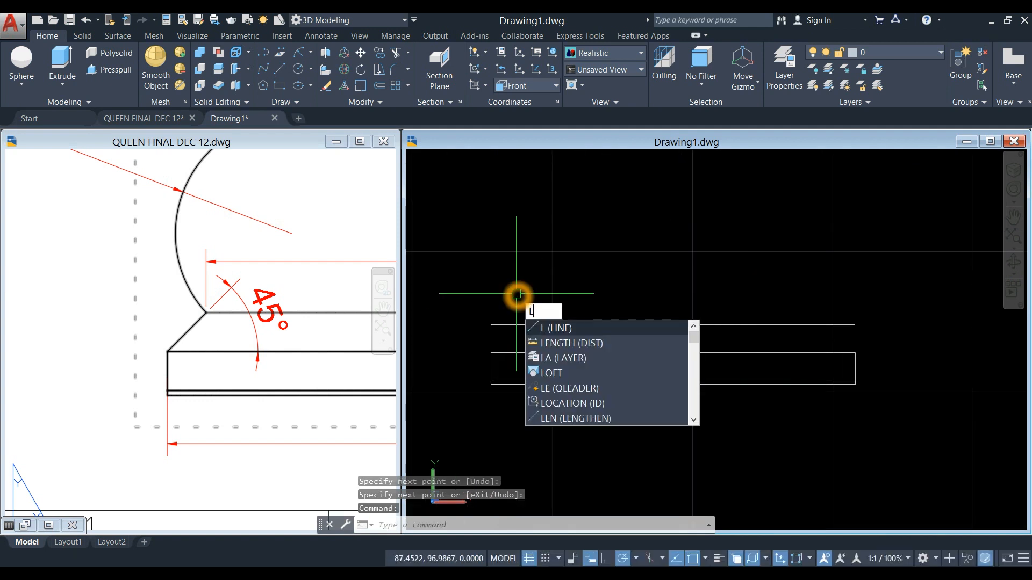
{"action": "key", "text": "Return"}
{"action": "left_click", "coordinate": [491, 353]}
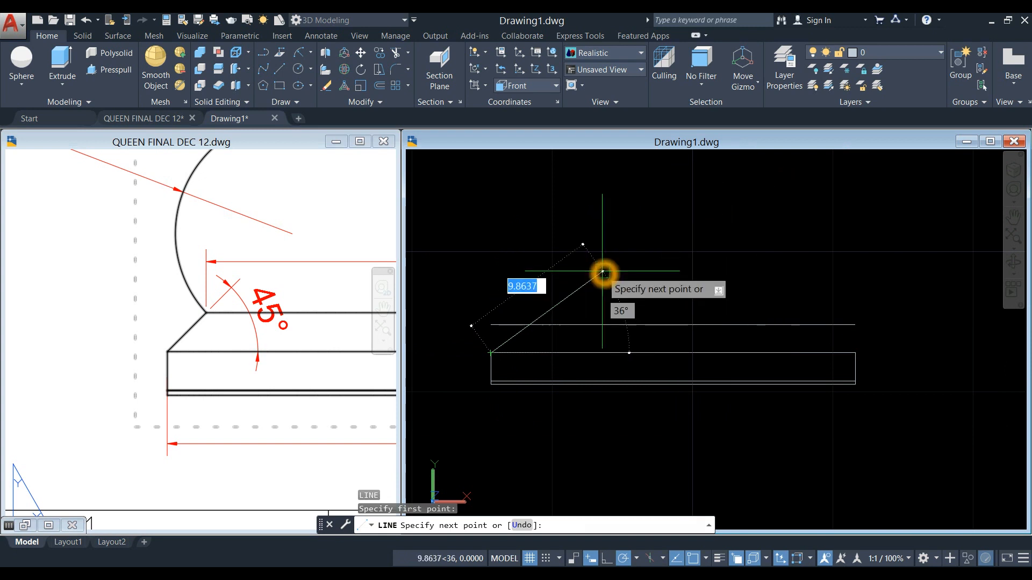
{"action": "left_click", "coordinate": [579, 276]}
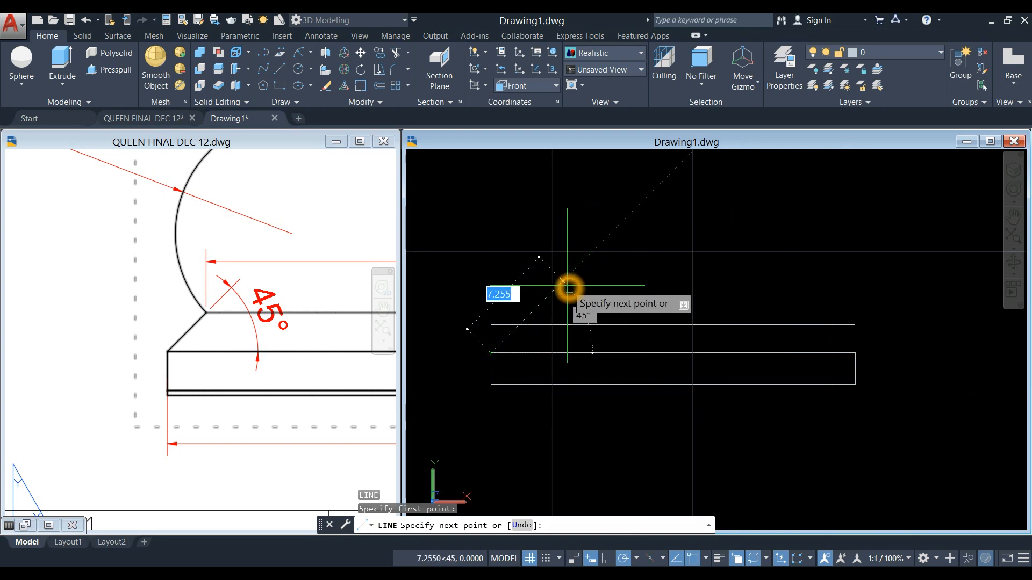
{"action": "left_click", "coordinate": [525, 333]}
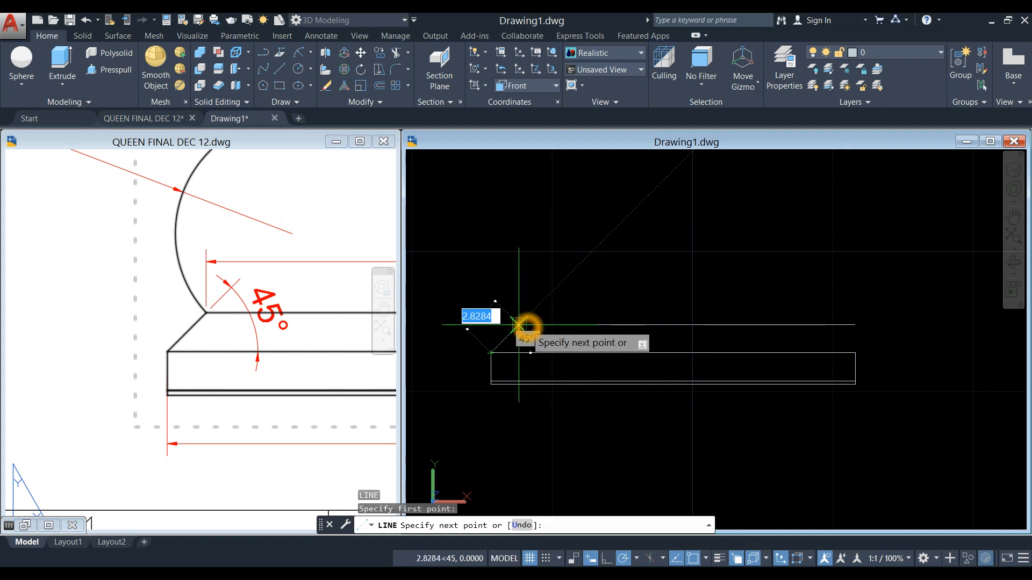
{"action": "key", "text": "Return"}
{"action": "scroll", "coordinate": [519, 339], "scroll_direction": "up", "scroll_amount": 2}
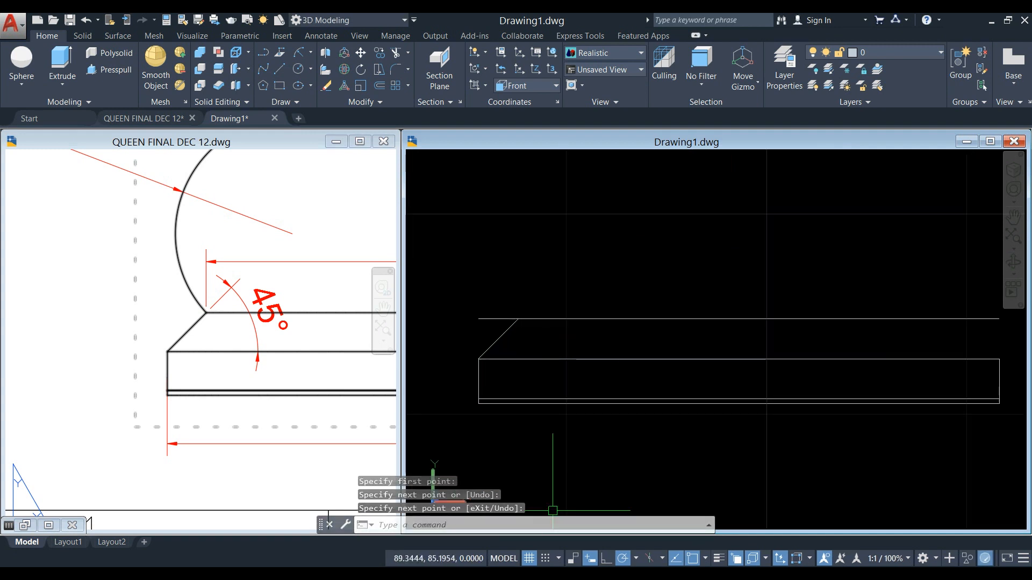
- Check whether Dynamic Input, Polar Tracking, Object Snap Tracking and Object Snap are enabled
{"action": "left_click", "coordinate": [591, 559]}
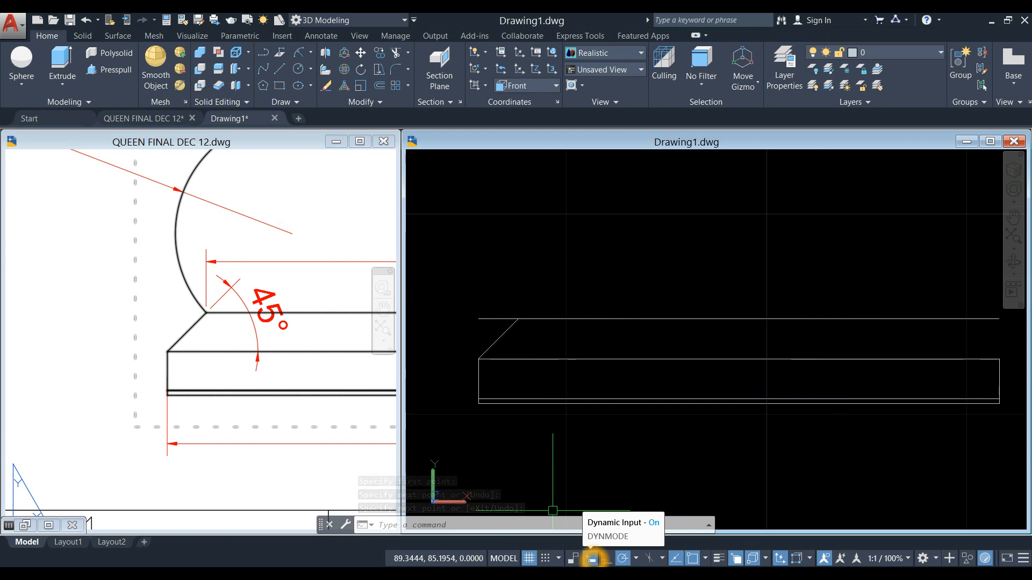
{"action": "left_click", "coordinate": [623, 559]}
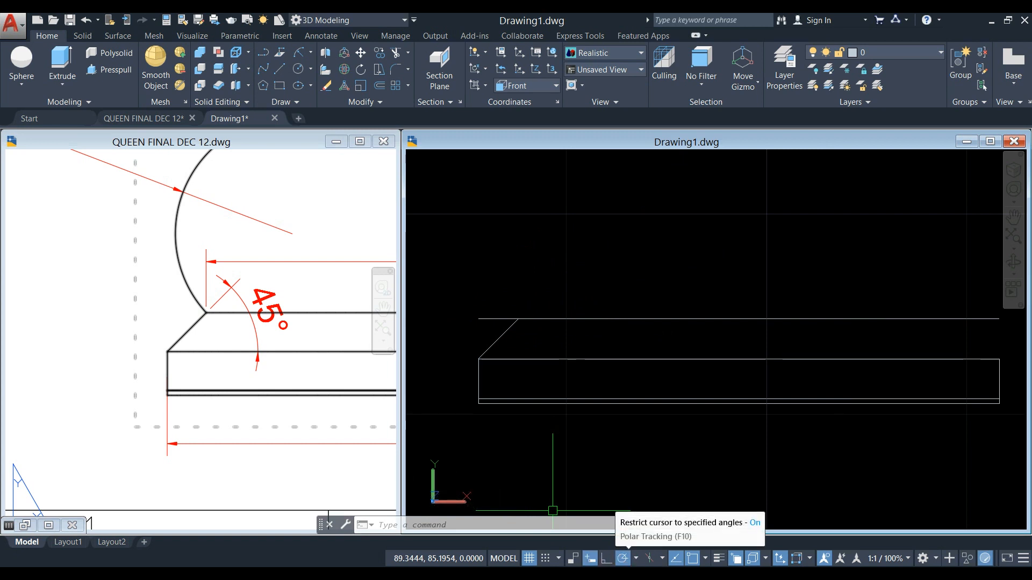
{"action": "left_click", "coordinate": [675, 559]}
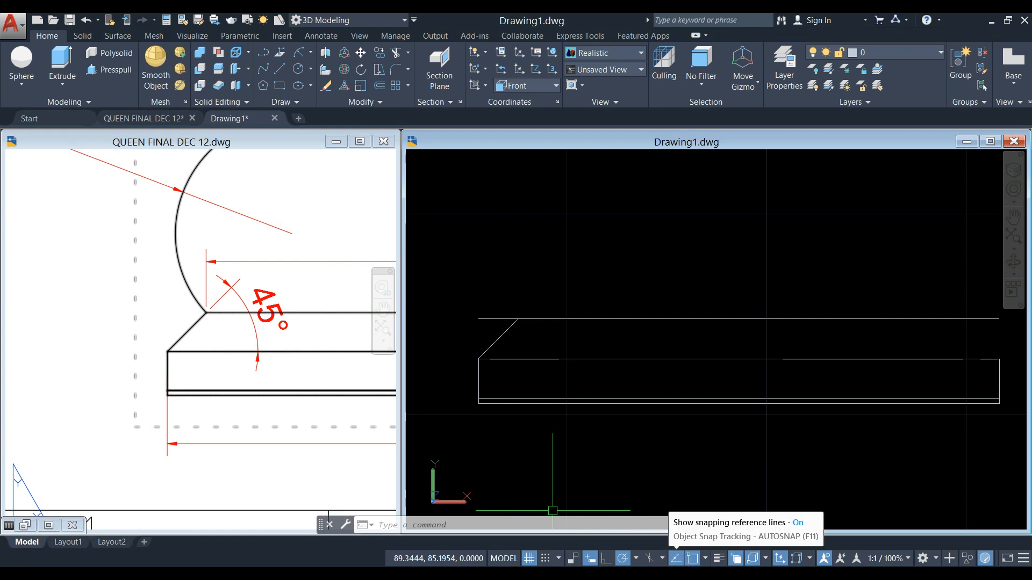
{"action": "left_click", "coordinate": [693, 559]}
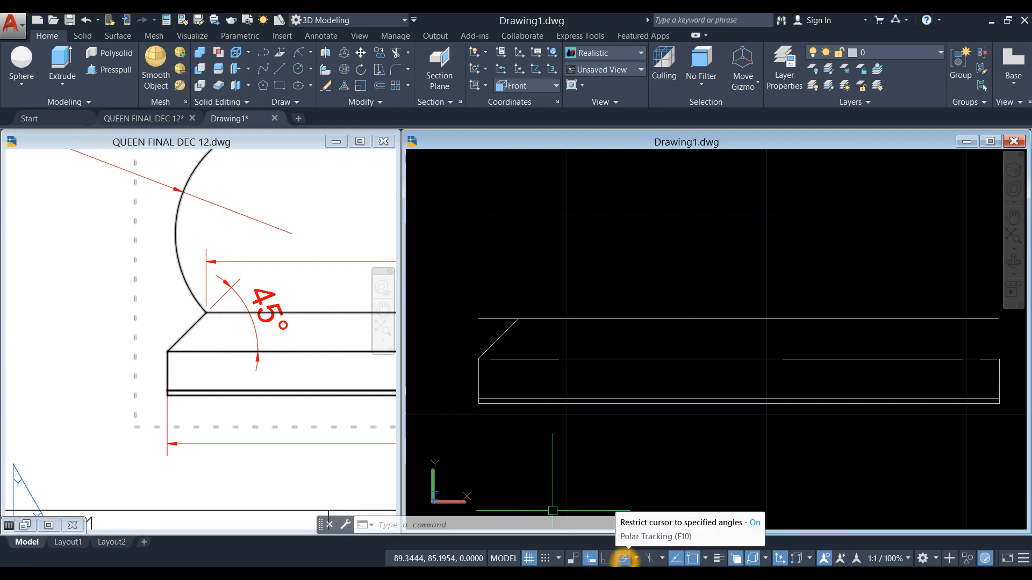
- Review the increment angle and additional angles in the polar tracking settings, including how a new additional angle is added
{"action": "right_click", "coordinate": [624, 559]}
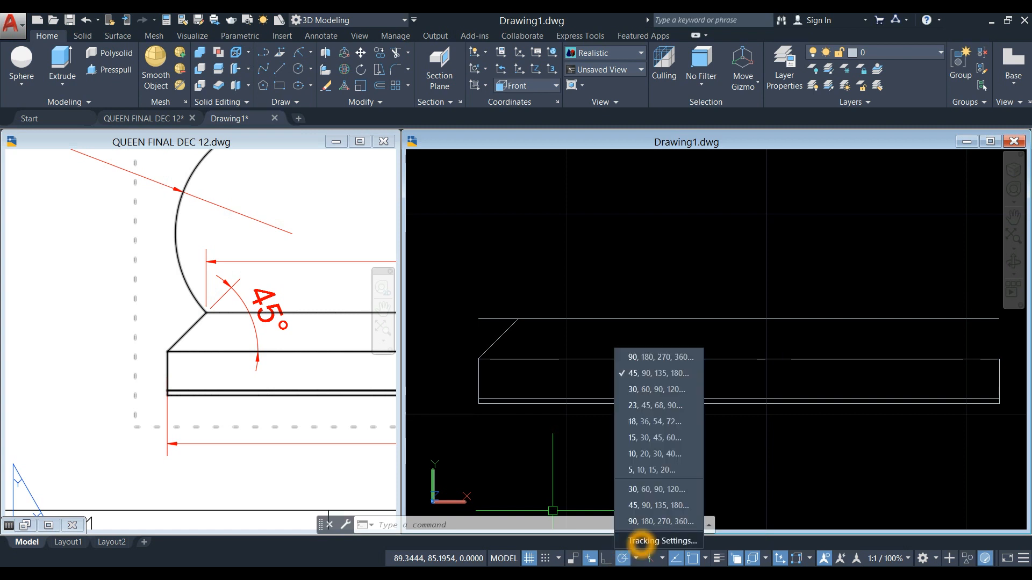
{"action": "left_click", "coordinate": [641, 541]}
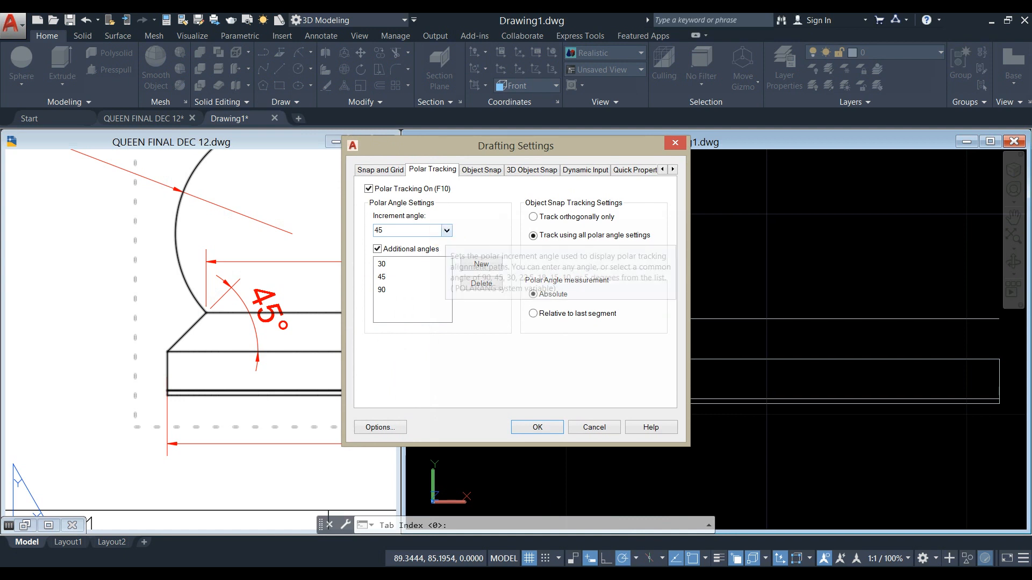
{"action": "left_click", "coordinate": [393, 230]}
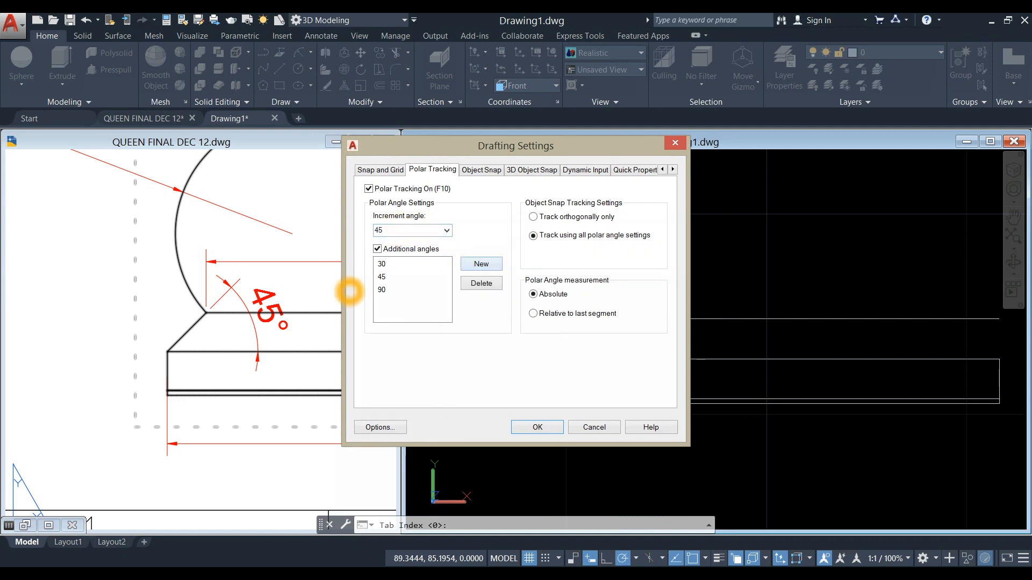
{"action": "left_click", "coordinate": [479, 265]}
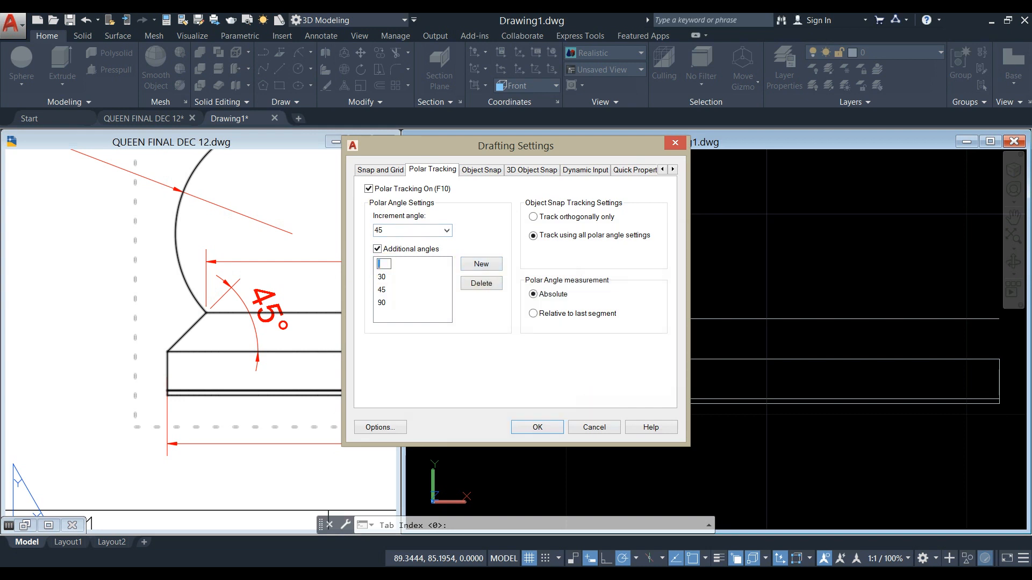
{"action": "left_click", "coordinate": [542, 428]}
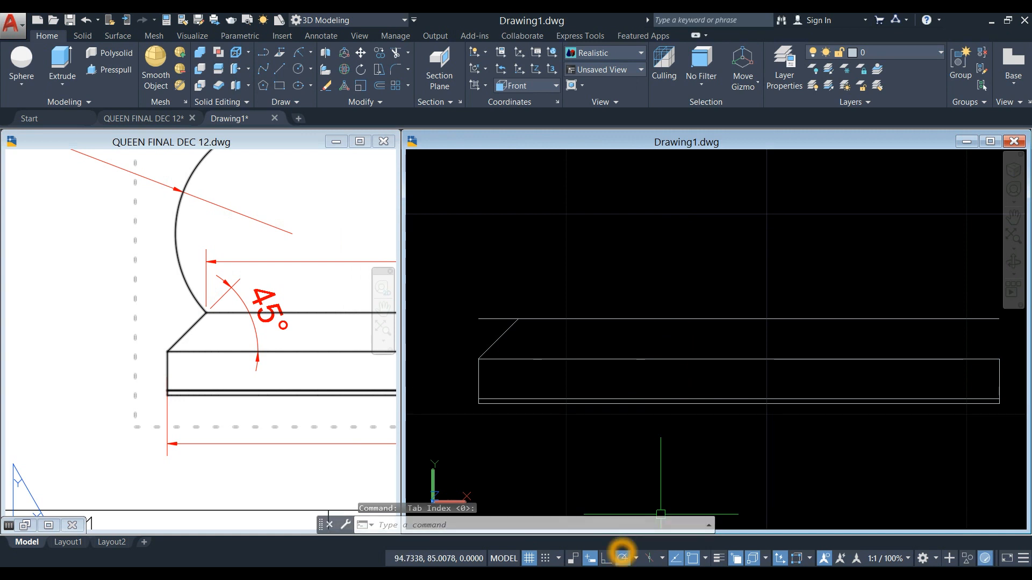
- Toggle polar tracking off and on again, and examine the available increment angles around the 45, 90, 135, 180 option
{"action": "left_click", "coordinate": [622, 557]}
{"action": "left_click", "coordinate": [622, 558]}
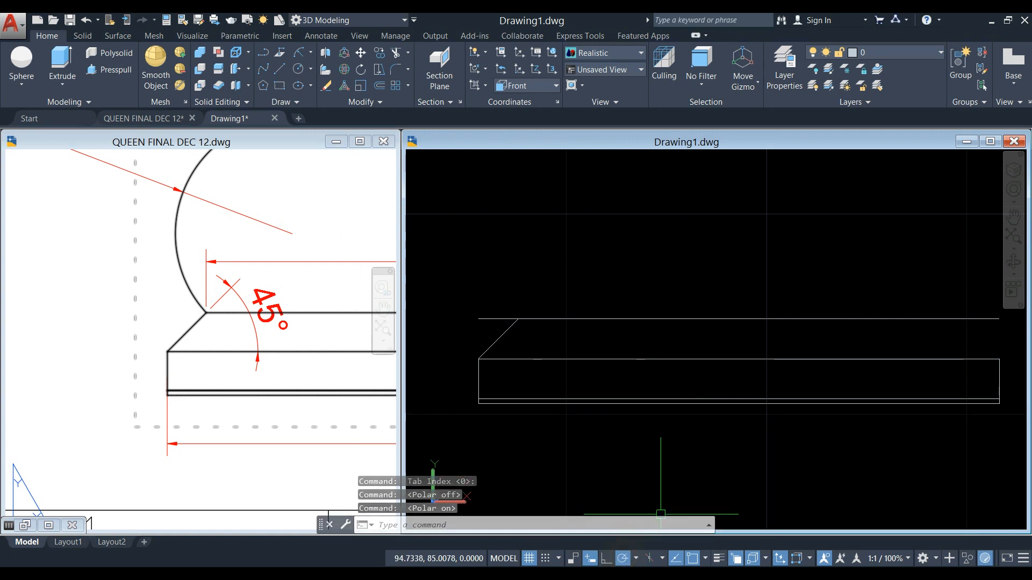
{"action": "right_click", "coordinate": [622, 558]}
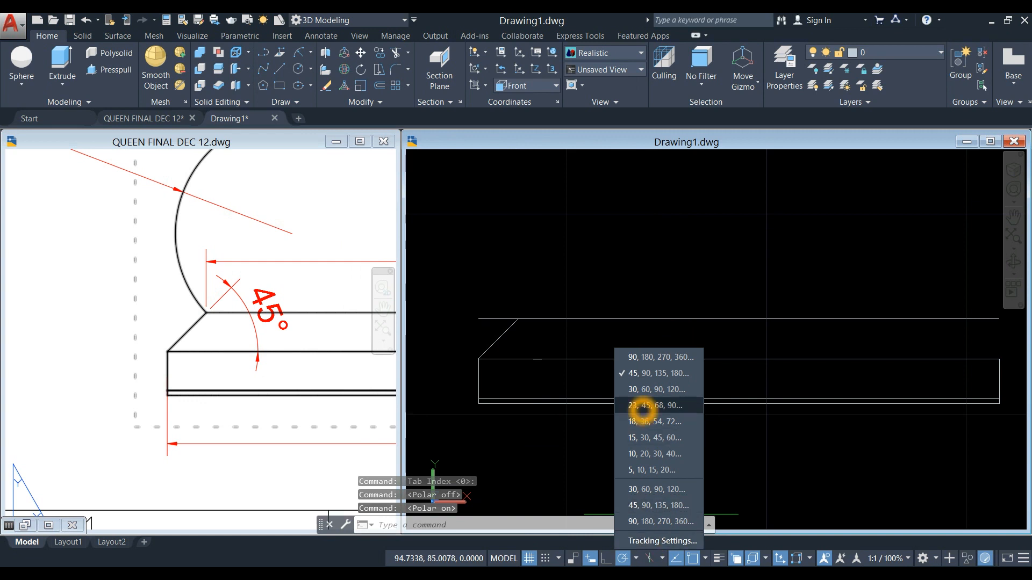
{"action": "left_click", "coordinate": [630, 374]}
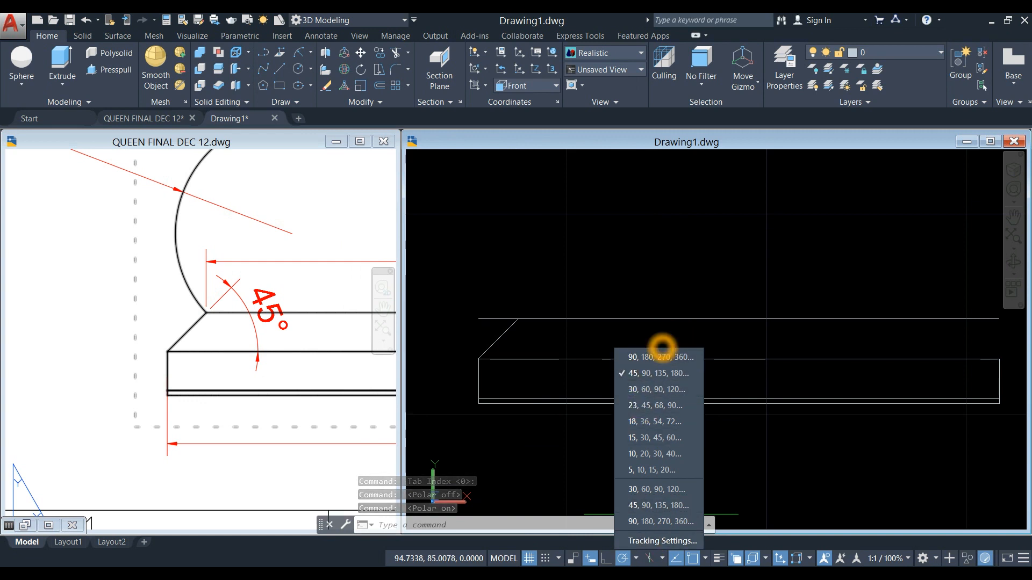
{"action": "left_click", "coordinate": [628, 274]}
- Mirror the 45° line about the vertical axis through the midpoints of the two upper horizontal lines, keeping the source line
{"action": "left_click", "coordinate": [258, 404]}
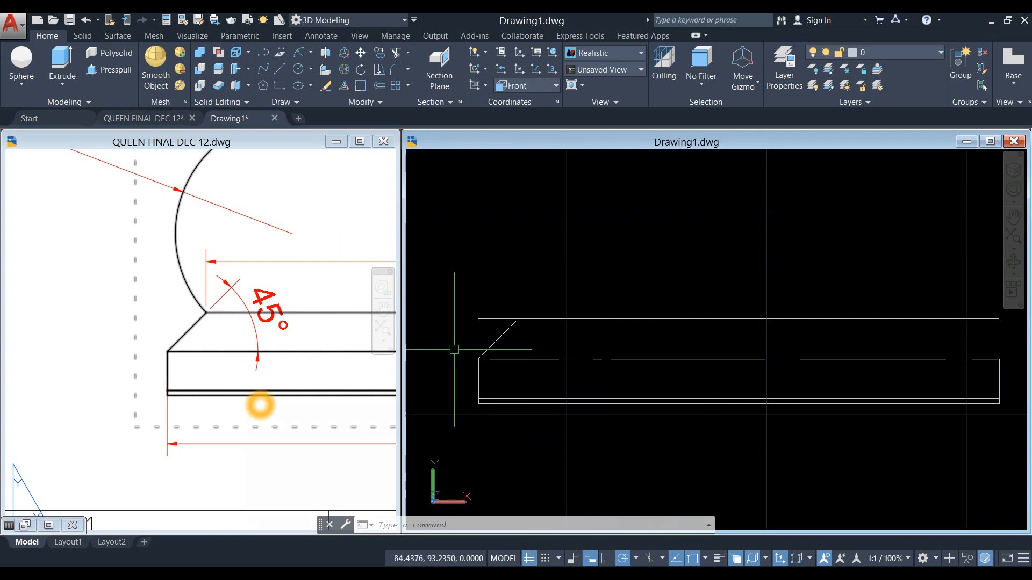
{"action": "scroll", "coordinate": [260, 396], "scroll_direction": "down", "scroll_amount": 3}
{"action": "left_click", "coordinate": [635, 262]}
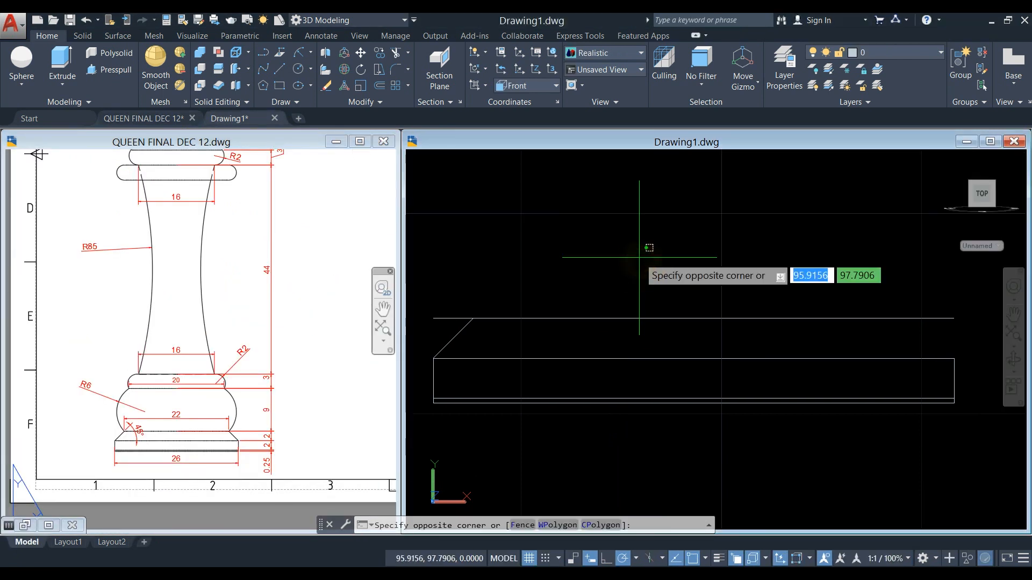
{"action": "left_click", "coordinate": [455, 338]}
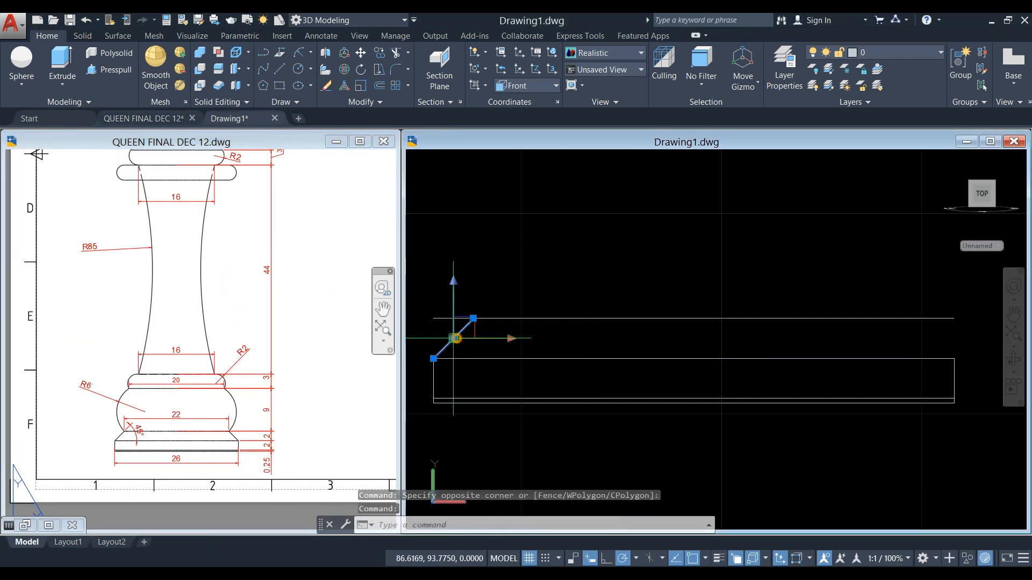
{"action": "key", "text": "Escape"}
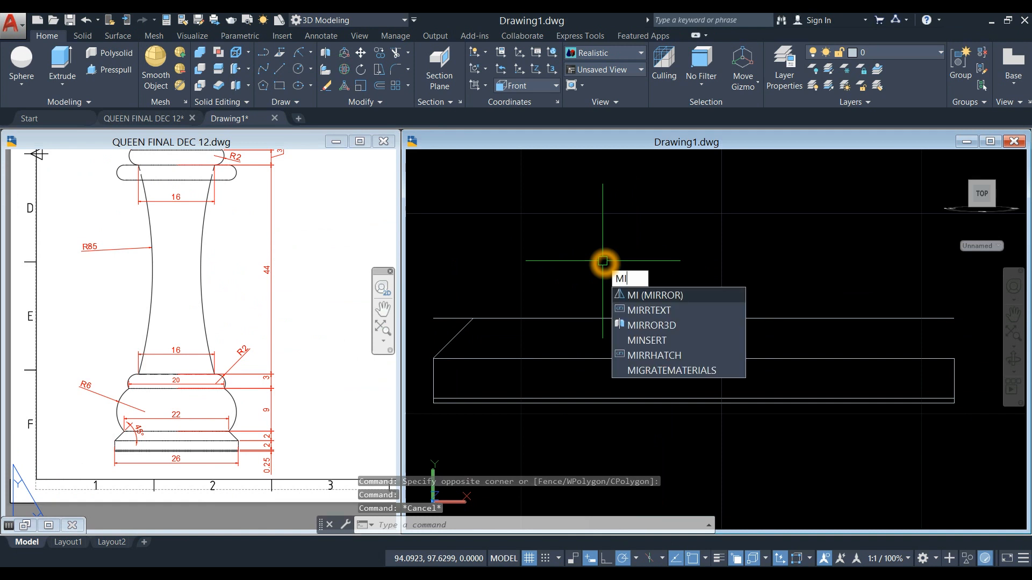
{"action": "key", "text": "Return"}
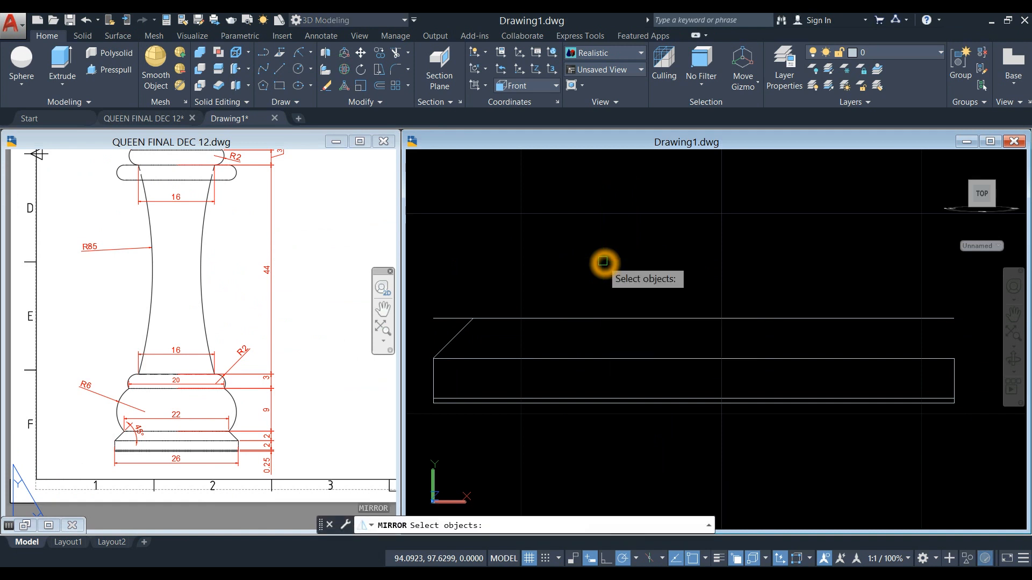
{"action": "left_click", "coordinate": [462, 331]}
{"action": "right_click", "coordinate": [662, 236]}
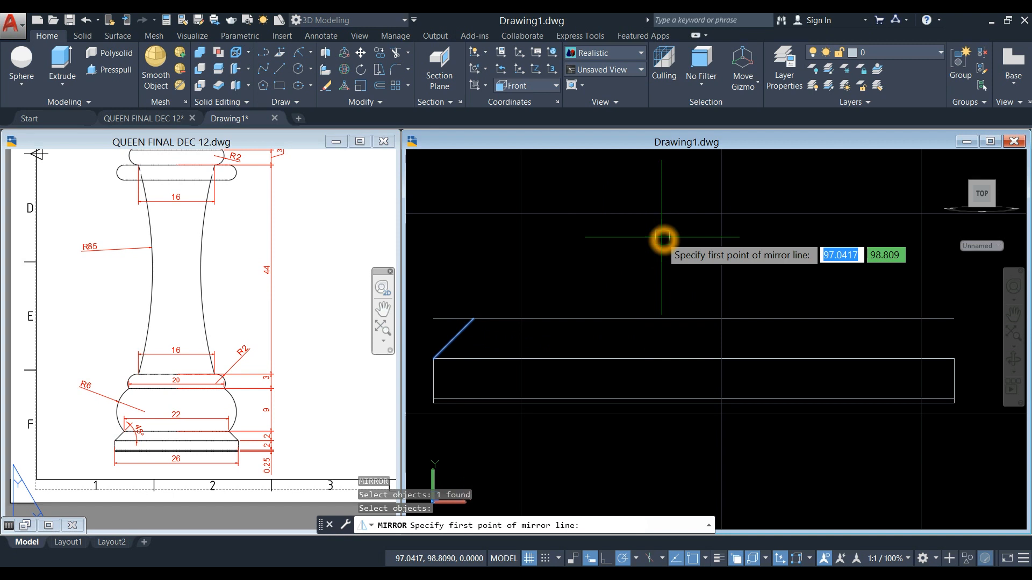
{"action": "left_click", "coordinate": [694, 359]}
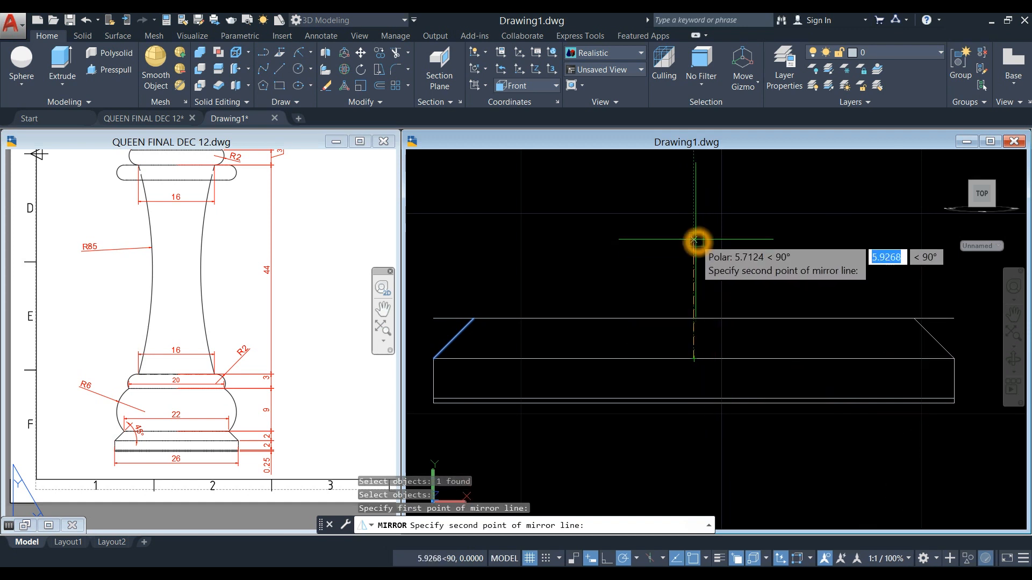
{"action": "left_click", "coordinate": [694, 318]}
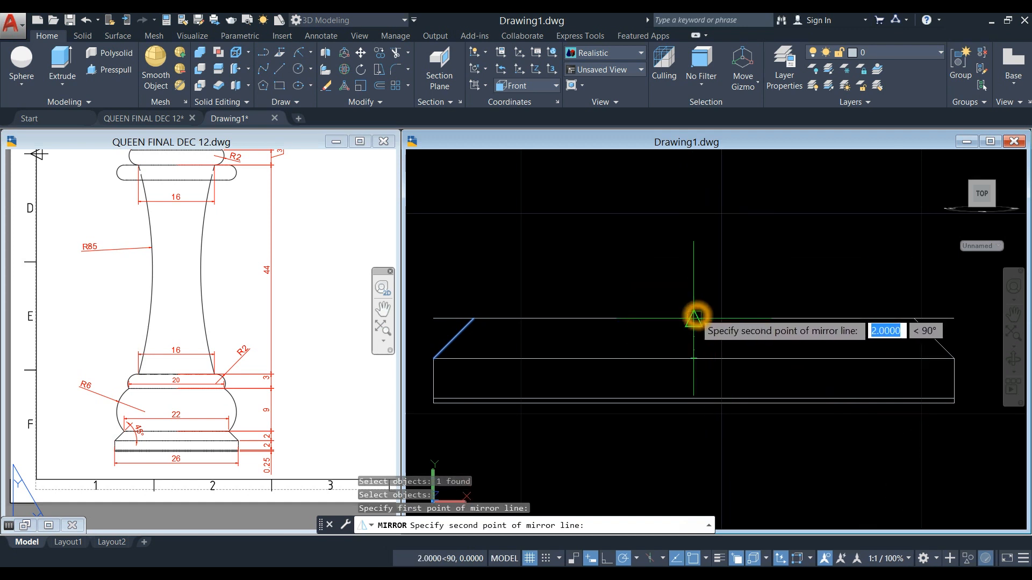
{"action": "left_click", "coordinate": [730, 373]}
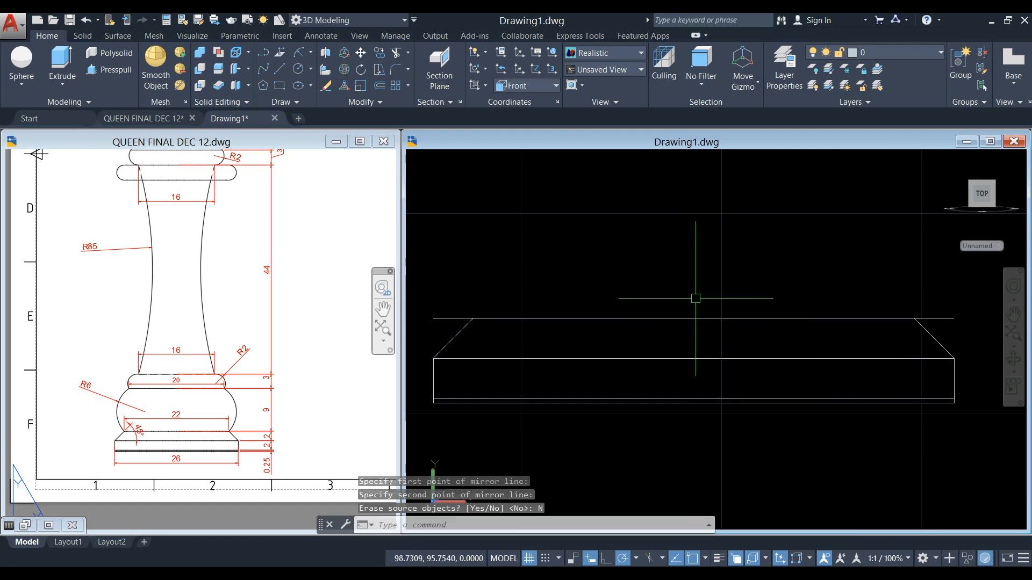
- Trim both ends of the topmost horizontal line that extend beyond the two 45° lines
{"action": "type", "text": "TR"}
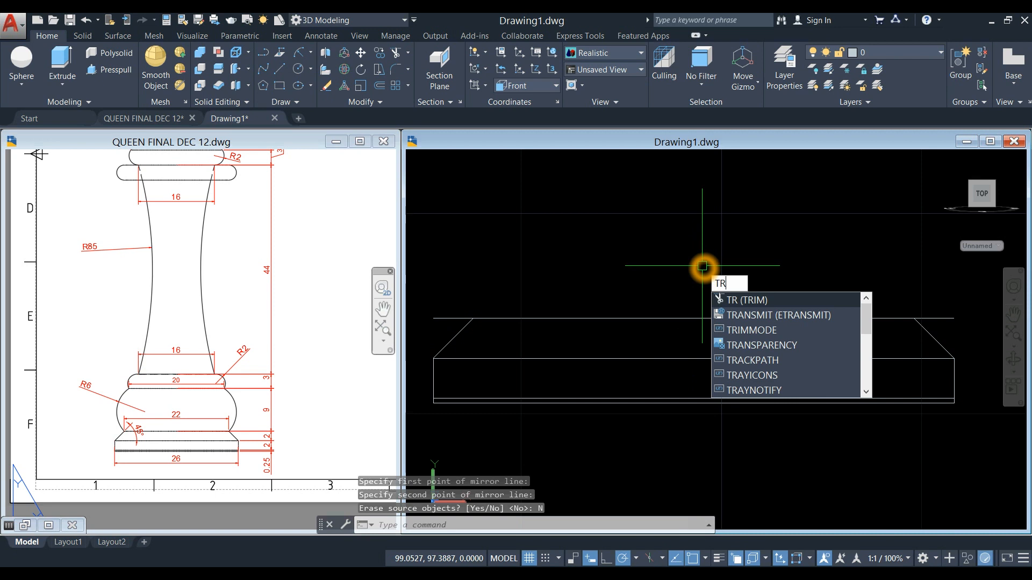
{"action": "key", "text": "Return"}
{"action": "key", "text": "Return"}
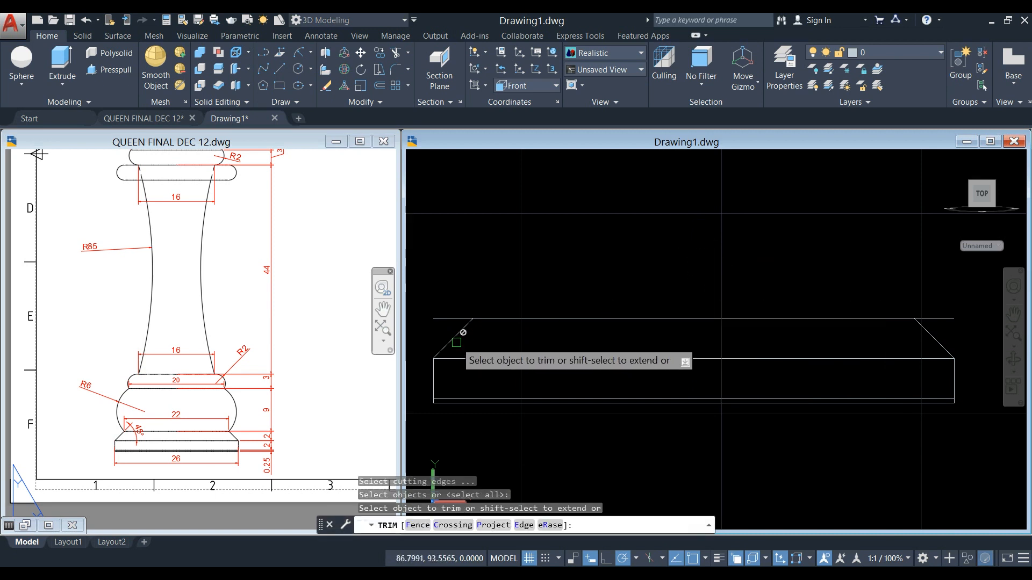
{"action": "left_click", "coordinate": [441, 318]}
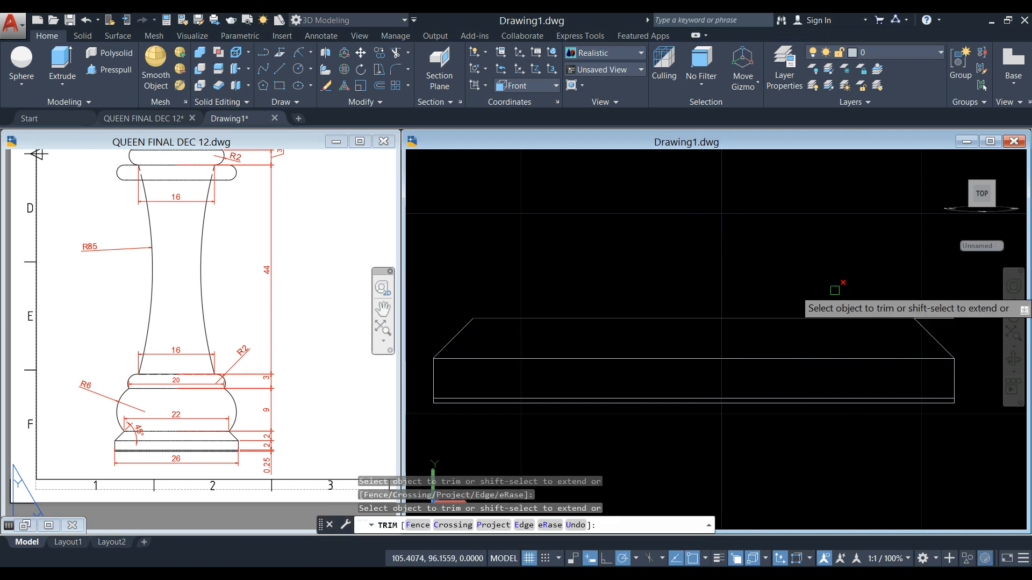
{"action": "left_click", "coordinate": [935, 316]}
{"action": "right_click", "coordinate": [762, 265]}
{"action": "left_click", "coordinate": [773, 270]}
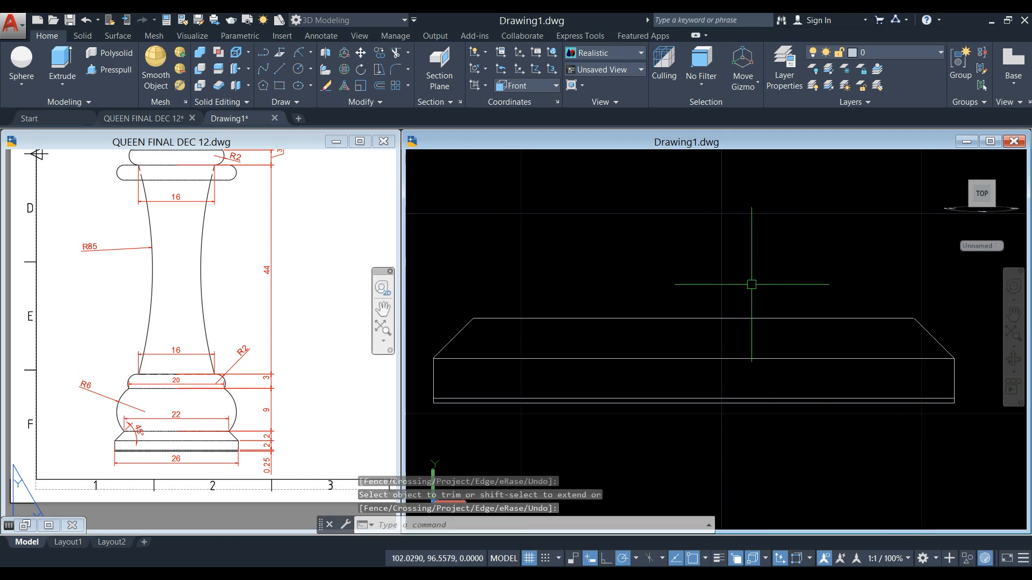
- Check the height of the R6 bulge in the reference and draw a 9-unit vertical line upward from the topmost line's midpoint
{"action": "left_click", "coordinate": [102, 476]}
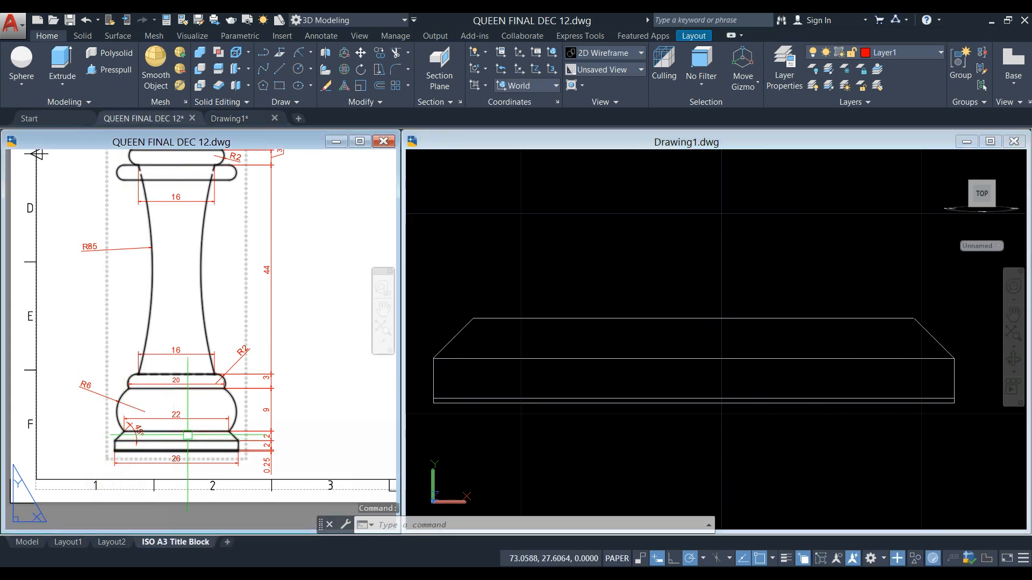
{"action": "scroll", "coordinate": [188, 436], "scroll_direction": "up", "scroll_amount": 3}
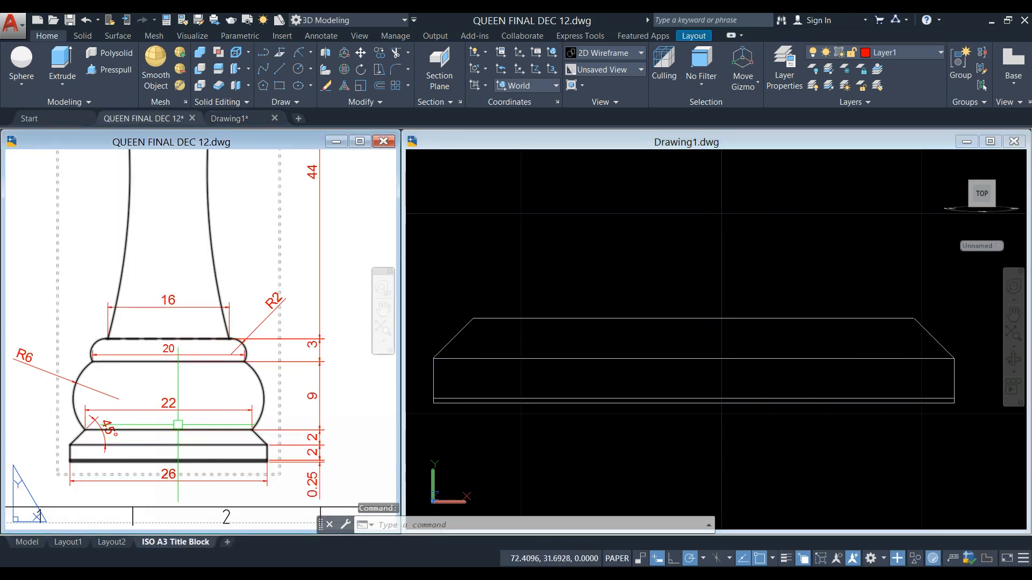
{"action": "left_click", "coordinate": [167, 430]}
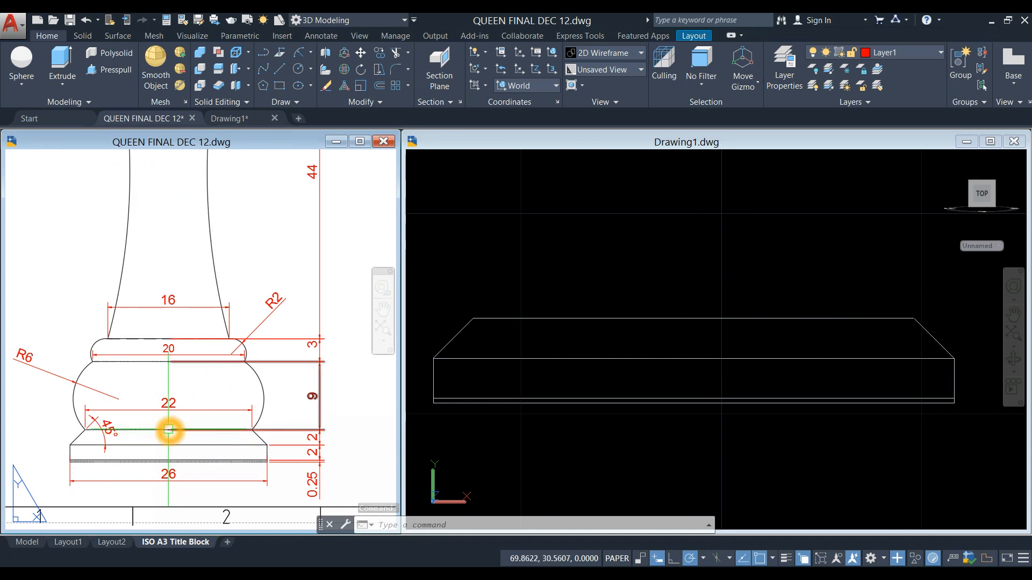
{"action": "left_click", "coordinate": [169, 365]}
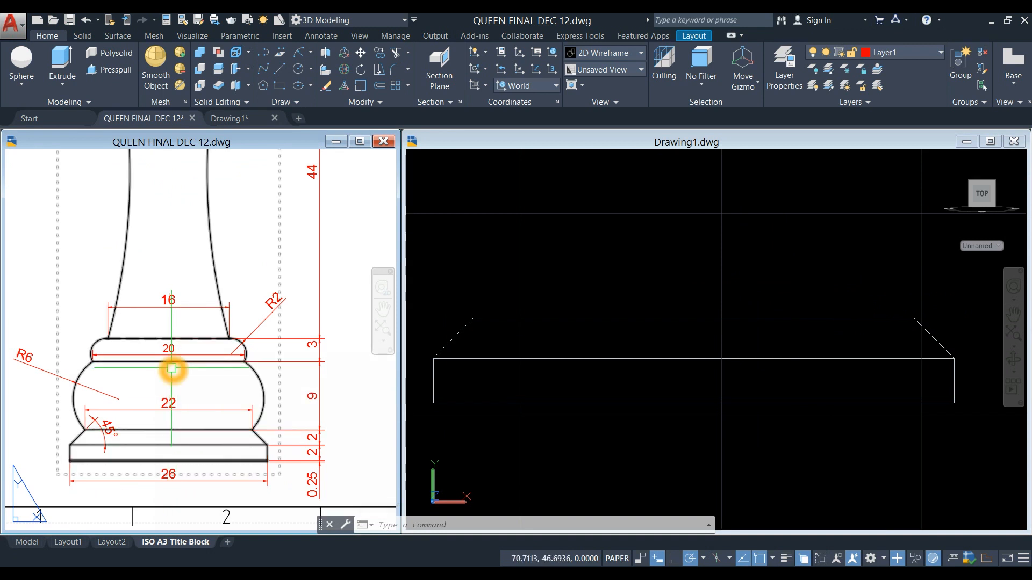
{"action": "left_click", "coordinate": [684, 242]}
{"action": "scroll", "coordinate": [684, 242], "scroll_direction": "down", "scroll_amount": 2}
{"action": "middle_click_drag", "start_coordinate": [684, 243], "coordinate": [654, 315]}
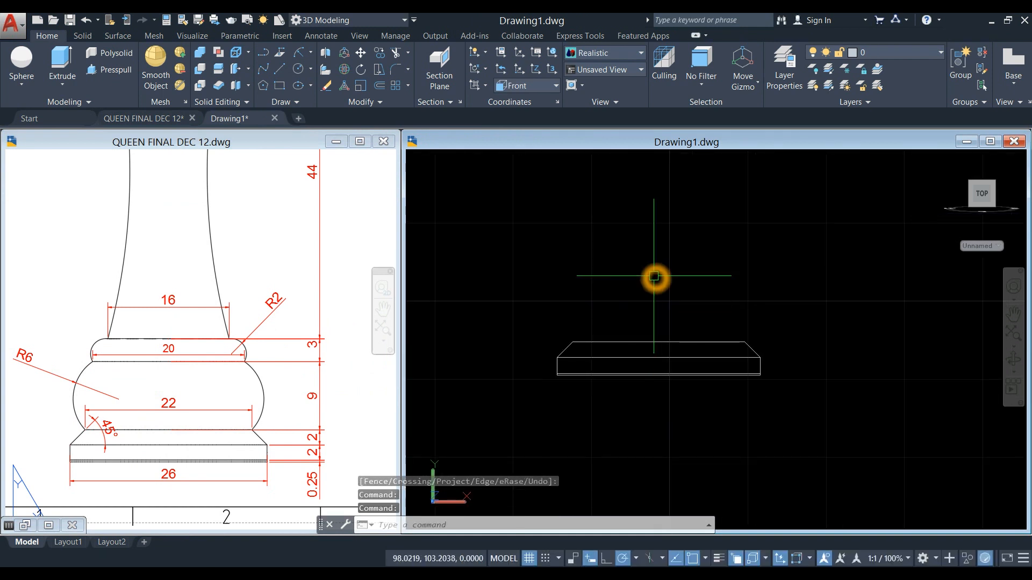
{"action": "type", "text": "l"}
{"action": "key", "text": "Return"}
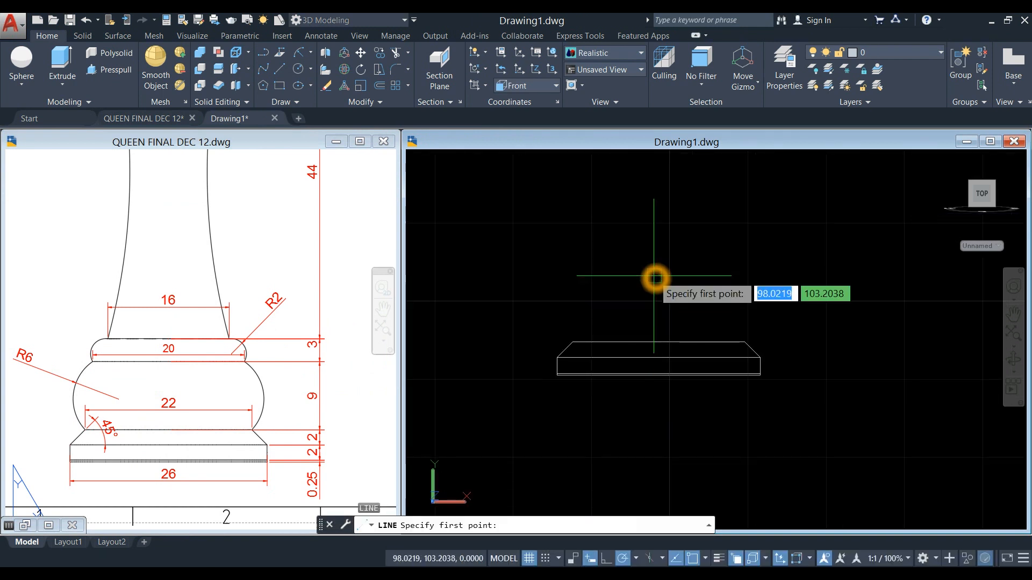
{"action": "left_click", "coordinate": [658, 342]}
{"action": "left_click", "coordinate": [659, 257]}
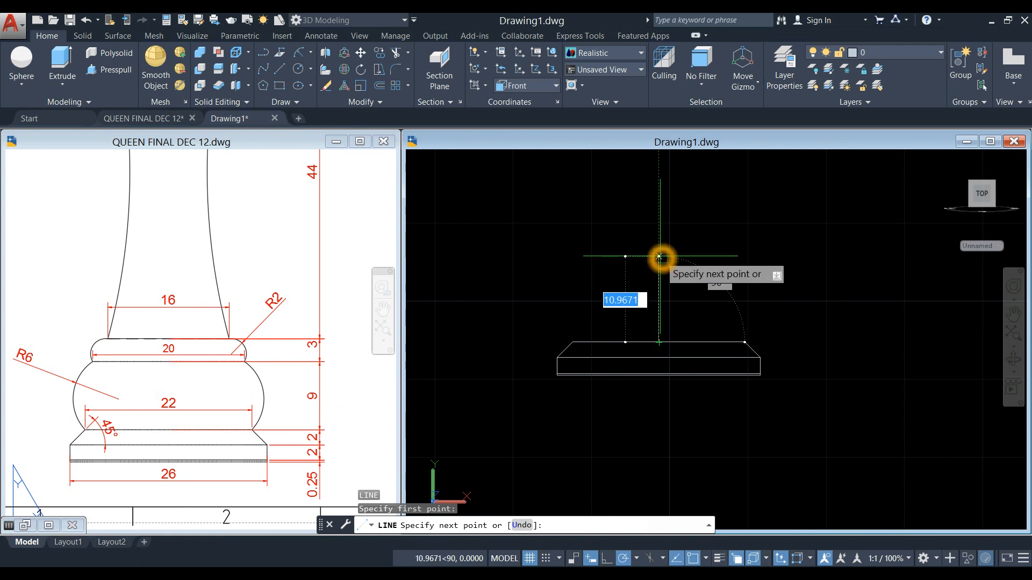
{"action": "type", "text": "9"}
{"action": "key", "text": "Return"}
{"action": "right_click", "coordinate": [664, 234]}
{"action": "left_click", "coordinate": [693, 246]}
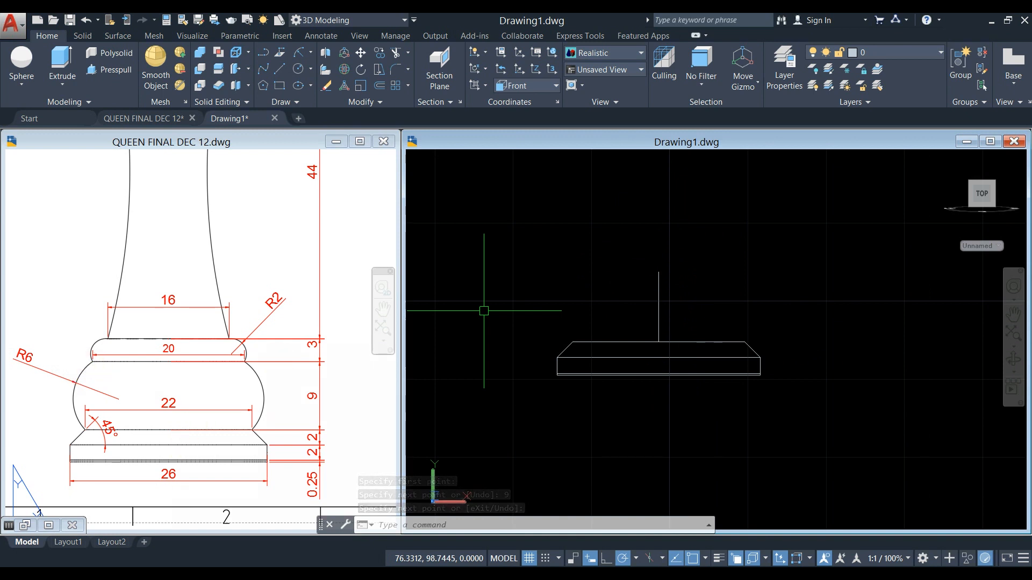
- Draw a 20-unit horizontal line centred on the vertical line's upper end, using a From offset of 10 units for its right endpoint
{"action": "left_click", "coordinate": [685, 235]}
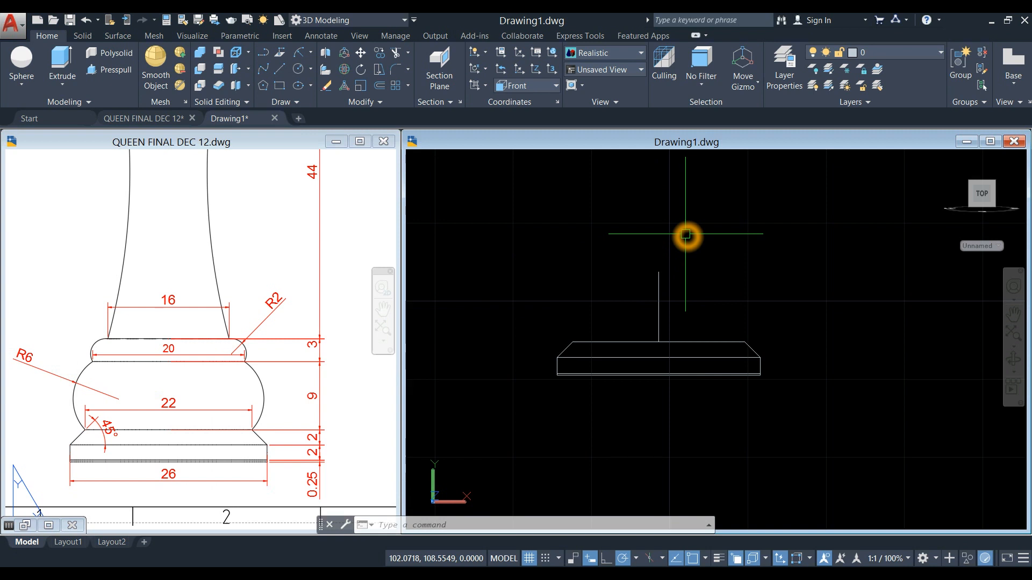
{"action": "type", "text": "l"}
{"action": "key", "text": "Return"}
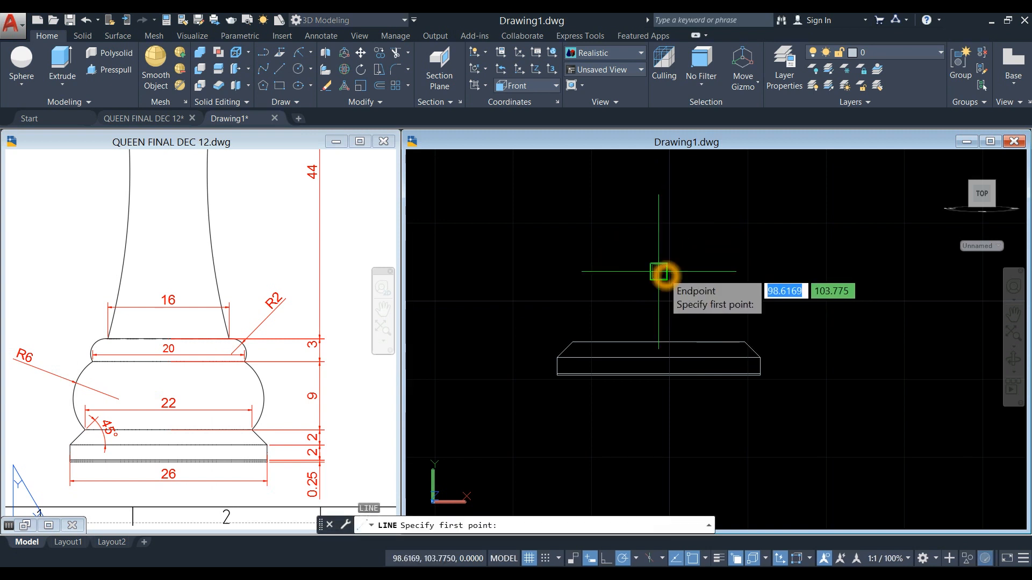
{"action": "right_click", "coordinate": [659, 272], "text": "shift"}
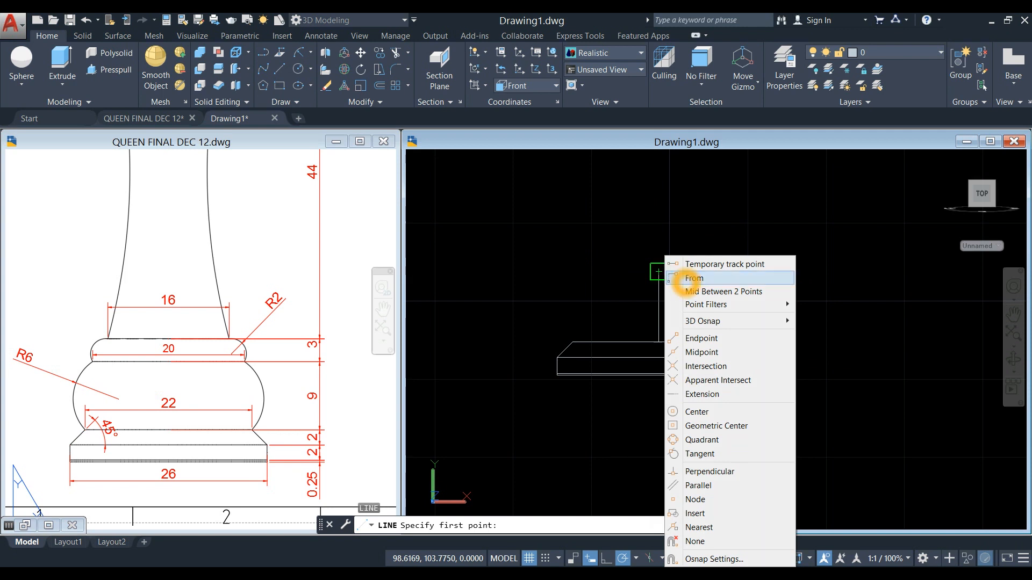
{"action": "left_click", "coordinate": [690, 278]}
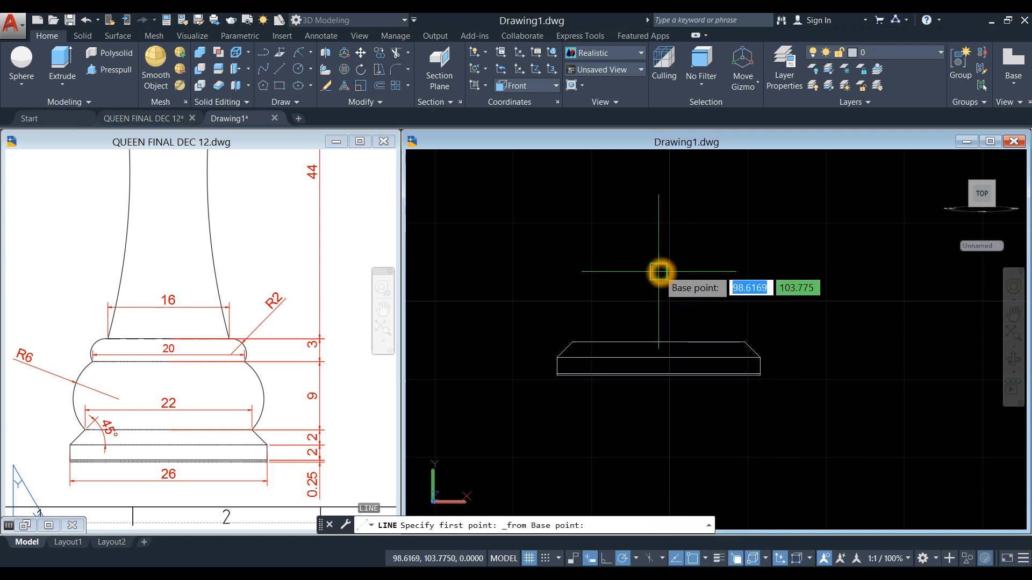
{"action": "left_click", "coordinate": [659, 272]}
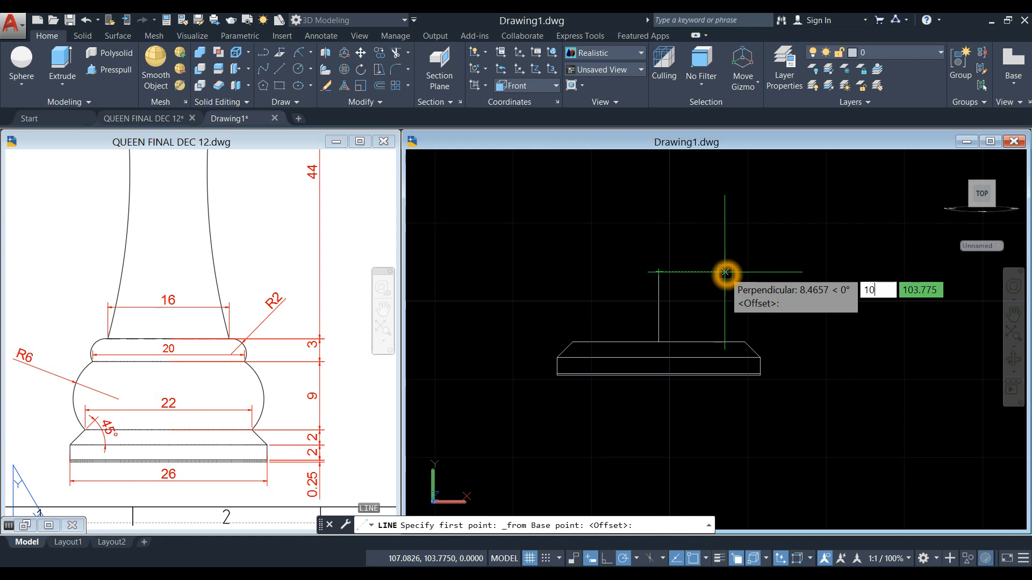
{"action": "type", "text": "10"}
{"action": "key", "text": "Return"}
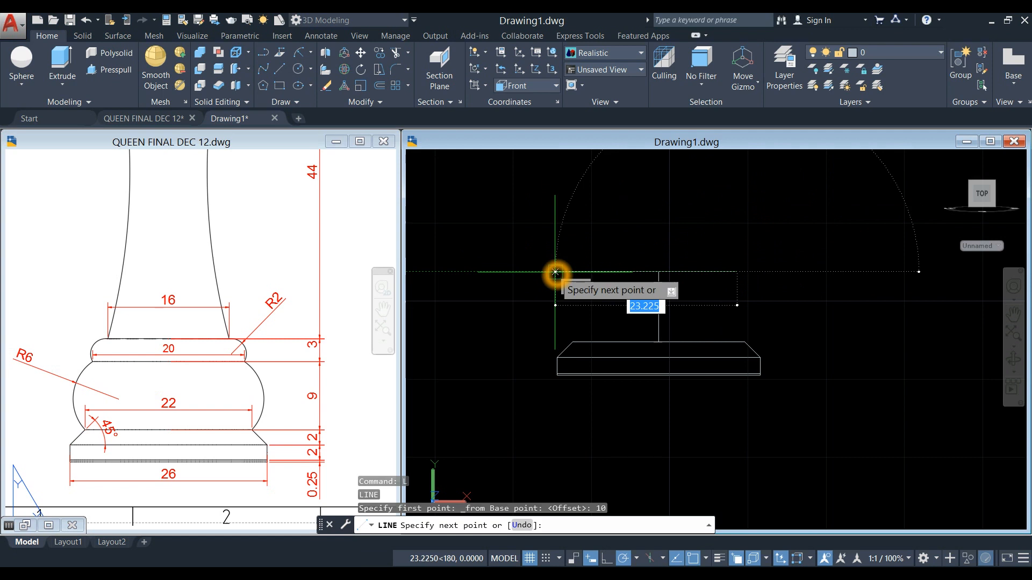
{"action": "key", "text": "Return"}
{"action": "right_click", "coordinate": [647, 228]}
{"action": "left_click", "coordinate": [678, 236]}
{"action": "key", "text": "Escape"}
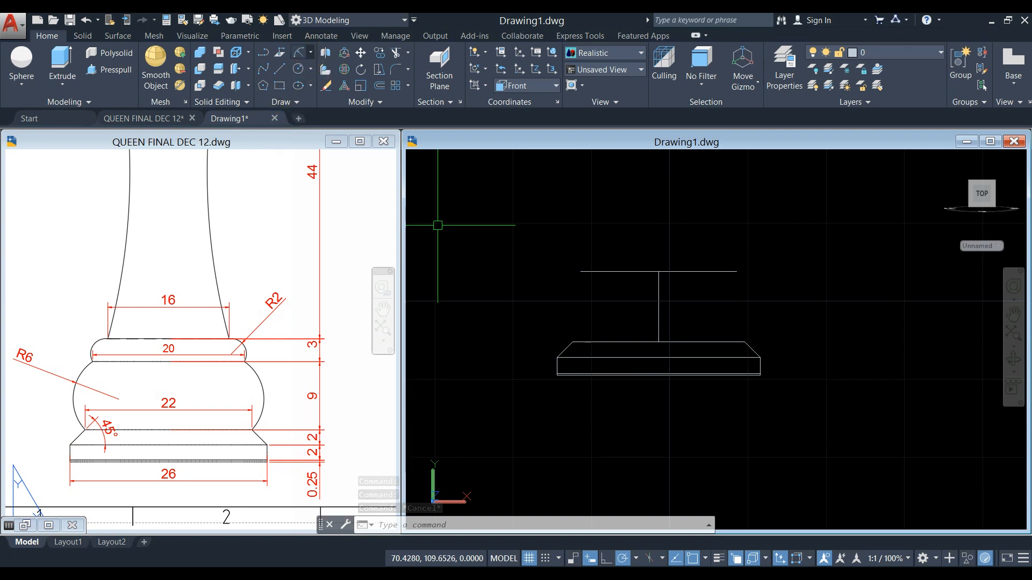
- Draw a Start, End, Radius arc of radius 6 from the right 45° line's upper end to the 20-unit line's right end
{"action": "left_click", "coordinate": [311, 52]}
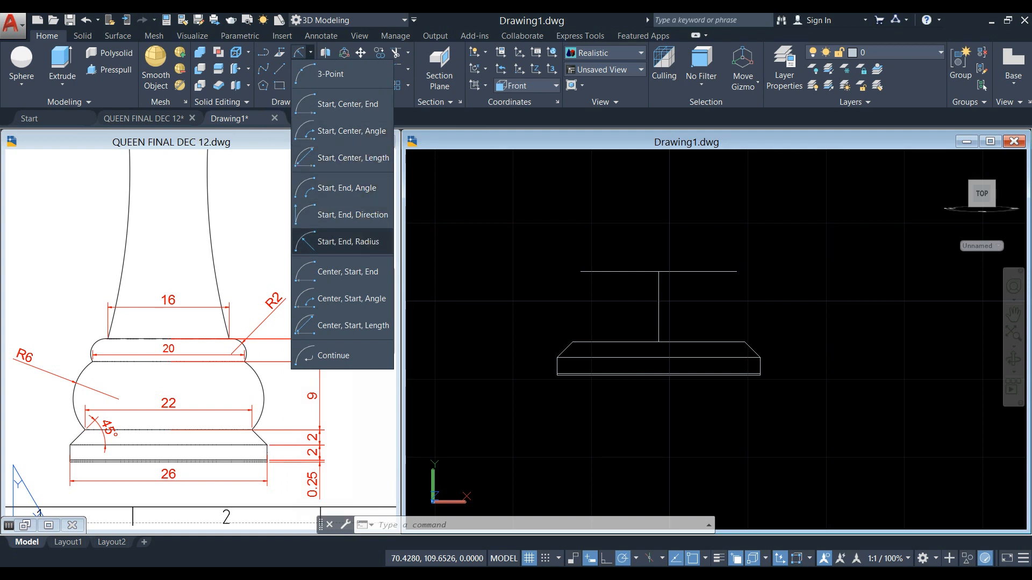
{"action": "left_click", "coordinate": [365, 251]}
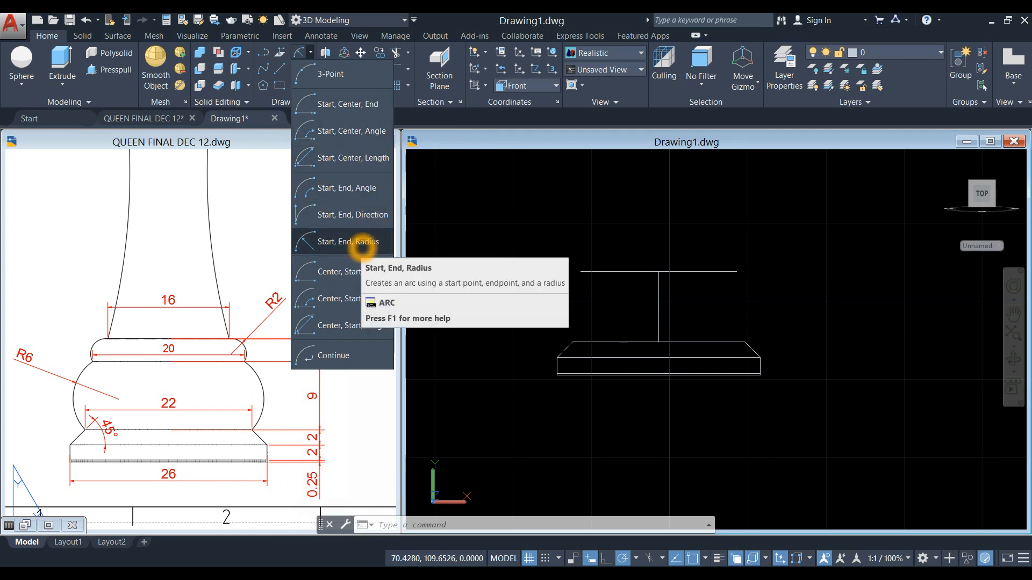
{"action": "left_click", "coordinate": [363, 245]}
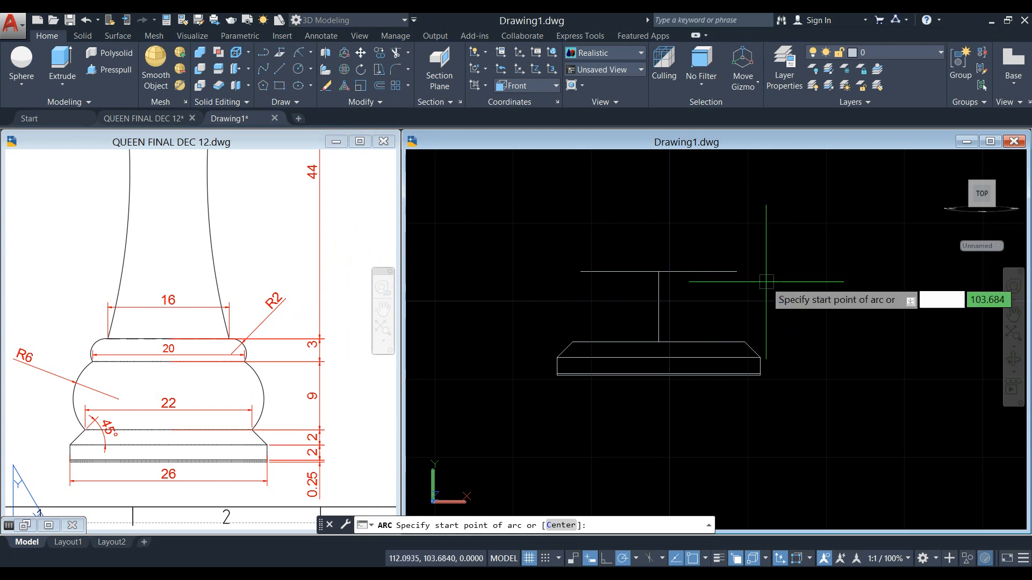
{"action": "left_click", "coordinate": [745, 342]}
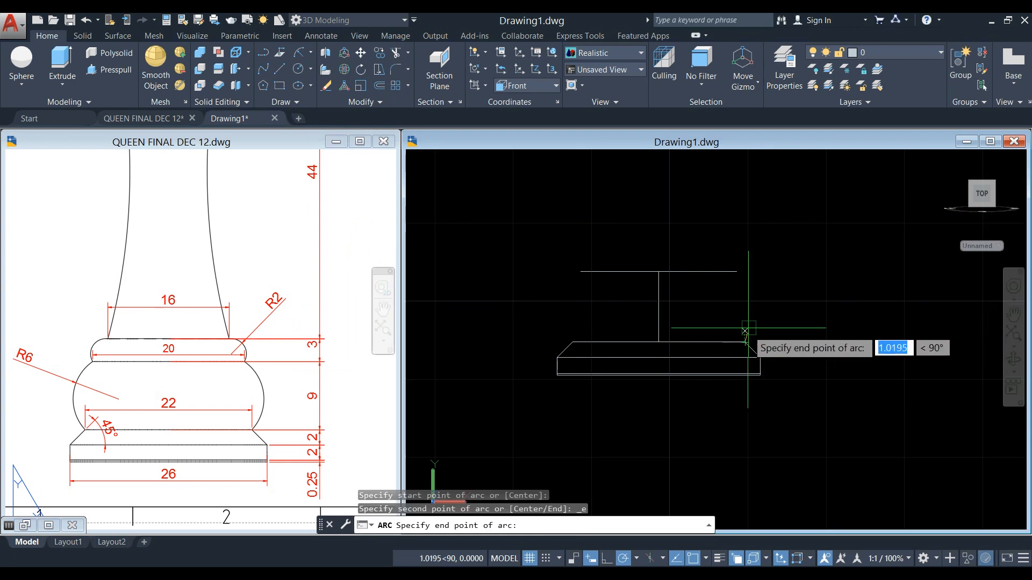
{"action": "left_click", "coordinate": [738, 273]}
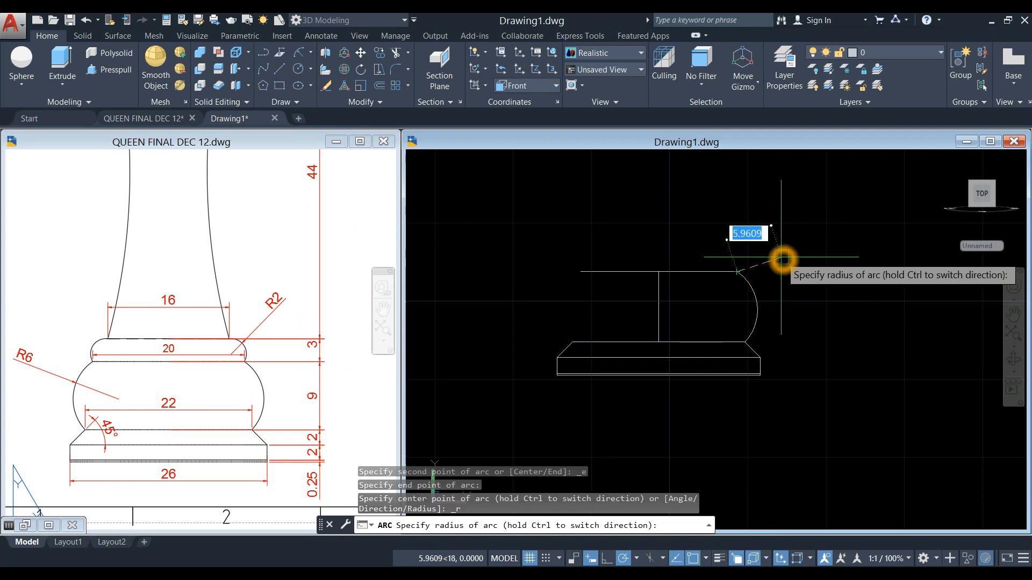
{"action": "key", "text": "Return"}
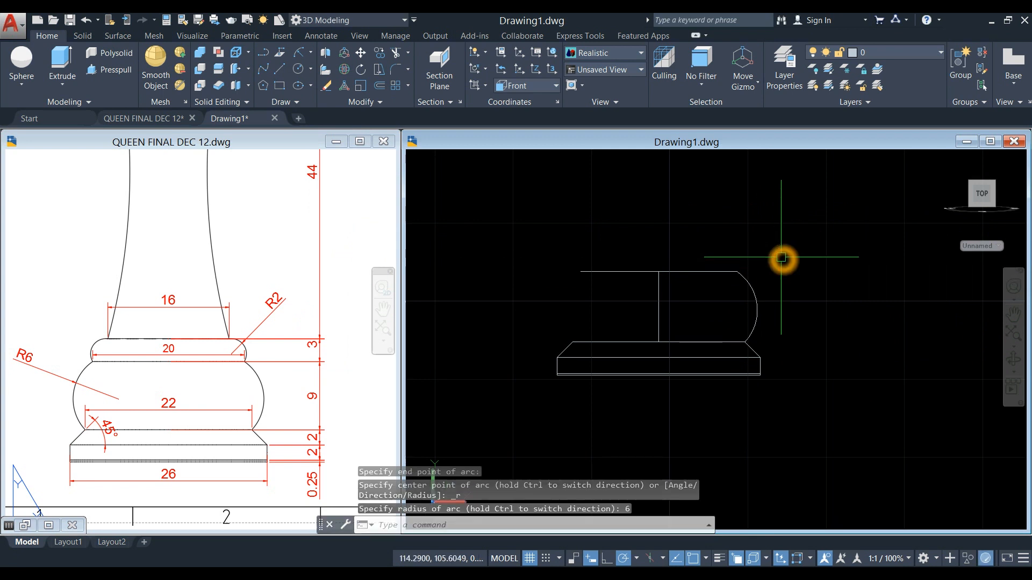
- Mirror the radius 6 arc about the vertical centre line, keeping the source arc
{"action": "left_click", "coordinate": [757, 293]}
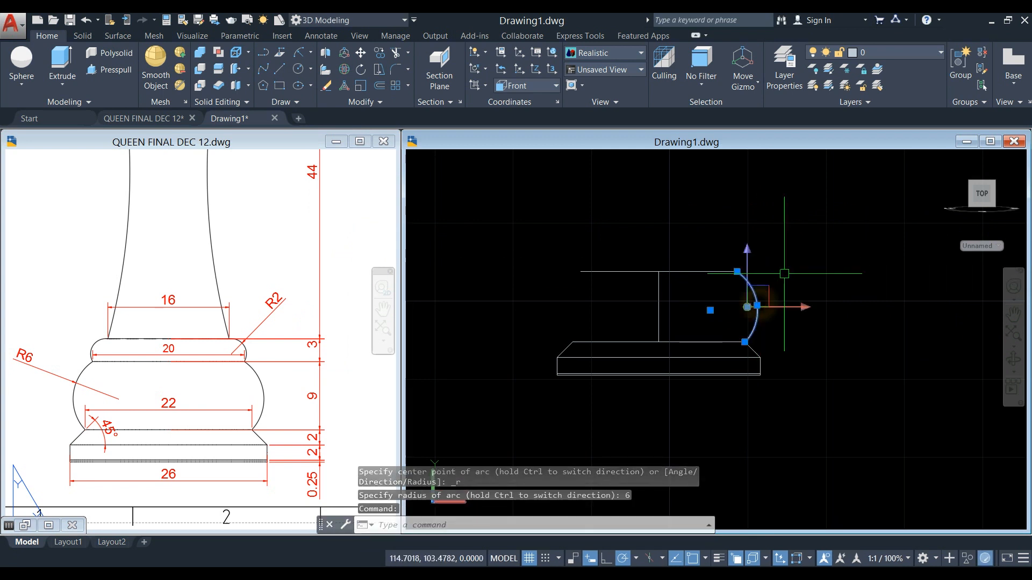
{"action": "key", "text": "Escape"}
{"action": "type", "text": "mi"}
{"action": "key", "text": "Return"}
{"action": "left_click", "coordinate": [756, 295]}
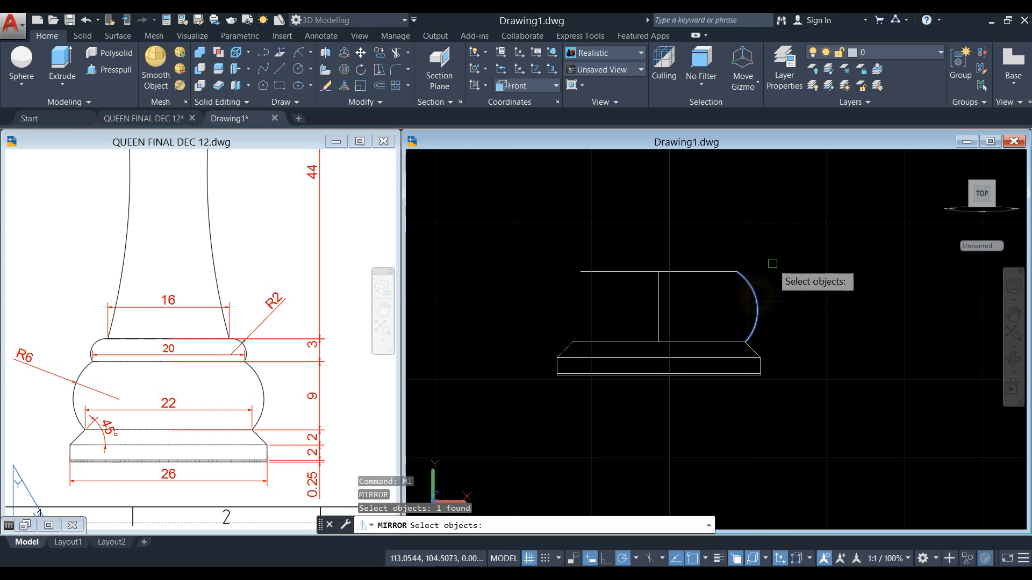
{"action": "key", "text": "Return"}
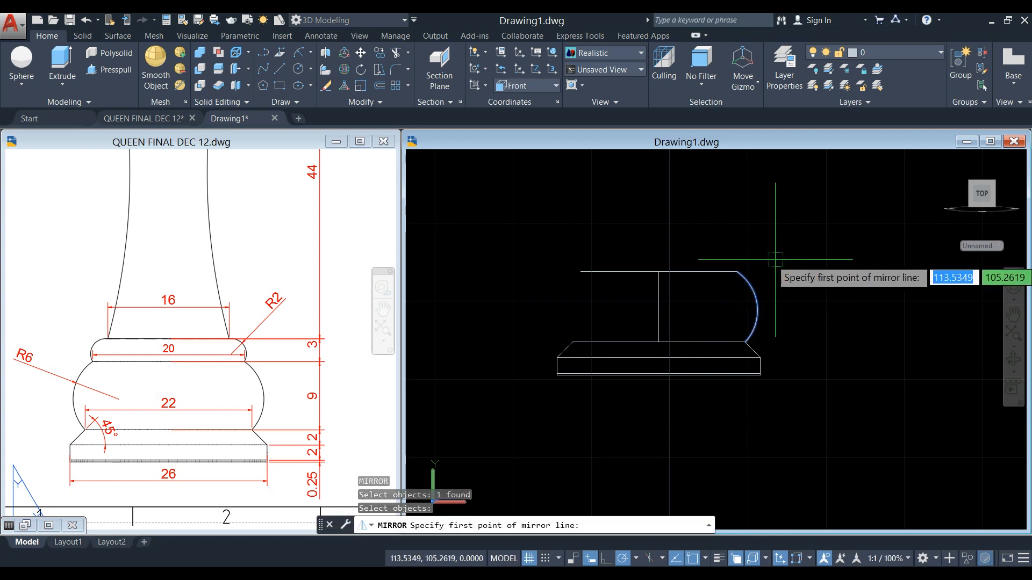
{"action": "left_click", "coordinate": [659, 342]}
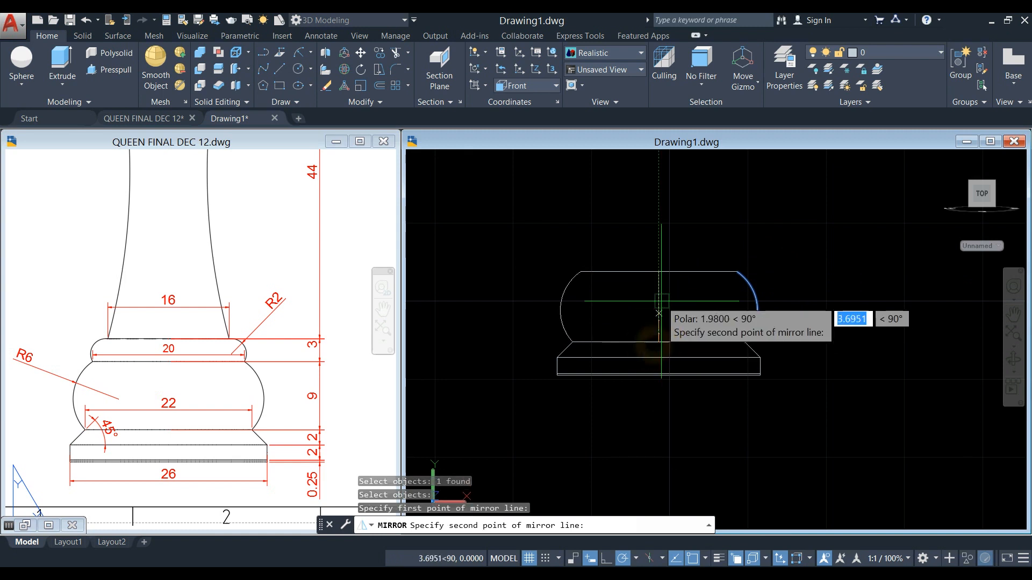
{"action": "left_click", "coordinate": [660, 275]}
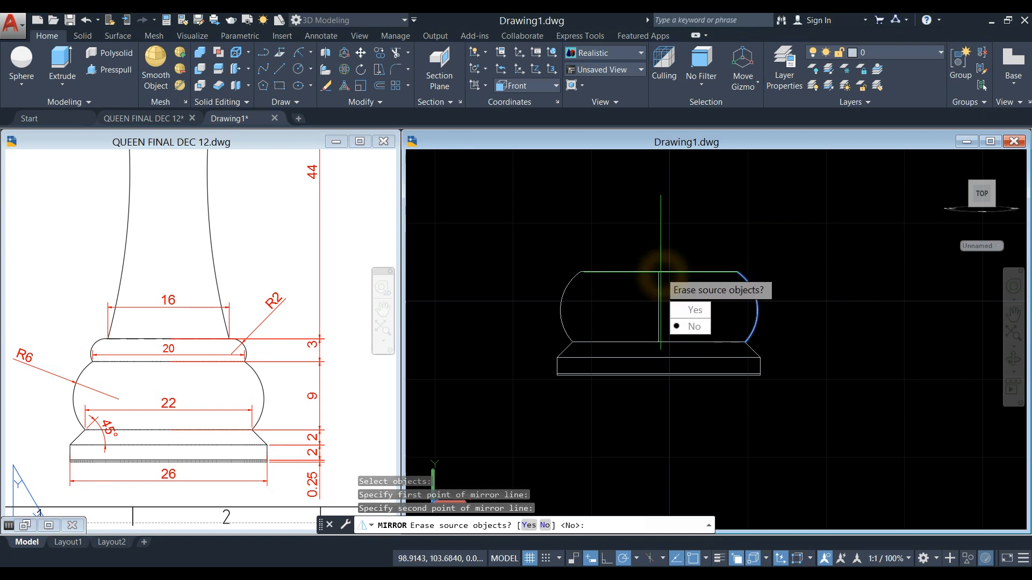
{"action": "left_click", "coordinate": [693, 326]}
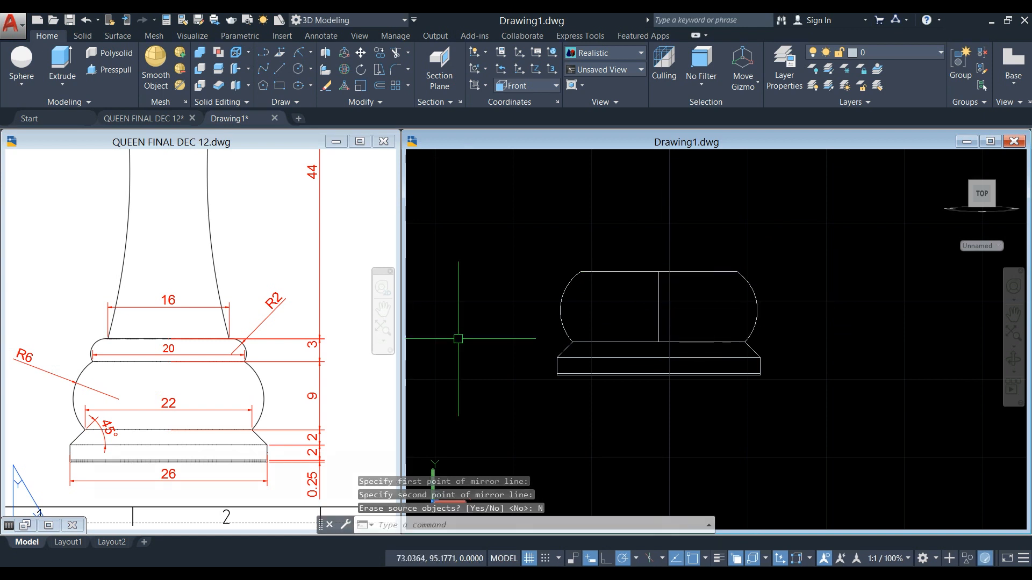
- Draw a 3-unit vertical line upward from the midpoint of the 20-unit horizontal line
{"action": "left_click", "coordinate": [227, 388]}
{"action": "left_click", "coordinate": [776, 228]}
{"action": "type", "text": "l"}
{"action": "key", "text": "Return"}
{"action": "left_click", "coordinate": [659, 271]}
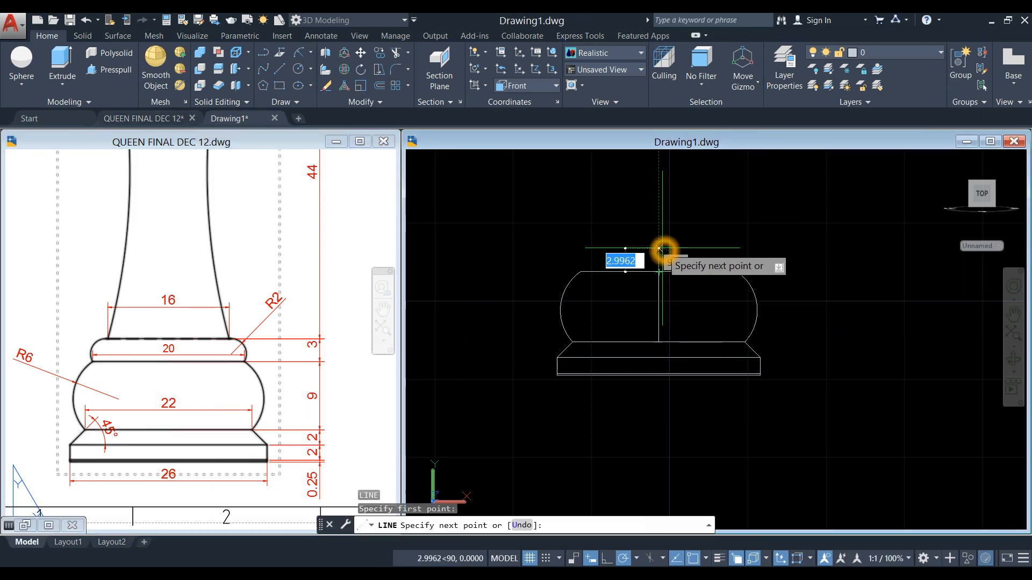
{"action": "type", "text": "3"}
{"action": "key", "text": "Return"}
{"action": "right_click", "coordinate": [685, 222]}
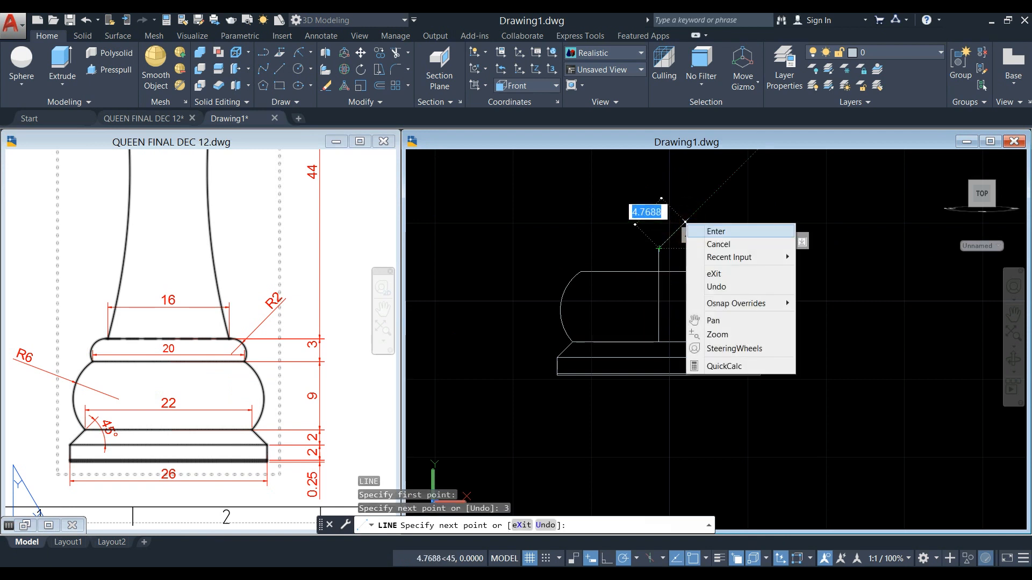
{"action": "left_click", "coordinate": [724, 243]}
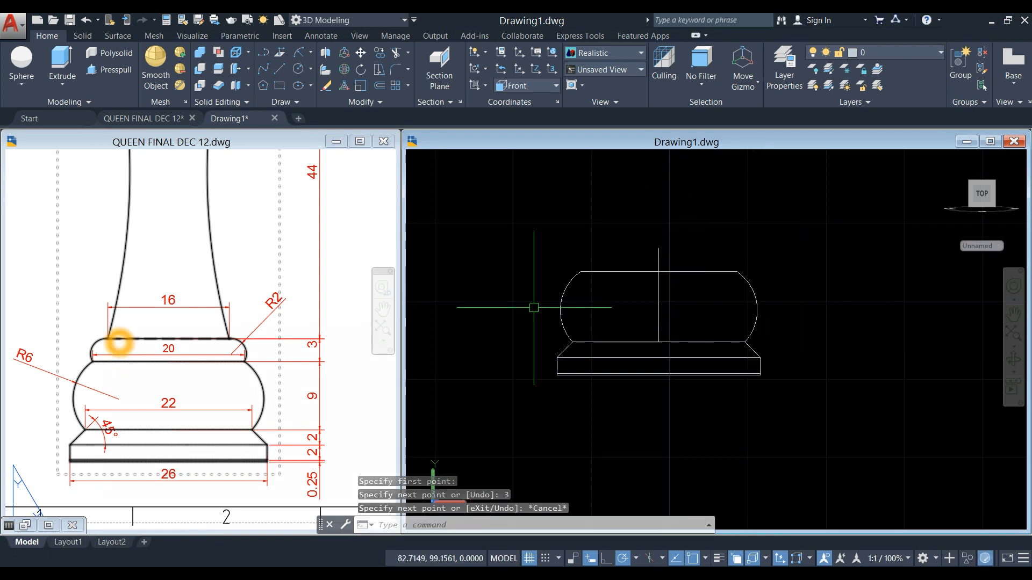
- Draw a 16-unit horizontal line centred on the 3-unit line's upper end, starting 8 units to its right
{"action": "left_click", "coordinate": [699, 221]}
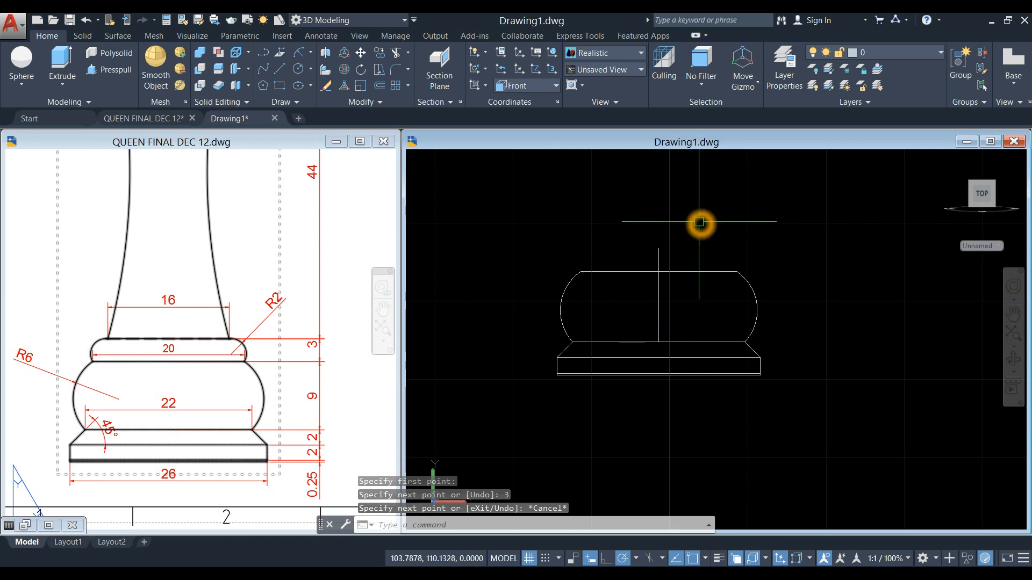
{"action": "type", "text": "L"}
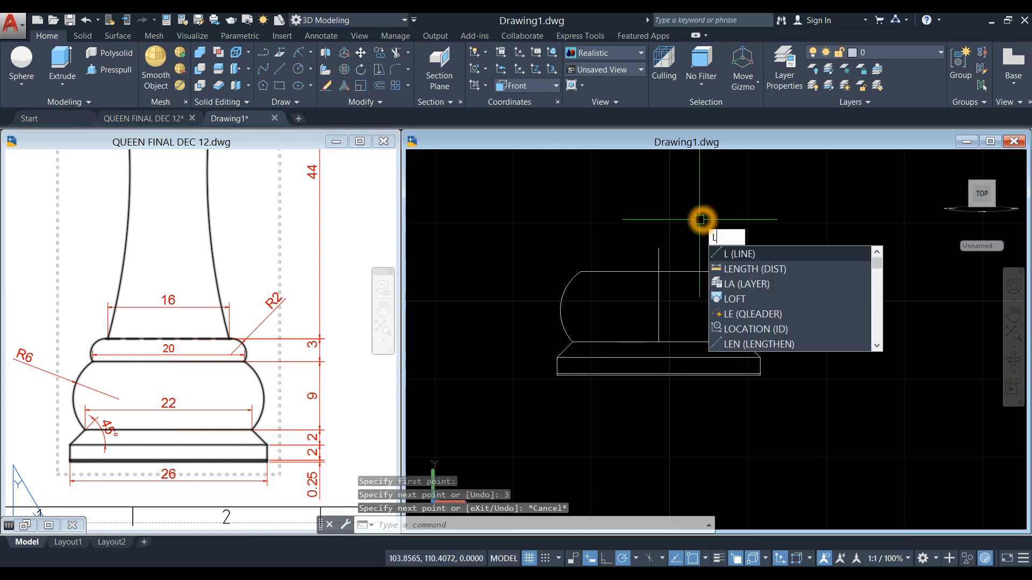
{"action": "key", "text": "Return"}
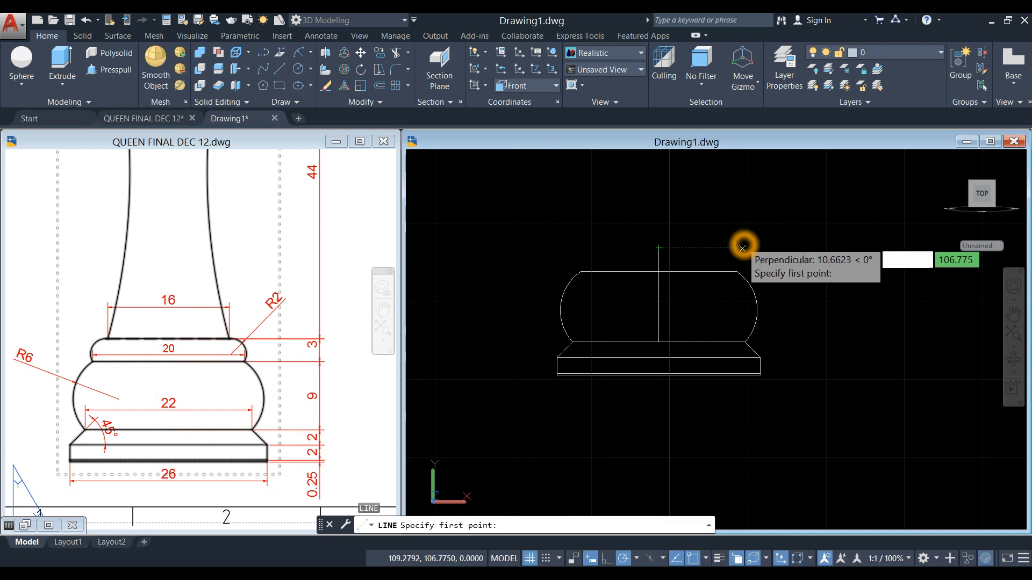
{"action": "type", "text": "8"}
{"action": "key", "text": "Return"}
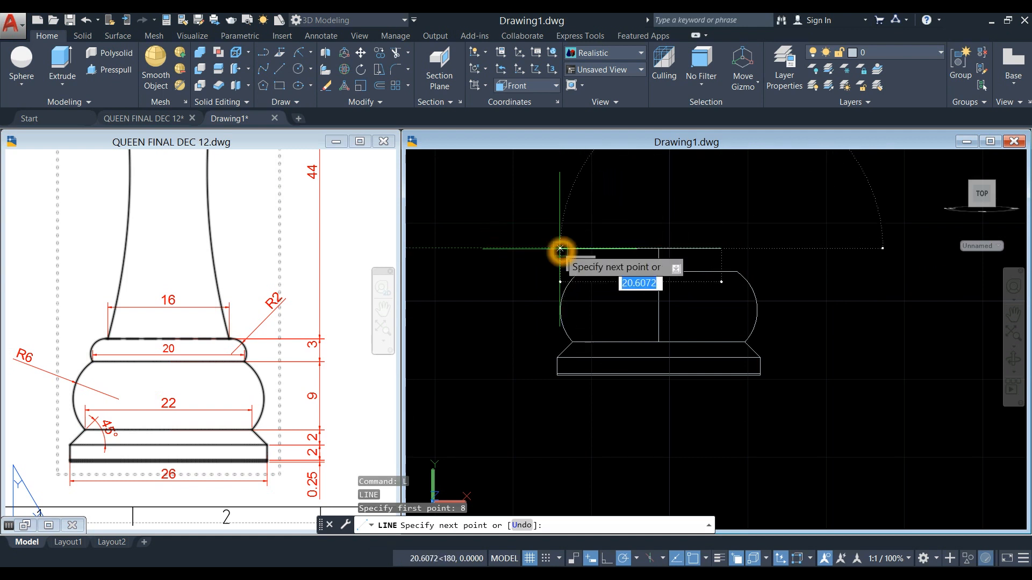
{"action": "type", "text": "16"}
{"action": "key", "text": "Return"}
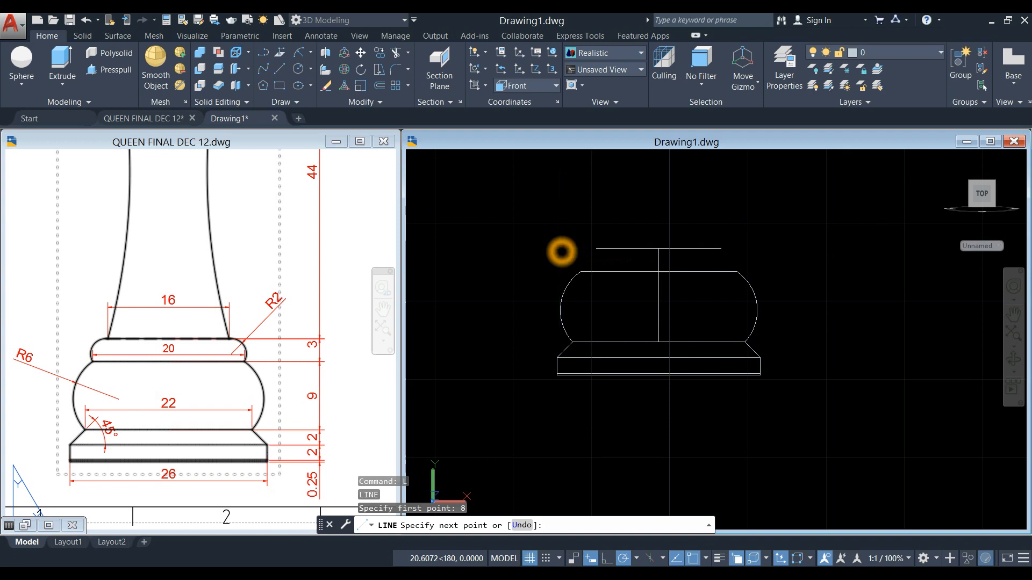
{"action": "right_click", "coordinate": [626, 203]}
{"action": "left_click", "coordinate": [642, 214]}
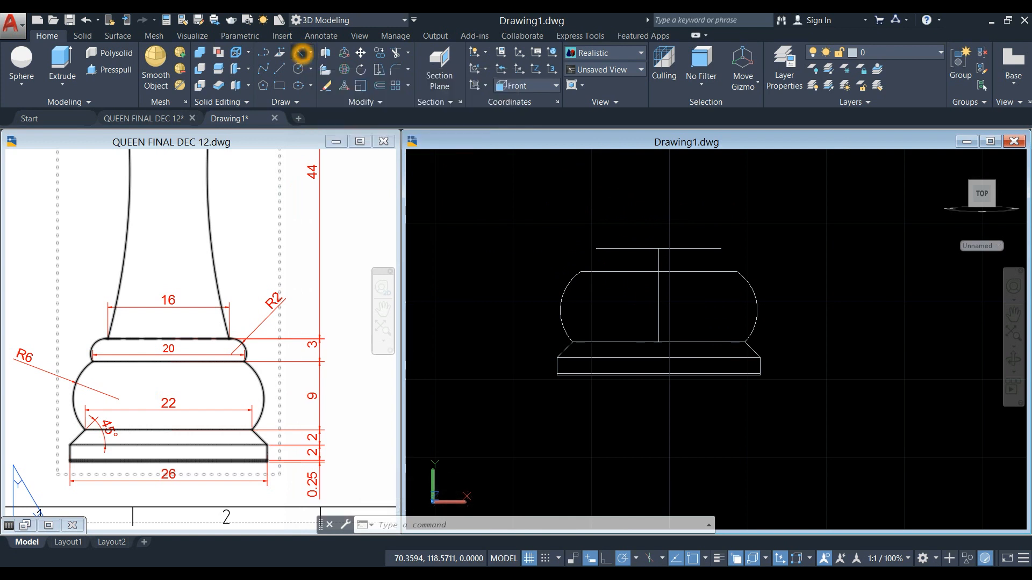
- Draw a Start, End, Radius arc of radius 2 from the 20-unit line's right end to the 16-unit line's right end
{"action": "left_click", "coordinate": [301, 52]}
{"action": "left_click", "coordinate": [733, 267]}
{"action": "left_click", "coordinate": [719, 248]}
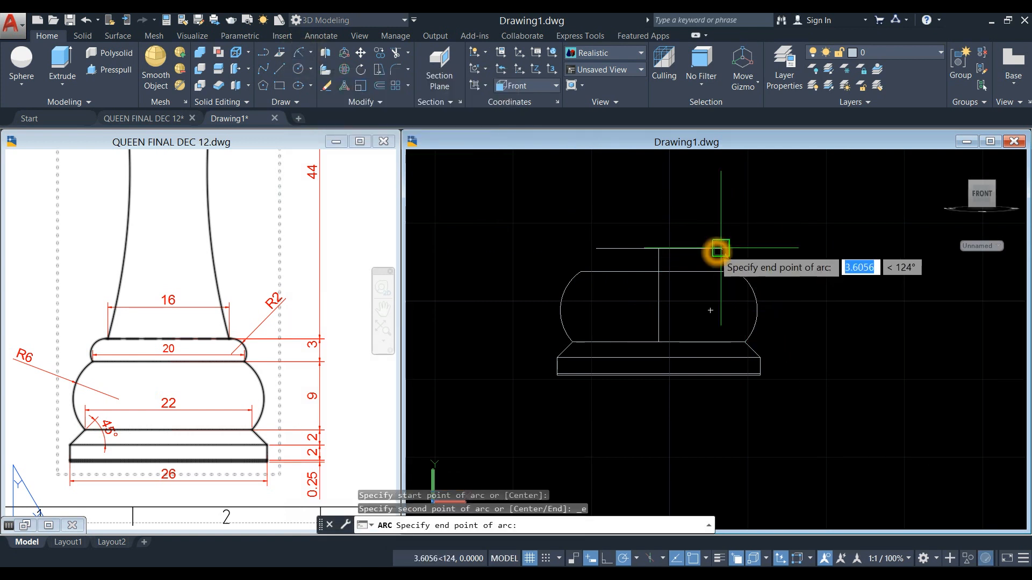
{"action": "left_click", "coordinate": [745, 233]}
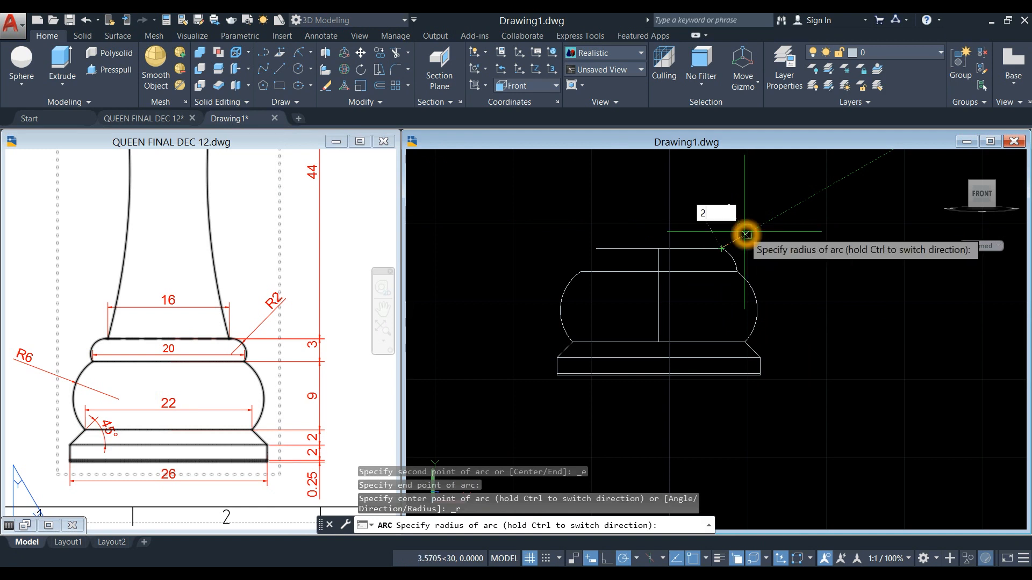
{"action": "type", "text": "2"}
{"action": "key", "text": "Return"}
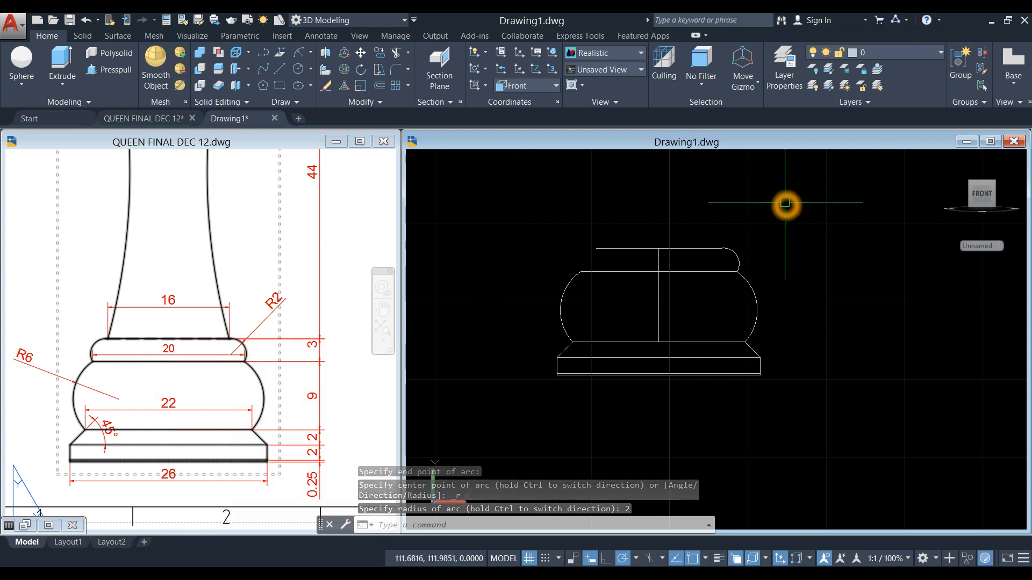
- Mirror the radius 2 arc about the vertical centre line, keeping the source arc
{"action": "type", "text": "mi"}
{"action": "key", "text": "Return"}
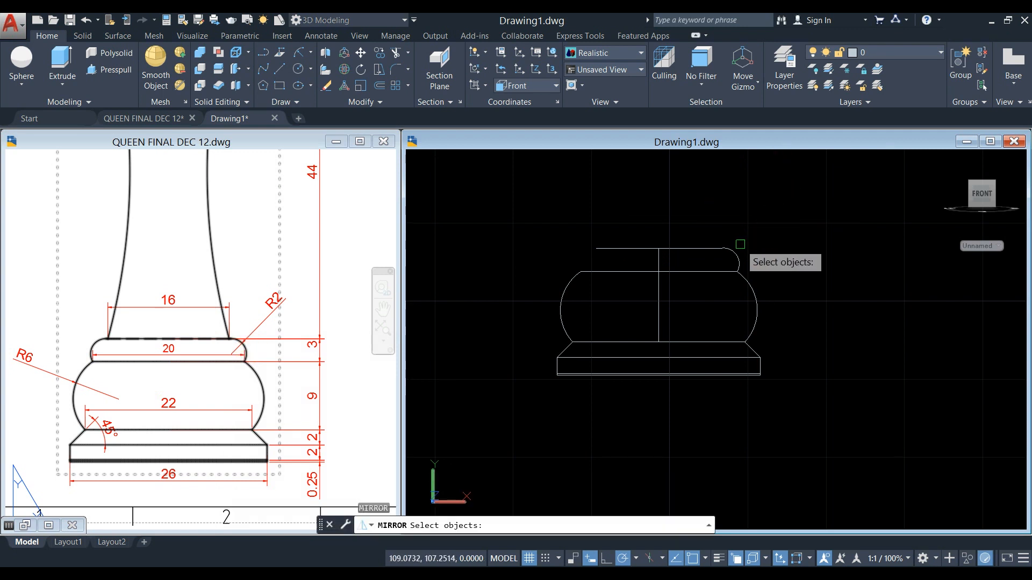
{"action": "left_click", "coordinate": [738, 257]}
{"action": "key", "text": "Return"}
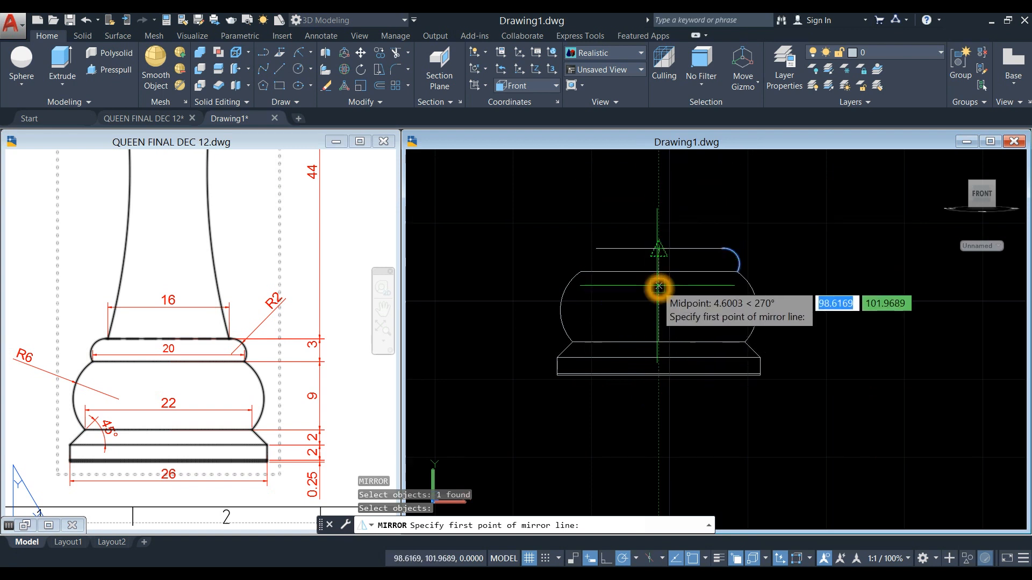
{"action": "left_click", "coordinate": [658, 271]}
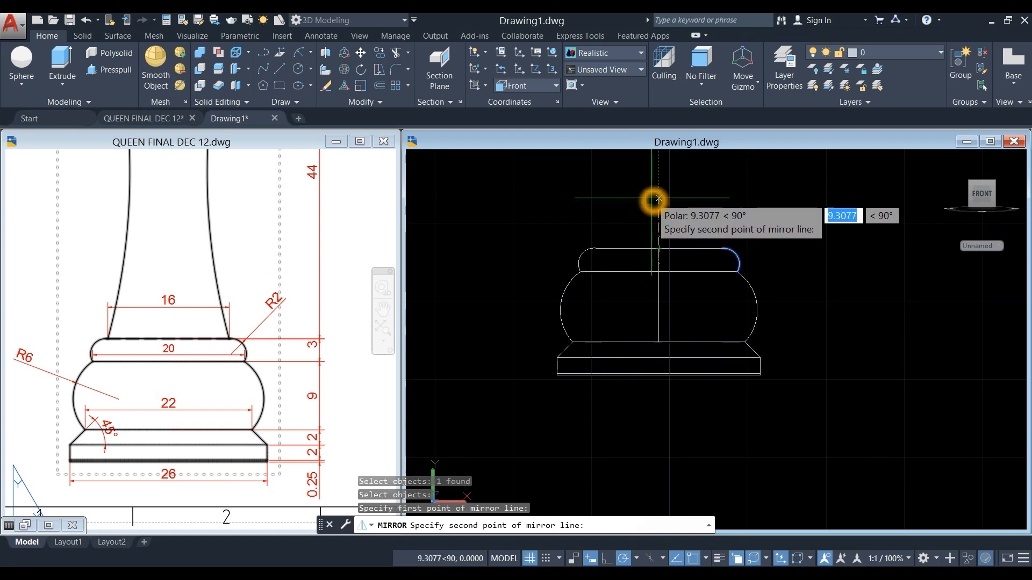
{"action": "left_click", "coordinate": [658, 180]}
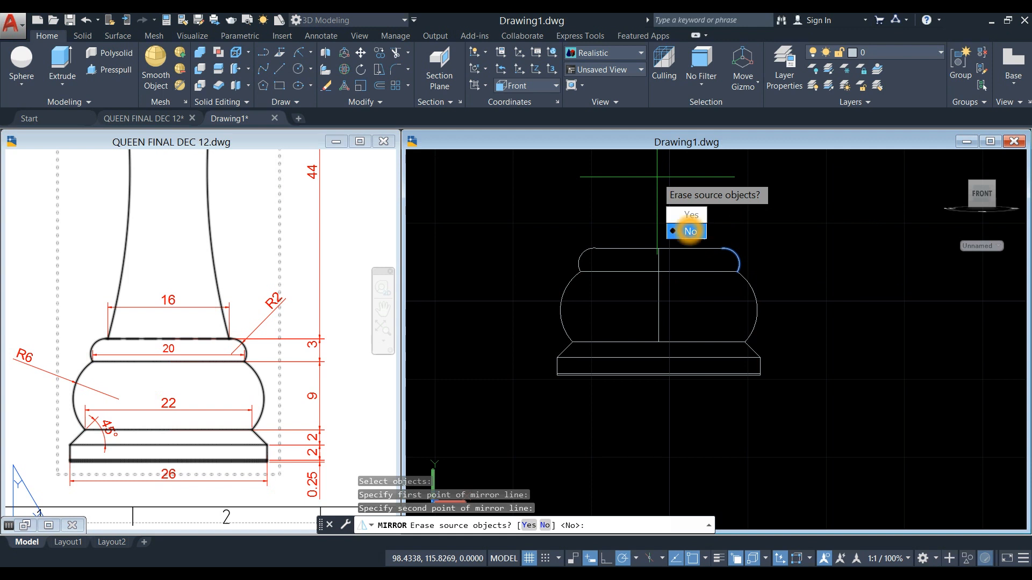
{"action": "left_click", "coordinate": [690, 231]}
- Draw a 44-unit vertical line upward from the midpoint of the base's top line, following the shaft height in the reference drawing
{"action": "scroll", "coordinate": [586, 266], "scroll_direction": "up", "scroll_amount": 3}
{"action": "scroll", "coordinate": [622, 206], "scroll_direction": "down", "scroll_amount": 5}
{"action": "middle_click_drag", "start_coordinate": [610, 229], "coordinate": [601, 258]}
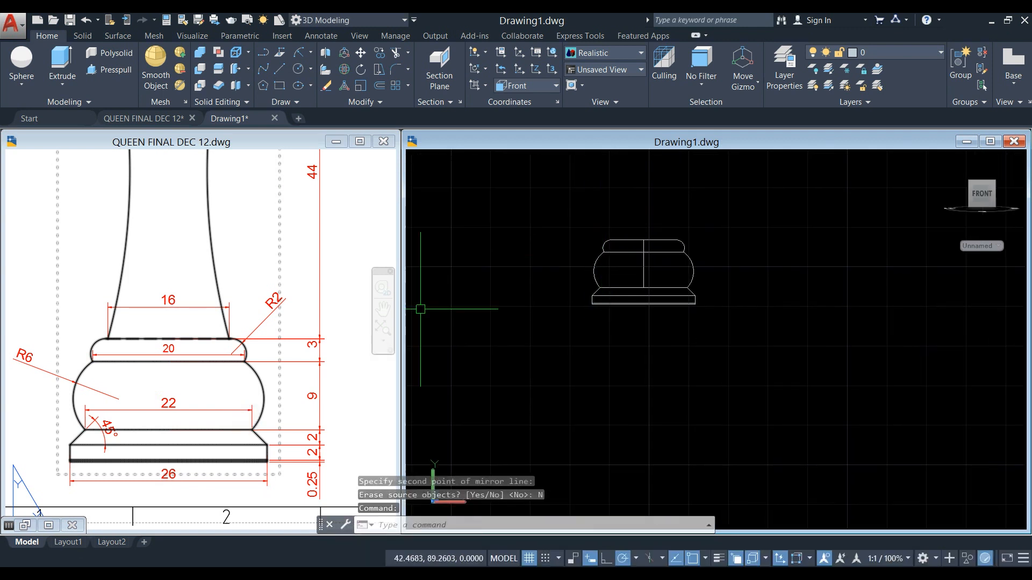
{"action": "left_click", "coordinate": [171, 272]}
{"action": "scroll", "coordinate": [169, 269], "scroll_direction": "down", "scroll_amount": 2}
{"action": "middle_click_drag", "start_coordinate": [169, 269], "coordinate": [172, 366]}
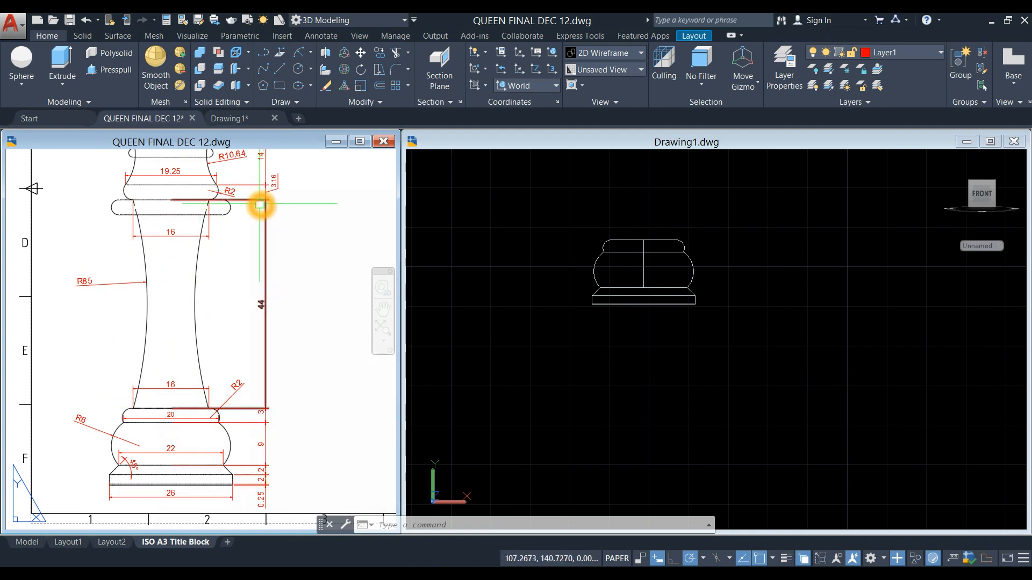
{"action": "middle_click_drag", "start_coordinate": [224, 212], "coordinate": [272, 269]}
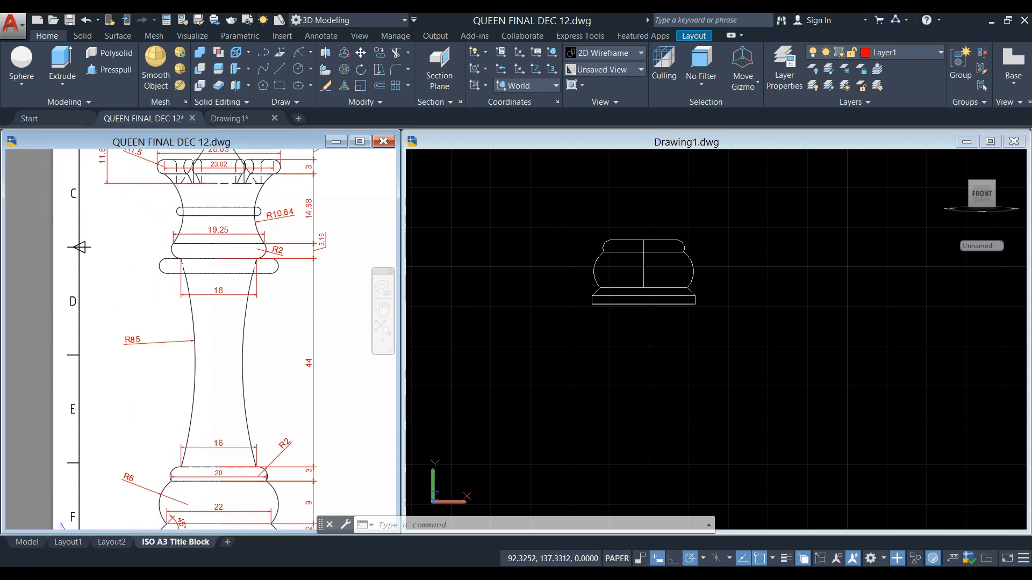
{"action": "left_click", "coordinate": [723, 356]}
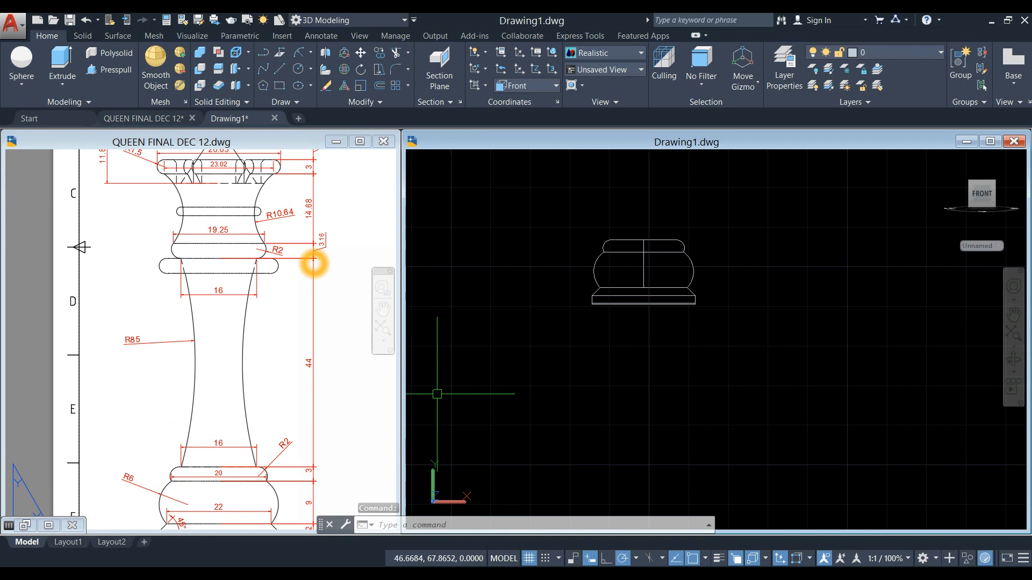
{"action": "middle_click_drag", "start_coordinate": [751, 189], "coordinate": [716, 337]}
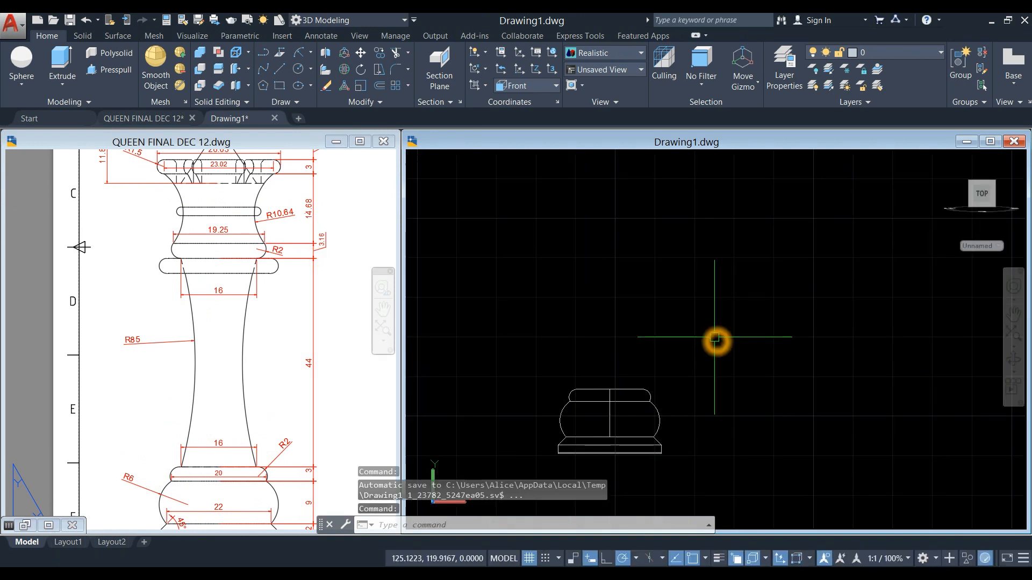
{"action": "type", "text": "l"}
{"action": "key", "text": "Return"}
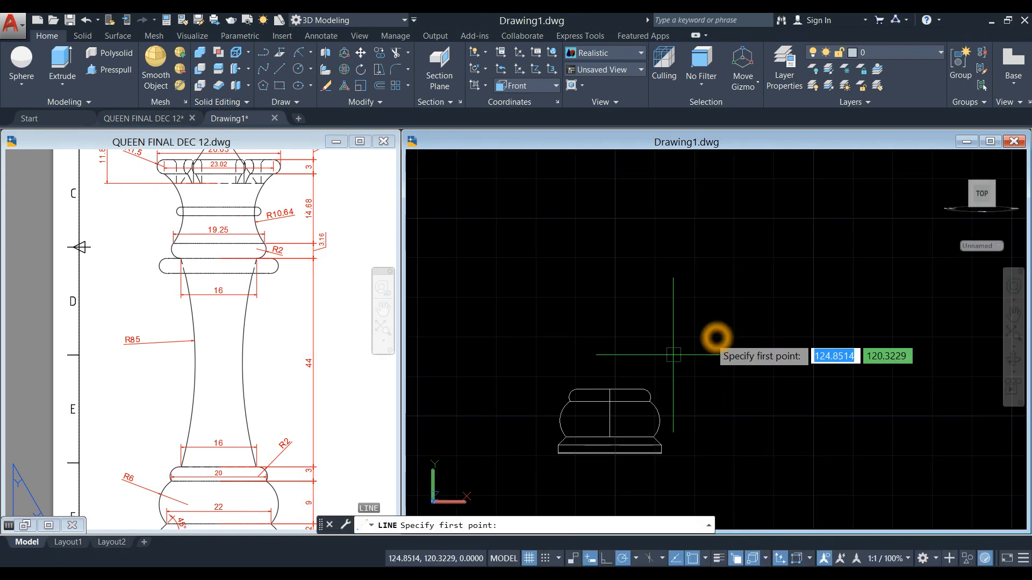
{"action": "left_click", "coordinate": [609, 388]}
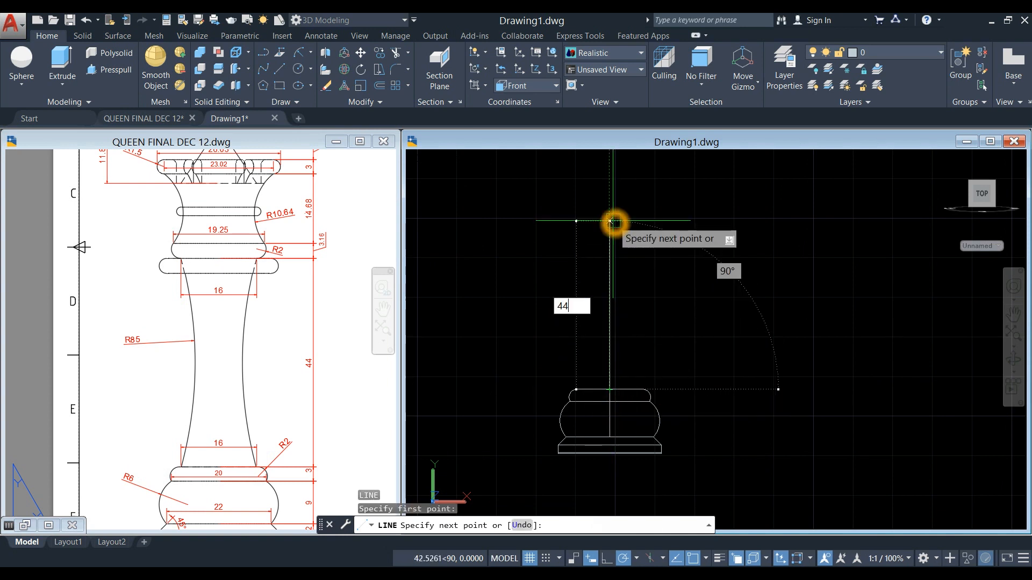
{"action": "type", "text": "44"}
{"action": "key", "text": "Return"}
{"action": "right_click", "coordinate": [636, 208]}
{"action": "left_click", "coordinate": [669, 208]}
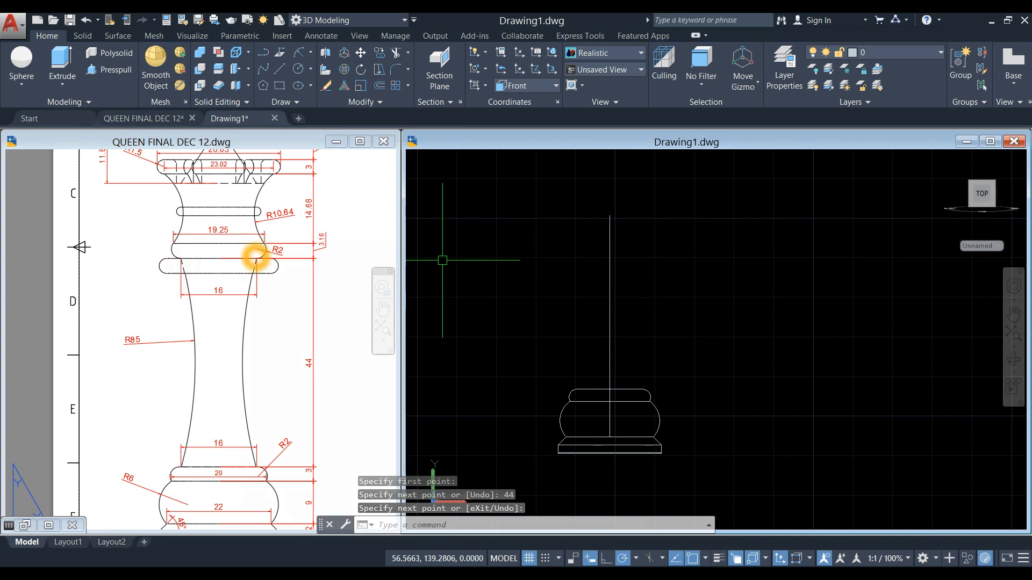
- Draw a 16-unit horizontal line centred on the 44-unit line's upper end, starting 8 units to its right
{"action": "type", "text": "l"}
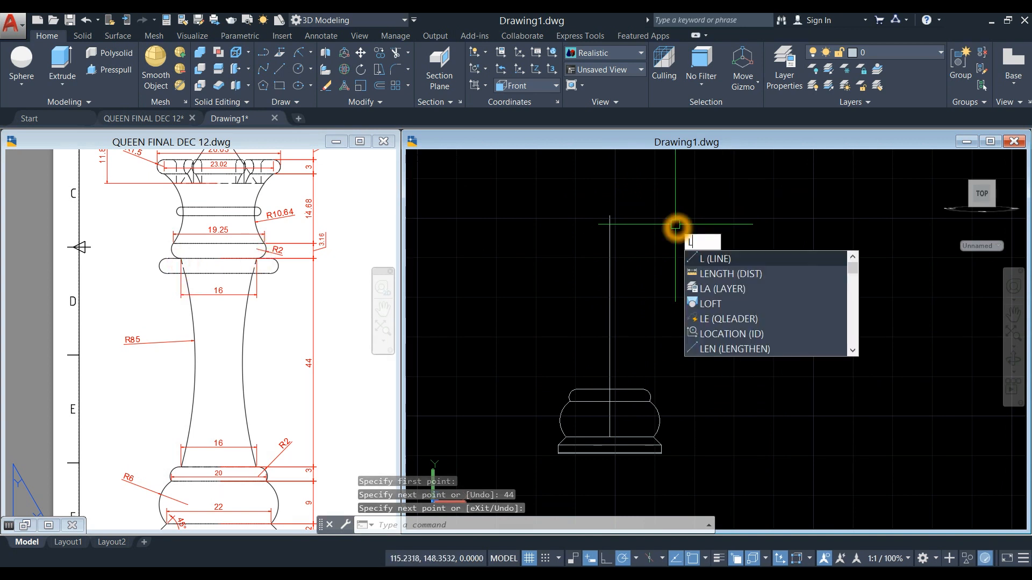
{"action": "key", "text": "Return"}
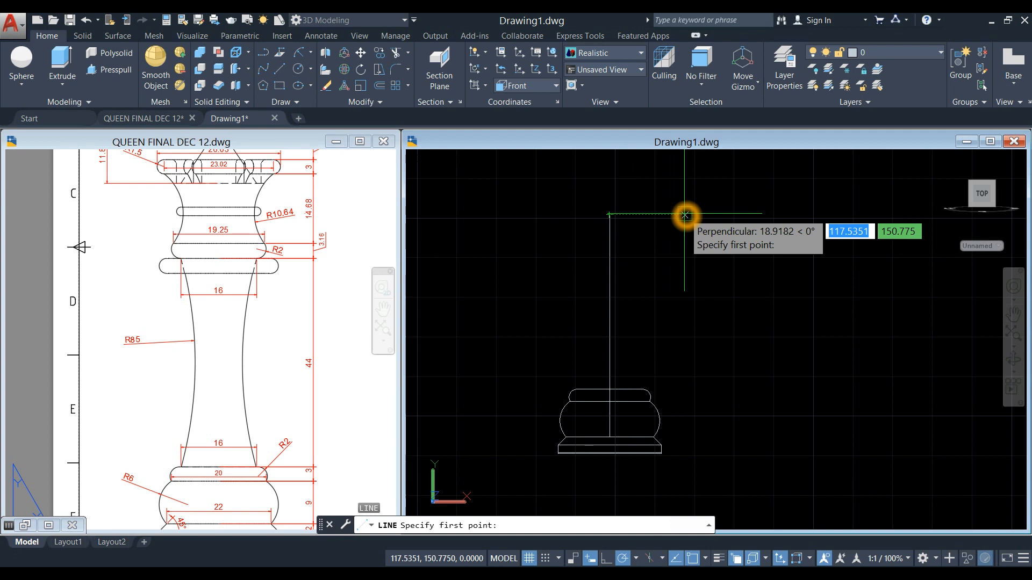
{"action": "key", "text": "Return"}
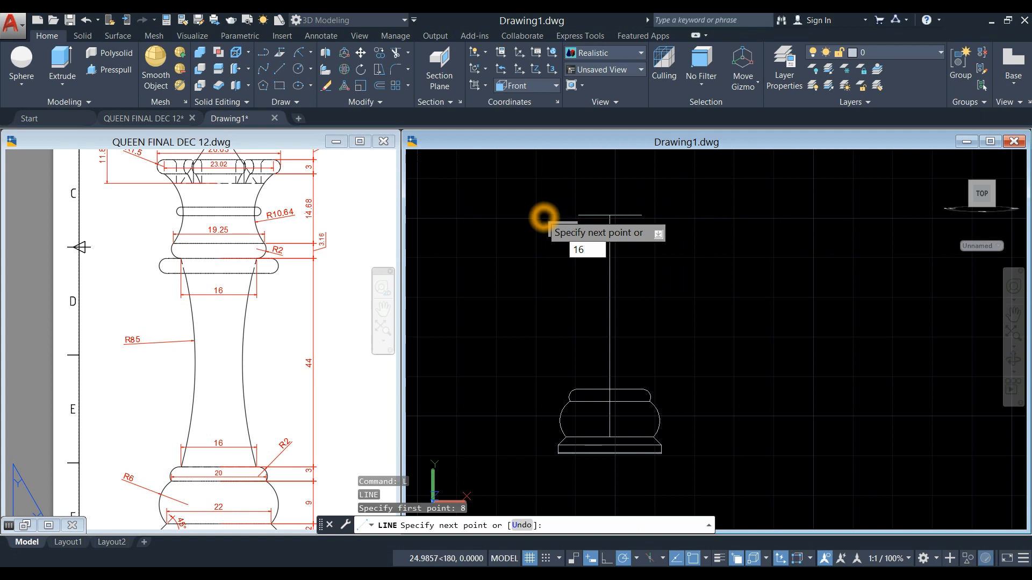
{"action": "type", "text": "16"}
{"action": "key", "text": "Return"}
{"action": "right_click", "coordinate": [743, 208]}
{"action": "left_click", "coordinate": [770, 210]}
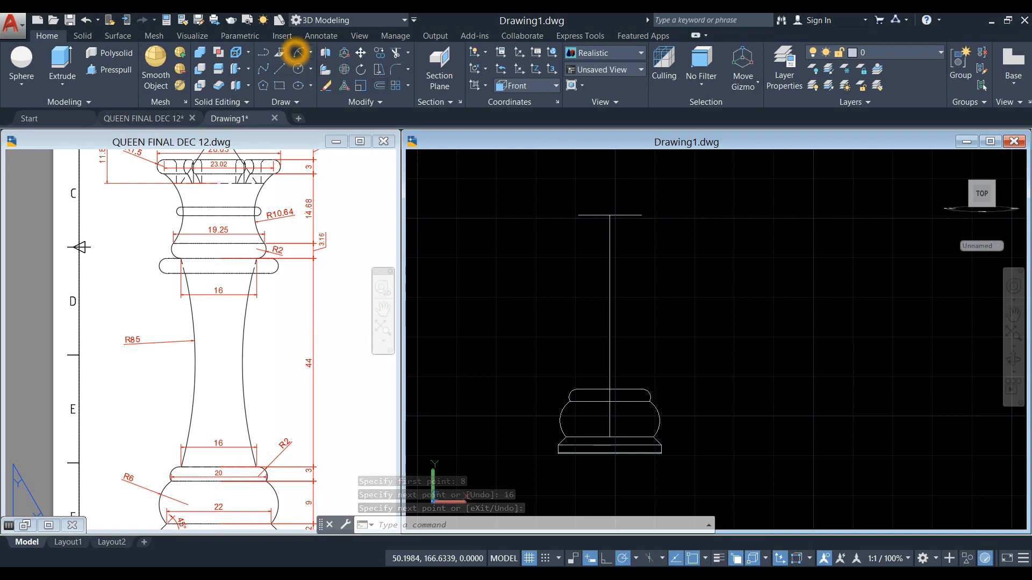
- Draw a Start, End, Radius arc of radius 85 from the upper 16-unit line's right end to the lower 16-unit line's right end
{"action": "left_click", "coordinate": [298, 52]}
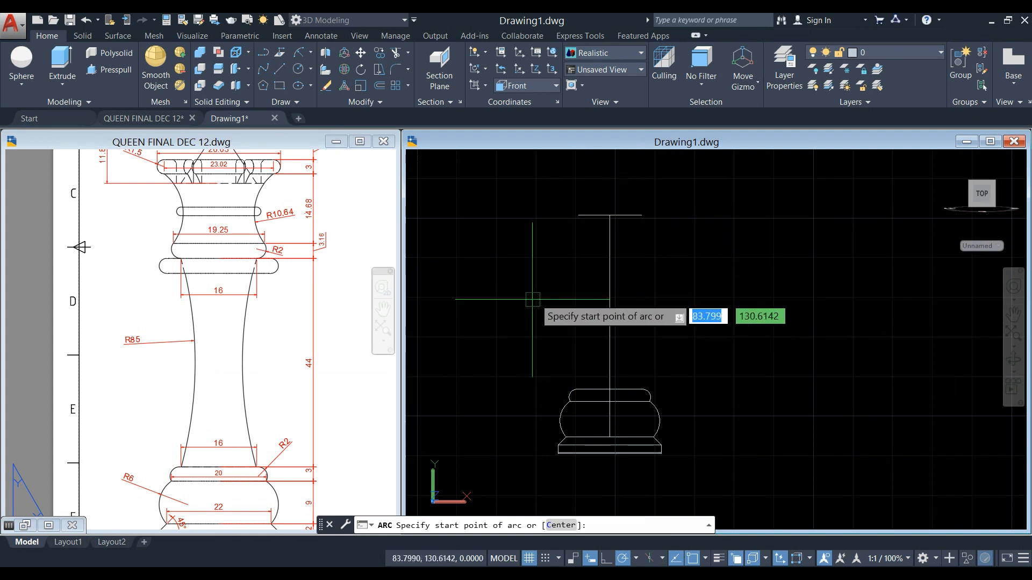
{"action": "left_click", "coordinate": [641, 216]}
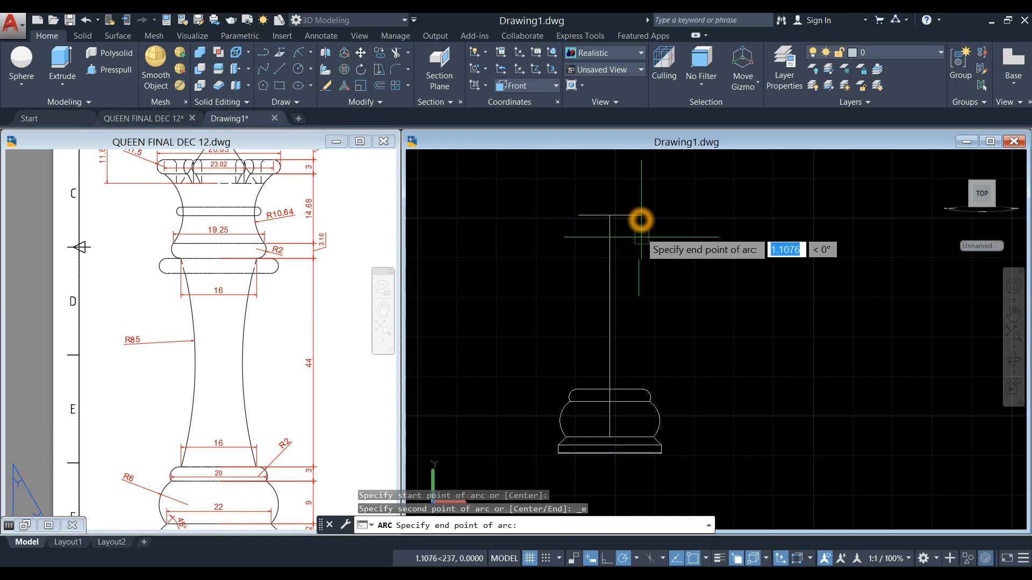
{"action": "left_click", "coordinate": [639, 390]}
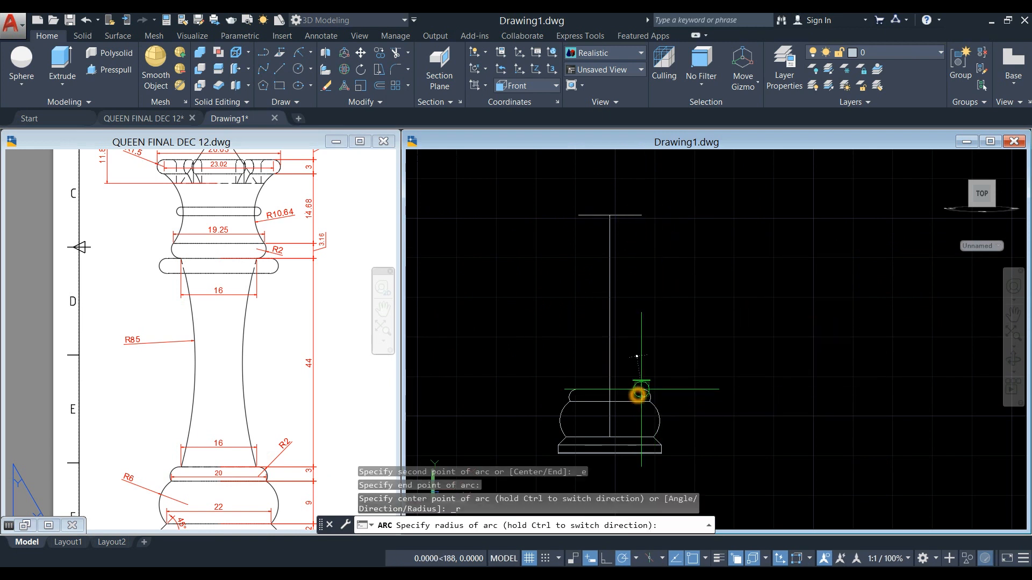
{"action": "left_click", "coordinate": [683, 280]}
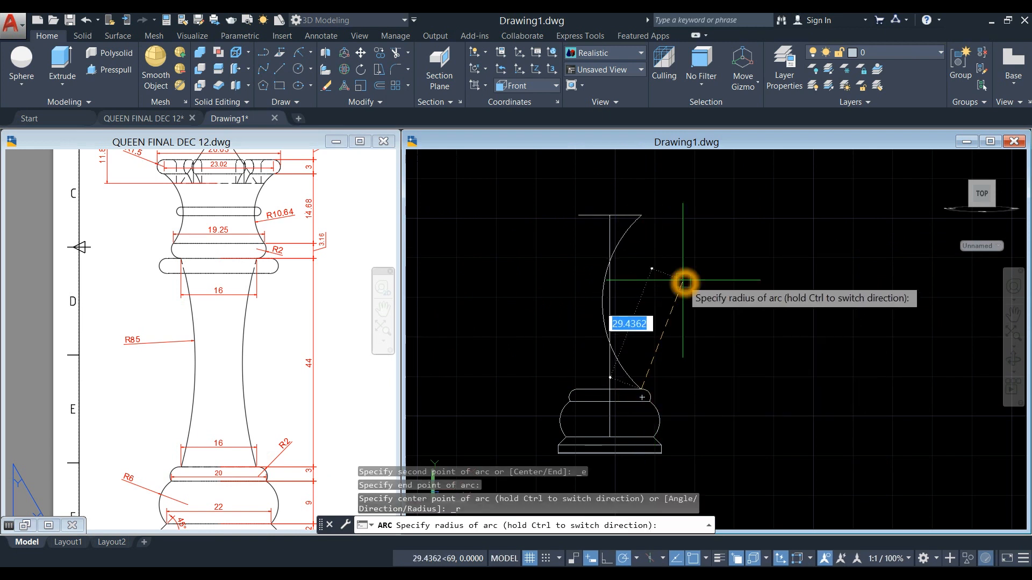
{"action": "key", "text": "Return"}
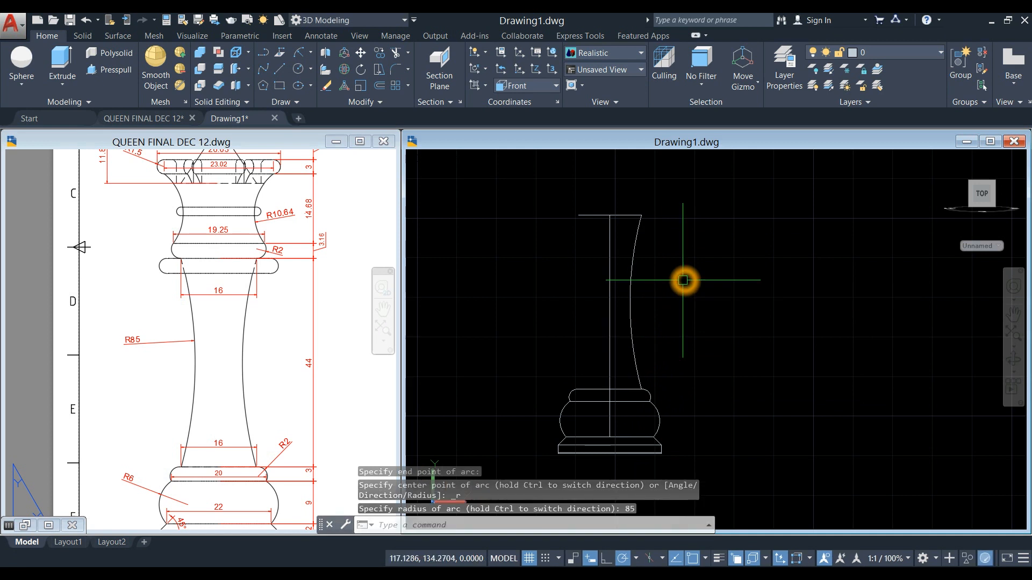
- Mirror the radius 85 shaft arc about the vertical centre line, keeping the source arc
{"action": "type", "text": "mi"}
{"action": "key", "text": "Return"}
{"action": "left_click", "coordinate": [628, 307]}
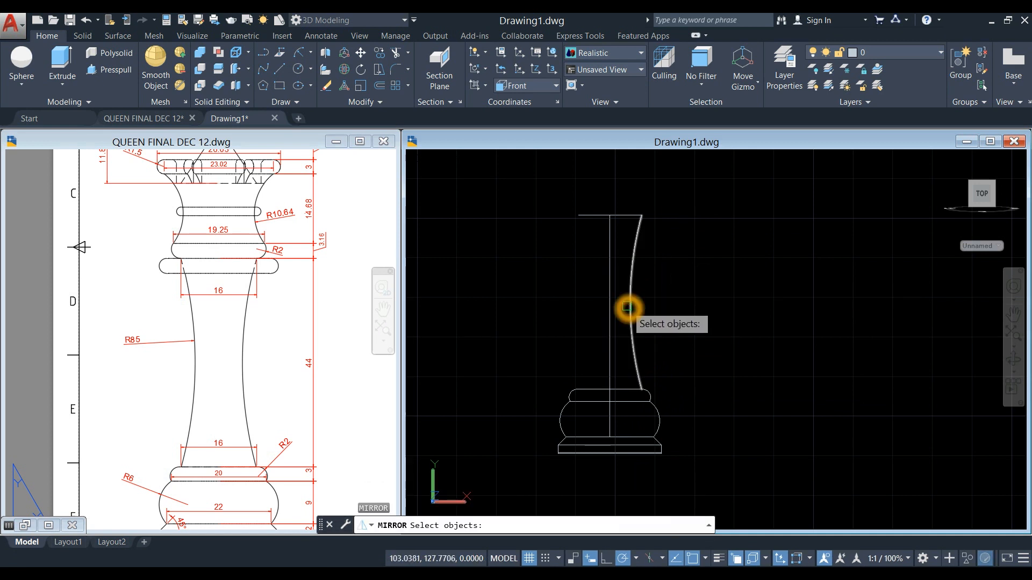
{"action": "key", "text": "Return"}
{"action": "left_click", "coordinate": [610, 218]}
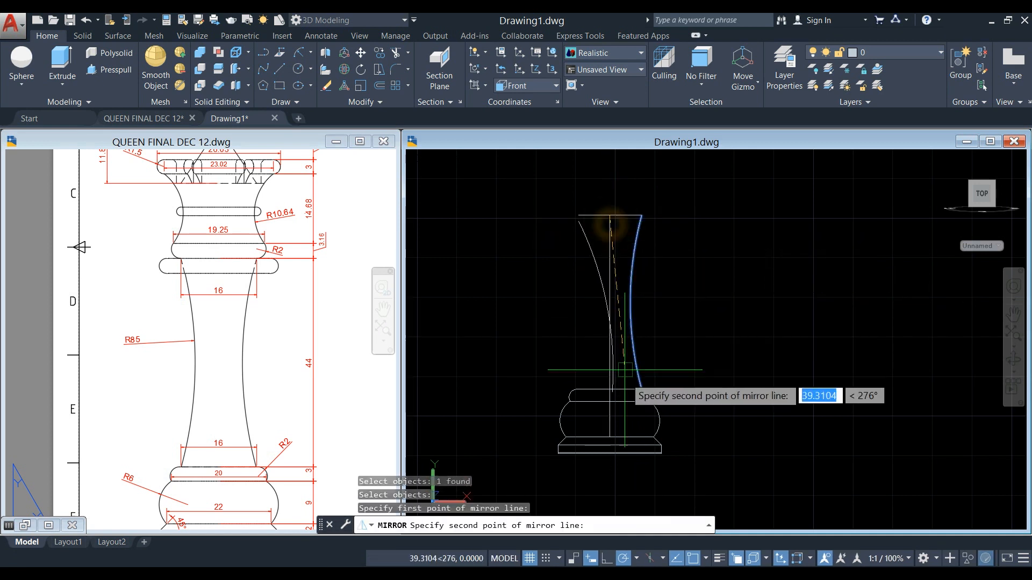
{"action": "left_click", "coordinate": [609, 391]}
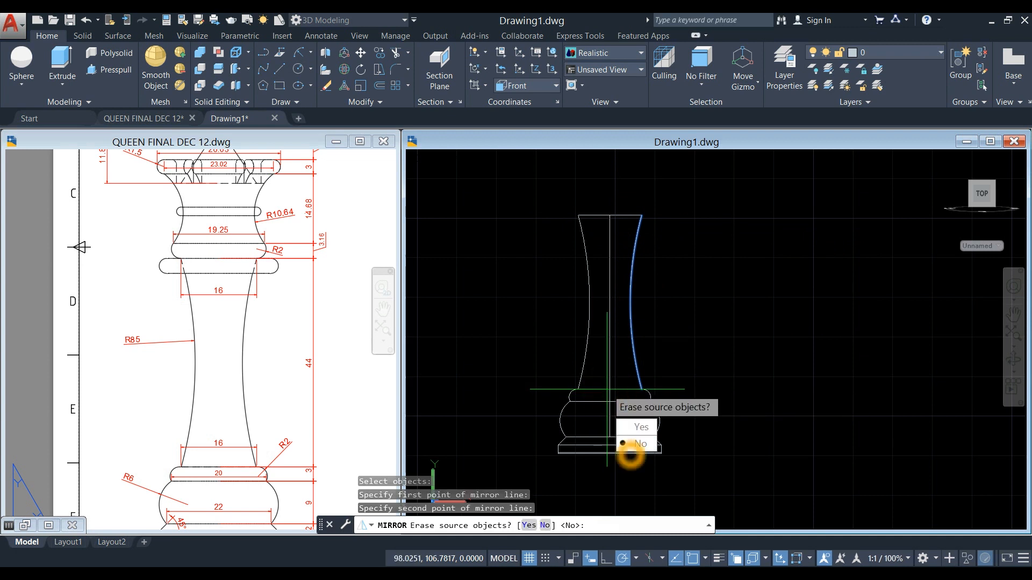
{"action": "left_click", "coordinate": [637, 444]}
- Draw a 3.16-unit vertical line upward from the midpoint of the shaft's top line, following the collar height in the reference drawing
{"action": "left_click", "coordinate": [246, 325]}
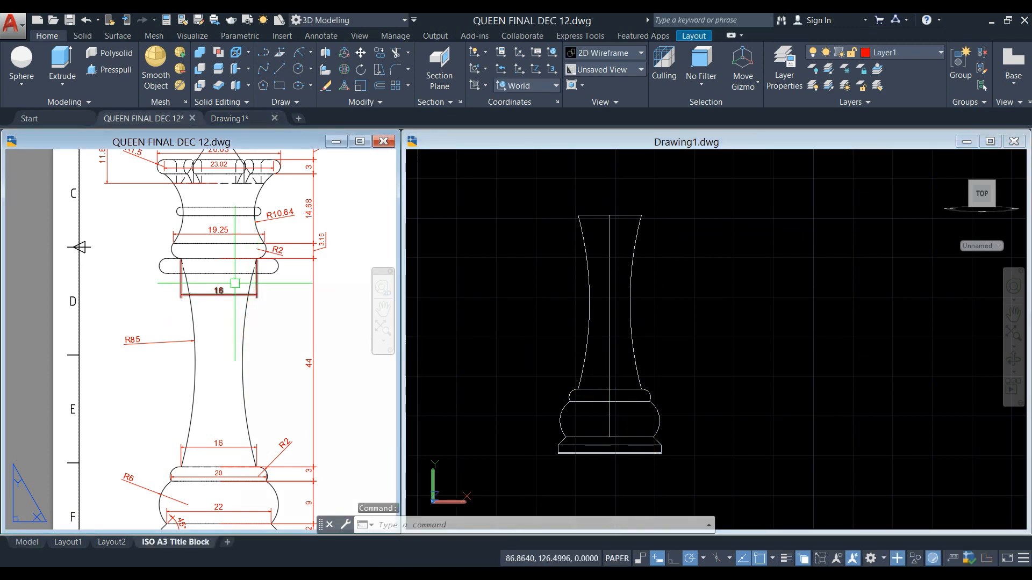
{"action": "scroll", "coordinate": [224, 260], "scroll_direction": "up", "scroll_amount": 3}
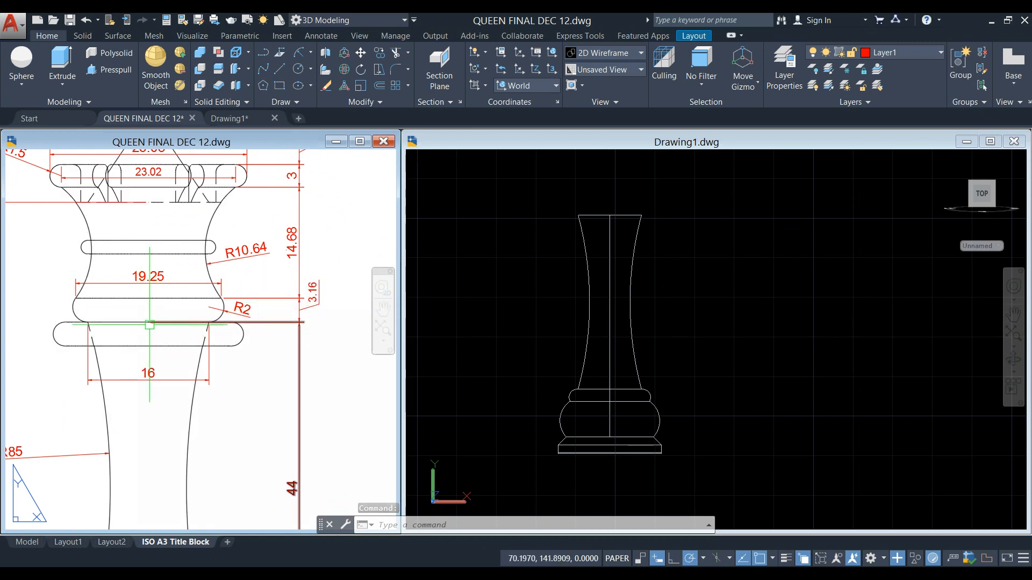
{"action": "left_click", "coordinate": [707, 290]}
{"action": "type", "text": "l"}
{"action": "key", "text": "Return"}
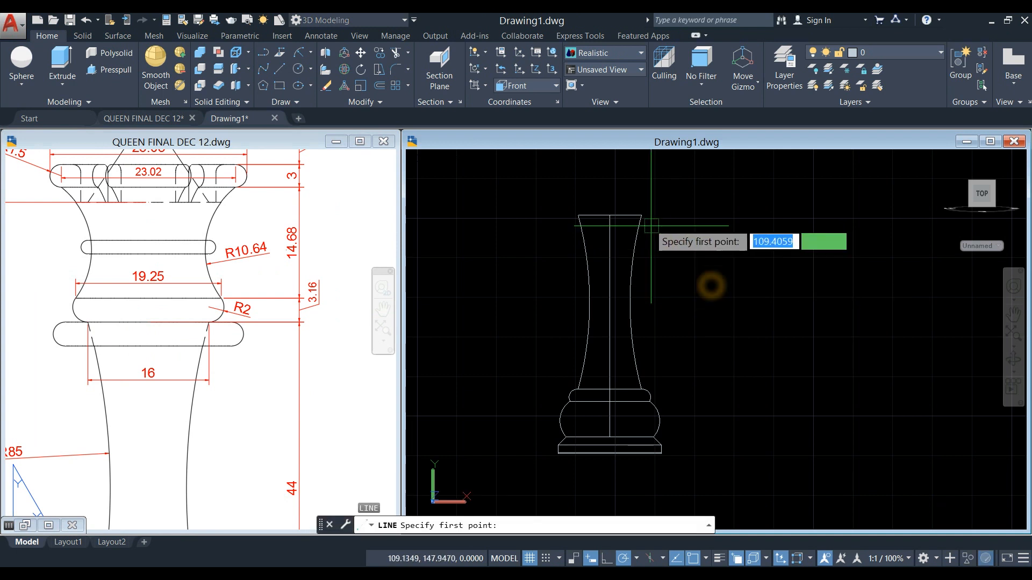
{"action": "left_click", "coordinate": [610, 215]}
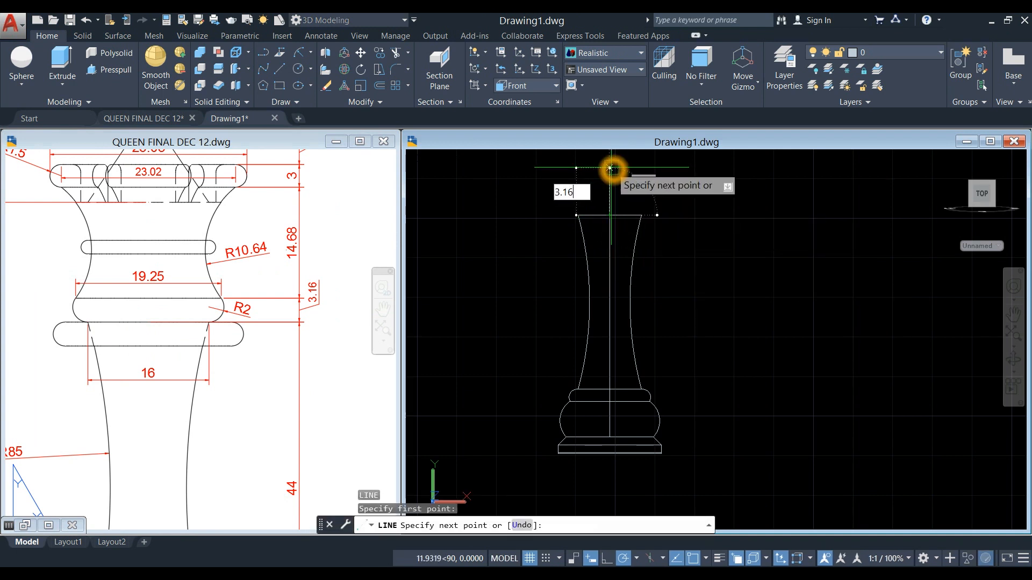
{"action": "key", "text": "Return"}
{"action": "right_click", "coordinate": [666, 181]}
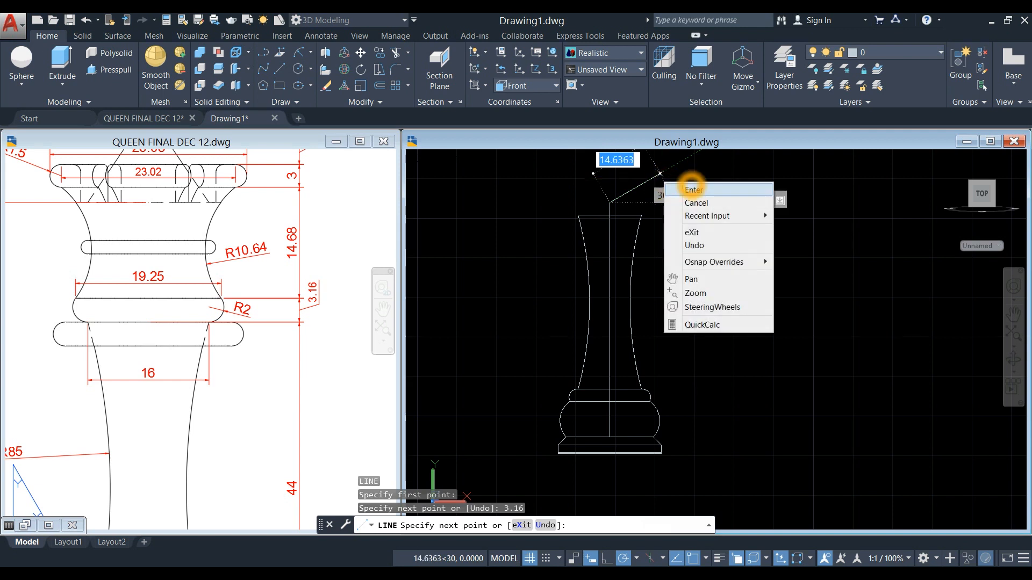
{"action": "left_click", "coordinate": [694, 200]}
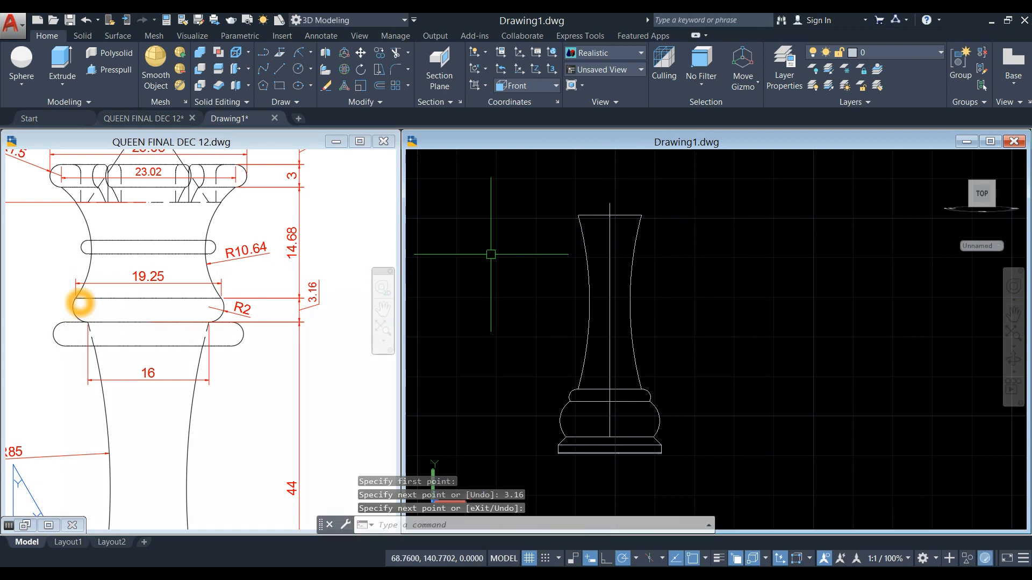
- Draw a 19.25-unit horizontal line in the empty space to the right of the shaft's upper end
{"action": "left_click", "coordinate": [711, 261]}
{"action": "middle_click_drag", "start_coordinate": [712, 263], "coordinate": [627, 307]}
{"action": "key", "text": "Escape"}
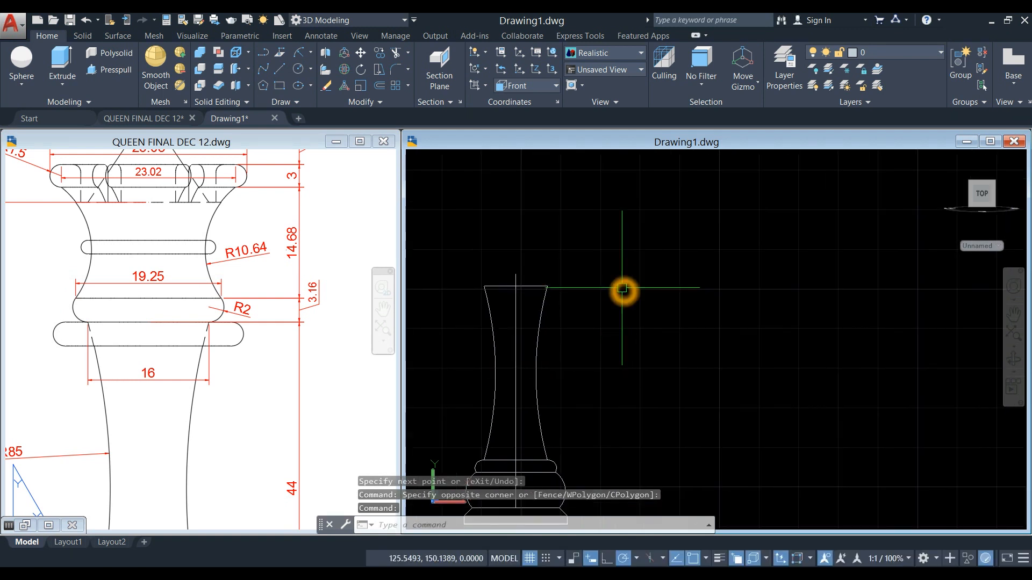
{"action": "type", "text": "l"}
{"action": "key", "text": "Return"}
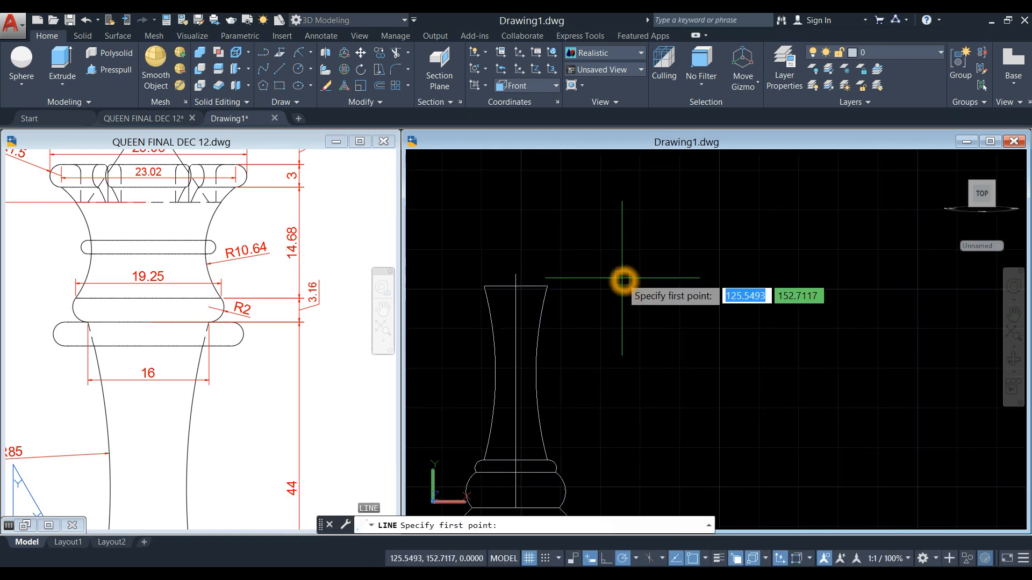
{"action": "left_click", "coordinate": [623, 279]}
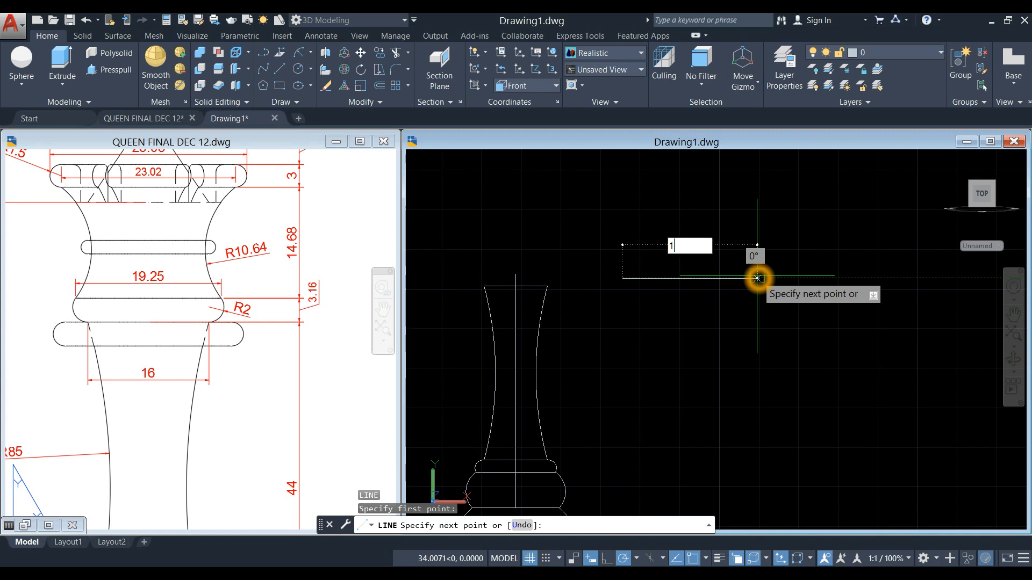
{"action": "key", "text": "Return"}
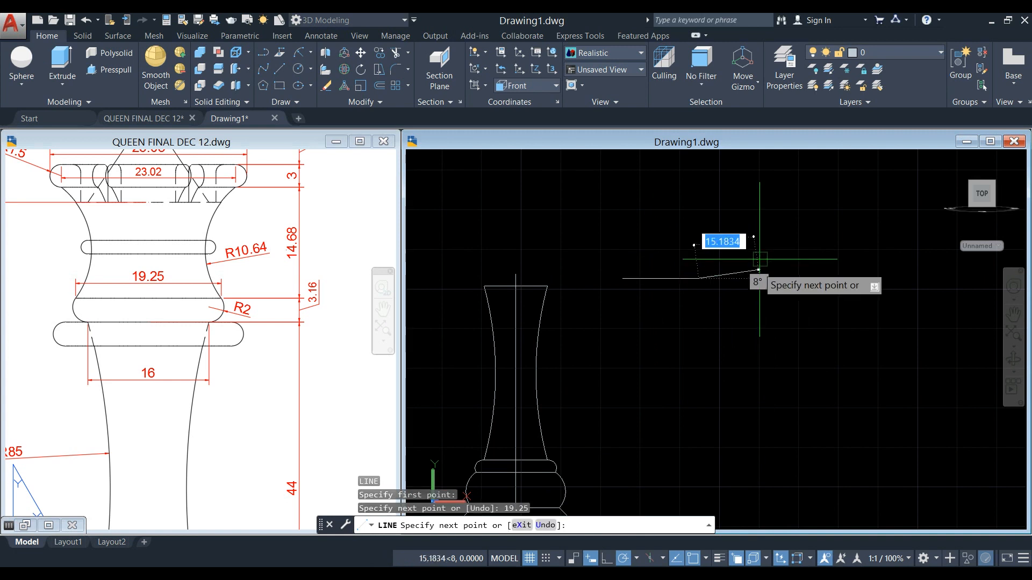
{"action": "right_click", "coordinate": [779, 231]}
{"action": "left_click", "coordinate": [794, 237]}
- Move the 19.25-unit line by its midpoint onto the upper end of the 3.16-unit vertical line above the shaft
{"action": "left_click", "coordinate": [674, 280]}
{"action": "right_click", "coordinate": [766, 219]}
{"action": "left_click", "coordinate": [794, 307]}
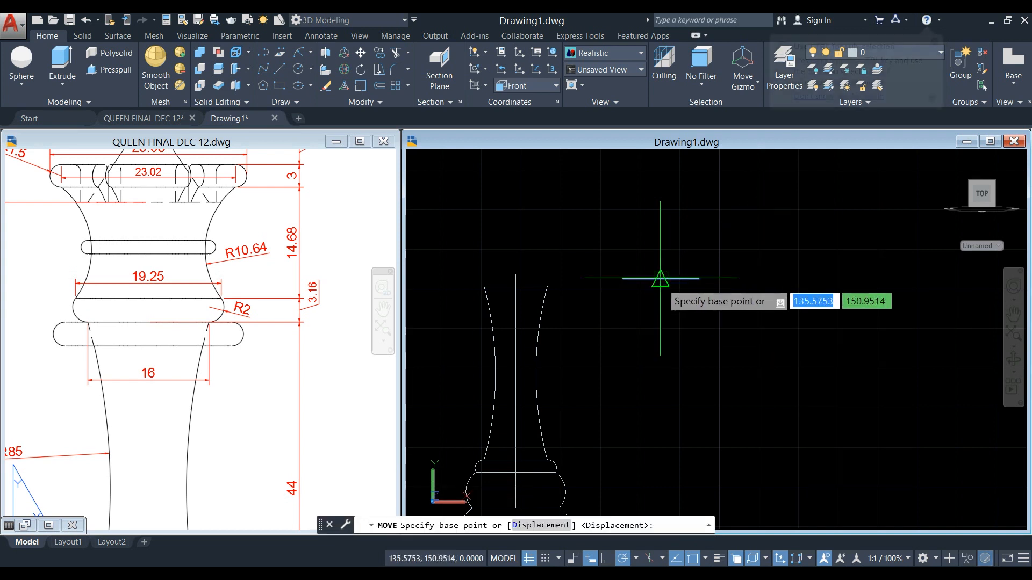
{"action": "left_click", "coordinate": [661, 279]}
{"action": "left_click", "coordinate": [514, 273]}
- Draw a Start, End, Radius arc of radius 2 from the shaft top line's right end to the 19.25-unit line's right end
{"action": "middle_click_drag", "start_coordinate": [587, 261], "coordinate": [674, 250]}
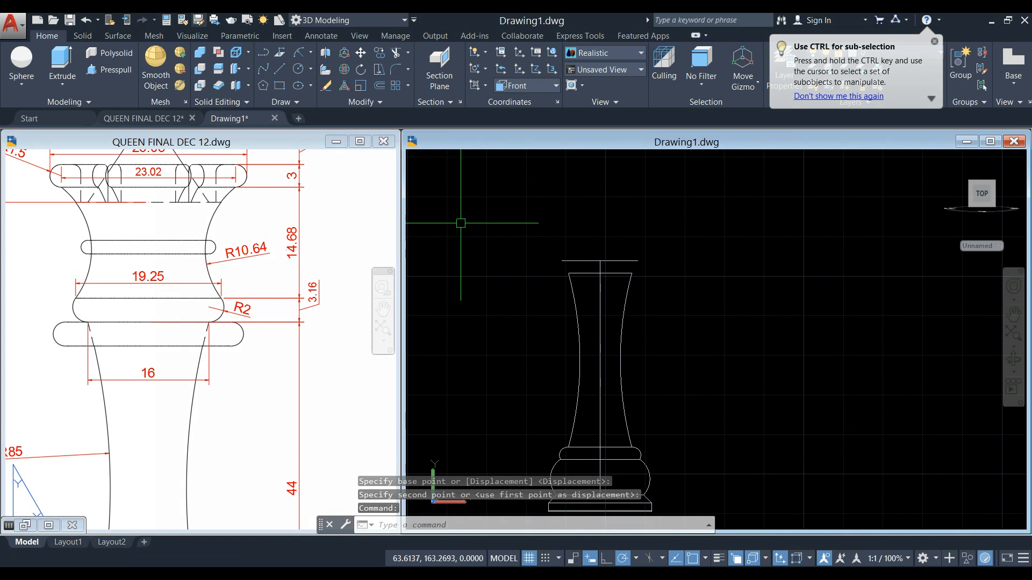
{"action": "left_click", "coordinate": [298, 52]}
{"action": "scroll", "coordinate": [691, 287], "scroll_direction": "up", "scroll_amount": 2}
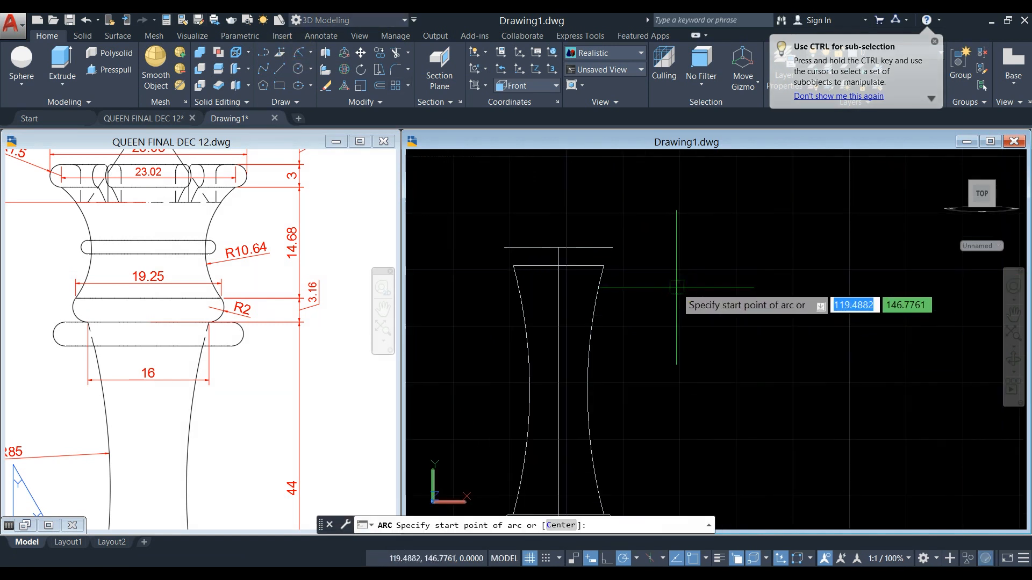
{"action": "left_click", "coordinate": [603, 266]}
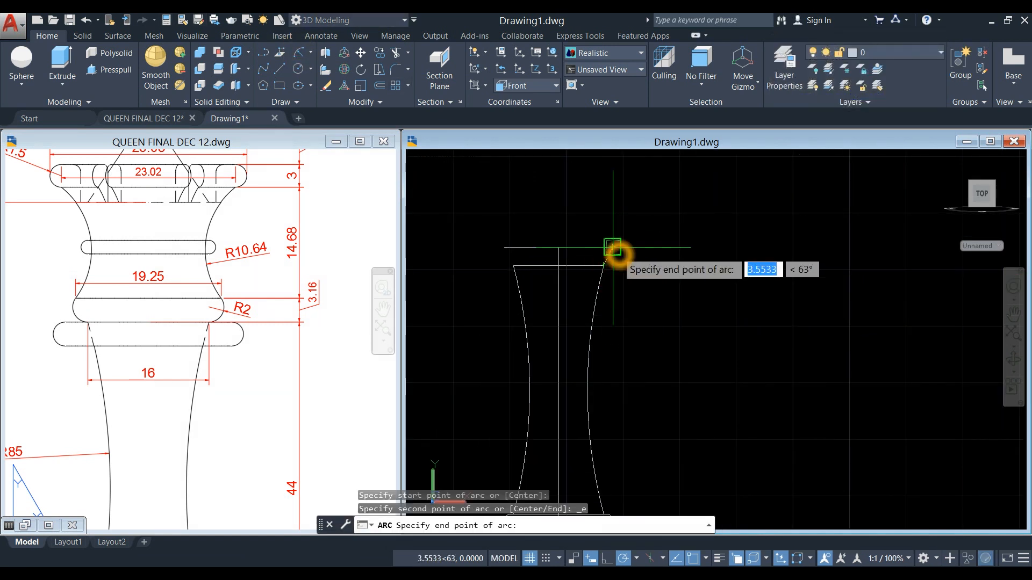
{"action": "left_click", "coordinate": [613, 247]}
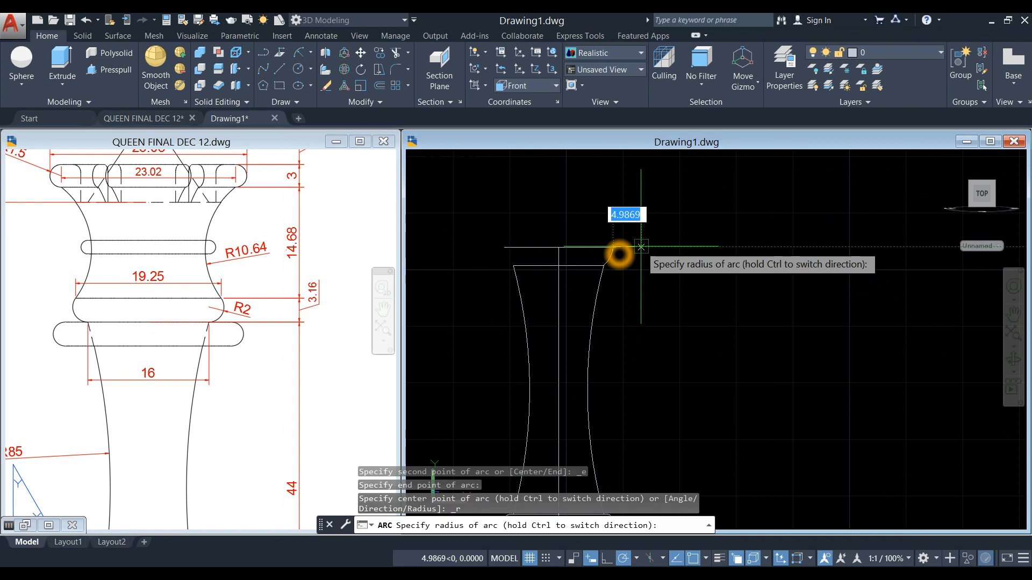
{"action": "type", "text": "2"}
{"action": "key", "text": "Return"}
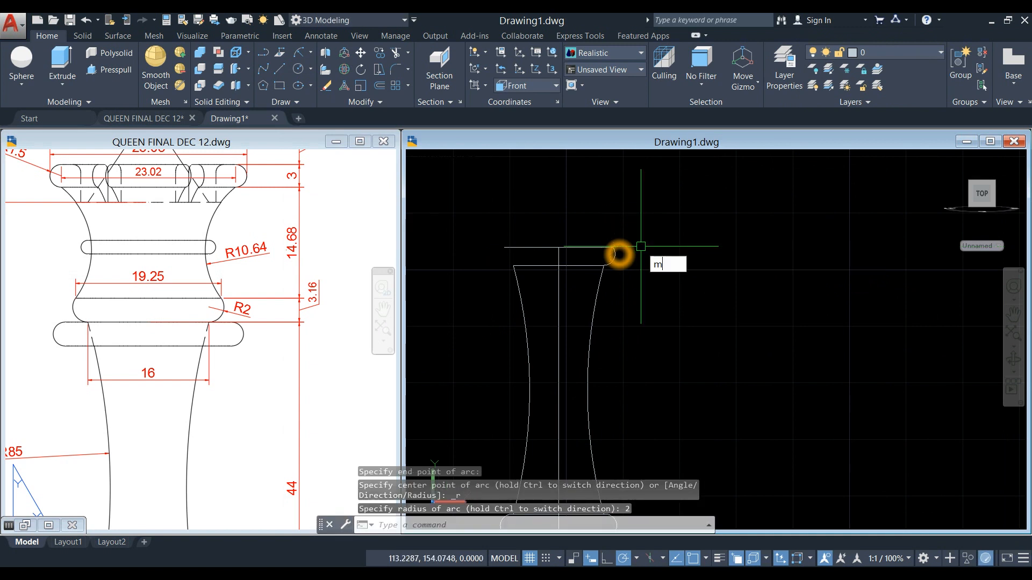
- Mirror the radius 2 collar arc about the vertical centre line, keeping the source arc
{"action": "key", "text": "Return"}
{"action": "right_click", "coordinate": [636, 231]}
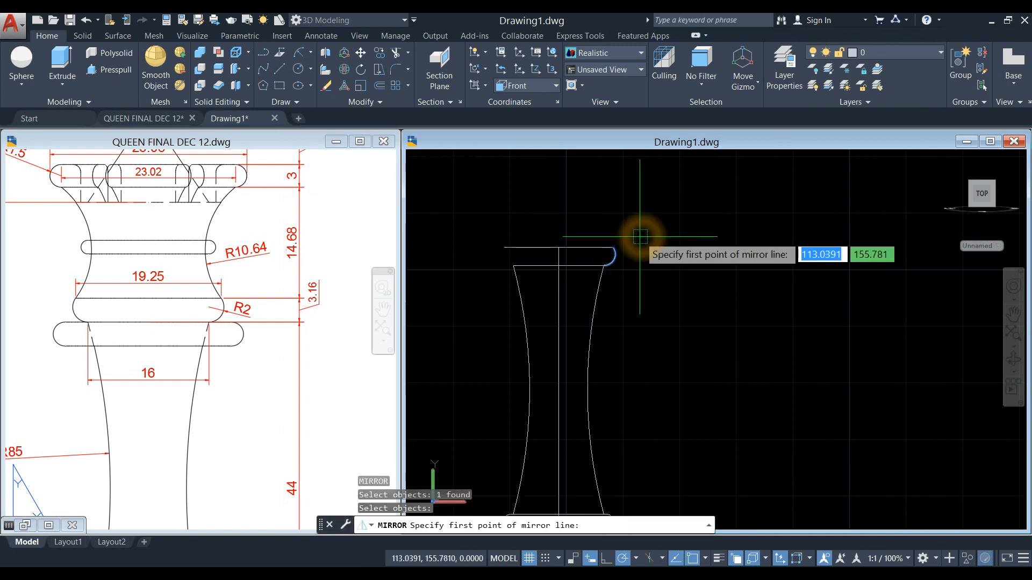
{"action": "left_click", "coordinate": [554, 243]}
{"action": "left_click", "coordinate": [559, 176]}
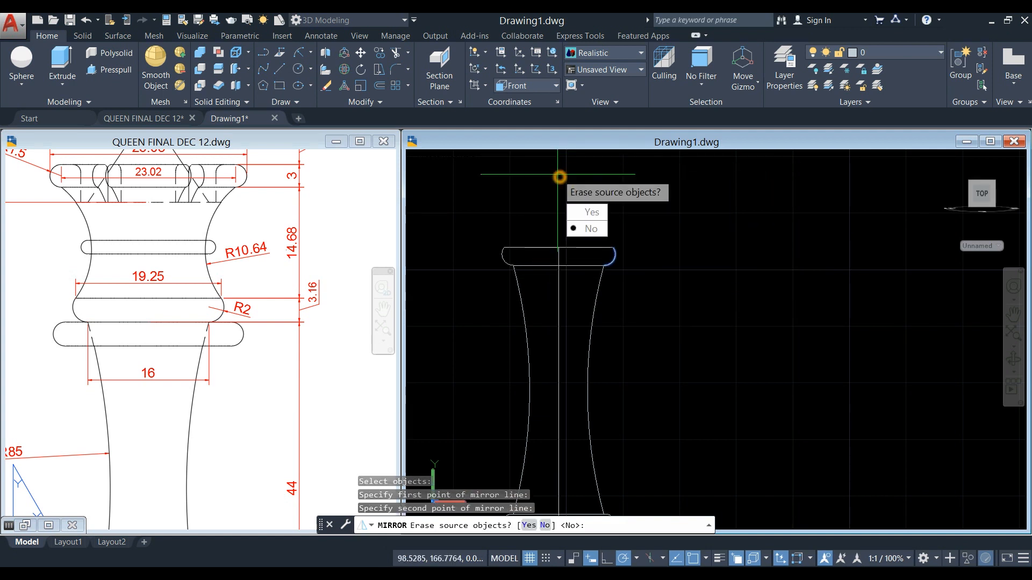
{"action": "left_click", "coordinate": [591, 226]}
- Draw a 14.68-unit vertical line upward from the midpoint of the 19.25-unit line, following the neck height in the reference drawing
{"action": "left_click", "coordinate": [192, 392]}
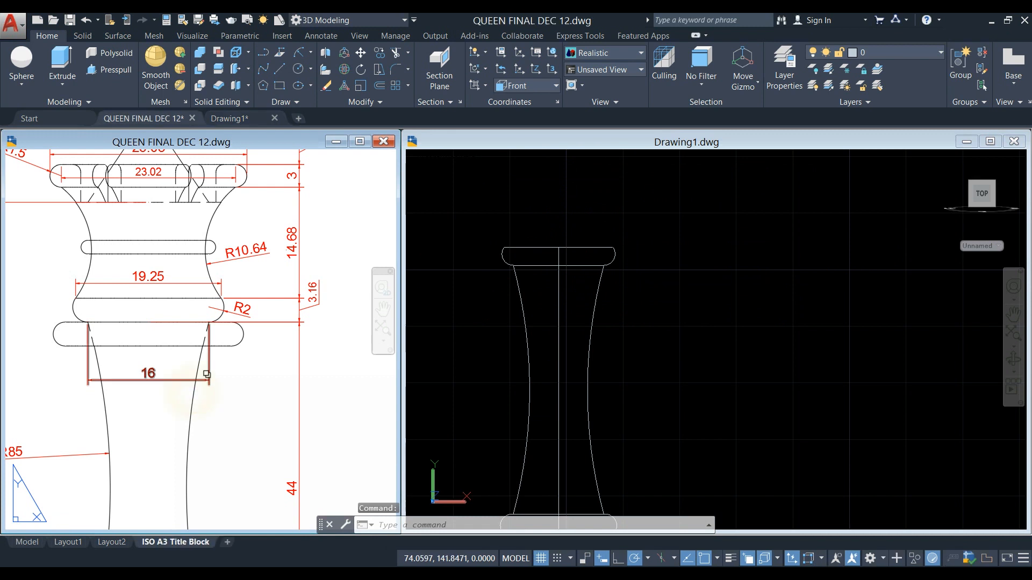
{"action": "mouse_move", "coordinate": [214, 362]}
{"action": "middle_mouse_down"}
{"action": "mouse_move", "coordinate": [278, 401]}
{"action": "mouse_move", "coordinate": [256, 421]}
{"action": "middle_mouse_up"}
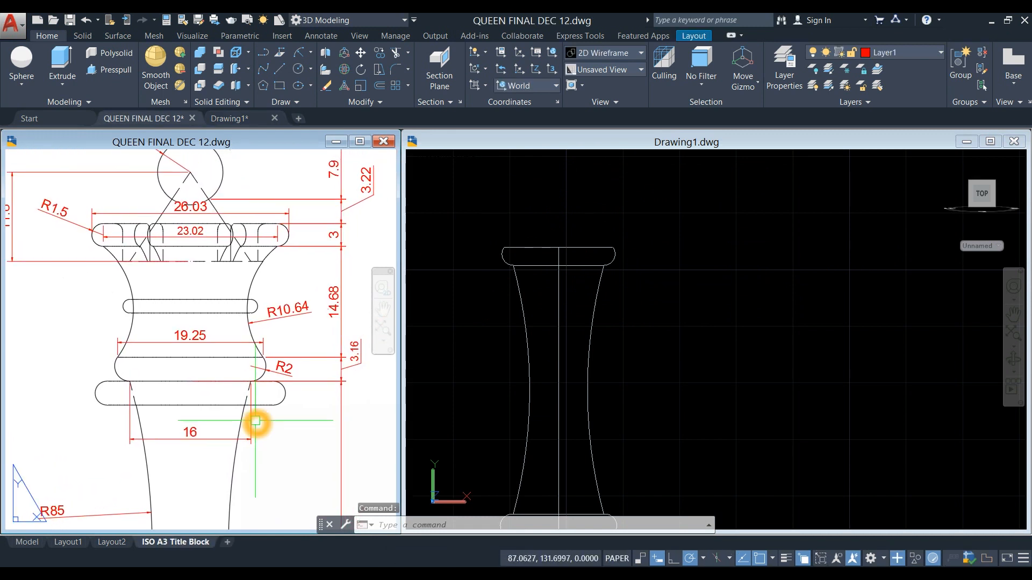
{"action": "scroll", "coordinate": [278, 325], "scroll_direction": "up", "scroll_amount": 2}
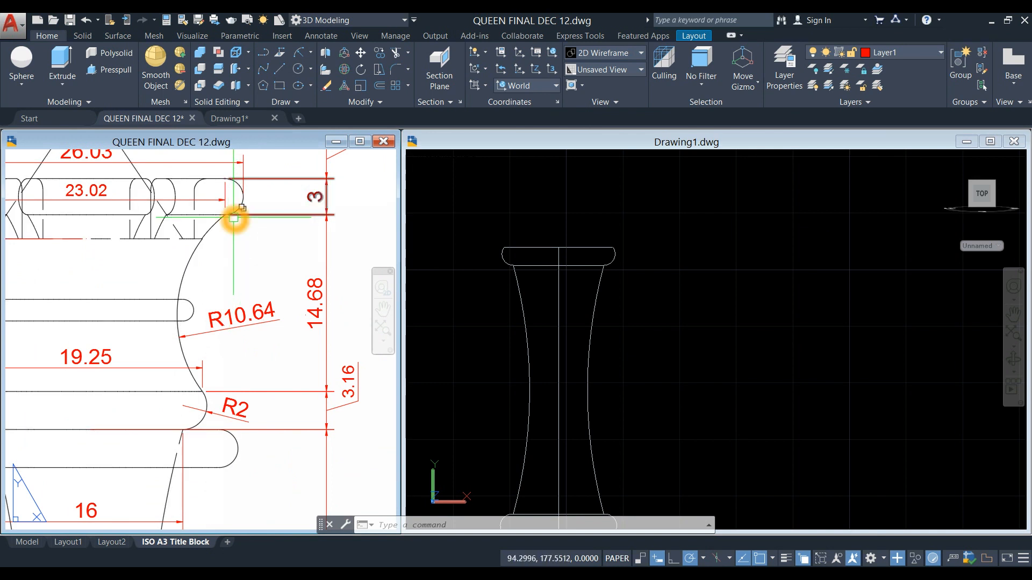
{"action": "left_click", "coordinate": [668, 311]}
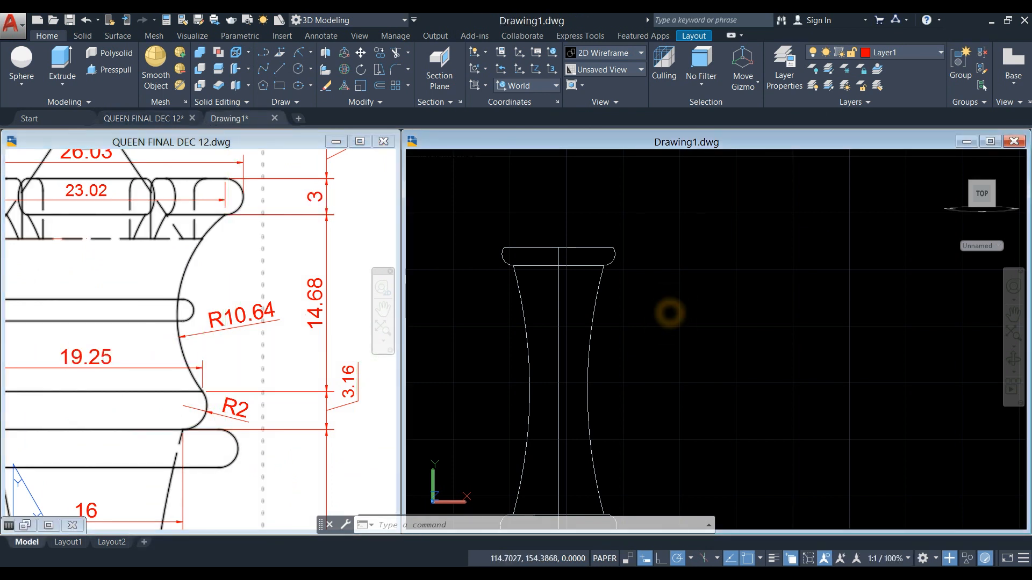
{"action": "type", "text": "l"}
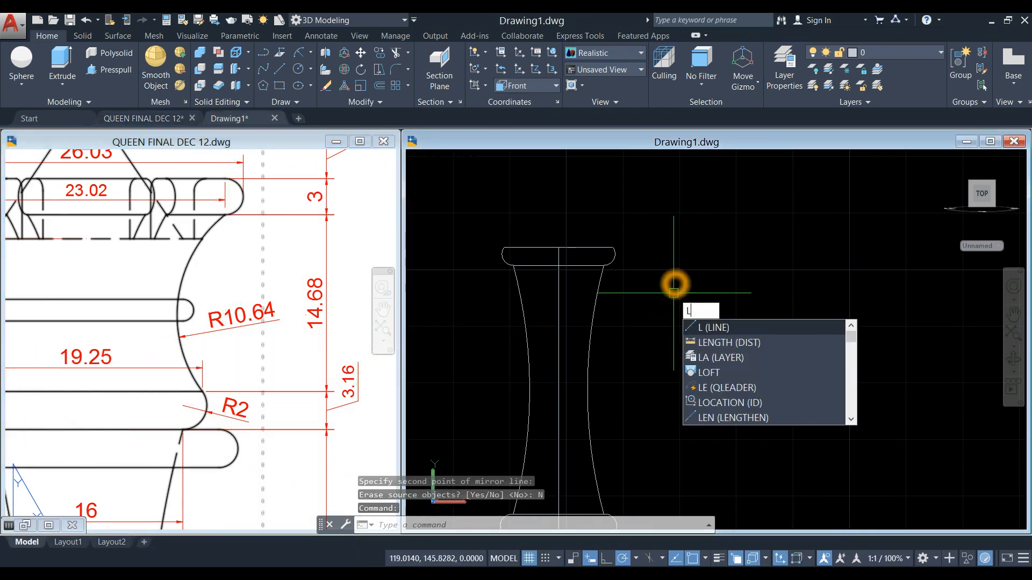
{"action": "key", "text": "Return"}
{"action": "left_click", "coordinate": [558, 246]}
{"action": "middle_click_drag", "start_coordinate": [570, 212], "coordinate": [551, 370]}
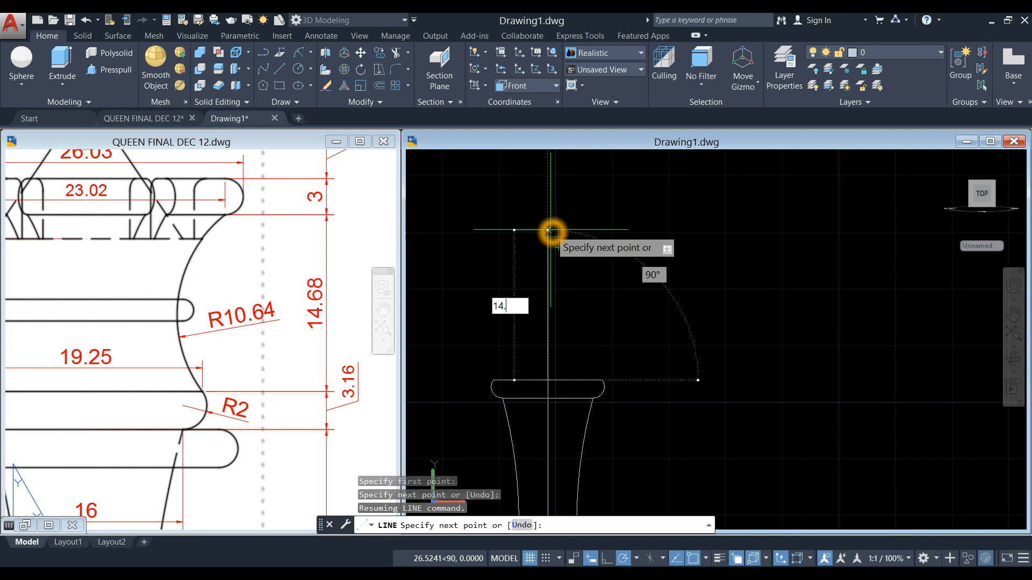
{"action": "key", "text": "Return"}
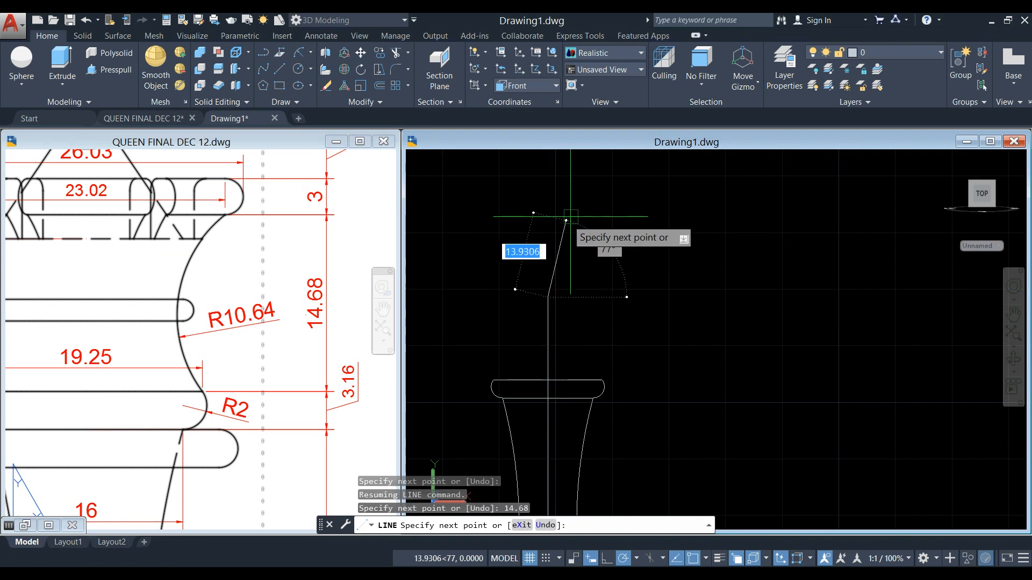
{"action": "right_click", "coordinate": [577, 214]}
{"action": "left_click", "coordinate": [598, 221]}
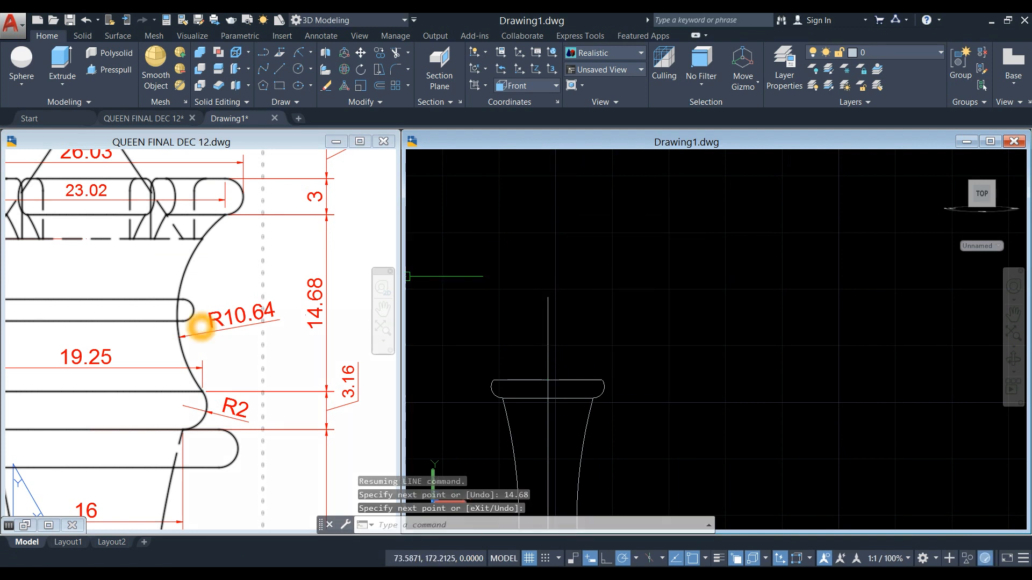
- Draw a 23.02-unit horizontal line in the empty space beside the queen, taking the crown's lower width from the reference drawing
{"action": "scroll", "coordinate": [407, 276], "scroll_direction": "down", "scroll_amount": 1}
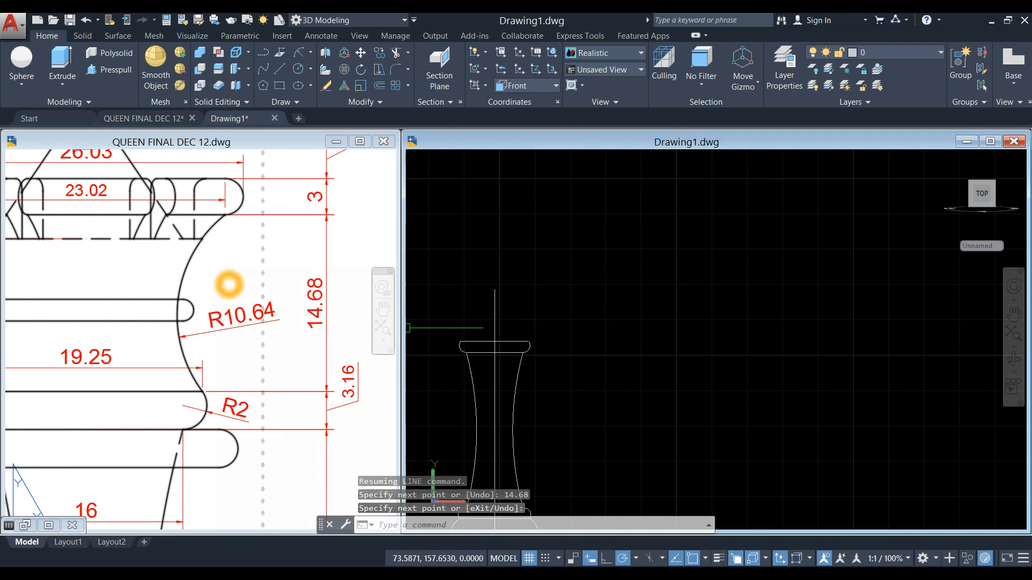
{"action": "left_click", "coordinate": [229, 285]}
{"action": "middle_click_drag", "start_coordinate": [137, 288], "coordinate": [300, 267]}
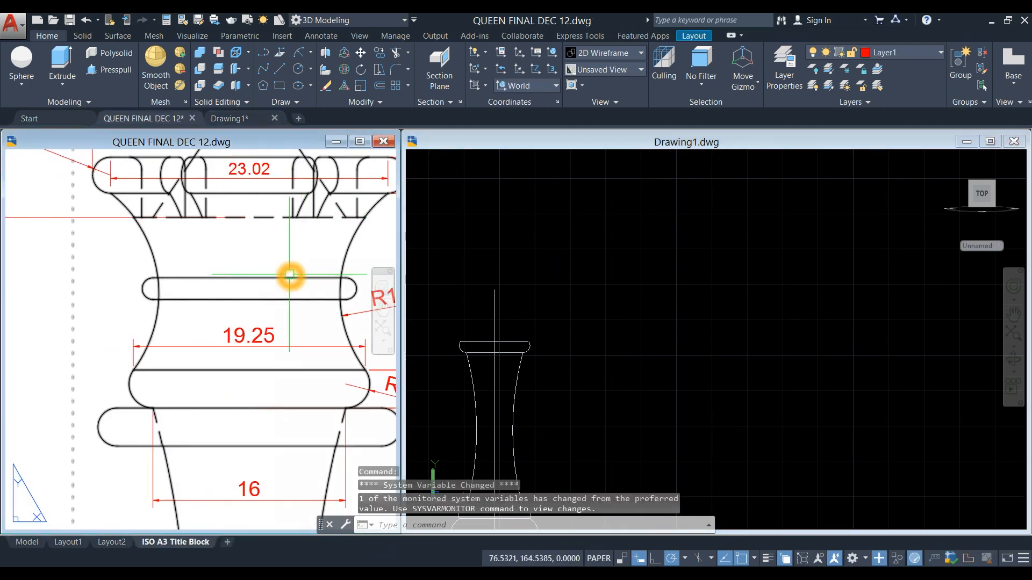
{"action": "mouse_move", "coordinate": [263, 300]}
{"action": "middle_mouse_down"}
{"action": "mouse_move", "coordinate": [142, 364]}
{"action": "mouse_move", "coordinate": [224, 363]}
{"action": "middle_mouse_up"}
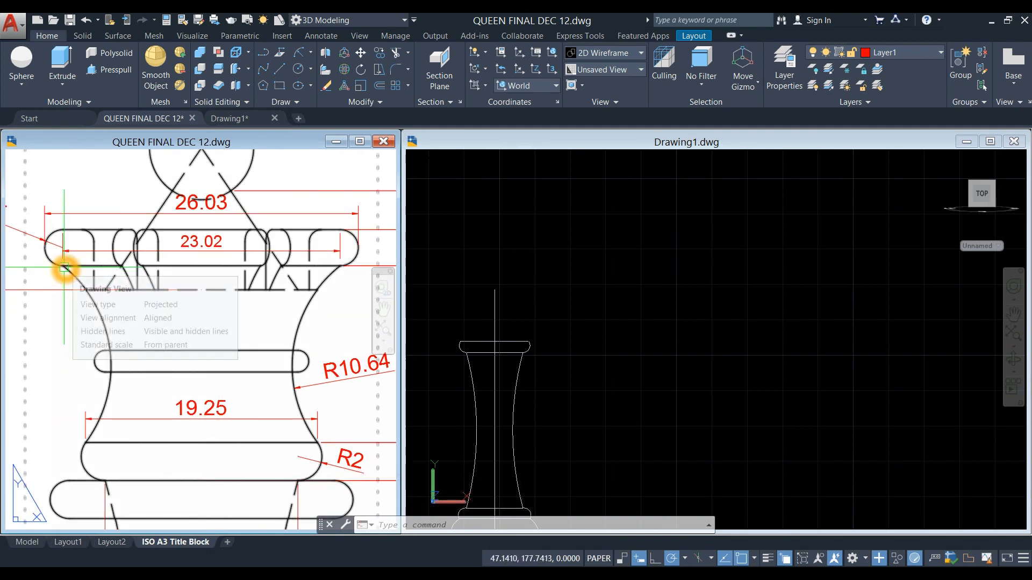
{"action": "left_click", "coordinate": [339, 267]}
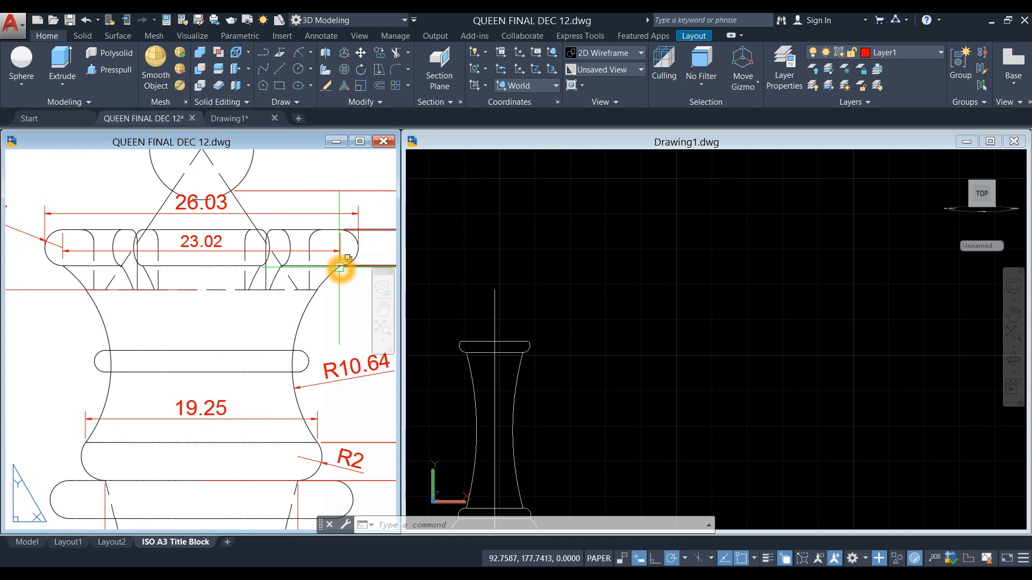
{"action": "left_click", "coordinate": [621, 291]}
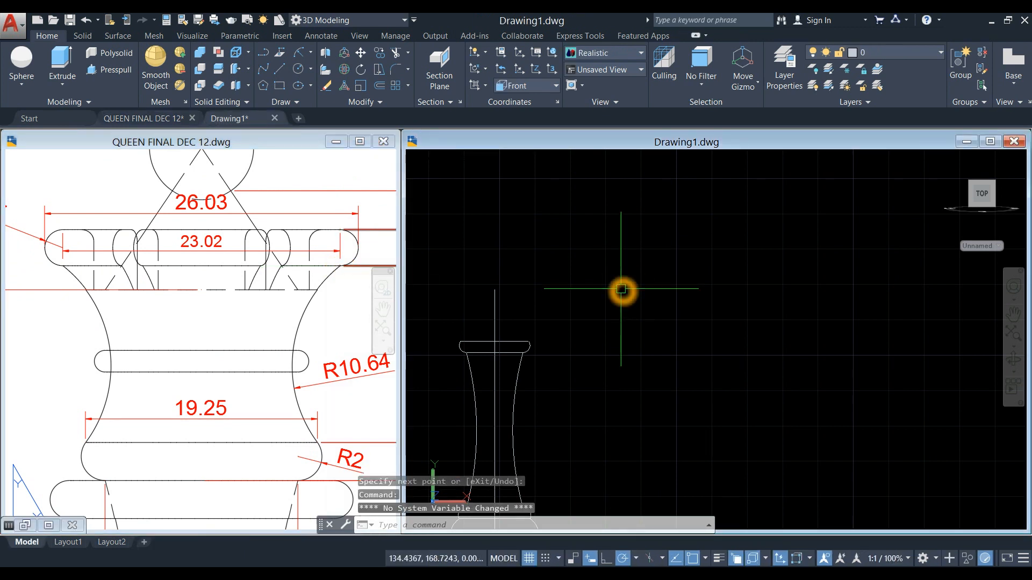
{"action": "type", "text": "l"}
{"action": "key", "text": "Return"}
{"action": "left_click", "coordinate": [622, 274]}
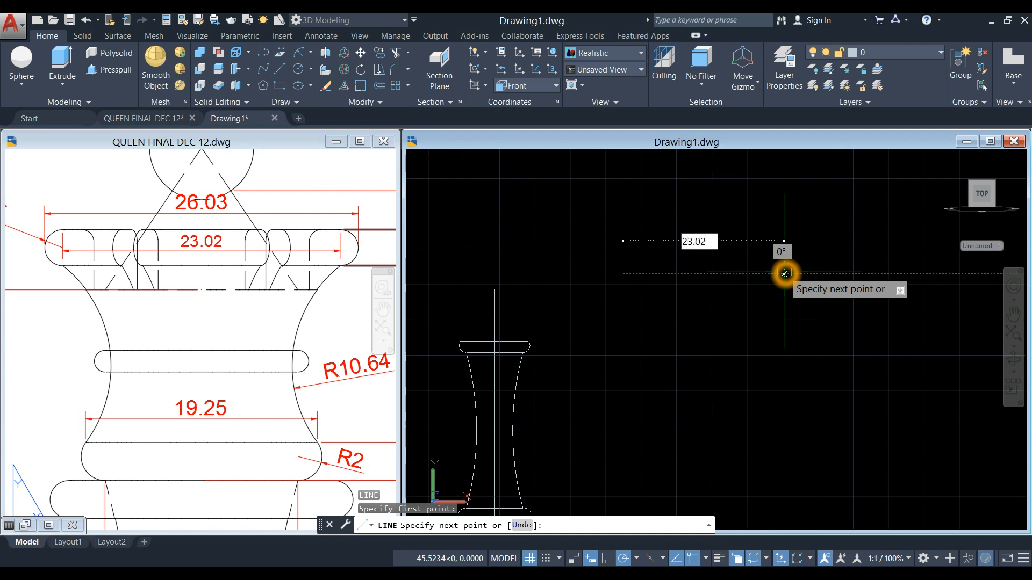
{"action": "key", "text": "Return"}
{"action": "right_click", "coordinate": [782, 221]}
{"action": "left_click", "coordinate": [796, 227]}
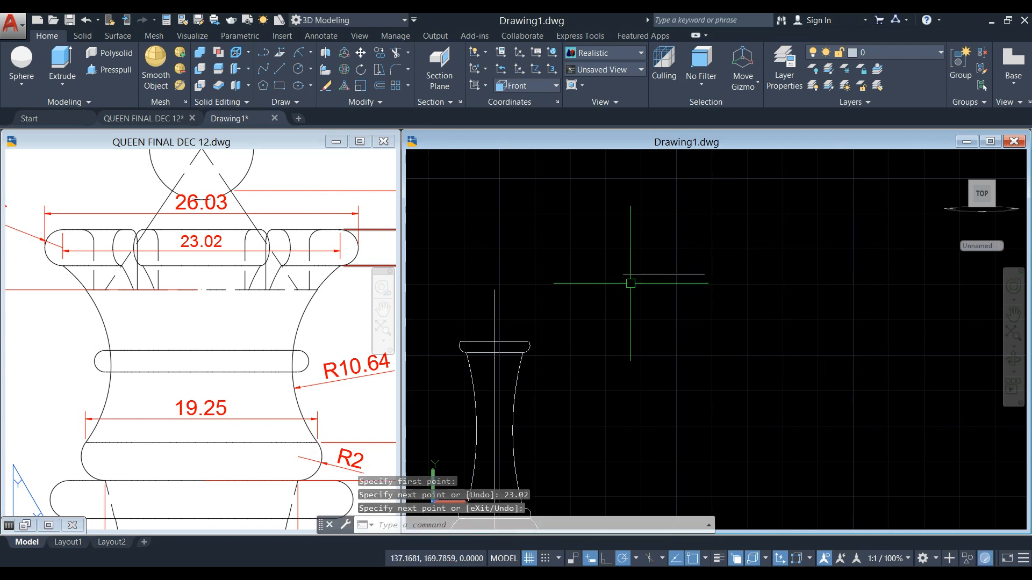
- Move the 23.02-unit line by its midpoint onto the upper end of the 14.68-unit vertical line
{"action": "left_click", "coordinate": [638, 274]}
{"action": "right_click", "coordinate": [721, 183]}
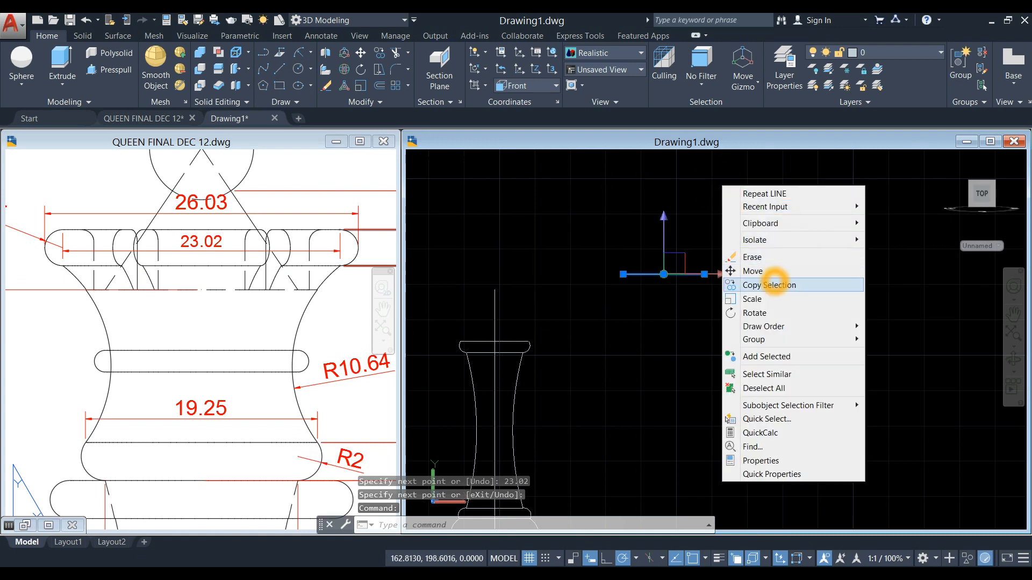
{"action": "left_click", "coordinate": [753, 271]}
{"action": "left_click", "coordinate": [663, 274]}
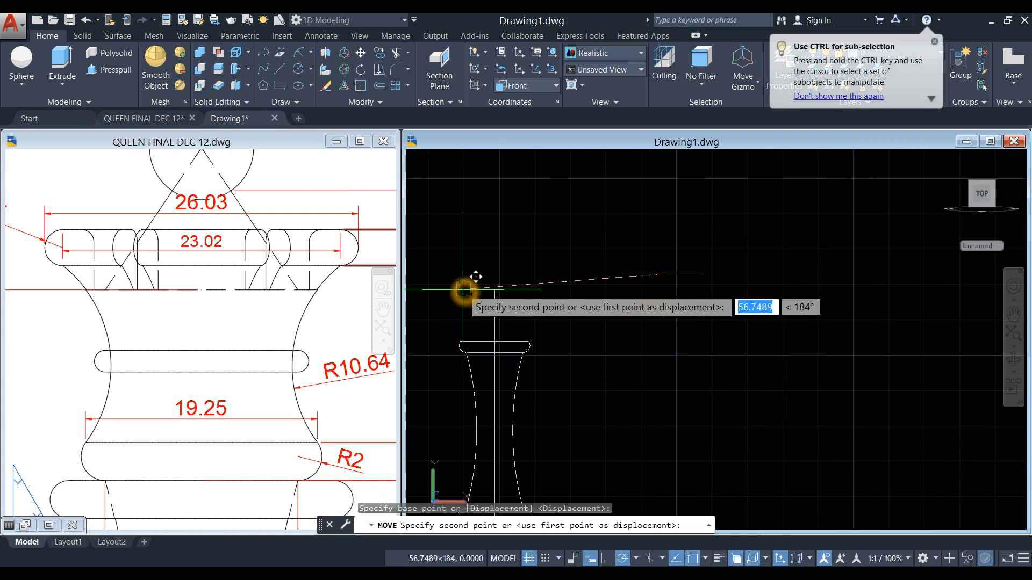
{"action": "left_click", "coordinate": [496, 286]}
- Draw a Start, End, Radius arc of radius 10.64 from the 23.02-unit line's right end to the 19.25-unit line's right end
{"action": "middle_click_drag", "start_coordinate": [556, 263], "coordinate": [609, 234]}
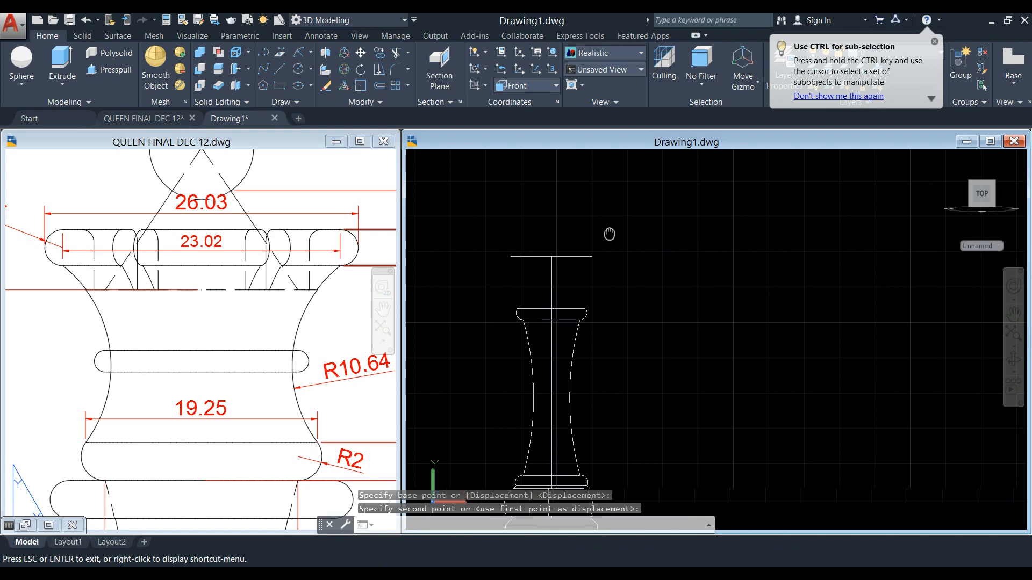
{"action": "left_click", "coordinate": [272, 392]}
{"action": "scroll", "coordinate": [271, 392], "scroll_direction": "down", "scroll_amount": 1}
{"action": "middle_click_drag", "start_coordinate": [272, 392], "coordinate": [209, 357]}
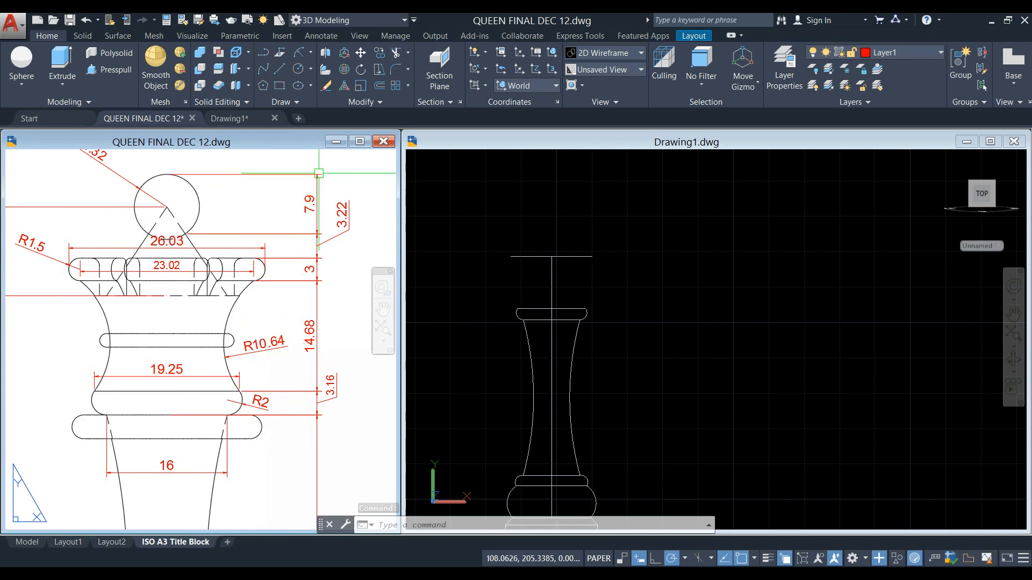
{"action": "left_click", "coordinate": [299, 52]}
{"action": "left_click", "coordinate": [624, 278]}
{"action": "left_click", "coordinate": [301, 56]}
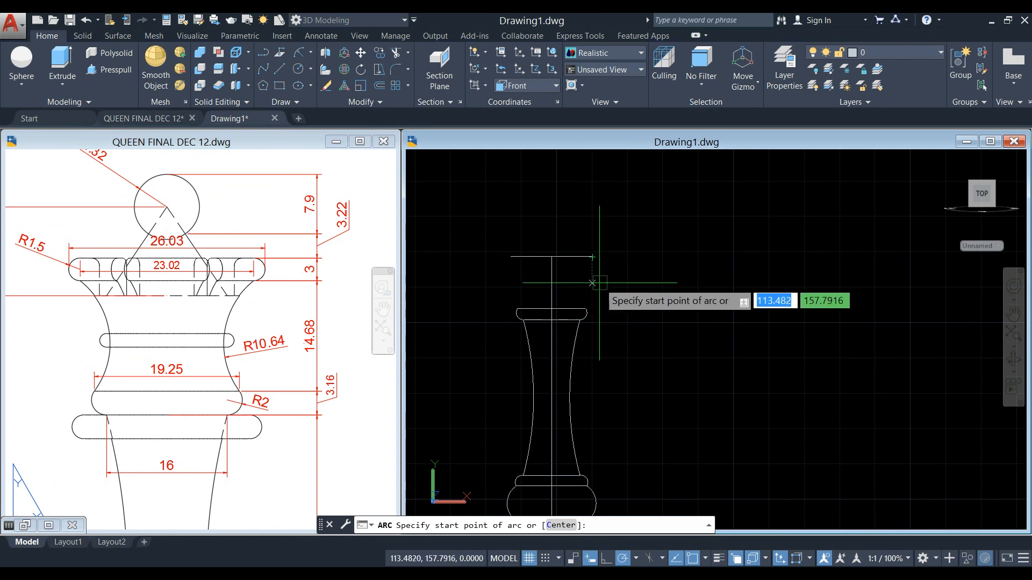
{"action": "left_click", "coordinate": [591, 257]}
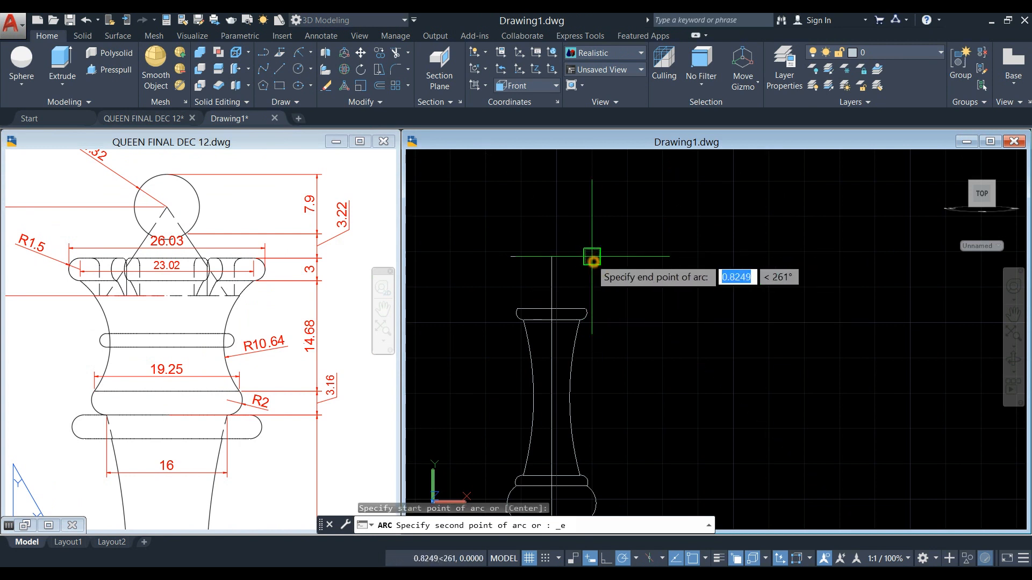
{"action": "left_click", "coordinate": [585, 308]}
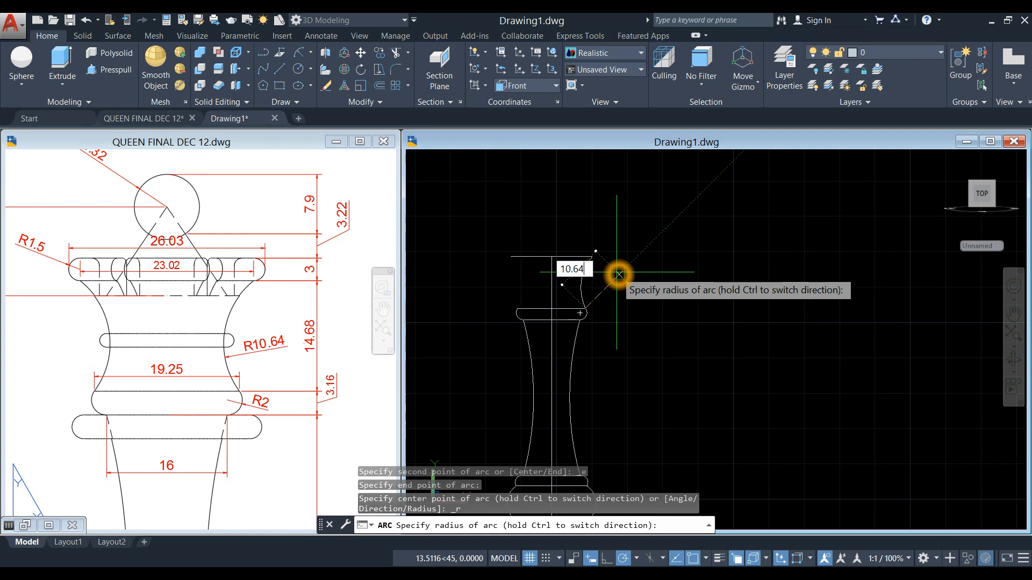
{"action": "key", "text": "Return"}
- Mirror the 10.64-radius neck arc about the queen's vertical centre line, keeping the original arc
{"action": "type", "text": "mi"}
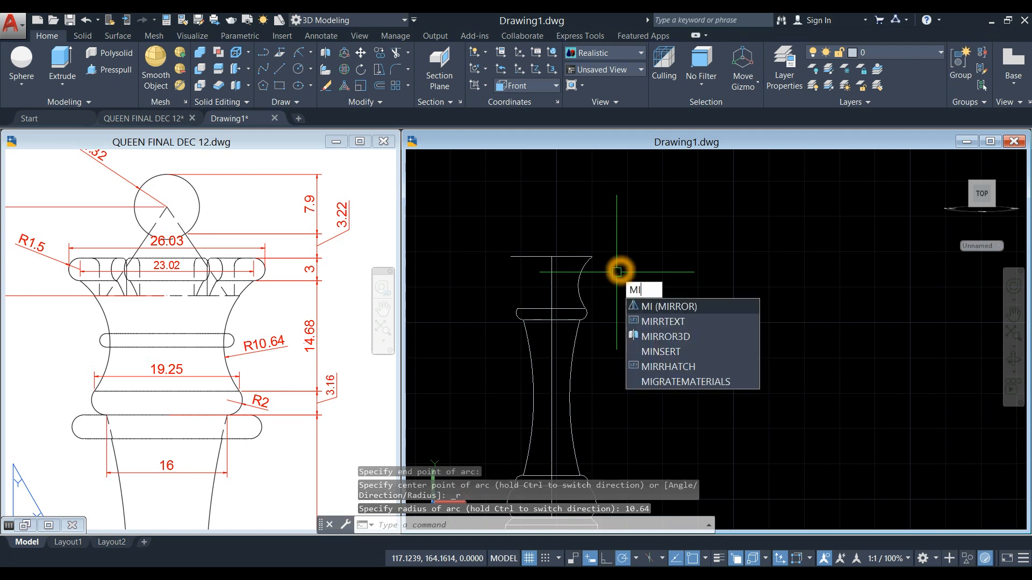
{"action": "key", "text": "Return"}
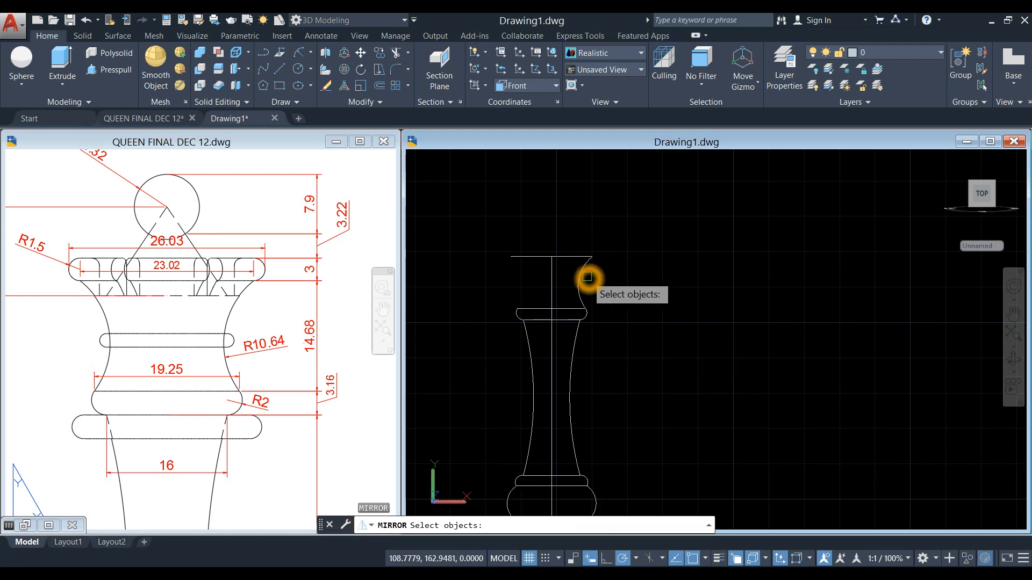
{"action": "key", "text": "Return"}
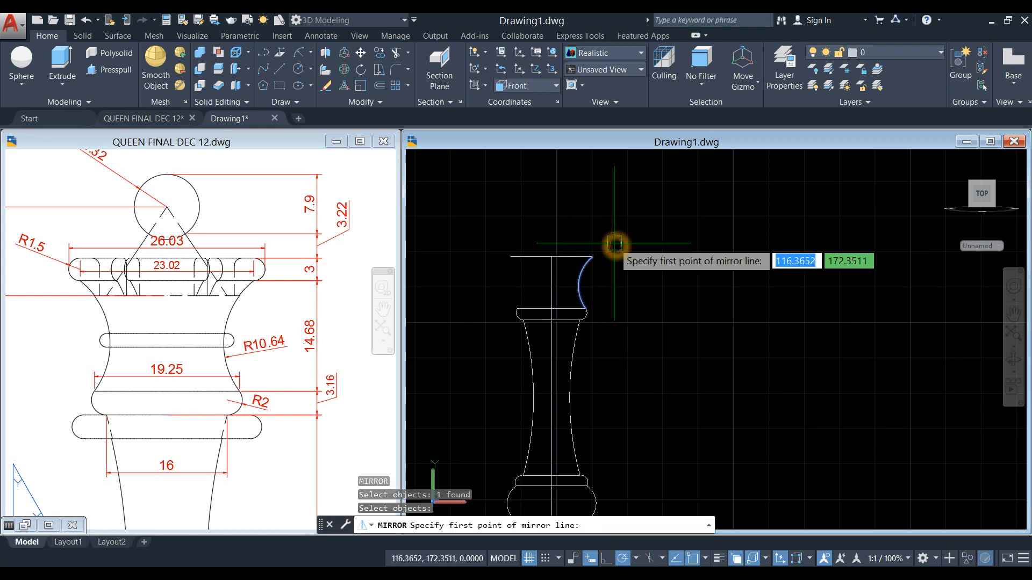
{"action": "left_click", "coordinate": [552, 258]}
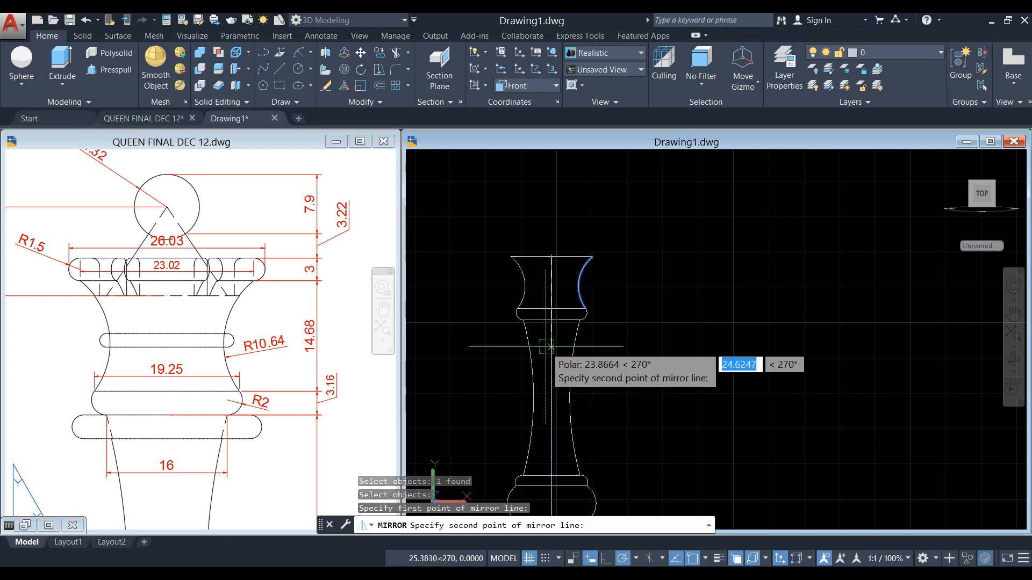
{"action": "left_click", "coordinate": [550, 187]}
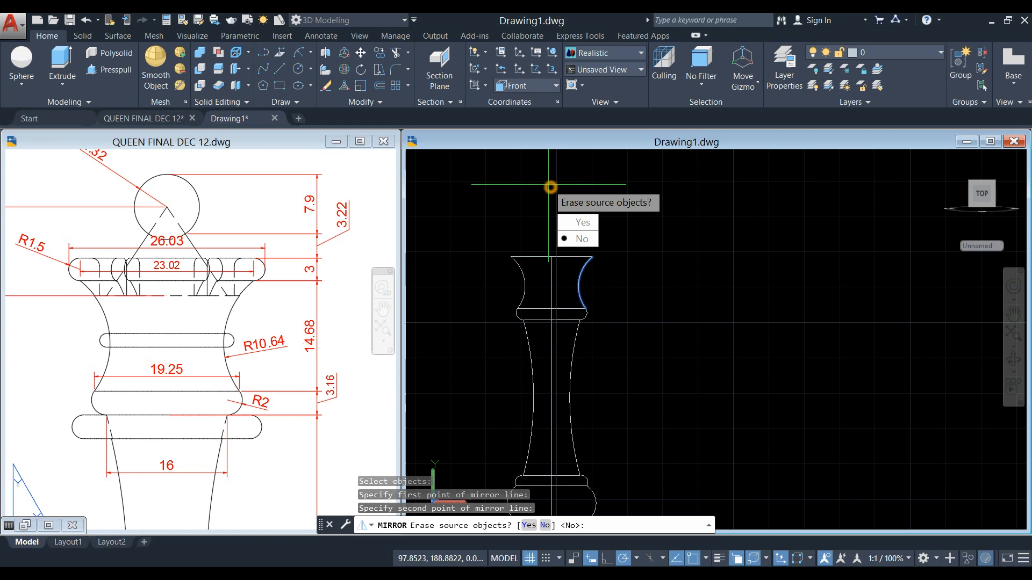
{"action": "left_click", "coordinate": [583, 239]}
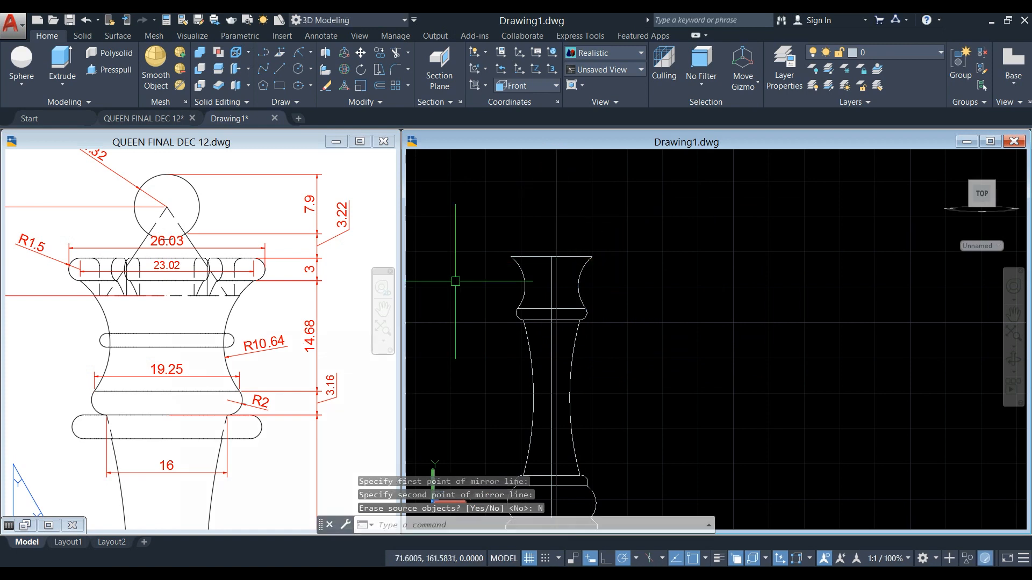
- Offset the 23.02-unit horizontal line 3 units upward for the crown rim, following the rim height in the reference drawing
{"action": "left_click", "coordinate": [253, 302]}
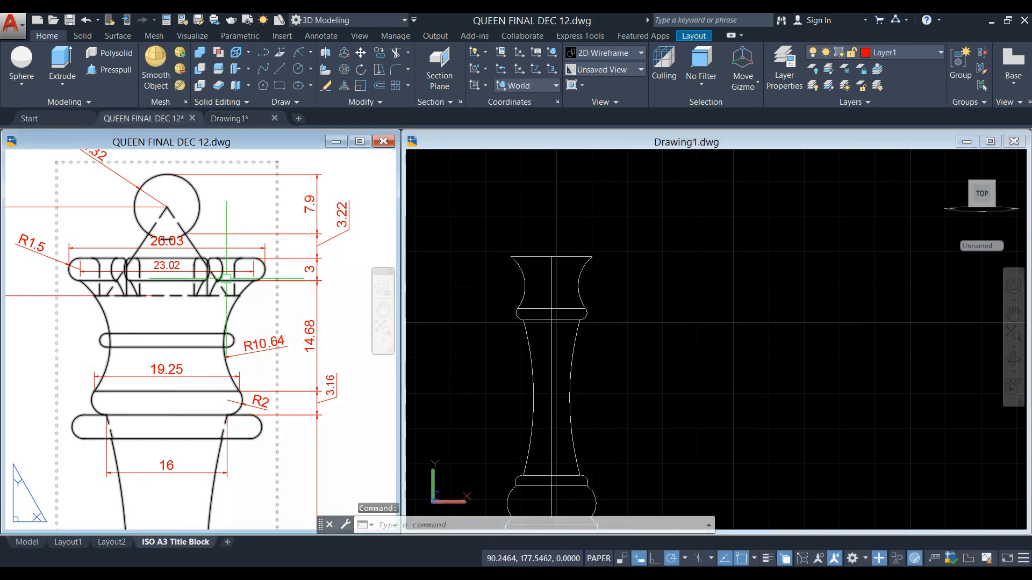
{"action": "left_click", "coordinate": [588, 237]}
{"action": "left_click", "coordinate": [569, 258]}
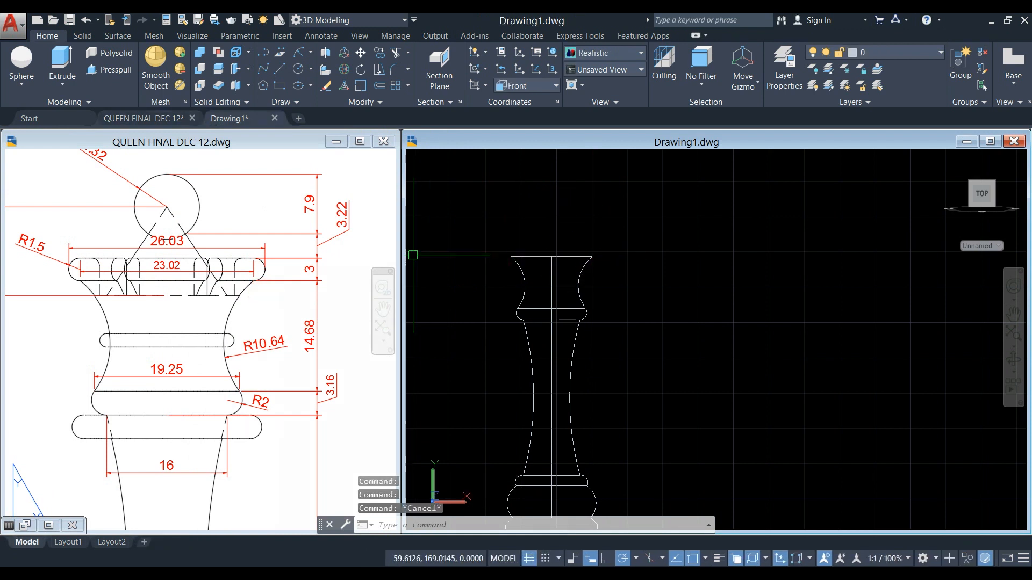
{"action": "left_click", "coordinate": [606, 263]}
{"action": "type", "text": "o"}
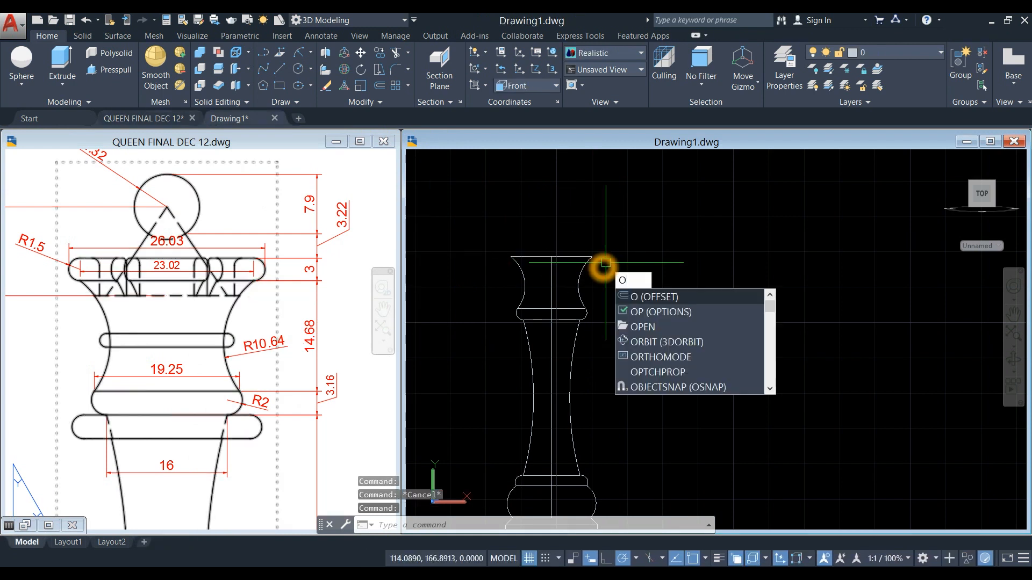
{"action": "key", "text": "Return"}
{"action": "type", "text": "3"}
{"action": "key", "text": "Return"}
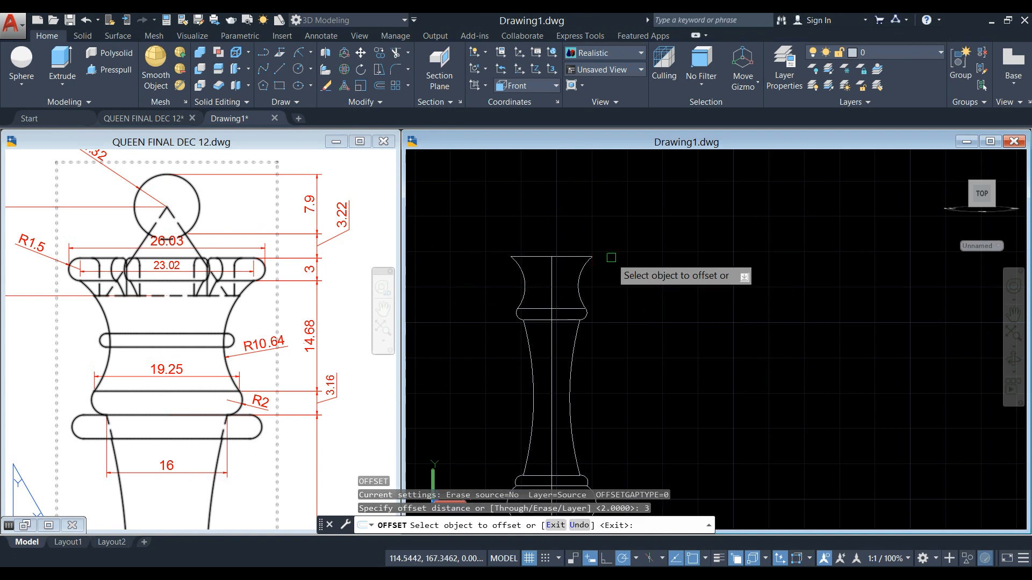
{"action": "left_click", "coordinate": [578, 258]}
{"action": "left_click", "coordinate": [582, 224]}
{"action": "scroll", "coordinate": [567, 240], "scroll_direction": "up", "scroll_amount": 3}
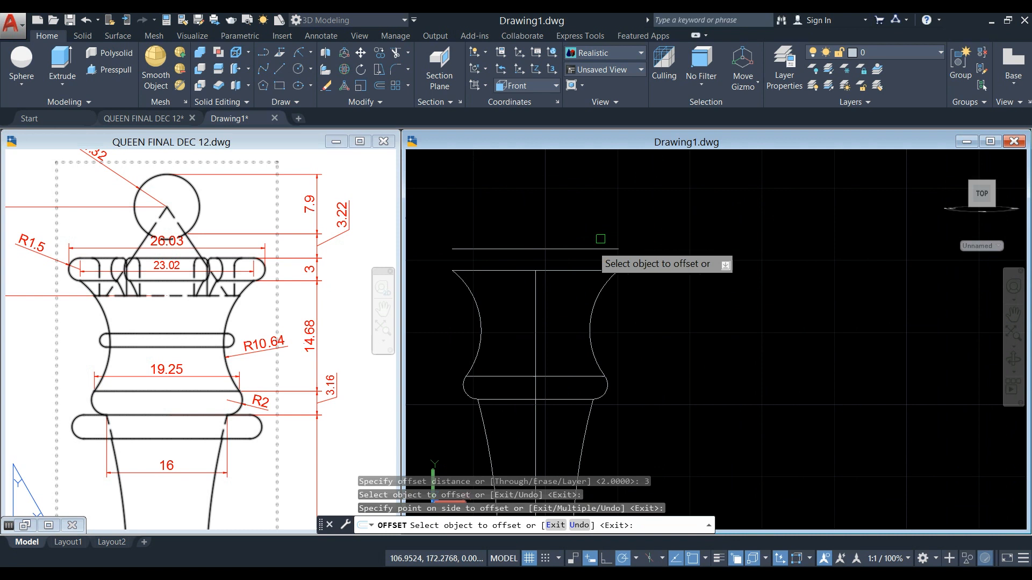
{"action": "right_click", "coordinate": [664, 210]}
{"action": "left_click", "coordinate": [698, 218]}
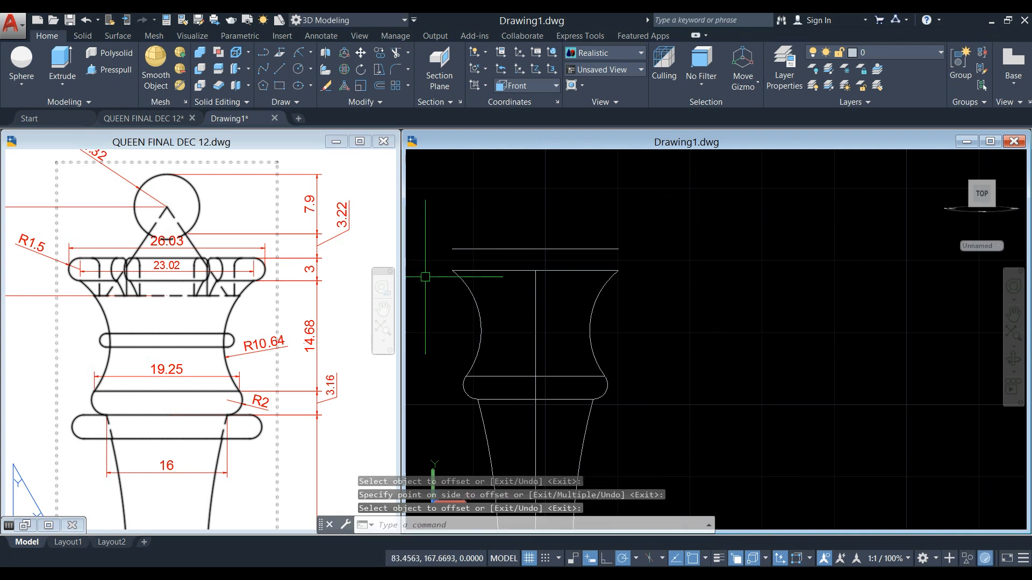
- Fillet the two parallel crown rim lines at their right and left ends to close the rim with rounded ends
{"action": "left_click", "coordinate": [543, 249]}
{"action": "left_click", "coordinate": [564, 271]}
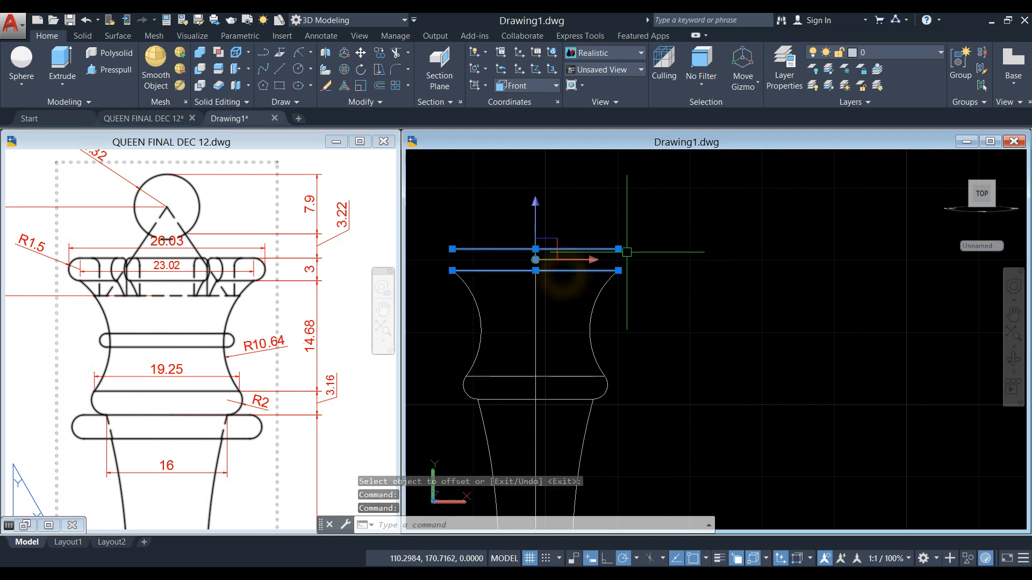
{"action": "key", "text": "Escape"}
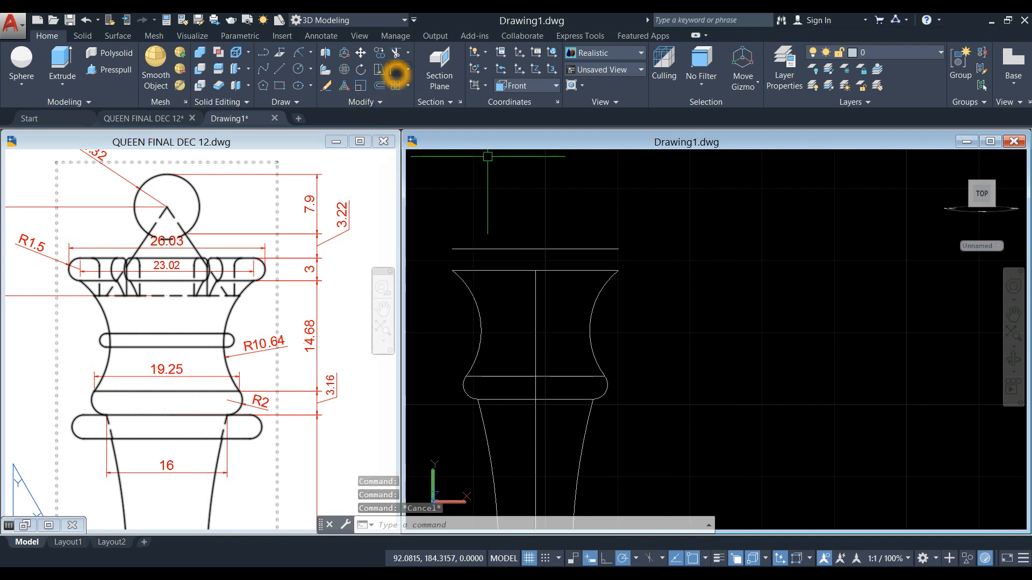
{"action": "left_click", "coordinate": [396, 71]}
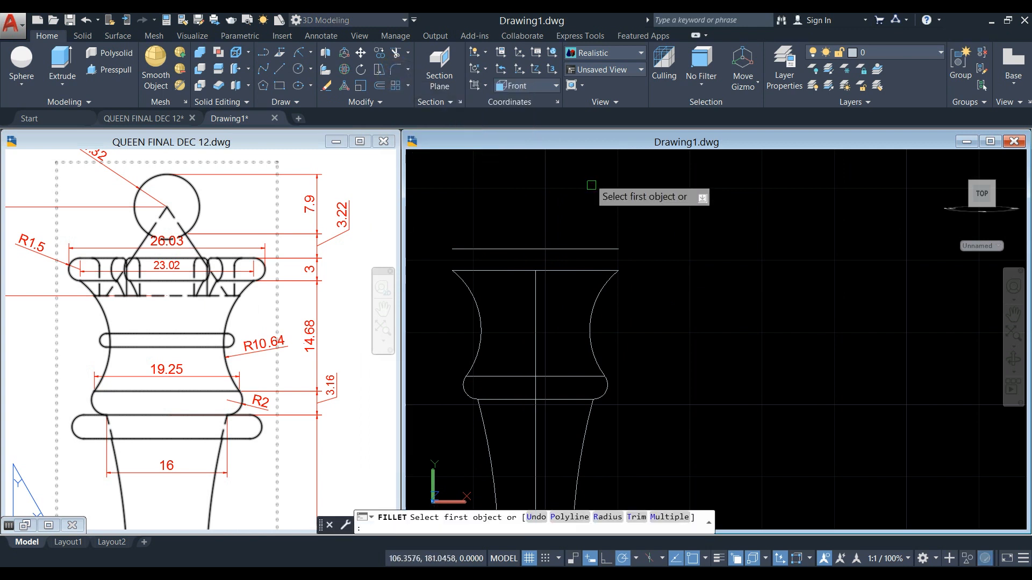
{"action": "left_click", "coordinate": [606, 249]}
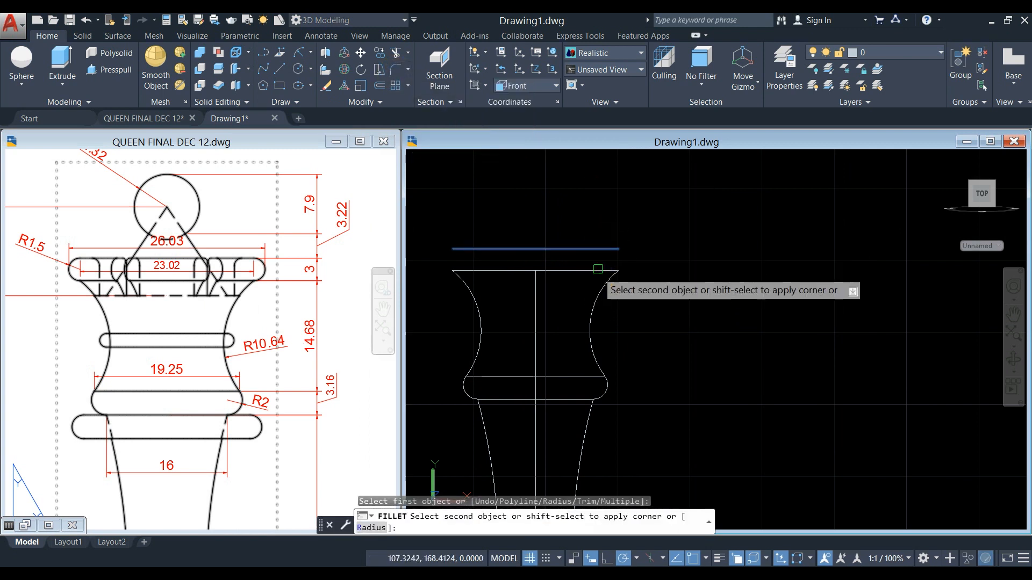
{"action": "left_click", "coordinate": [597, 268]}
{"action": "right_click", "coordinate": [462, 199]}
{"action": "left_click", "coordinate": [475, 215]}
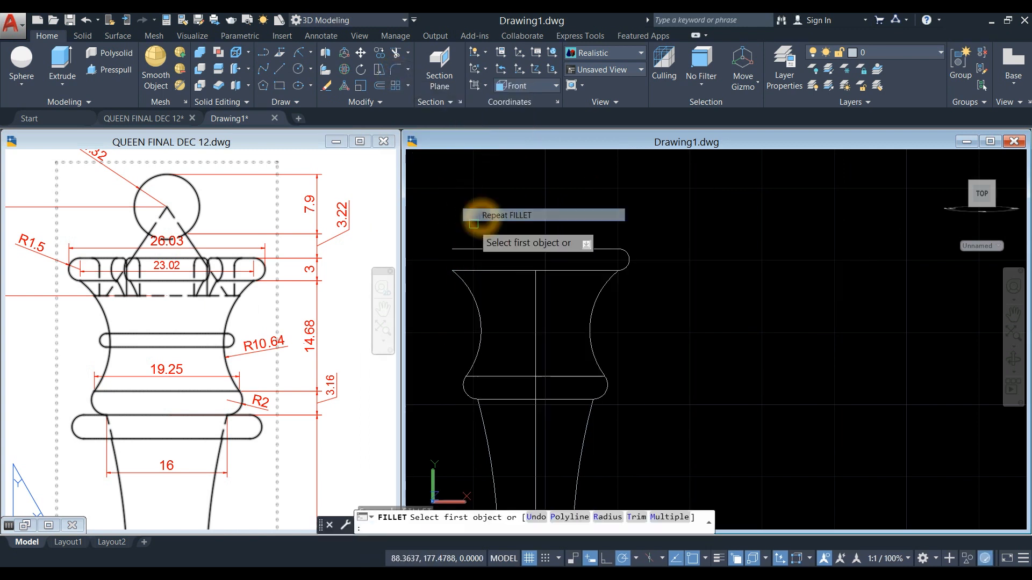
{"action": "left_click", "coordinate": [468, 248]}
{"action": "left_click", "coordinate": [471, 271]}
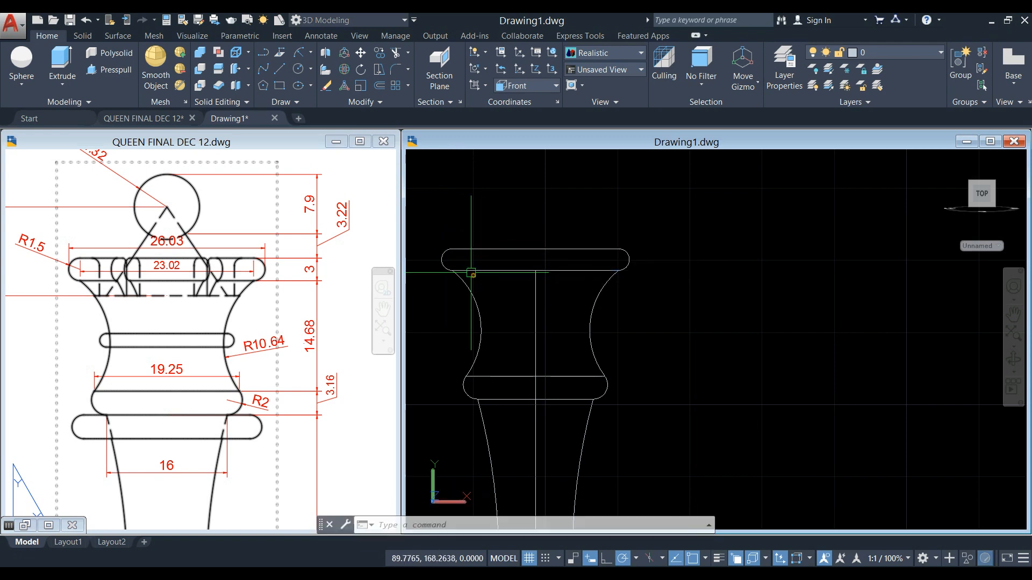
- Compare the whole drawn queen outline, from crown rim to base, with the queen in the reference drawing
{"action": "scroll", "coordinate": [585, 219], "scroll_direction": "down", "scroll_amount": 2}
{"action": "middle_click_drag", "start_coordinate": [586, 219], "coordinate": [608, 219]}
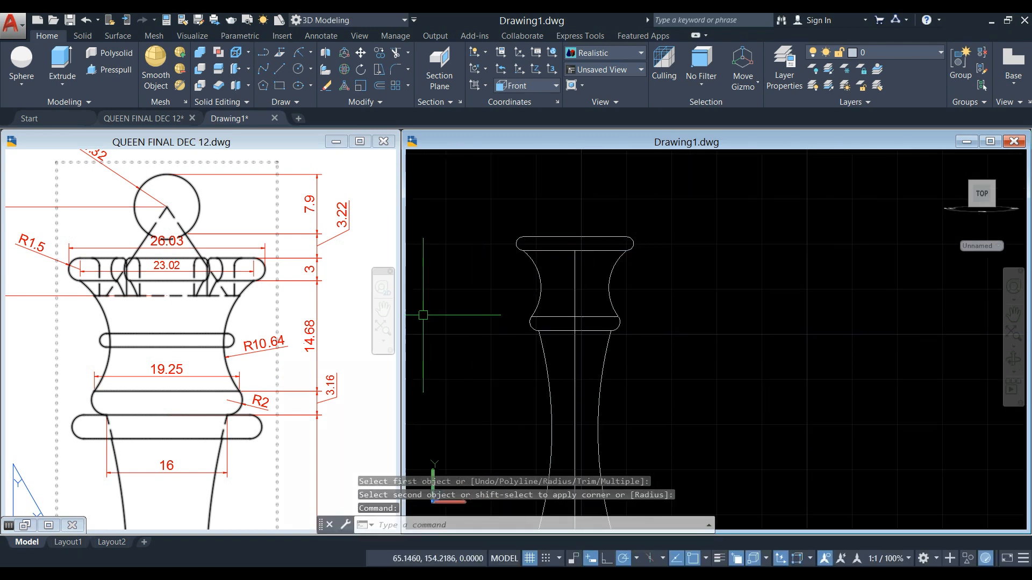
{"action": "left_click", "coordinate": [279, 373]}
{"action": "scroll", "coordinate": [279, 374], "scroll_direction": "down", "scroll_amount": 2}
{"action": "middle_click_drag", "start_coordinate": [279, 375], "coordinate": [285, 248]}
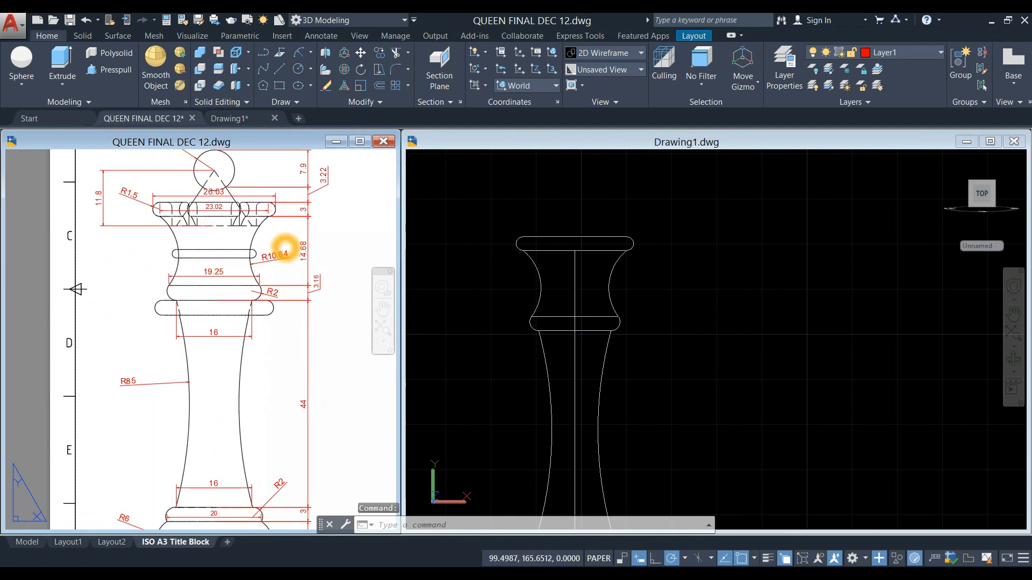
{"action": "scroll", "coordinate": [284, 249], "scroll_direction": "down", "scroll_amount": 2}
{"action": "left_click", "coordinate": [691, 367]}
{"action": "scroll", "coordinate": [690, 367], "scroll_direction": "down", "scroll_amount": 2}
{"action": "middle_click_drag", "start_coordinate": [691, 367], "coordinate": [668, 300]}
{"action": "scroll", "coordinate": [668, 297], "scroll_direction": "up", "scroll_amount": 2}
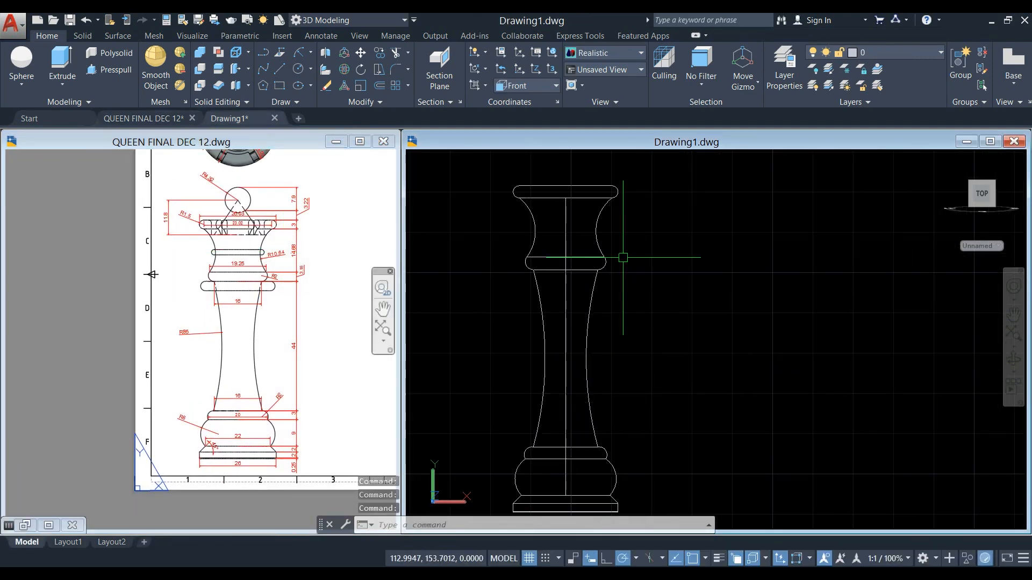
- Extend the vertical centre line upward through the crown rim to its upper line
{"action": "scroll", "coordinate": [625, 256], "scroll_direction": "down", "scroll_amount": 2}
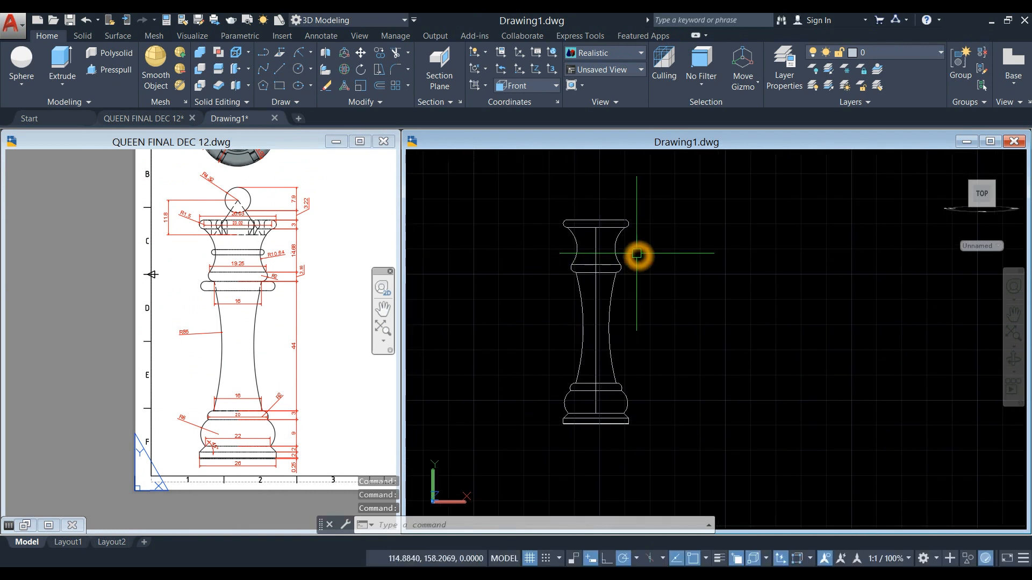
{"action": "key", "text": "Return"}
{"action": "scroll", "coordinate": [587, 232], "scroll_direction": "up", "scroll_amount": 3}
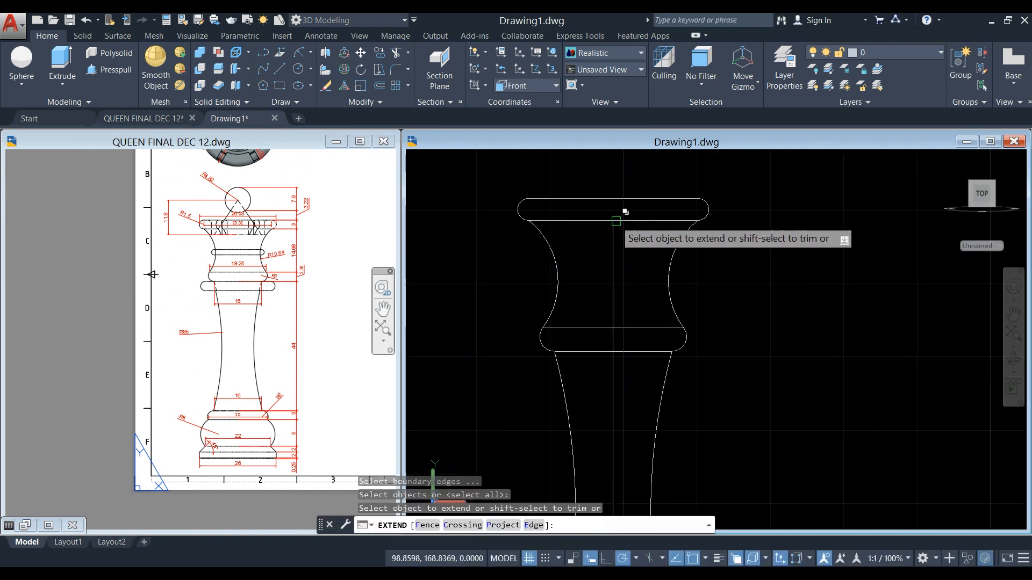
{"action": "right_click", "coordinate": [714, 223]}
{"action": "left_click", "coordinate": [735, 234]}
{"action": "scroll", "coordinate": [737, 237], "scroll_direction": "down", "scroll_amount": 2}
{"action": "middle_click_drag", "start_coordinate": [737, 237], "coordinate": [730, 246]}
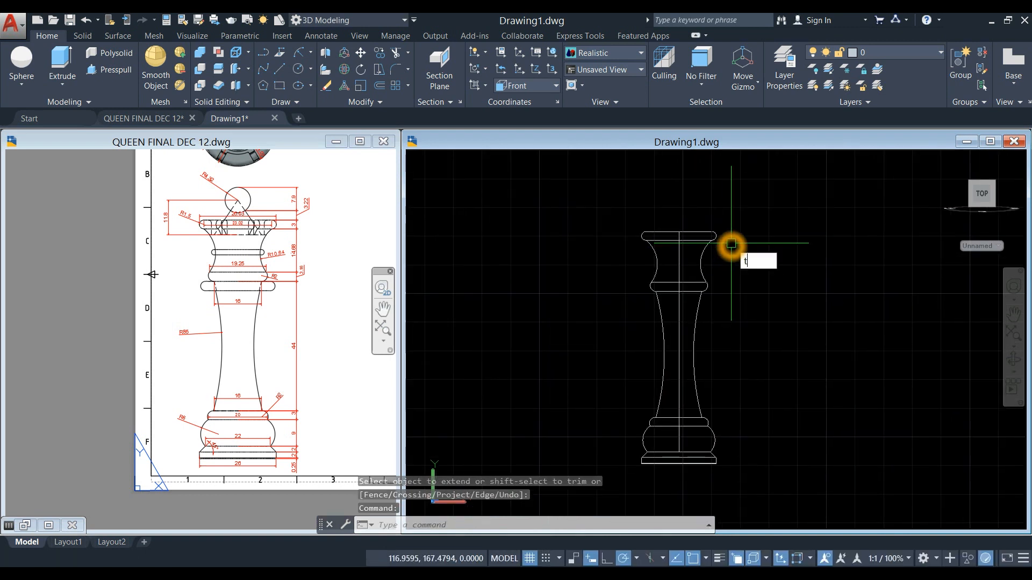
- Trim the horizontal lines of the queen profile on the left side of the vertical centre line
{"action": "key", "text": "Return"}
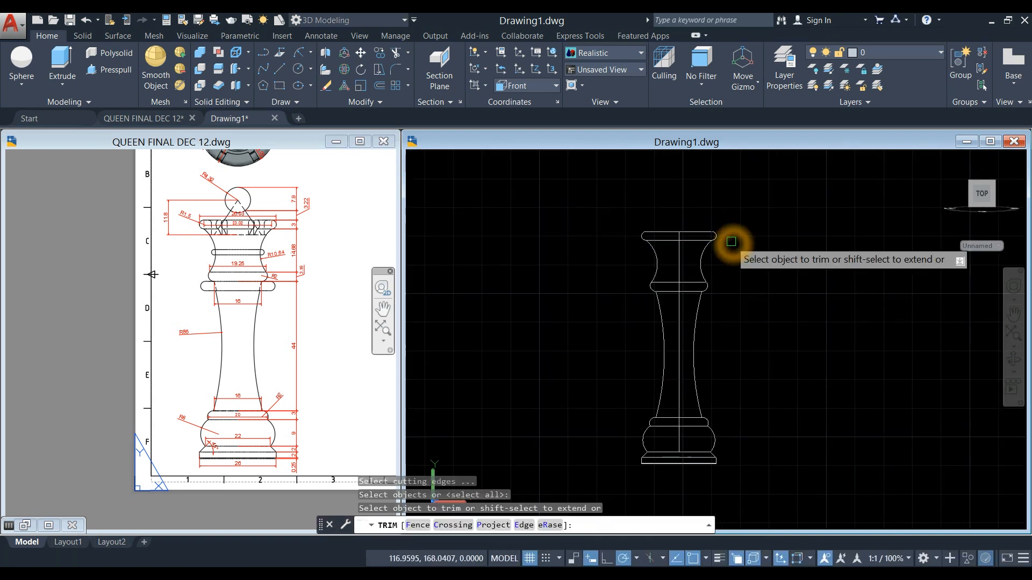
{"action": "left_click", "coordinate": [673, 471]}
{"action": "mouse_move", "coordinate": [665, 491]}
{"action": "left_mouse_down"}
{"action": "mouse_move", "coordinate": [661, 233]}
{"action": "mouse_move", "coordinate": [618, 197]}
{"action": "left_mouse_up"}
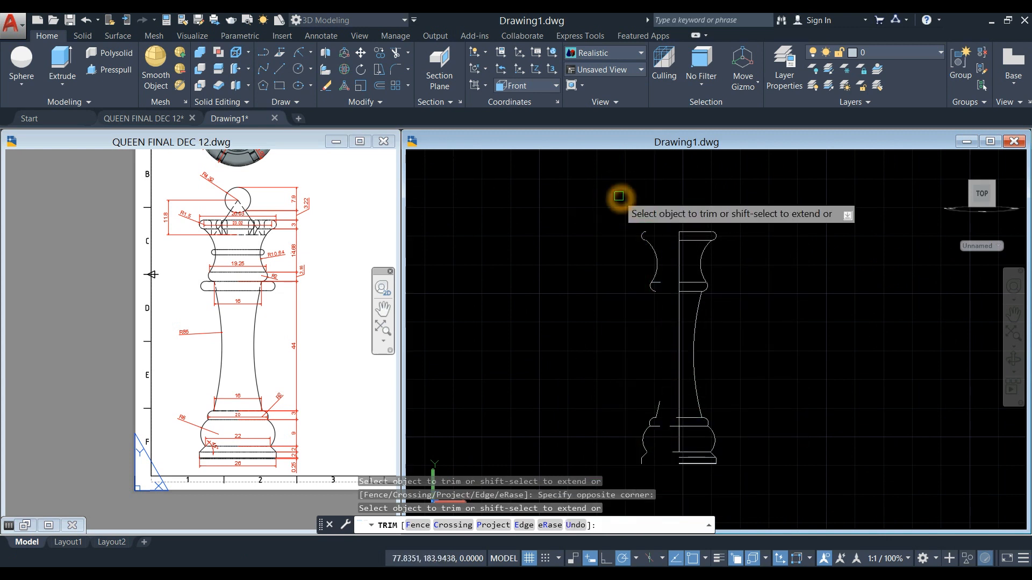
{"action": "scroll", "coordinate": [666, 467], "scroll_direction": "up", "scroll_amount": 3}
{"action": "left_click", "coordinate": [660, 459]}
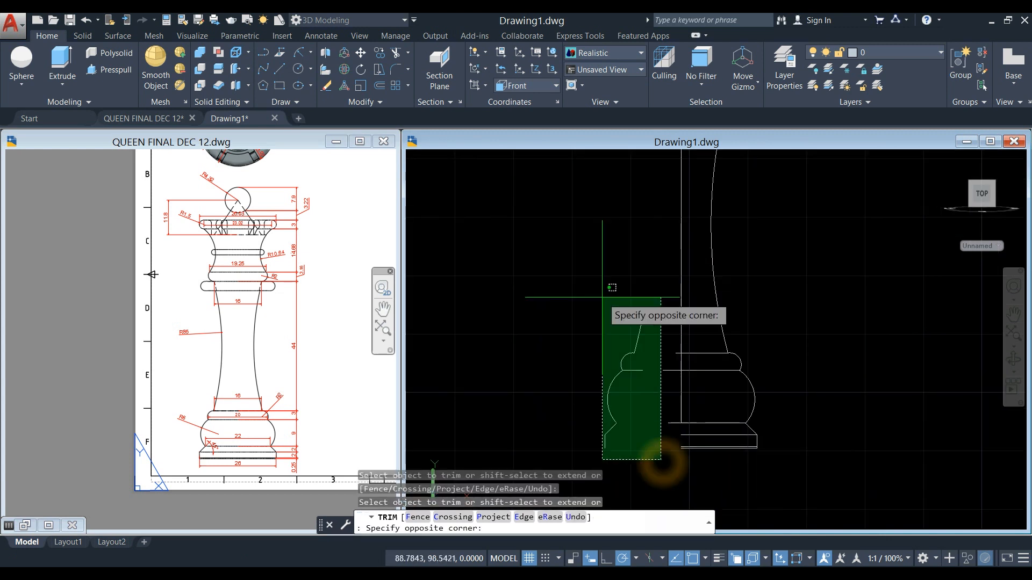
{"action": "left_click", "coordinate": [669, 376]}
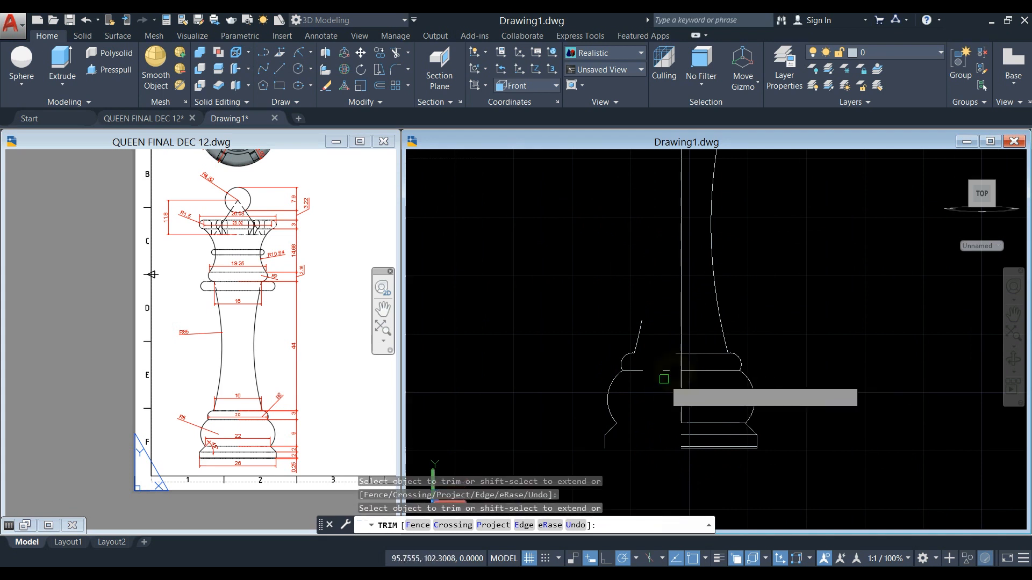
{"action": "right_click", "coordinate": [762, 295]}
{"action": "left_click", "coordinate": [784, 300]}
- Erase the leftover left-side arcs and line fragments, including the short stray line beside the base
{"action": "scroll", "coordinate": [783, 299], "scroll_direction": "down", "scroll_amount": 4}
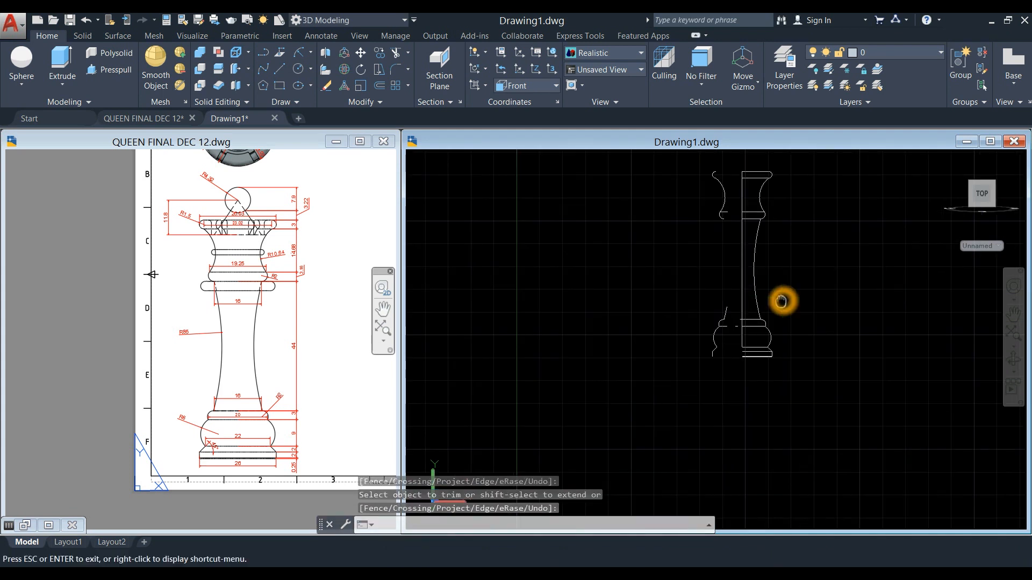
{"action": "left_click", "coordinate": [707, 422]}
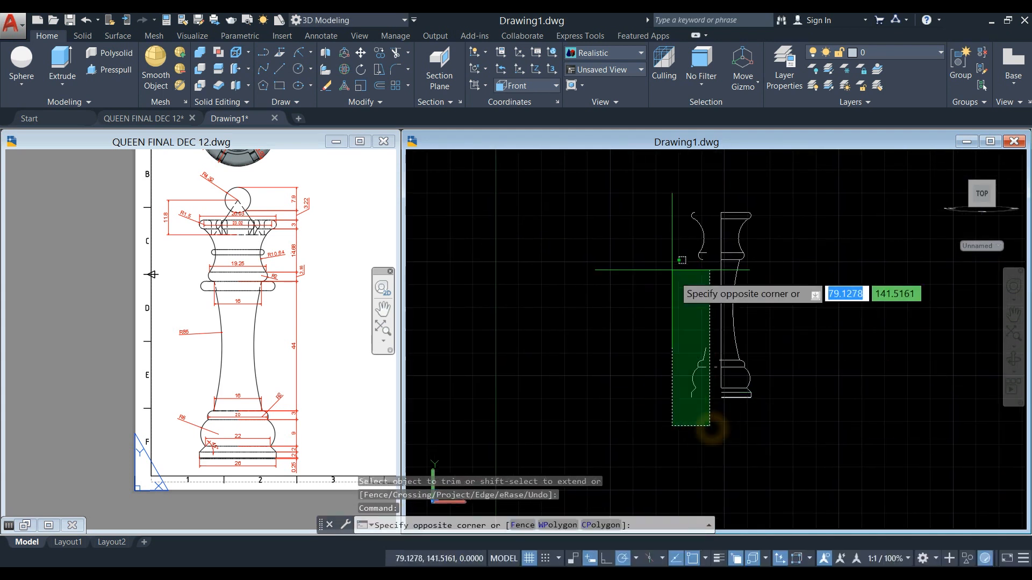
{"action": "left_click", "coordinate": [644, 174]}
{"action": "key", "text": "Delete"}
{"action": "scroll", "coordinate": [721, 306], "scroll_direction": "up", "scroll_amount": 3}
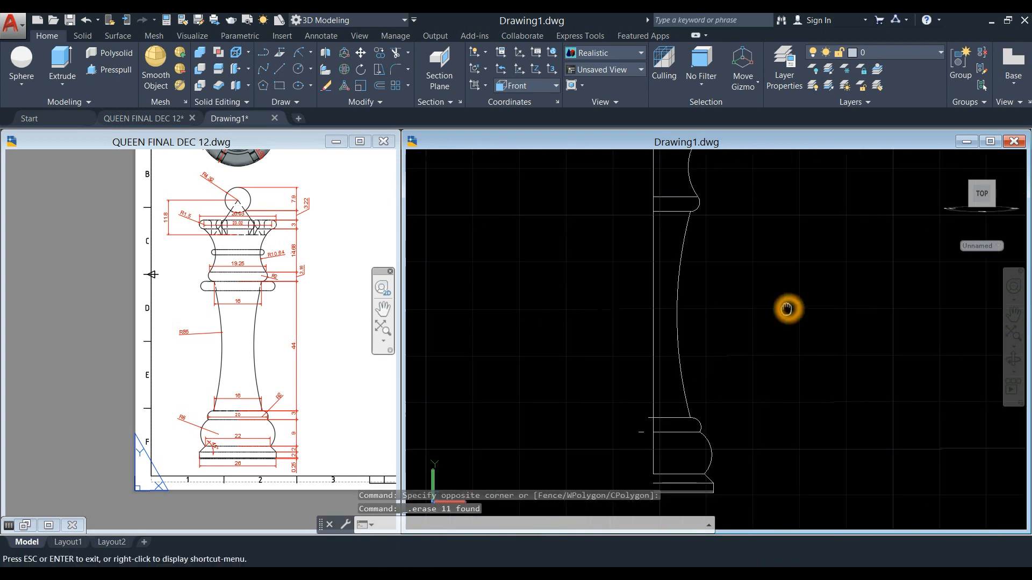
{"action": "left_click", "coordinate": [640, 436]}
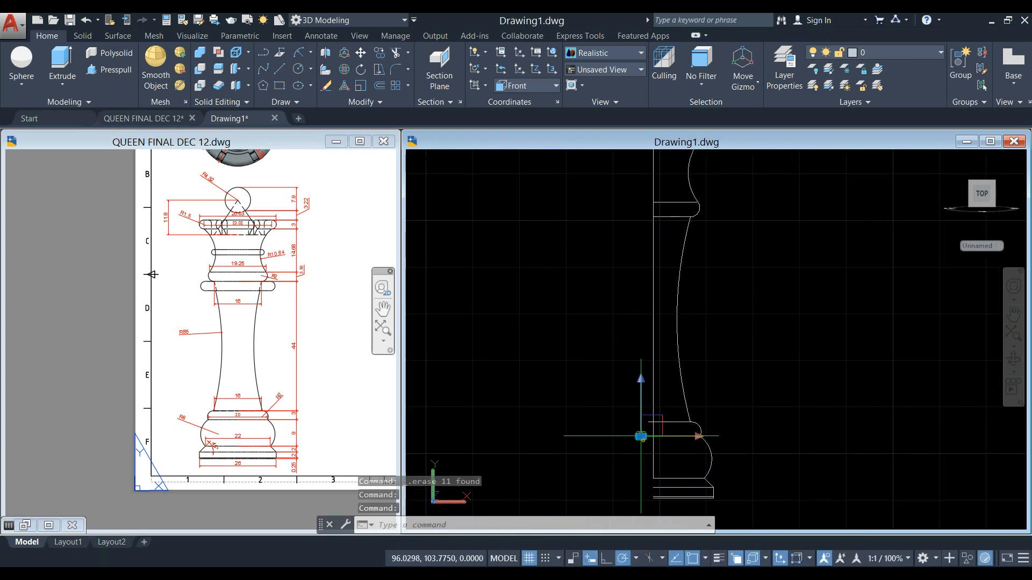
{"action": "key", "text": "Delete"}
- Erase the vertical centre line segments along the shaft and collar, and the inner horizontal lines up to the crown rim
{"action": "middle_click_drag", "start_coordinate": [813, 366], "coordinate": [811, 315]}
{"action": "scroll", "coordinate": [765, 382], "scroll_direction": "down", "scroll_amount": 1}
{"action": "scroll", "coordinate": [708, 461], "scroll_direction": "up", "scroll_amount": 3}
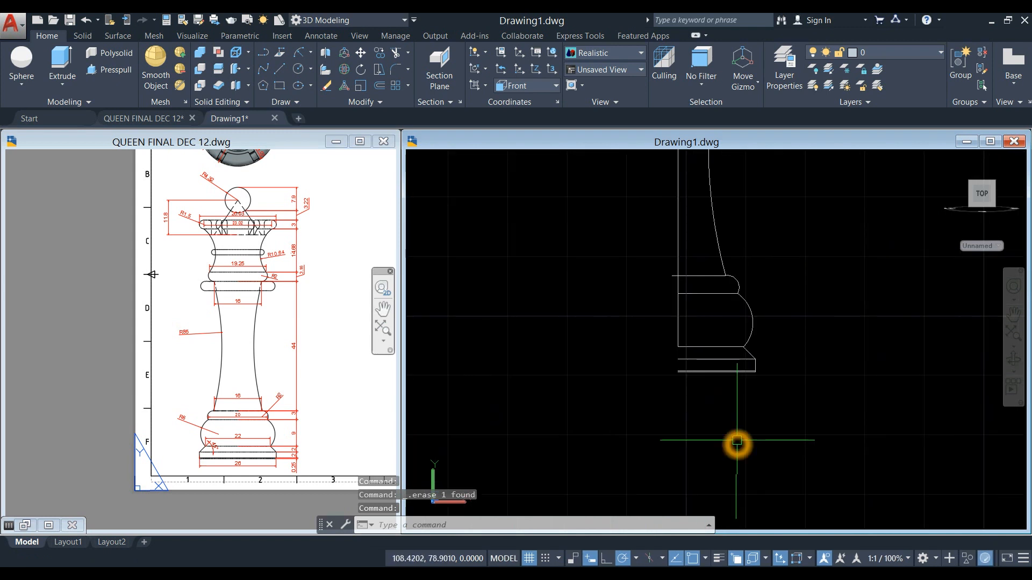
{"action": "scroll", "coordinate": [750, 382], "scroll_direction": "down", "scroll_amount": 1}
{"action": "middle_click_drag", "start_coordinate": [750, 381], "coordinate": [732, 452]}
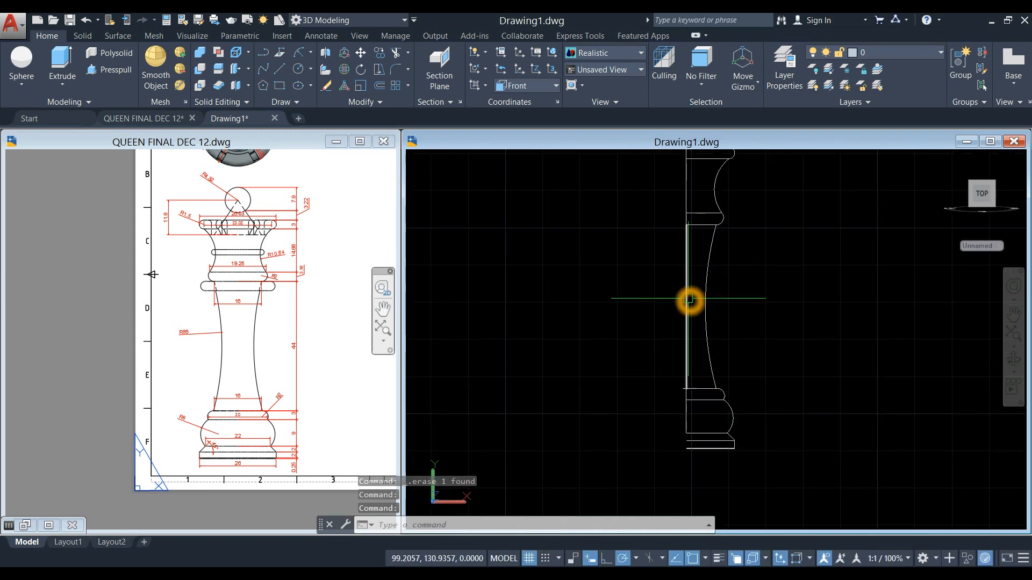
{"action": "middle_click_drag", "start_coordinate": [690, 298], "coordinate": [681, 382]}
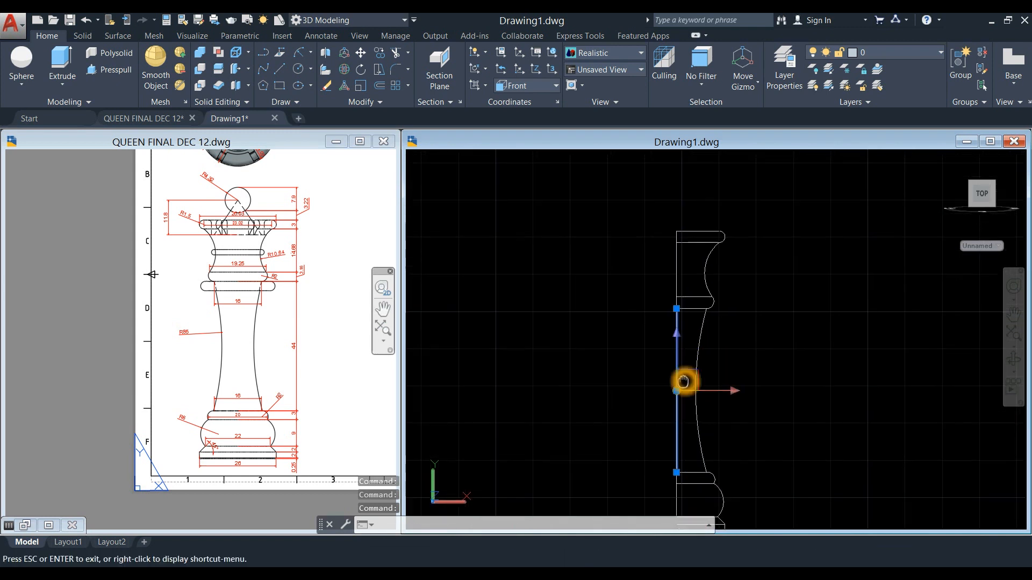
{"action": "left_click", "coordinate": [690, 324]}
{"action": "left_click", "coordinate": [668, 264]}
{"action": "key", "text": "Delete"}
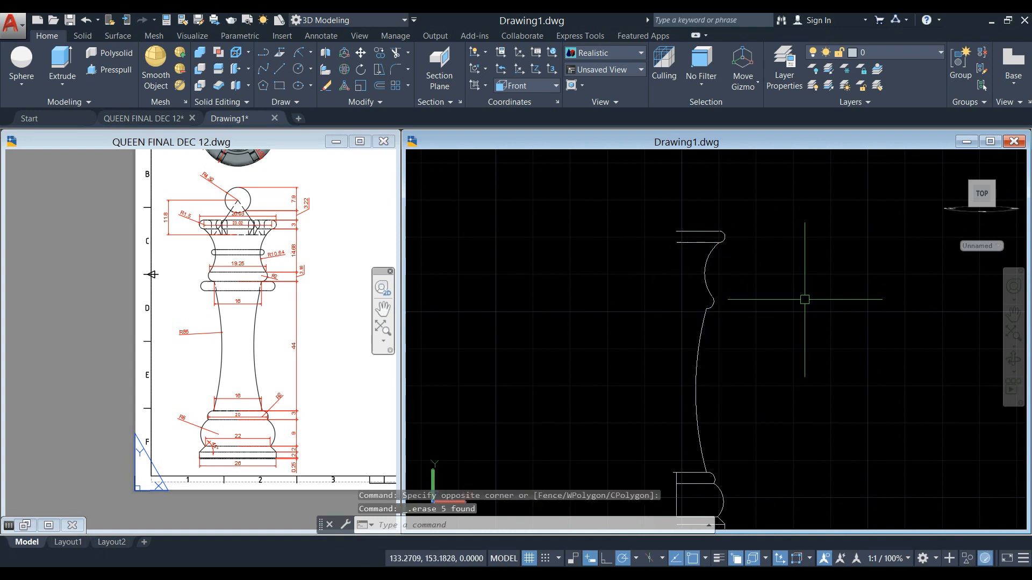
{"action": "scroll", "coordinate": [704, 242], "scroll_direction": "up", "scroll_amount": 1}
{"action": "key", "text": "Delete"}
- Erase the inner vertical and horizontal lines of the base, including the upper of the two closely spaced bottom lines
{"action": "scroll", "coordinate": [789, 333], "scroll_direction": "down", "scroll_amount": 2}
{"action": "middle_click_drag", "start_coordinate": [787, 333], "coordinate": [758, 234]}
{"action": "scroll", "coordinate": [737, 462], "scroll_direction": "up", "scroll_amount": 3}
{"action": "scroll", "coordinate": [742, 433], "scroll_direction": "up", "scroll_amount": 2}
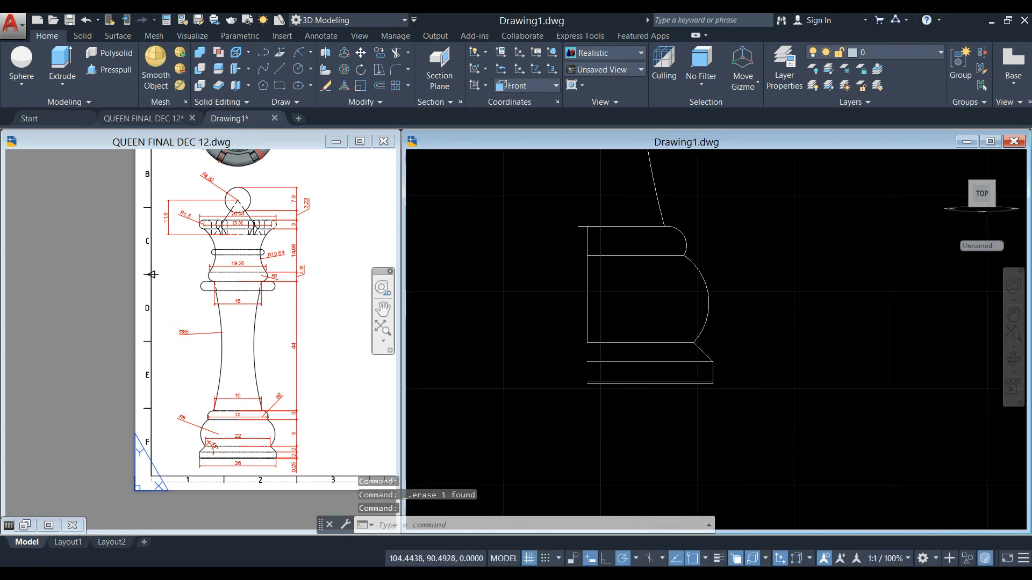
{"action": "scroll", "coordinate": [651, 361], "scroll_direction": "up", "scroll_amount": 2}
{"action": "left_click", "coordinate": [645, 359]}
{"action": "scroll", "coordinate": [616, 311], "scroll_direction": "down", "scroll_amount": 2}
{"action": "middle_click_drag", "start_coordinate": [615, 312], "coordinate": [646, 381]}
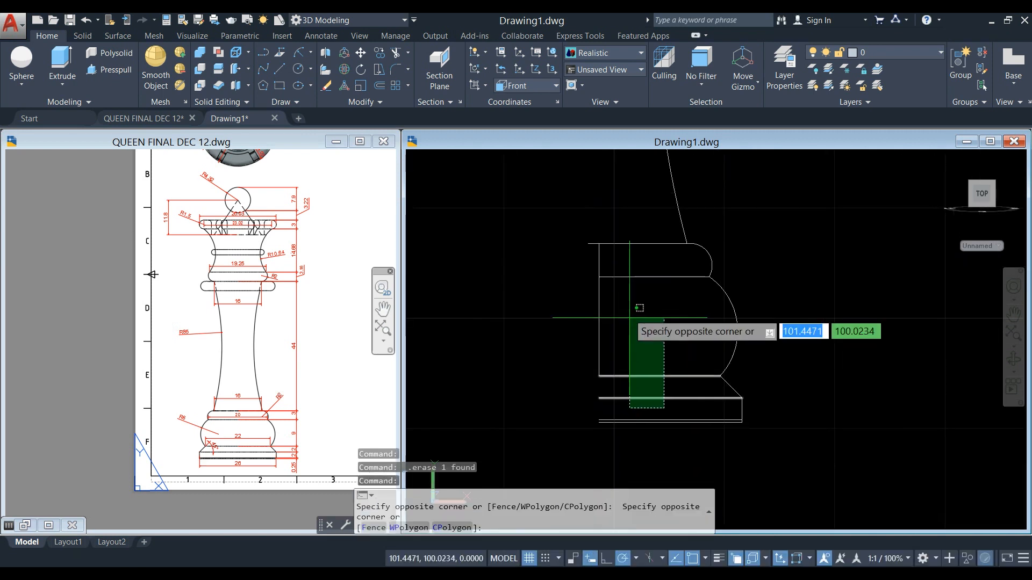
{"action": "left_click", "coordinate": [573, 220]}
{"action": "key", "text": "Delete"}
{"action": "scroll", "coordinate": [670, 386], "scroll_direction": "up", "scroll_amount": 5}
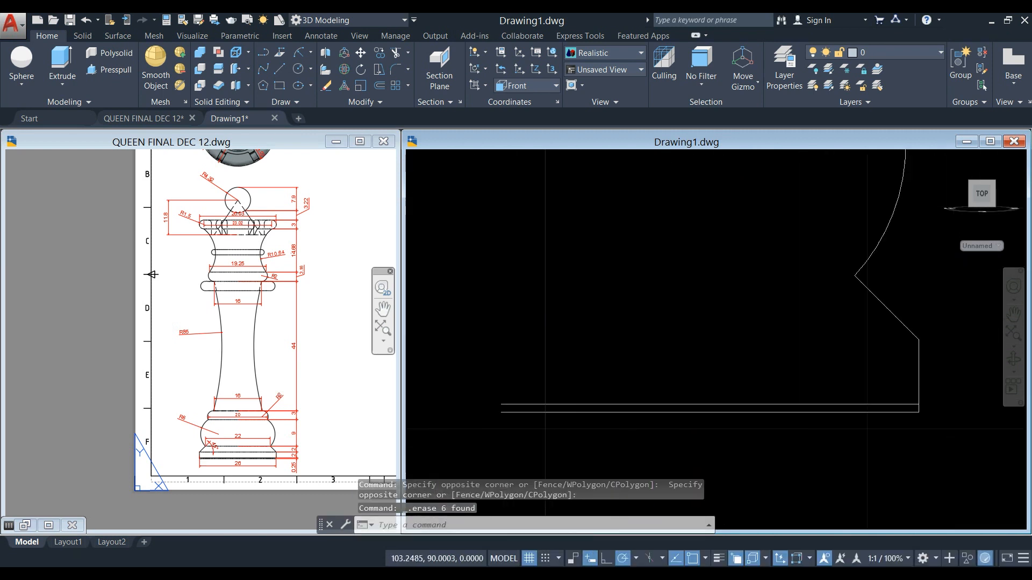
{"action": "key", "text": "Delete"}
- Draw a vertical line from the inner end of the bottom line to the inner end of the crown rim line
{"action": "scroll", "coordinate": [672, 371], "scroll_direction": "down", "scroll_amount": 4}
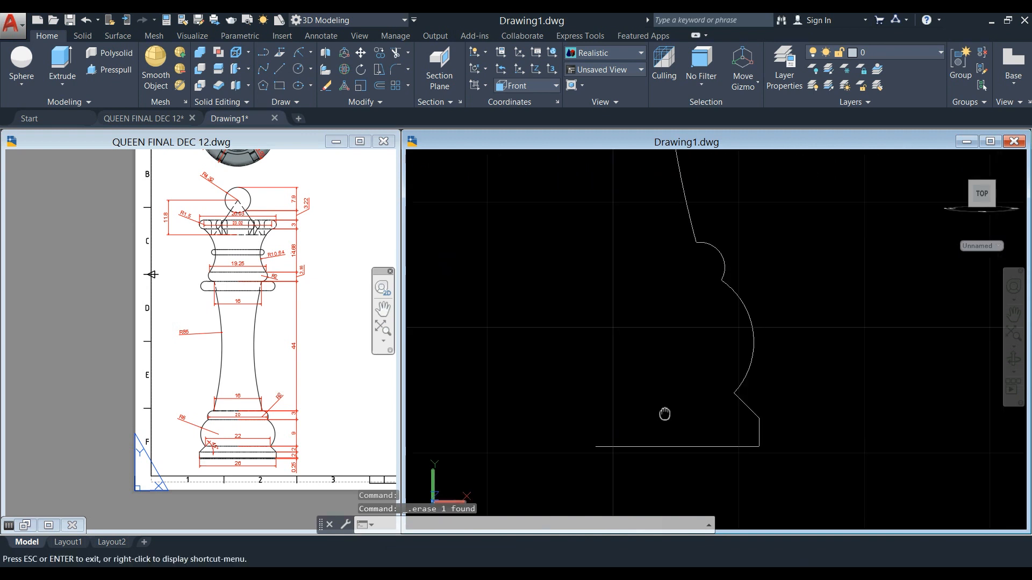
{"action": "scroll", "coordinate": [710, 377], "scroll_direction": "down", "scroll_amount": 2}
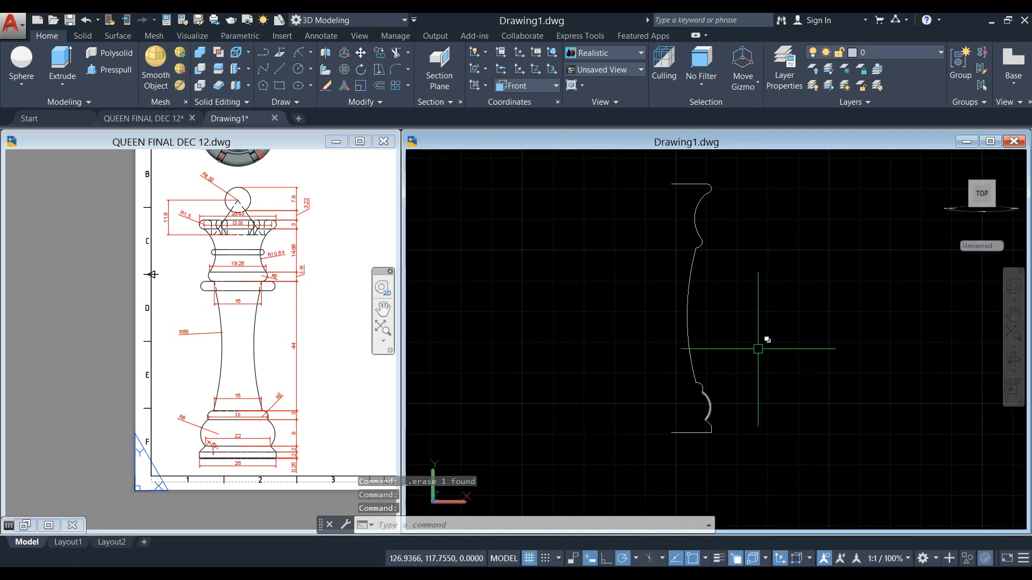
{"action": "key", "text": "Return"}
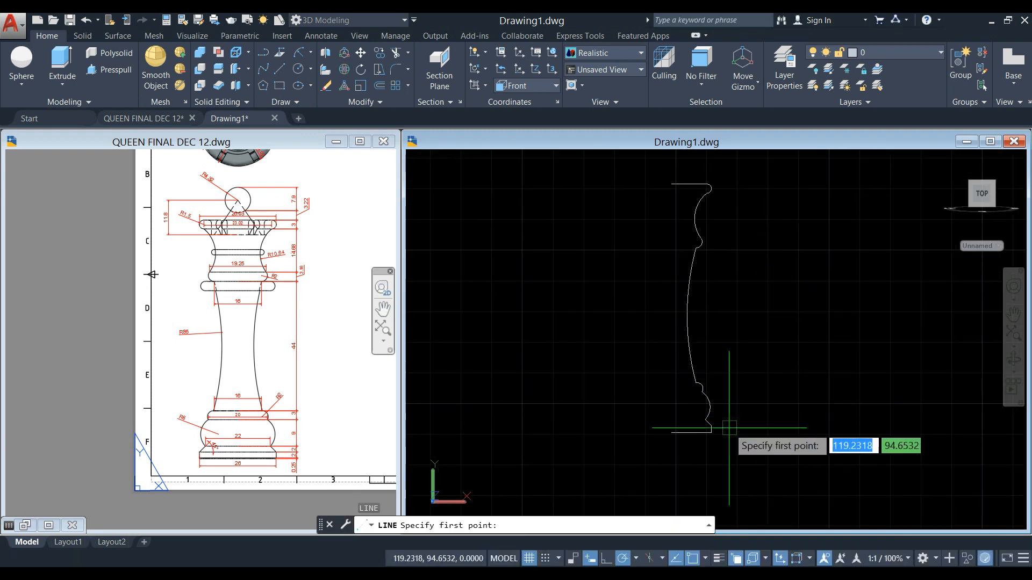
{"action": "left_click", "coordinate": [672, 433]}
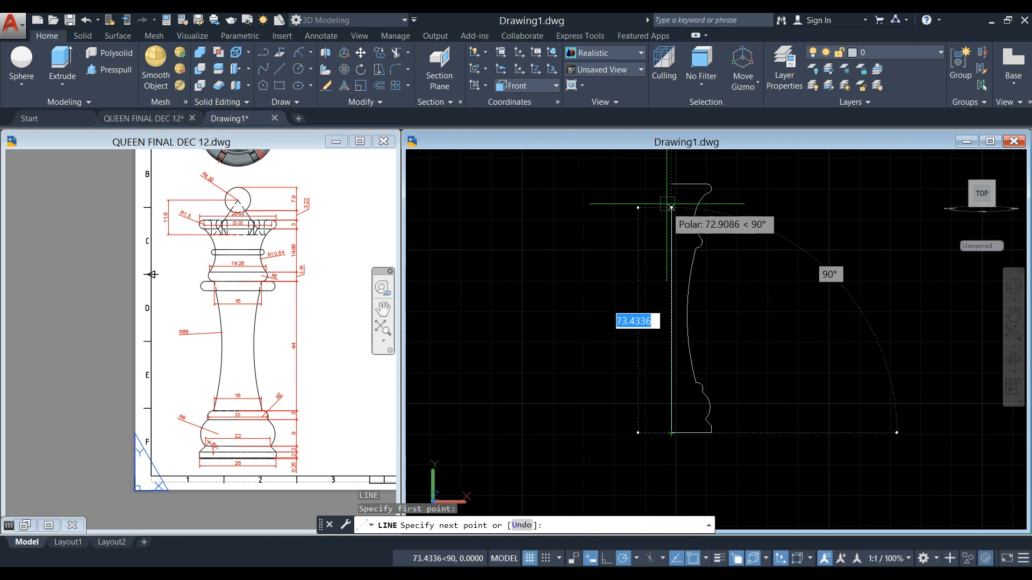
{"action": "left_click", "coordinate": [671, 184]}
{"action": "right_click", "coordinate": [729, 219]}
{"action": "left_click", "coordinate": [753, 236]}
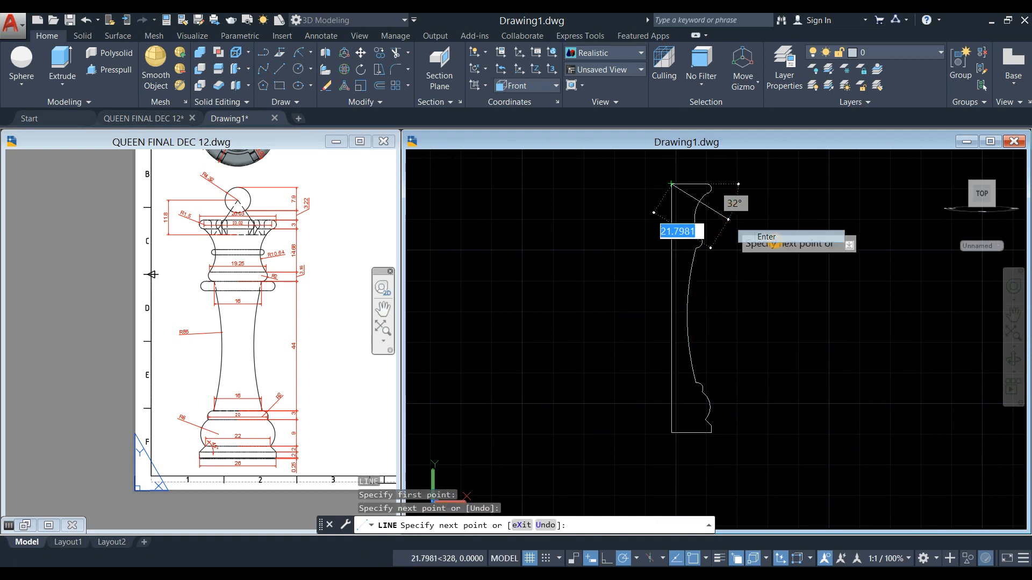
- Join all lines and arcs of the closed half profile into one polyline
{"action": "scroll", "coordinate": [740, 263], "scroll_direction": "up", "scroll_amount": 2}
{"action": "mouse_move", "coordinate": [742, 263]}
{"action": "middle_mouse_down"}
{"action": "mouse_move", "coordinate": [714, 373]}
{"action": "mouse_move", "coordinate": [711, 244]}
{"action": "mouse_move", "coordinate": [712, 277]}
{"action": "middle_mouse_up"}
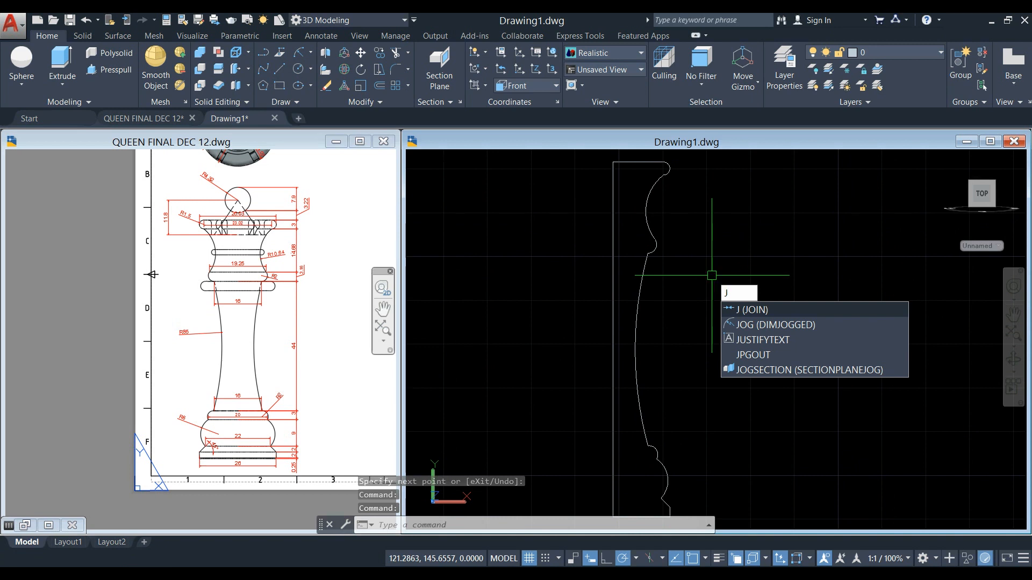
{"action": "key", "text": "Return"}
{"action": "scroll", "coordinate": [711, 275], "scroll_direction": "down", "scroll_amount": 2}
{"action": "left_click_drag", "start_coordinate": [618, 189], "coordinate": [728, 438]}
{"action": "key", "text": "Return"}
- Select the joined profile and check along crown, shaft and base that it forms one continuous outline
{"action": "scroll", "coordinate": [688, 199], "scroll_direction": "up", "scroll_amount": 6}
{"action": "left_click", "coordinate": [672, 232]}
{"action": "scroll", "coordinate": [702, 270], "scroll_direction": "down", "scroll_amount": 6}
{"action": "scroll", "coordinate": [679, 431], "scroll_direction": "up", "scroll_amount": 2}
{"action": "middle_click_drag", "start_coordinate": [679, 431], "coordinate": [656, 327]}
{"action": "scroll", "coordinate": [682, 382], "scroll_direction": "up", "scroll_amount": 6}
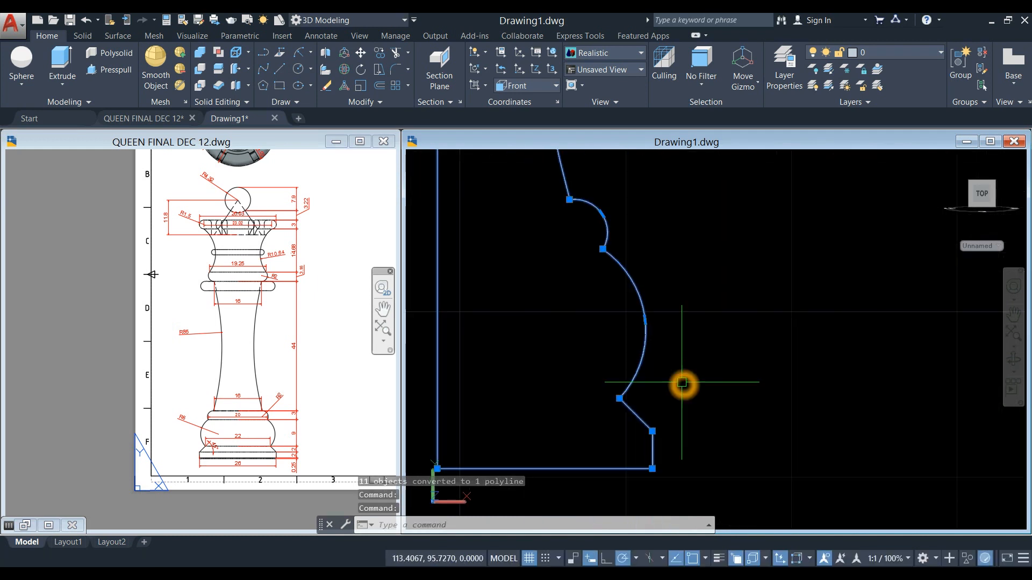
{"action": "scroll", "coordinate": [682, 383], "scroll_direction": "down", "scroll_amount": 8}
{"action": "key", "text": "Escape"}
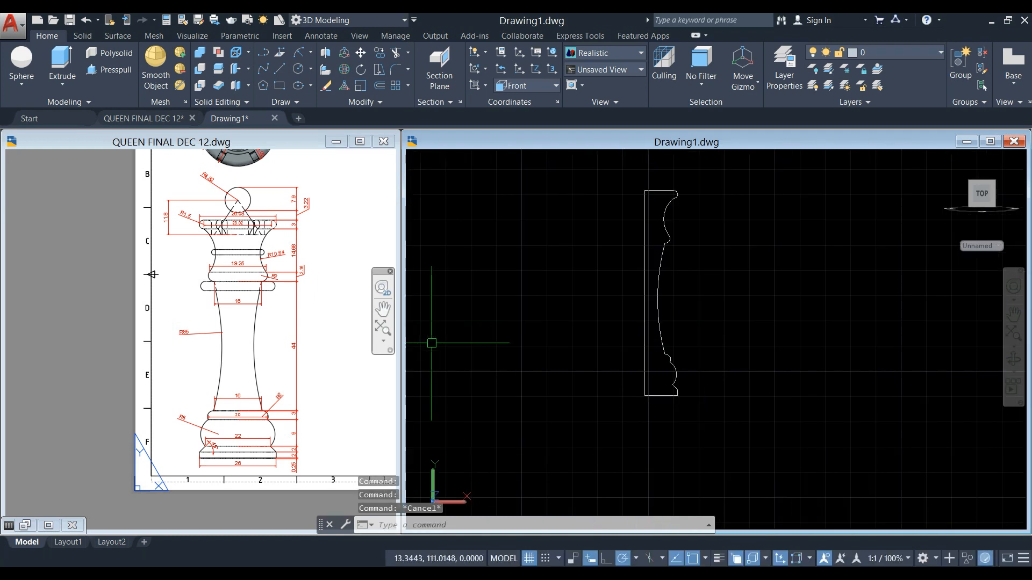
{"action": "left_click", "coordinate": [523, 282]}
{"action": "left_click", "coordinate": [549, 278]}
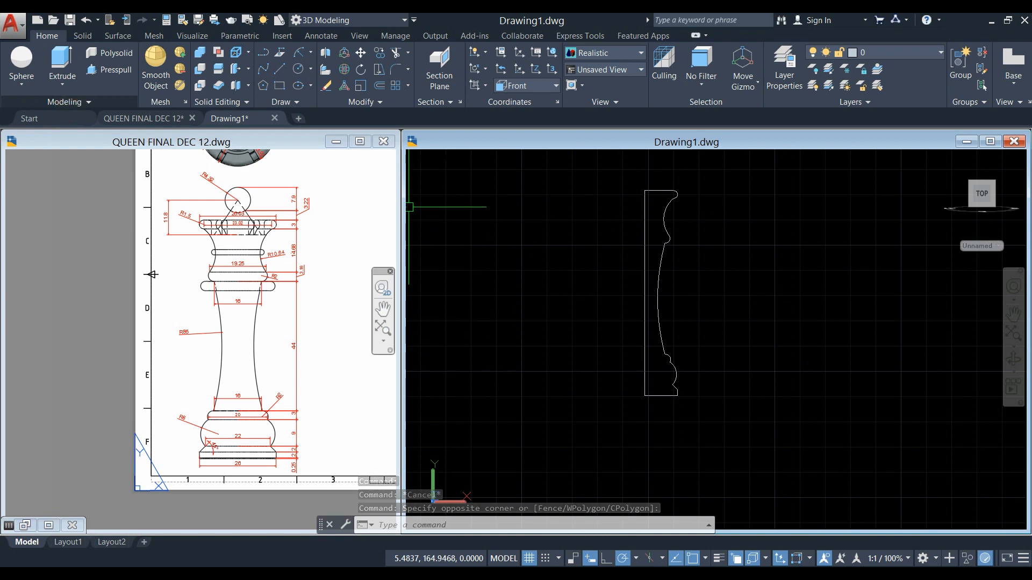
- Revolve the closed half profile 360 degrees about its straight vertical edge into a solid
{"action": "left_click", "coordinate": [63, 85]}
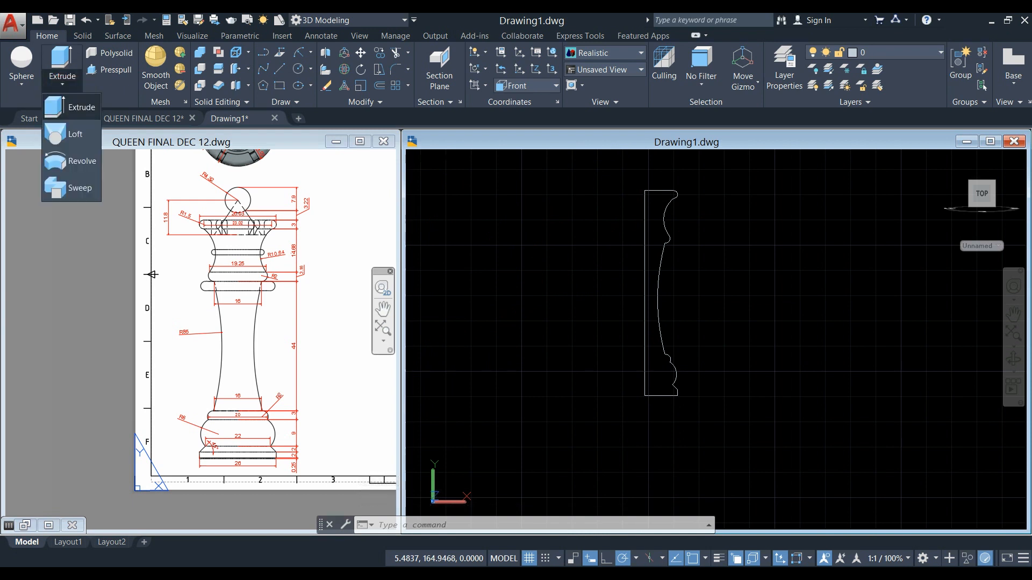
{"action": "left_click", "coordinate": [80, 160]}
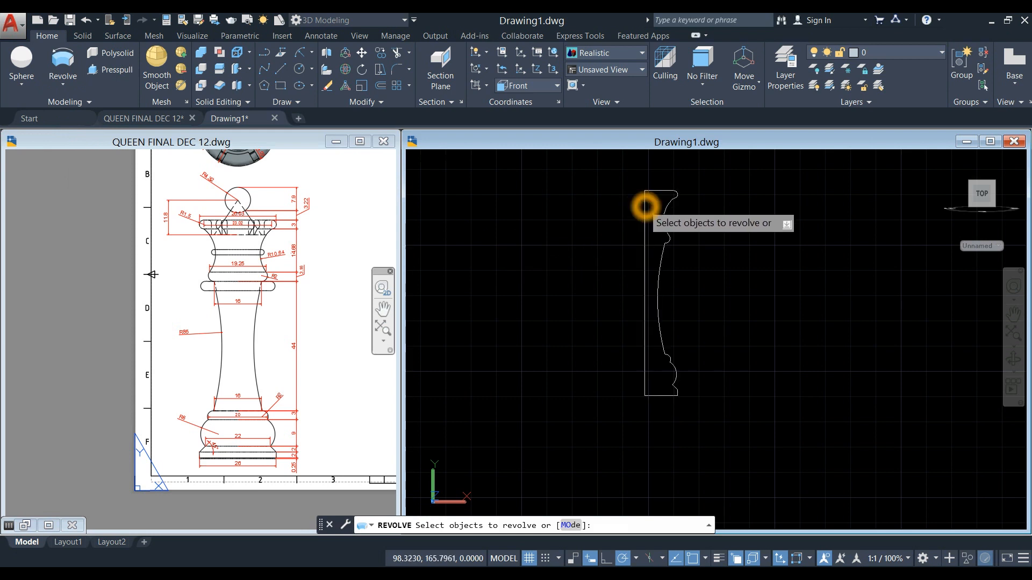
{"action": "left_click", "coordinate": [645, 205]}
{"action": "right_click", "coordinate": [700, 206]}
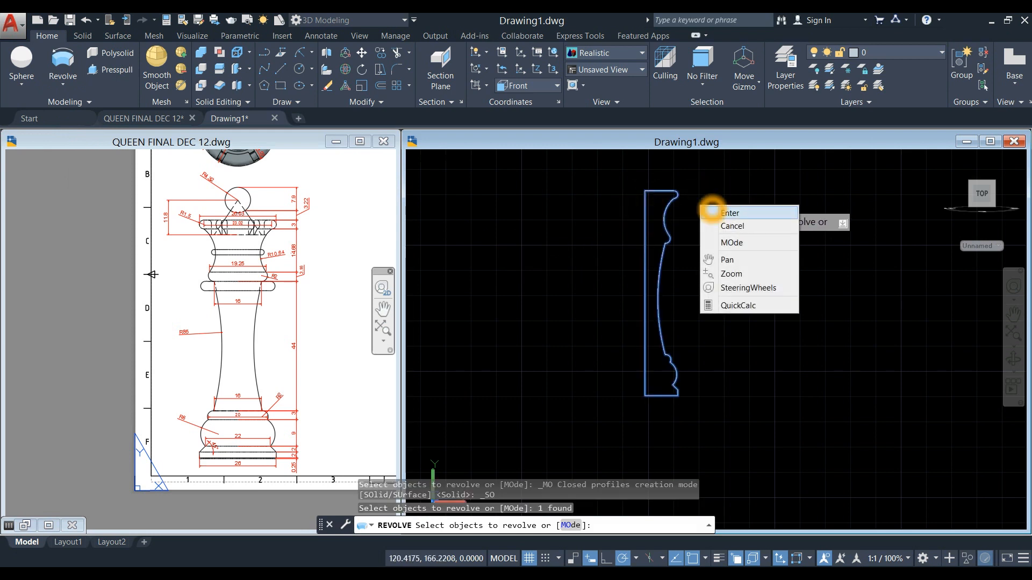
{"action": "left_click", "coordinate": [711, 212]}
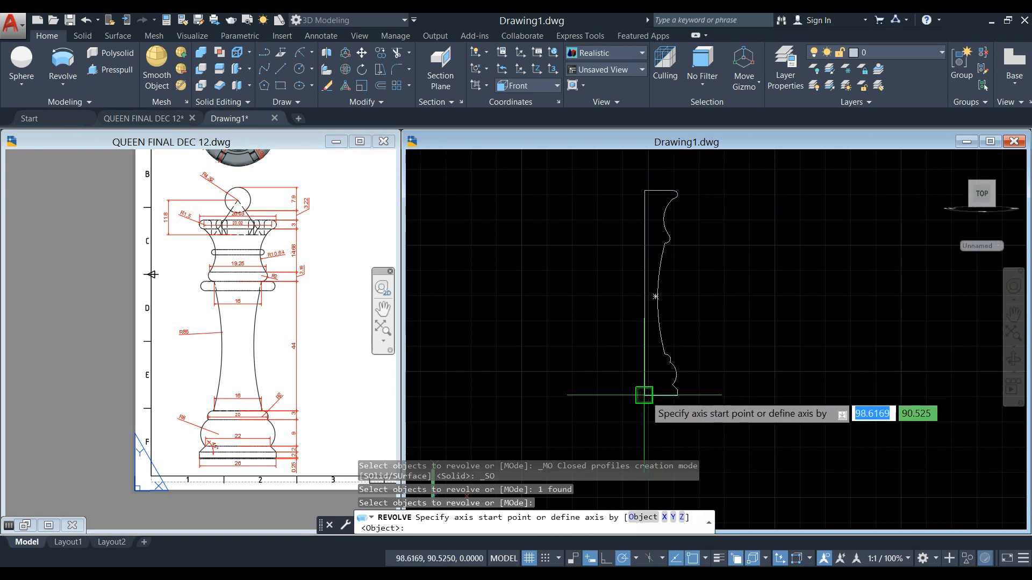
{"action": "left_click", "coordinate": [645, 191]}
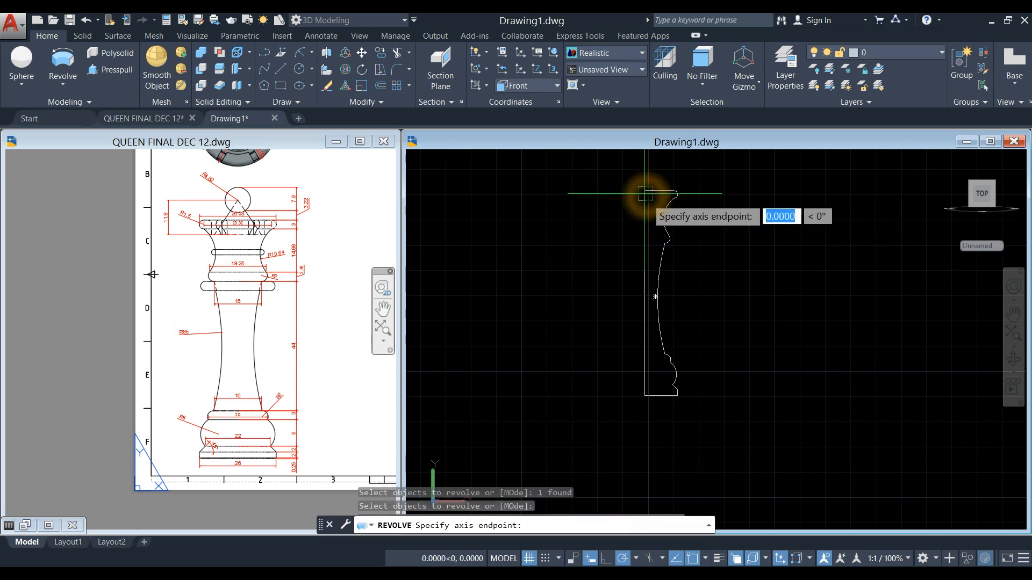
{"action": "left_click", "coordinate": [646, 400]}
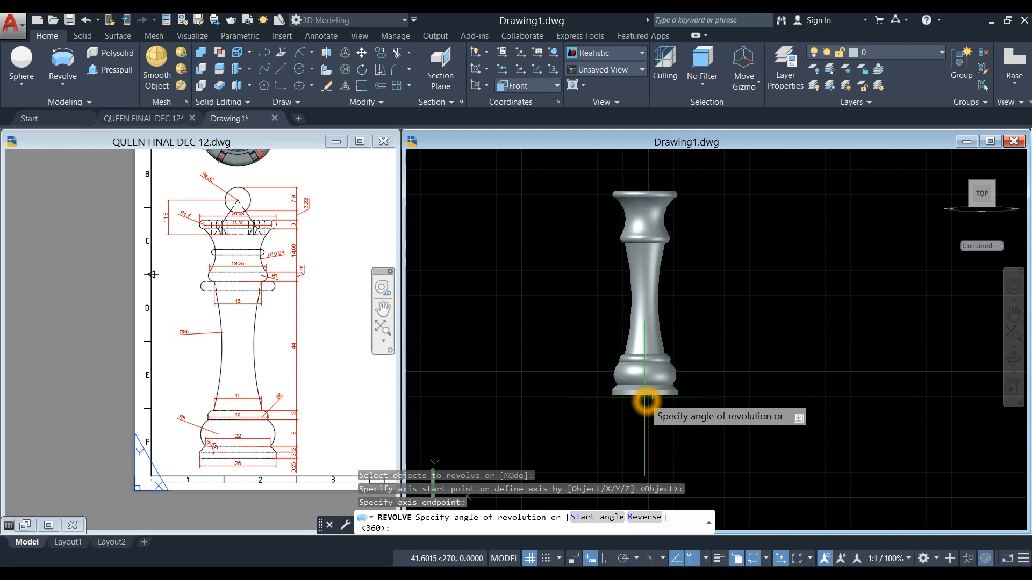
{"action": "type", "text": "360"}
{"action": "key", "text": "Return"}
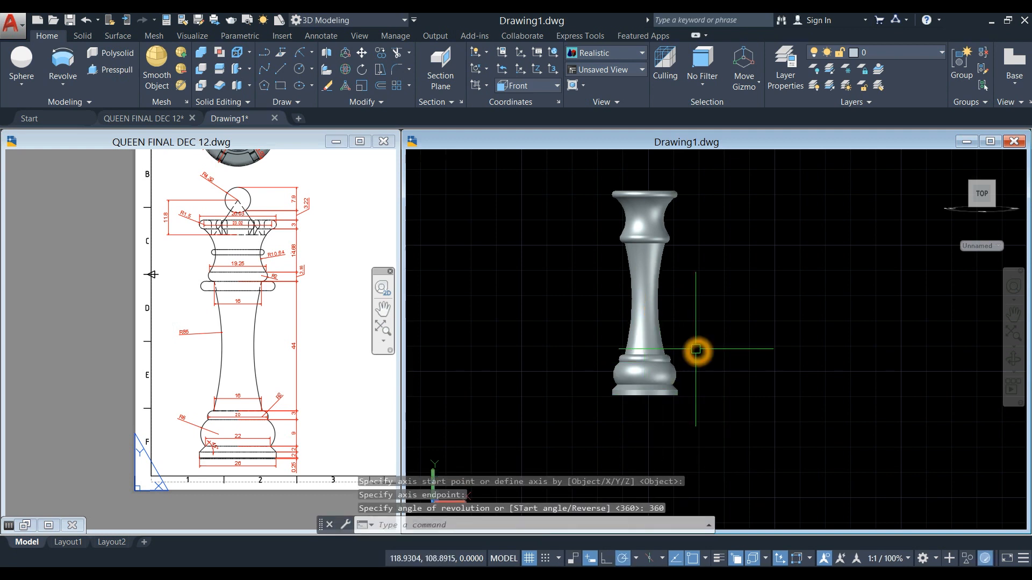
{"action": "middle_click_drag", "start_coordinate": [697, 350], "coordinate": [713, 349], "text": "shift"}
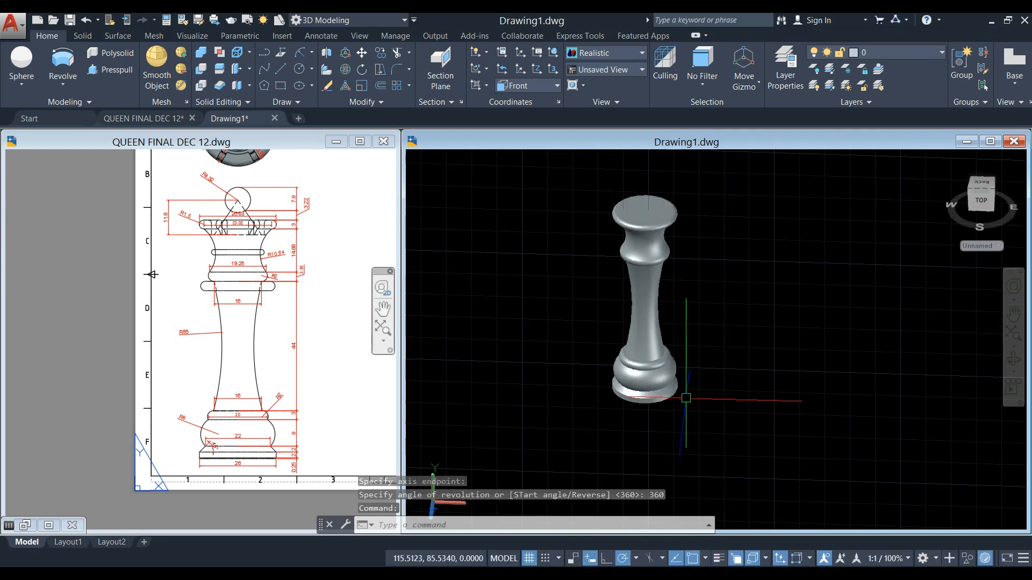
- Examine the queen's crown and ball in the reference file's layout drawing and in its 3D model
{"action": "left_click", "coordinate": [315, 330]}
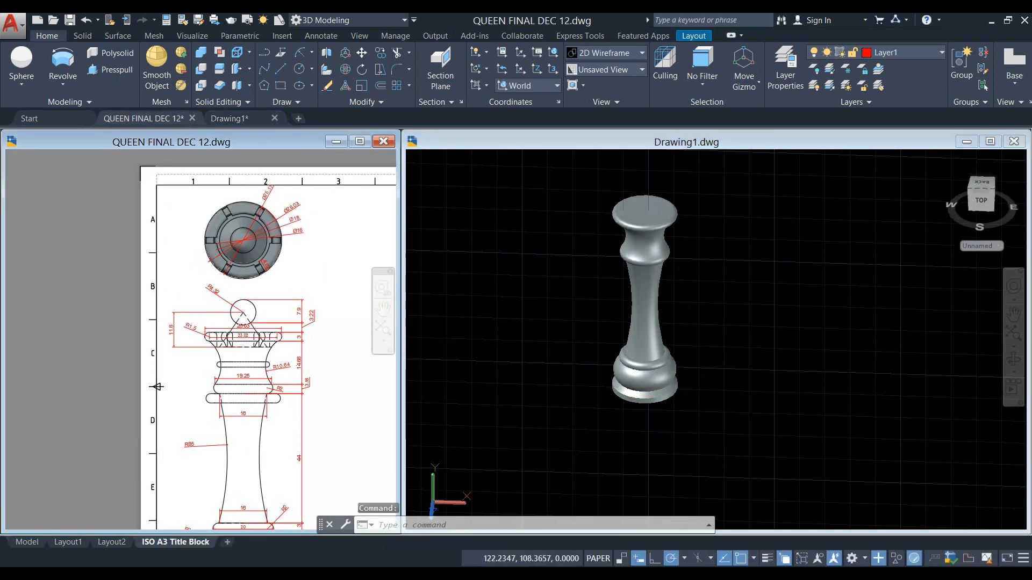
{"action": "scroll", "coordinate": [246, 346], "scroll_direction": "up", "scroll_amount": 5}
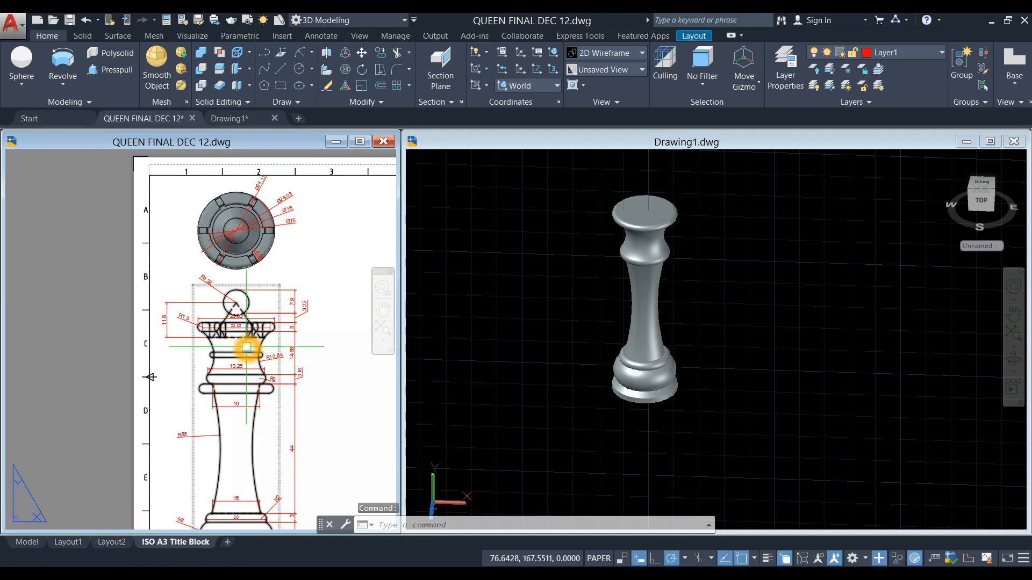
{"action": "scroll", "coordinate": [260, 295], "scroll_direction": "down", "scroll_amount": 3}
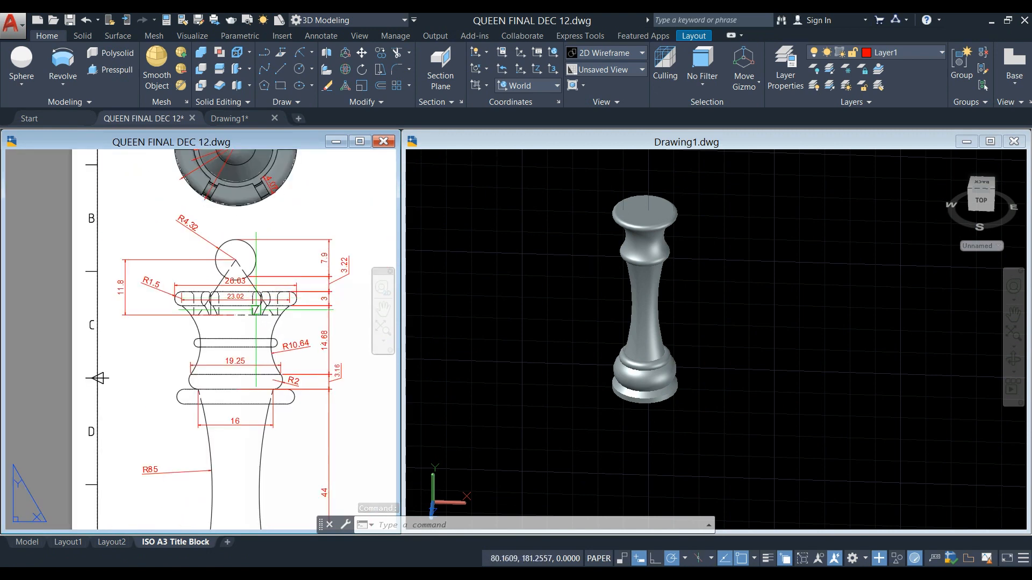
{"action": "left_click", "coordinate": [27, 542]}
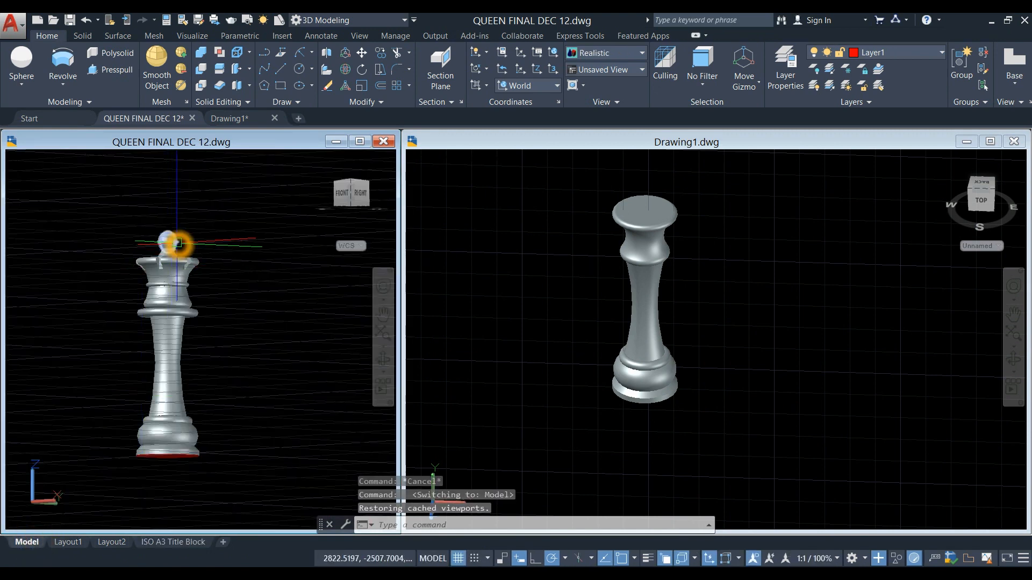
{"action": "scroll", "coordinate": [193, 247], "scroll_direction": "up", "scroll_amount": 5}
{"action": "middle_click_drag", "start_coordinate": [192, 247], "coordinate": [211, 318], "text": "shift"}
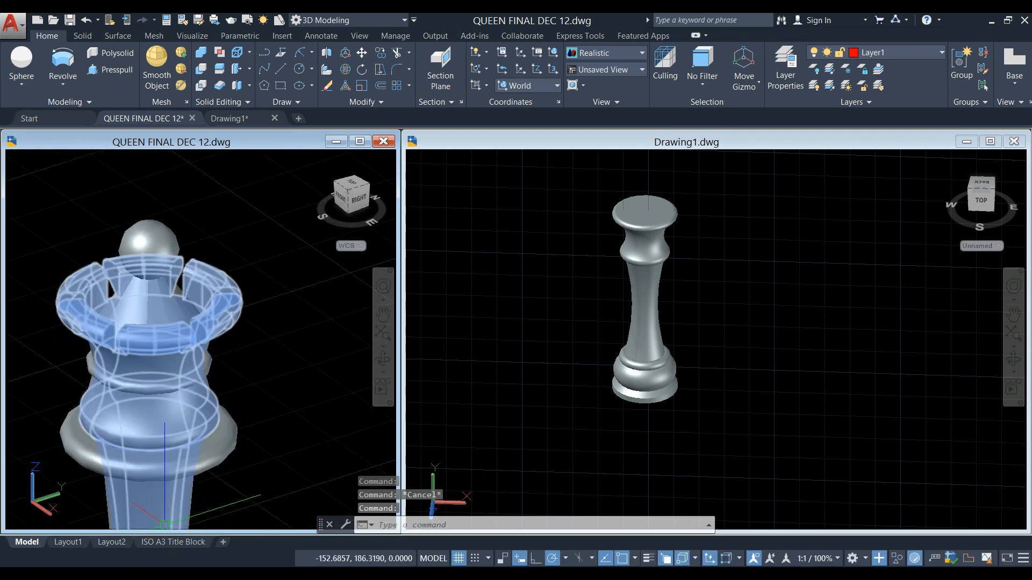
{"action": "left_click", "coordinate": [171, 542]}
- Set the view of the revolved queen body in Drawing1 to Top
{"action": "left_click", "coordinate": [497, 319]}
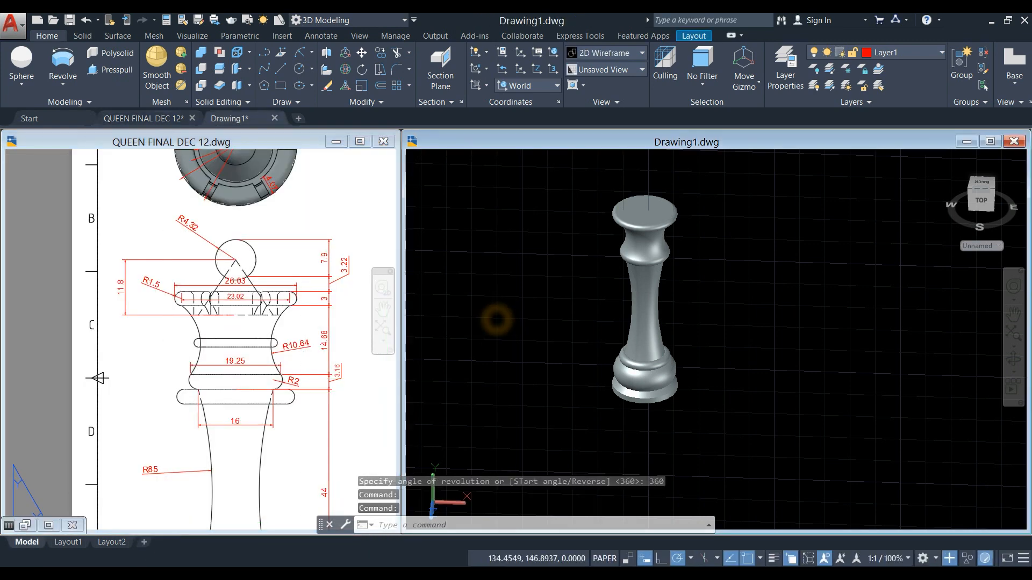
{"action": "scroll", "coordinate": [512, 294], "scroll_direction": "up", "scroll_amount": 2}
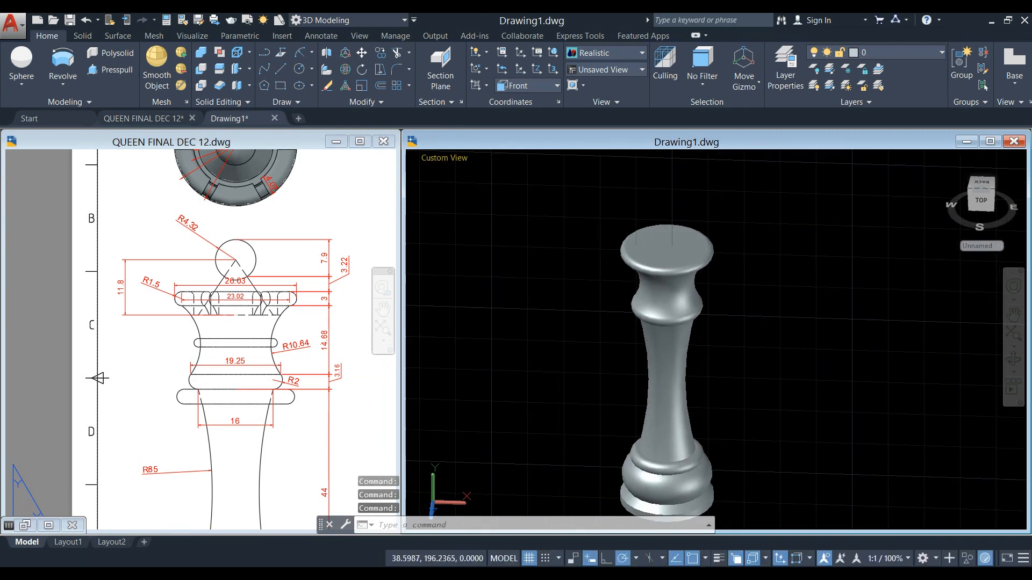
{"action": "left_click", "coordinate": [450, 158]}
{"action": "left_click", "coordinate": [476, 188]}
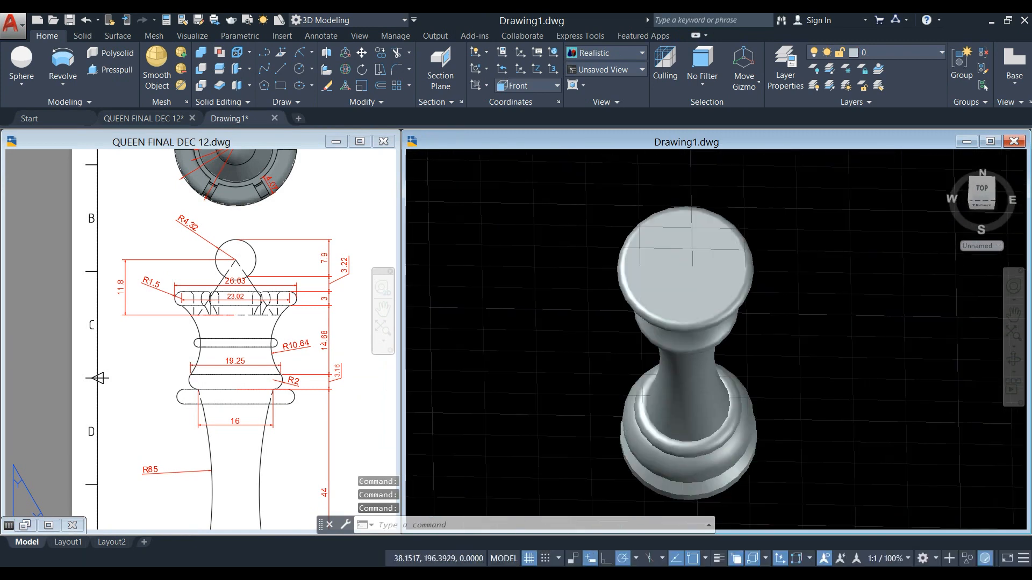
- Examine the crown's diameters and notch dimensions in the top view of the reference drawing, and return to Drawing1
{"action": "left_click", "coordinate": [254, 292]}
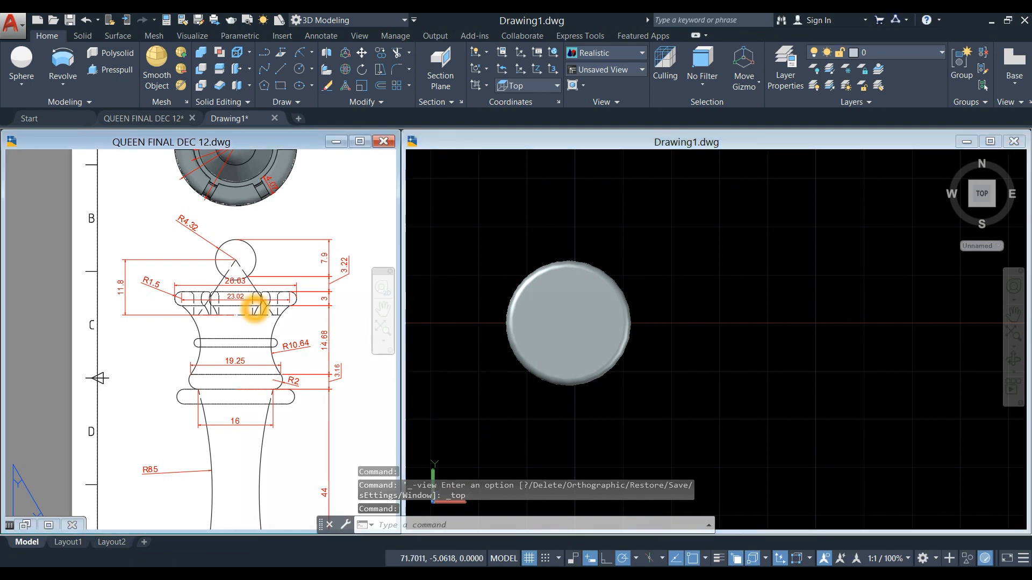
{"action": "middle_click_drag", "start_coordinate": [267, 276], "coordinate": [247, 414]}
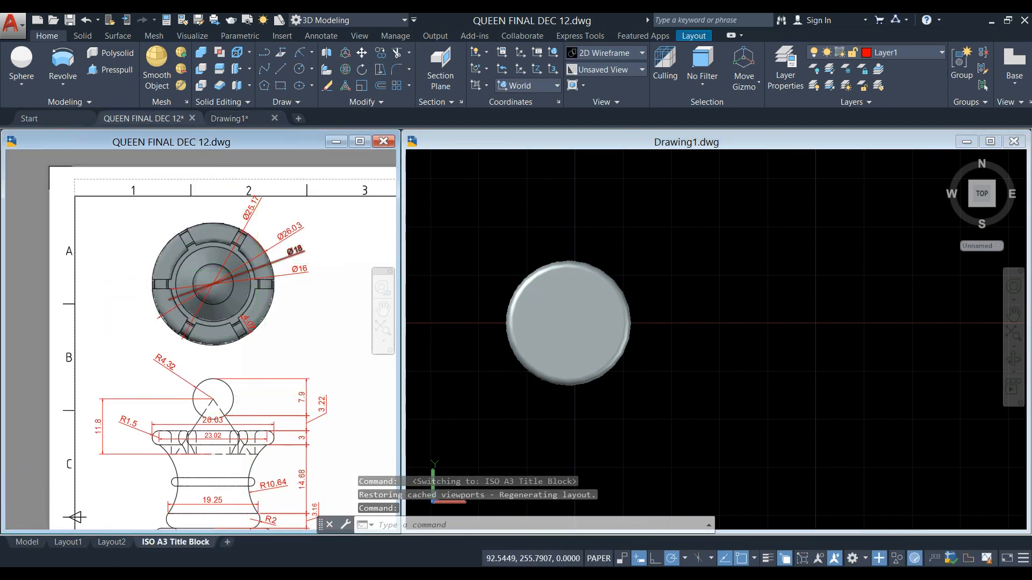
{"action": "scroll", "coordinate": [269, 258], "scroll_direction": "up", "scroll_amount": 2}
{"action": "left_click", "coordinate": [655, 244]}
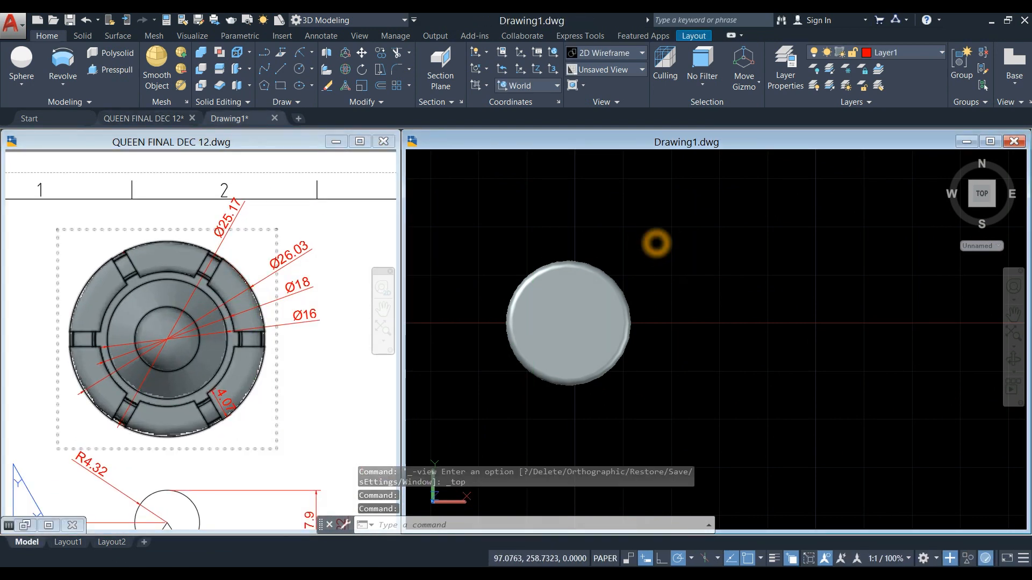
- Draw a 26.03 mm diameter circle centred on the queen's axis in the top view of Drawing1
{"action": "left_click", "coordinate": [727, 264]}
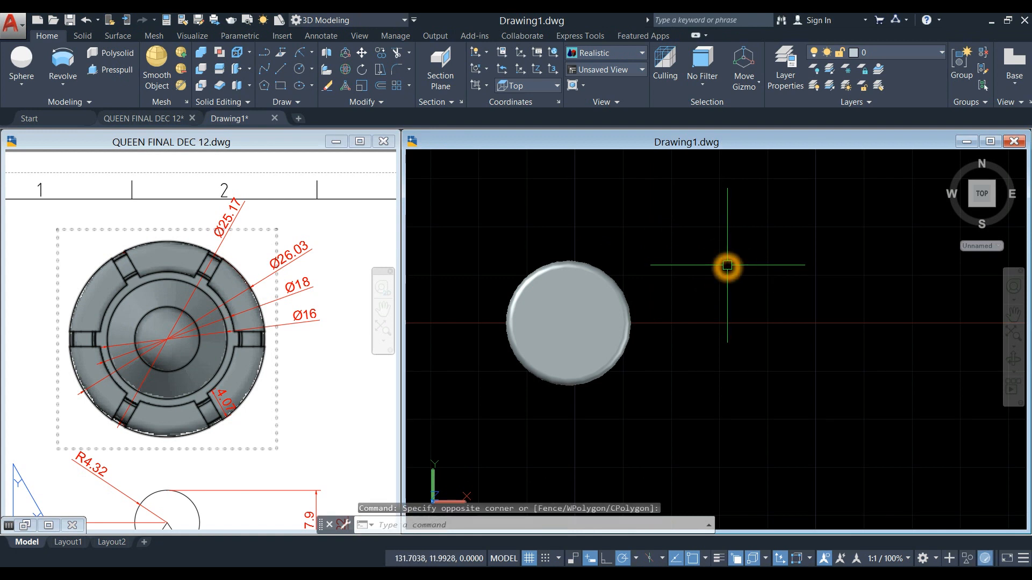
{"action": "type", "text": "c"}
{"action": "key", "text": "Return"}
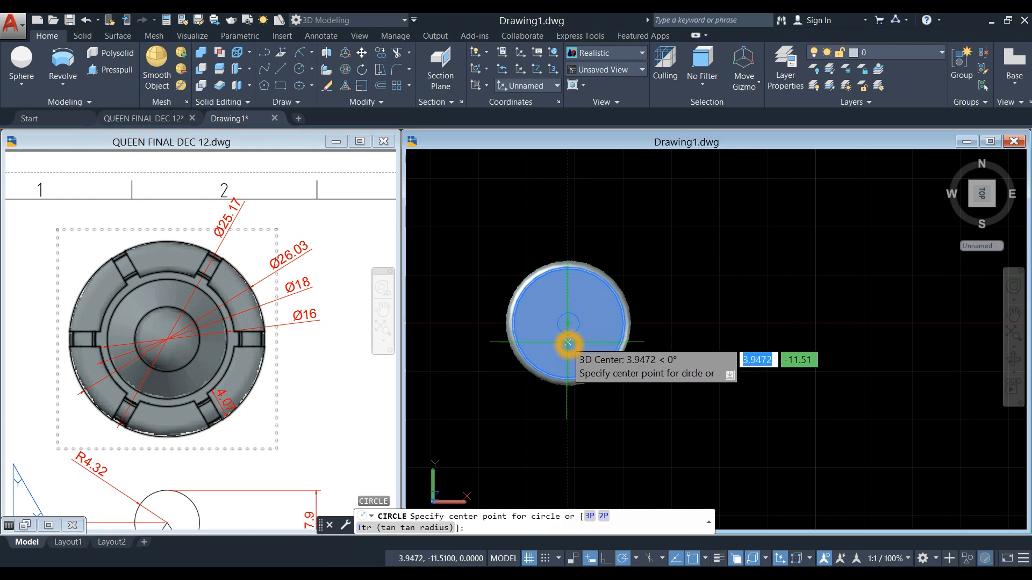
{"action": "left_click", "coordinate": [569, 324]}
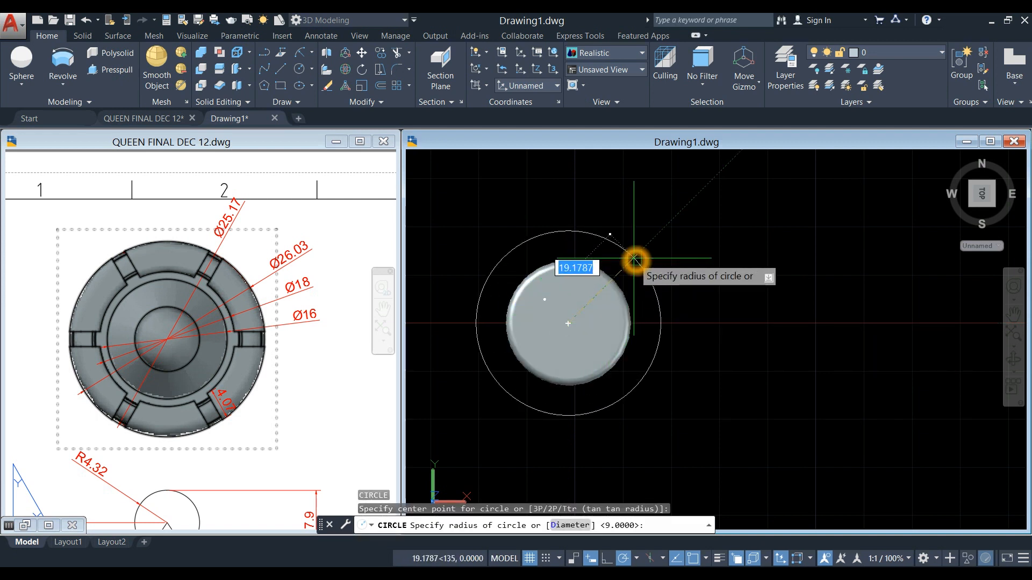
{"action": "type", "text": "d"}
{"action": "key", "text": "Return"}
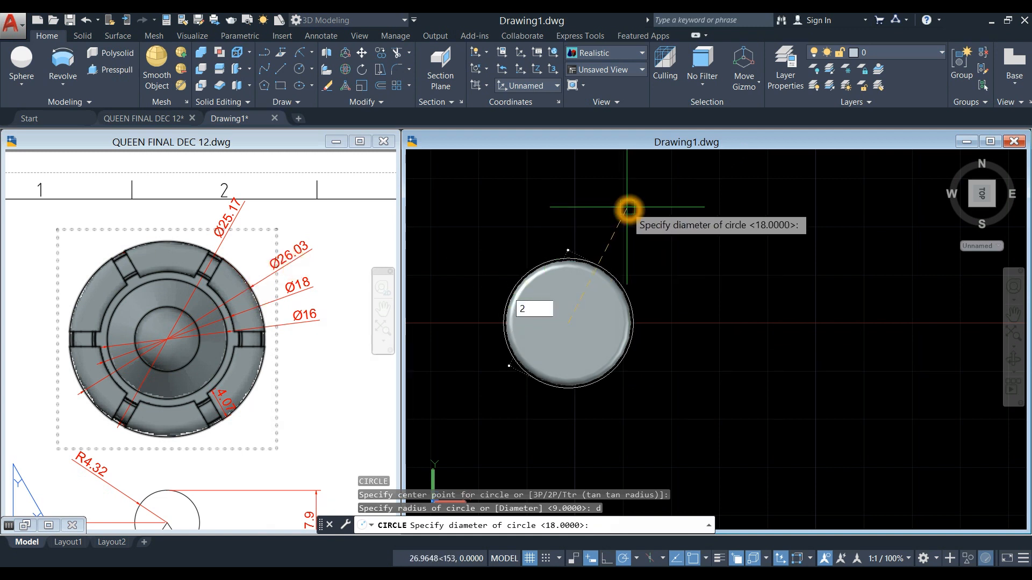
{"action": "key", "text": "Return"}
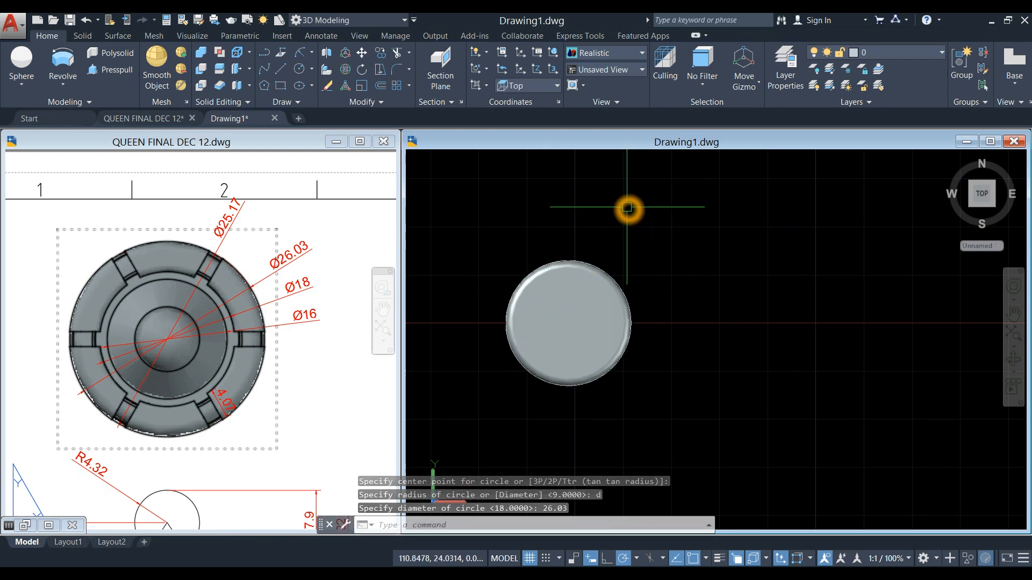
- Move the 26.03 mm circle from its centre up to the centre of the queen body's top face
{"action": "middle_click_drag", "start_coordinate": [640, 288], "coordinate": [635, 403], "text": "shift"}
{"action": "middle_click_drag", "start_coordinate": [632, 379], "coordinate": [623, 354], "text": "shift"}
{"action": "left_click", "coordinate": [607, 283]}
{"action": "right_click", "coordinate": [660, 249]}
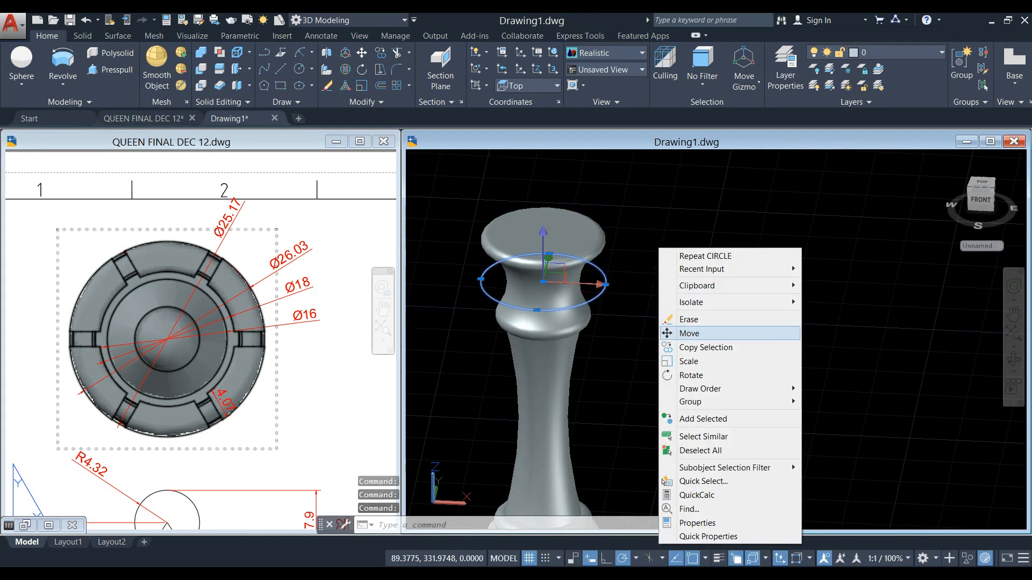
{"action": "left_click", "coordinate": [690, 333]}
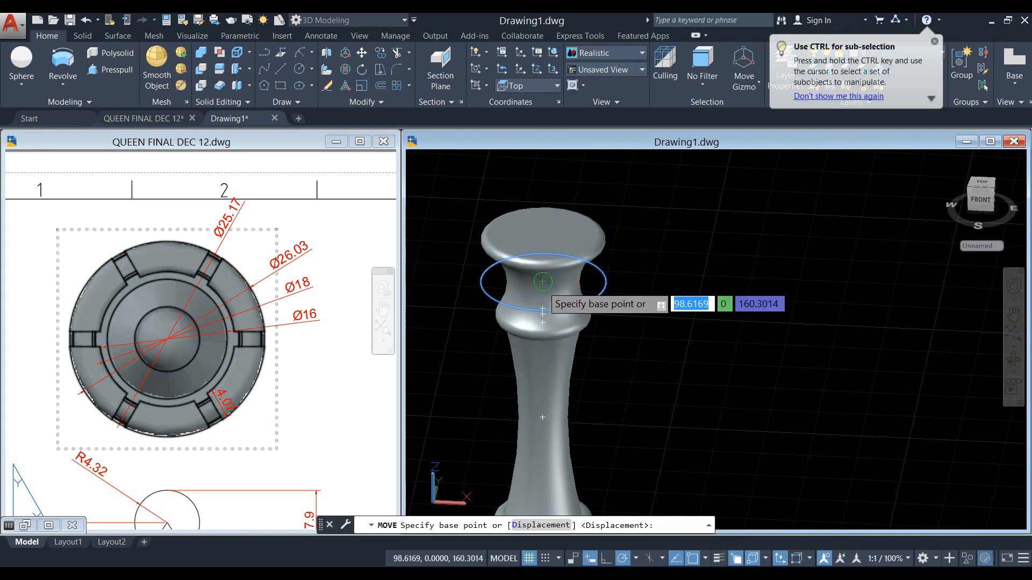
{"action": "left_click", "coordinate": [545, 287]}
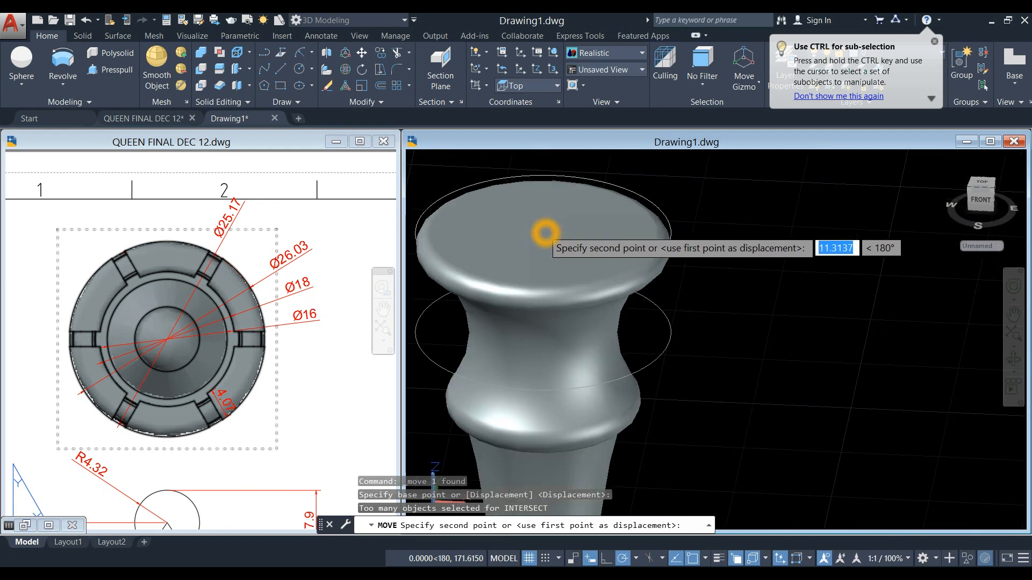
{"action": "scroll", "coordinate": [556, 220], "scroll_direction": "up", "scroll_amount": 5}
{"action": "scroll", "coordinate": [555, 220], "scroll_direction": "down", "scroll_amount": 4}
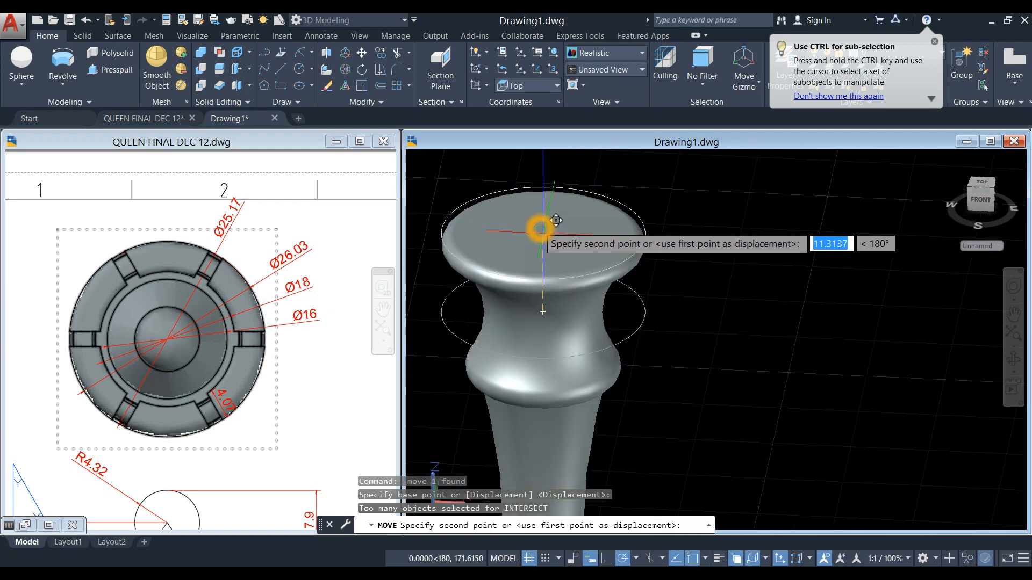
{"action": "left_click", "coordinate": [542, 232]}
- Hide the revolved queen body and set the view of the remaining circle to Top
{"action": "middle_click_drag", "start_coordinate": [693, 217], "coordinate": [648, 222], "text": "shift"}
{"action": "scroll", "coordinate": [596, 308], "scroll_direction": "down", "scroll_amount": 1}
{"action": "middle_click_drag", "start_coordinate": [596, 309], "coordinate": [622, 323]}
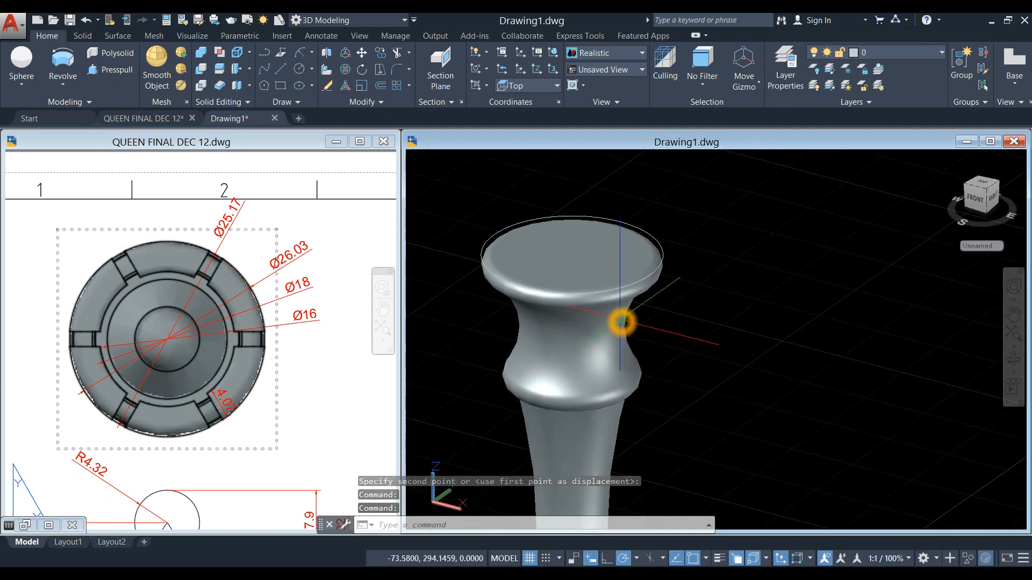
{"action": "left_click", "coordinate": [618, 326]}
{"action": "scroll", "coordinate": [652, 237], "scroll_direction": "down", "scroll_amount": 4}
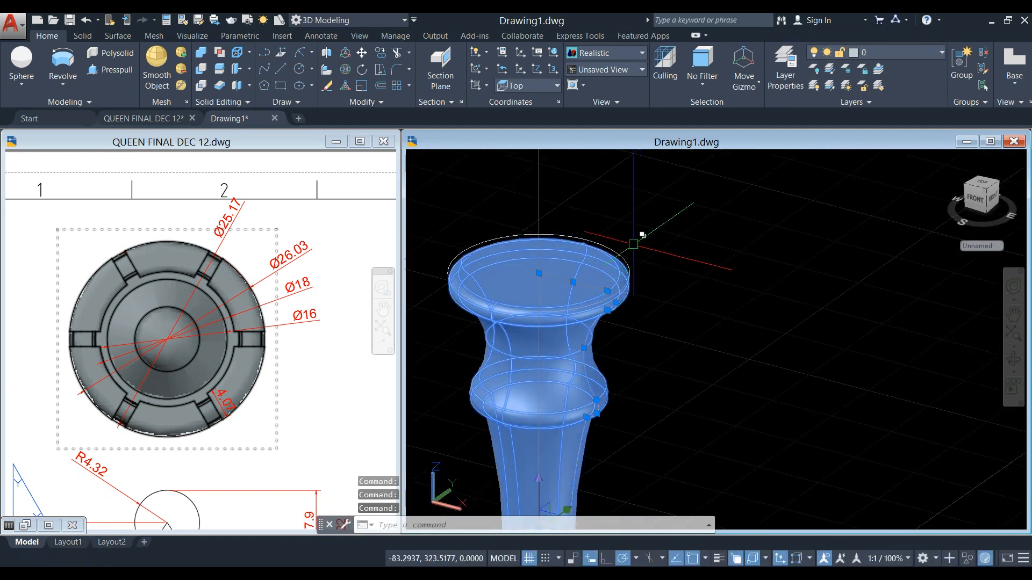
{"action": "scroll", "coordinate": [603, 249], "scroll_direction": "up", "scroll_amount": 4}
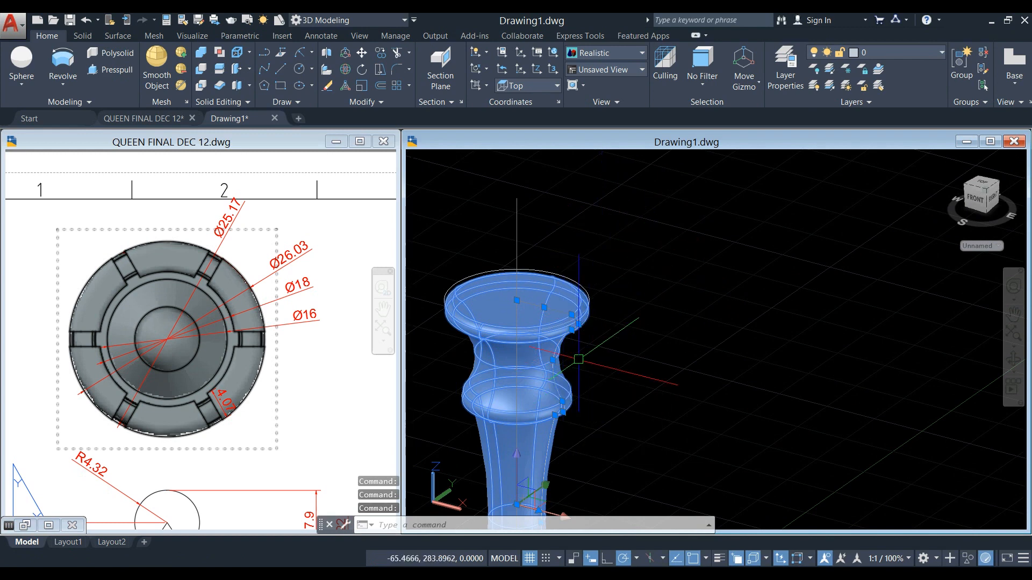
{"action": "right_click", "coordinate": [605, 251]}
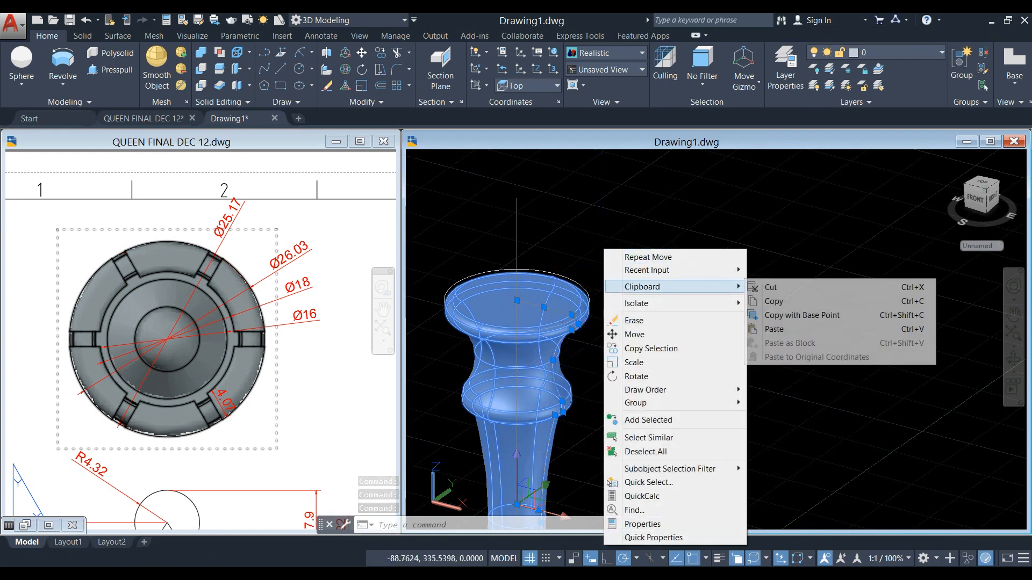
{"action": "mouse_move", "coordinate": [643, 303]}
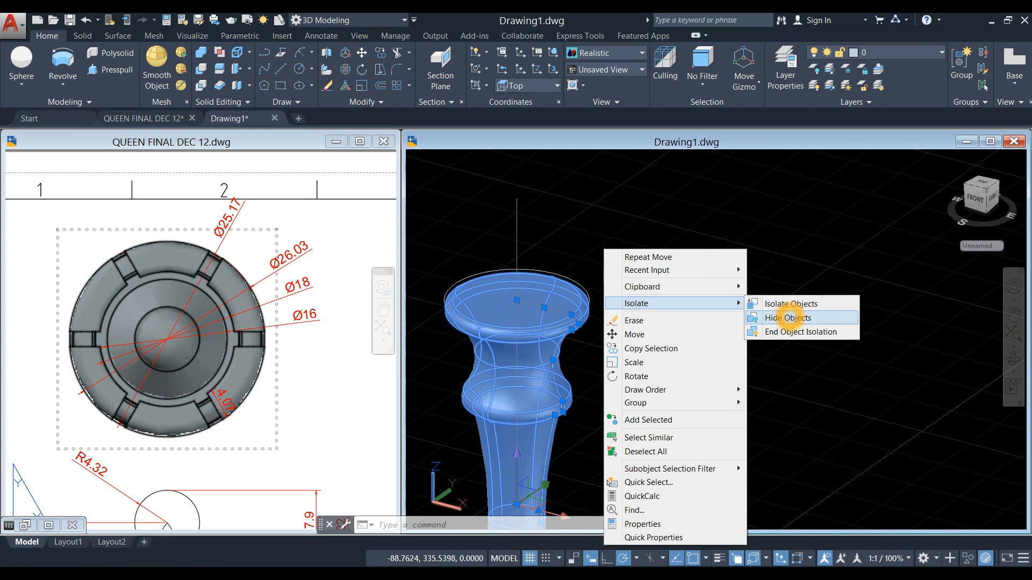
{"action": "left_click", "coordinate": [788, 317]}
{"action": "left_click", "coordinate": [436, 158]}
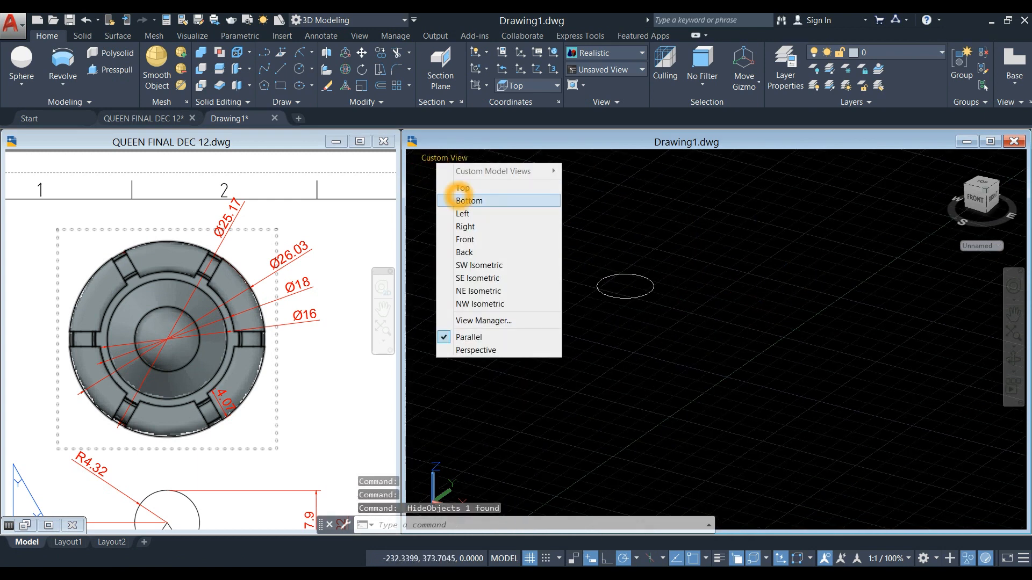
{"action": "left_click", "coordinate": [461, 197]}
{"action": "scroll", "coordinate": [624, 306], "scroll_direction": "down", "scroll_amount": 4}
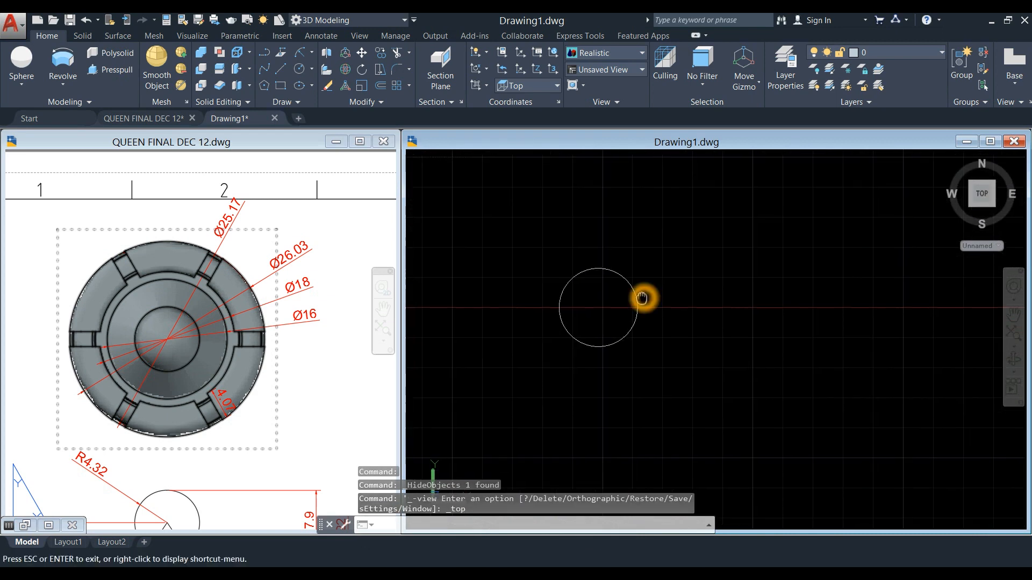
- Draw a 16 mm diameter circle concentric with the 26.03 mm circle, following the crown's reference dimensions
{"action": "left_click", "coordinate": [293, 374]}
{"action": "scroll", "coordinate": [213, 302], "scroll_direction": "up", "scroll_amount": 2}
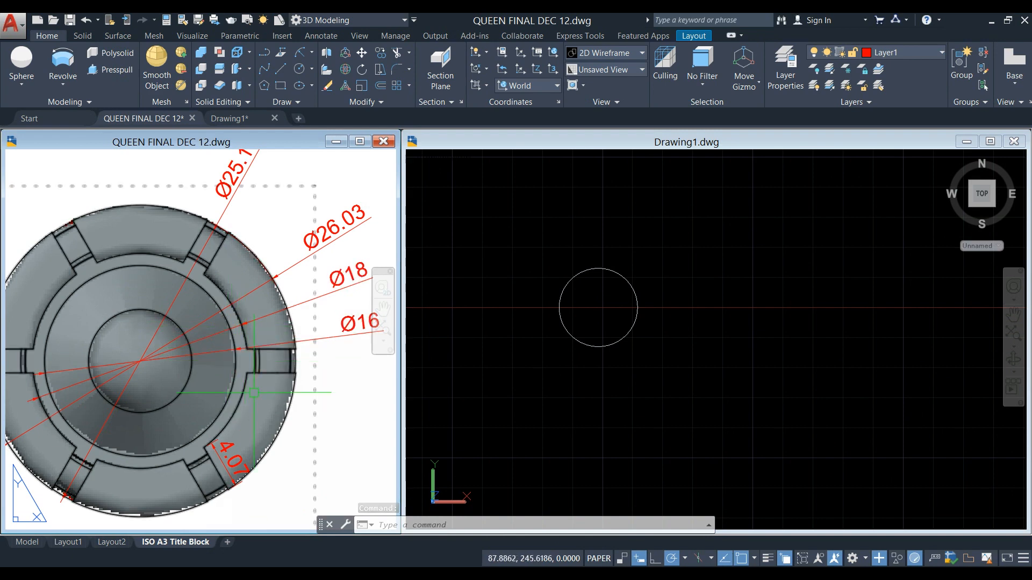
{"action": "left_click", "coordinate": [674, 347]}
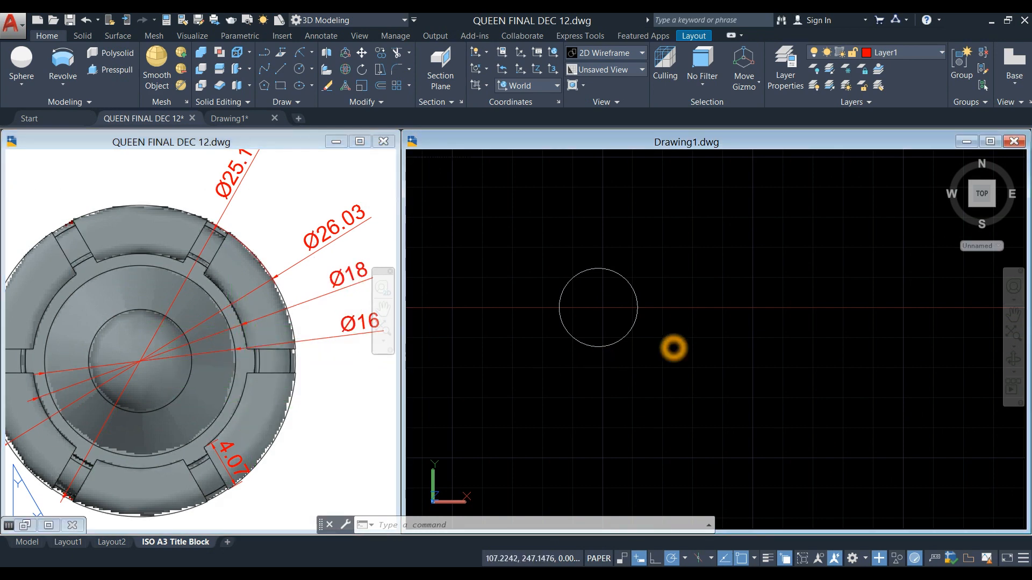
{"action": "type", "text": "c"}
{"action": "key", "text": "Return"}
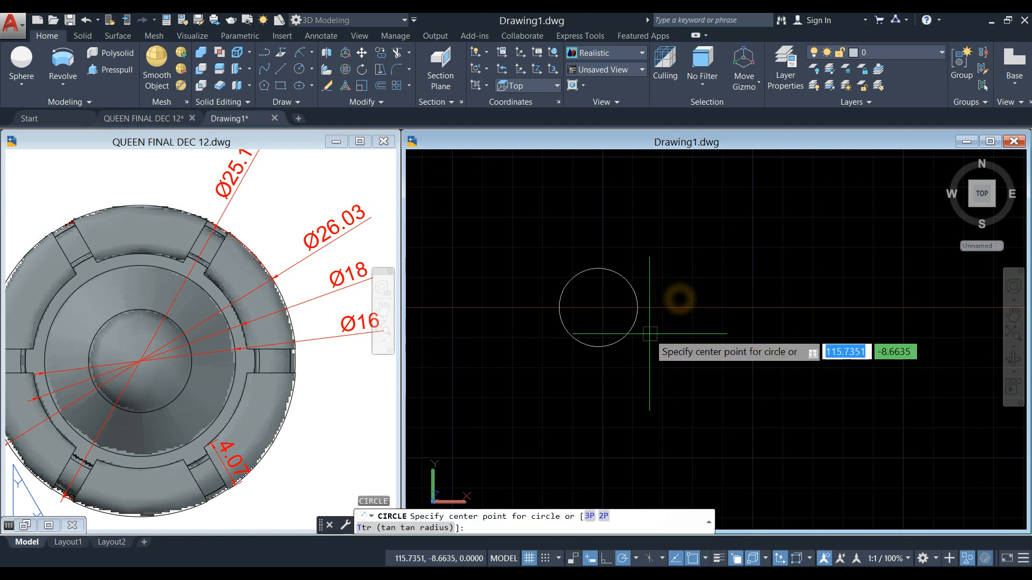
{"action": "left_click", "coordinate": [598, 308]}
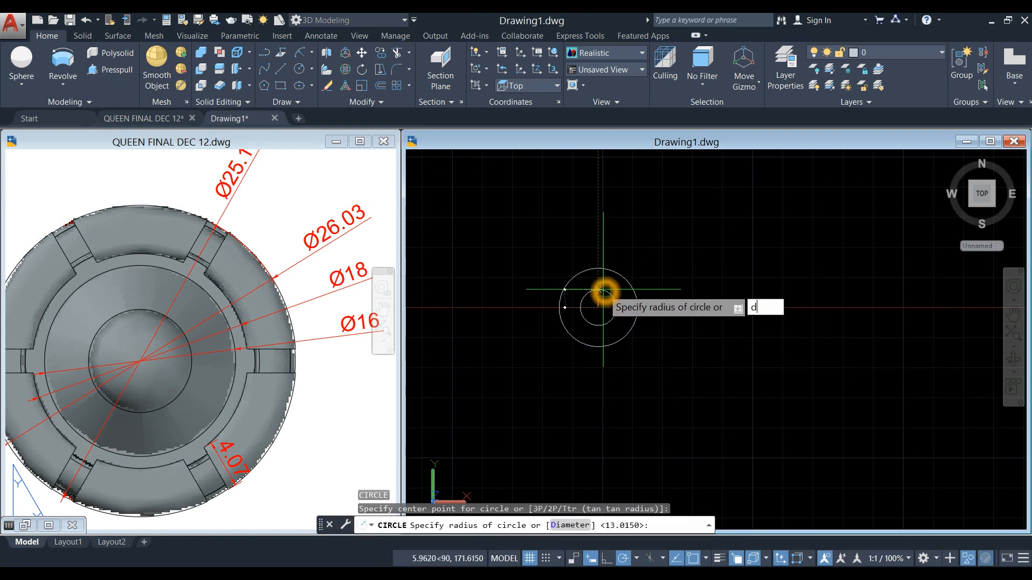
{"action": "type", "text": "d"}
{"action": "key", "text": "Return"}
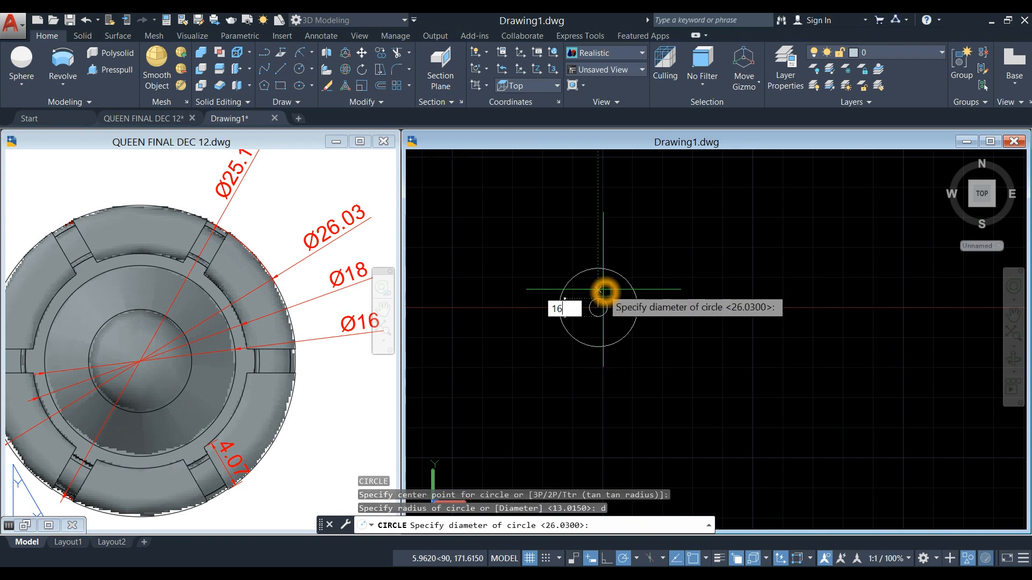
{"action": "type", "text": "16"}
{"action": "key", "text": "Return"}
{"action": "scroll", "coordinate": [620, 339], "scroll_direction": "up", "scroll_amount": 3}
{"action": "middle_click_drag", "start_coordinate": [619, 339], "coordinate": [683, 361]}
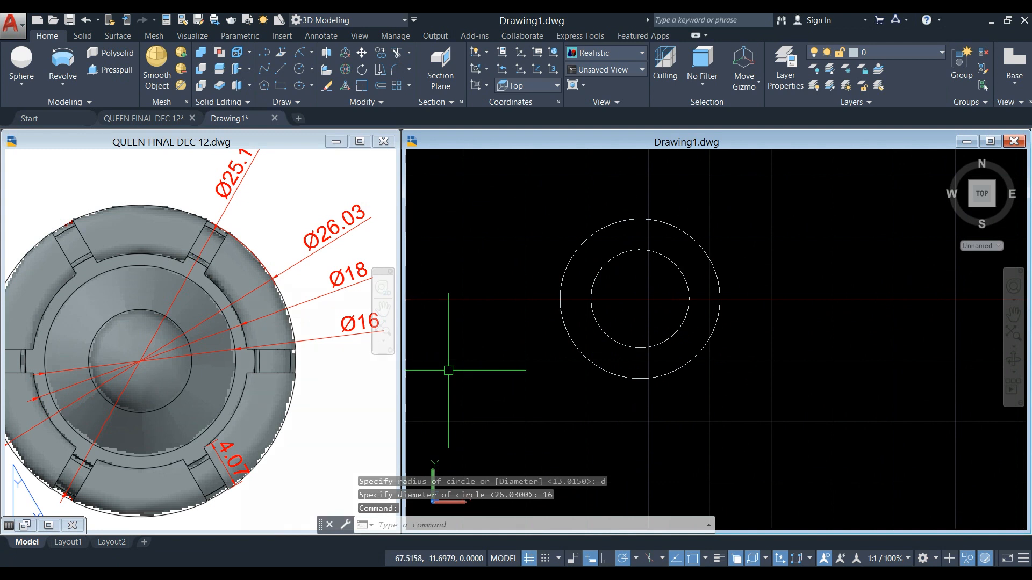
- Examine the arrangement of the crown's notches in the top view of the reference drawing, and return to Drawing1
{"action": "left_click", "coordinate": [479, 281]}
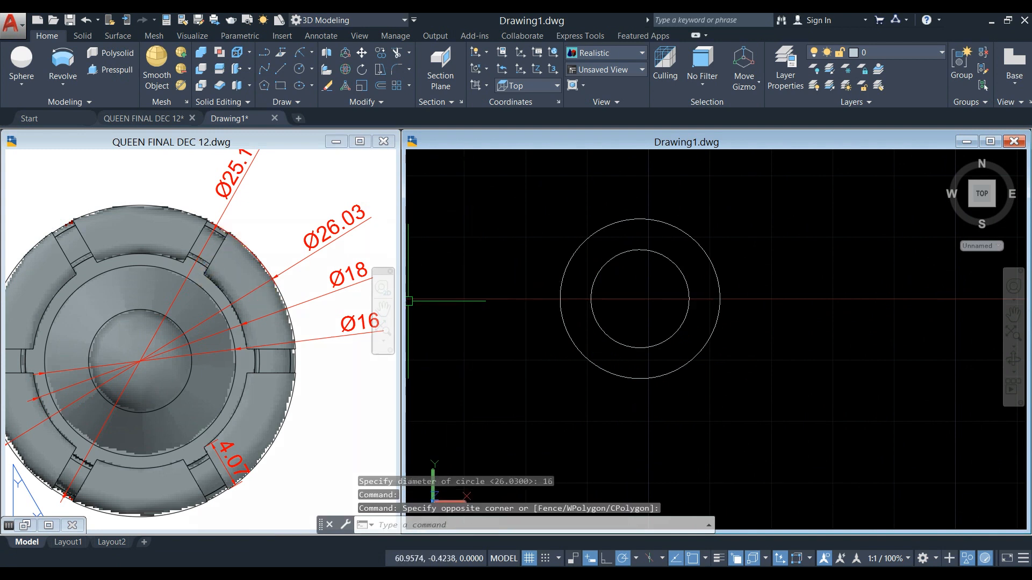
{"action": "scroll", "coordinate": [433, 333], "scroll_direction": "down", "scroll_amount": 2}
{"action": "left_click", "coordinate": [314, 378]}
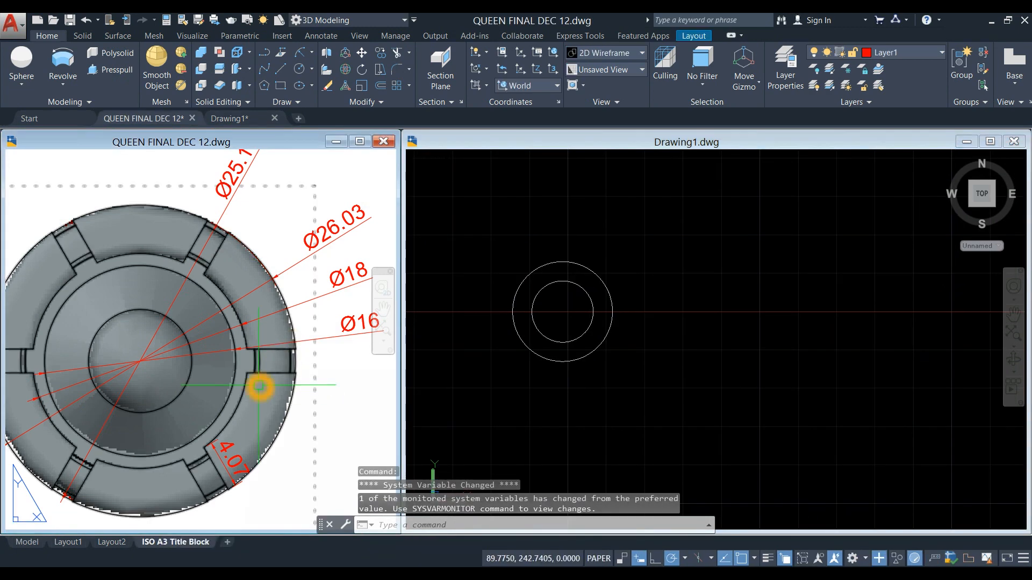
{"action": "middle_click_drag", "start_coordinate": [259, 385], "coordinate": [284, 381]}
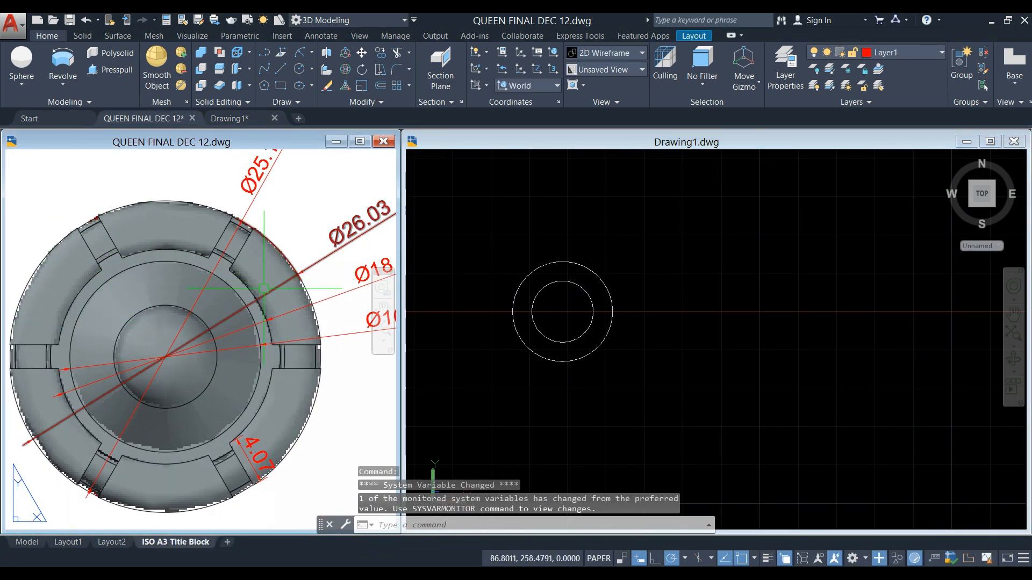
{"action": "left_click", "coordinate": [596, 279]}
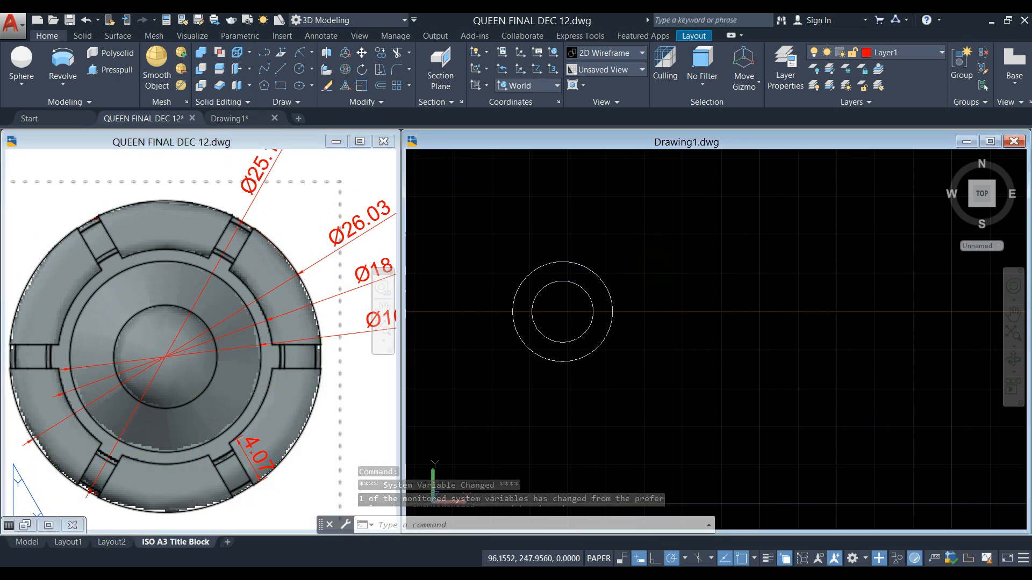
{"action": "scroll", "coordinate": [595, 279], "scroll_direction": "up", "scroll_amount": 2}
{"action": "middle_click_drag", "start_coordinate": [595, 278], "coordinate": [671, 276]}
- Divide the outer 26.03 mm circle into 6 equal segments with the Divide command
{"action": "left_click", "coordinate": [670, 265]}
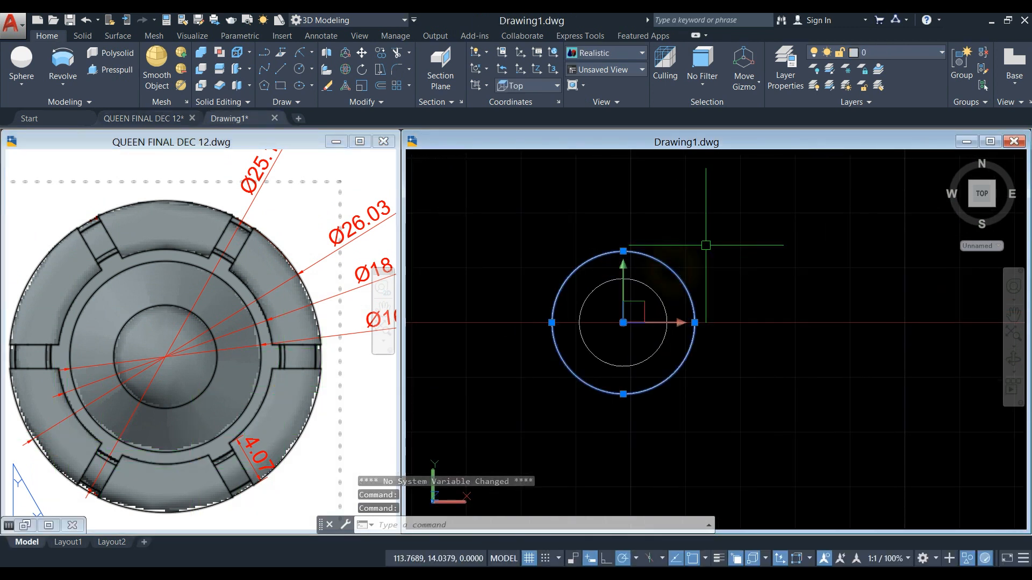
{"action": "key", "text": "Escape"}
{"action": "type", "text": "d"}
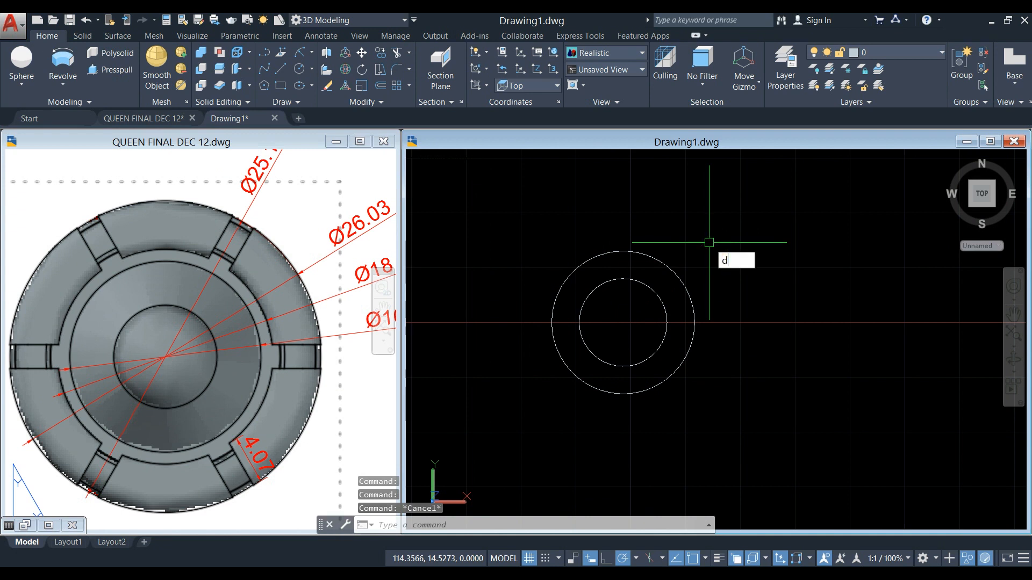
{"action": "type", "text": "ivid"}
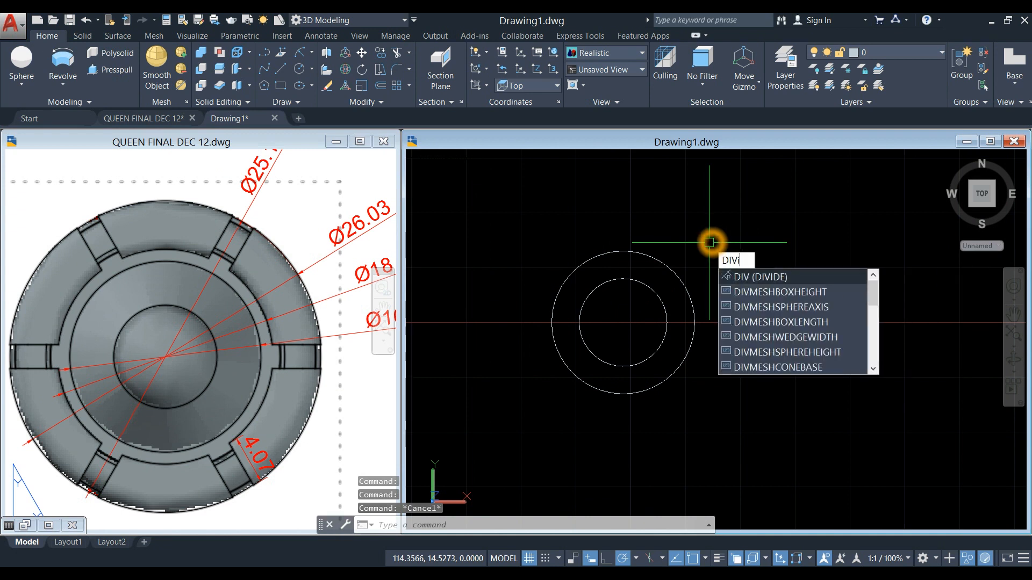
{"action": "type", "text": "e"}
{"action": "key", "text": "Return"}
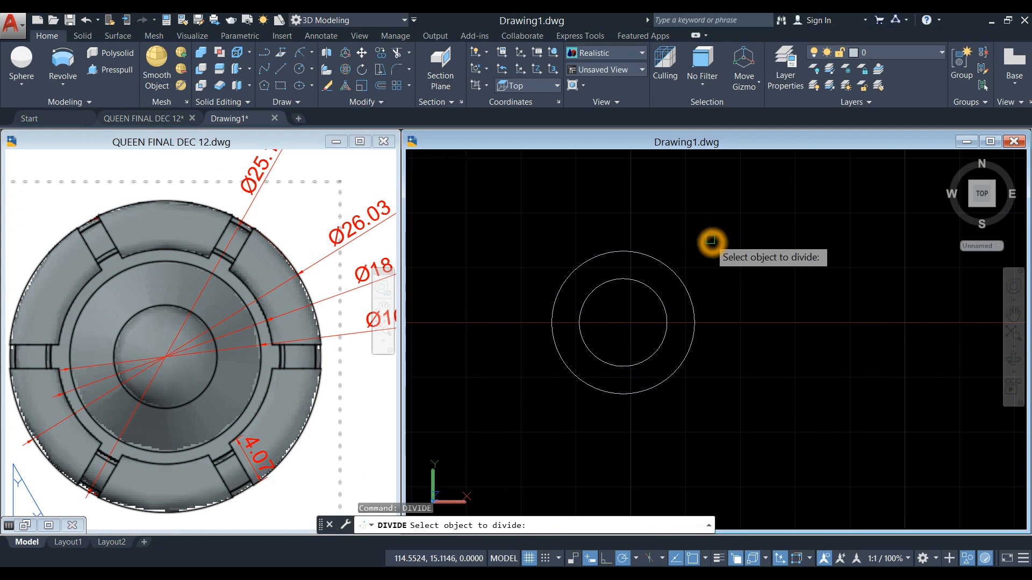
{"action": "left_click", "coordinate": [687, 281]}
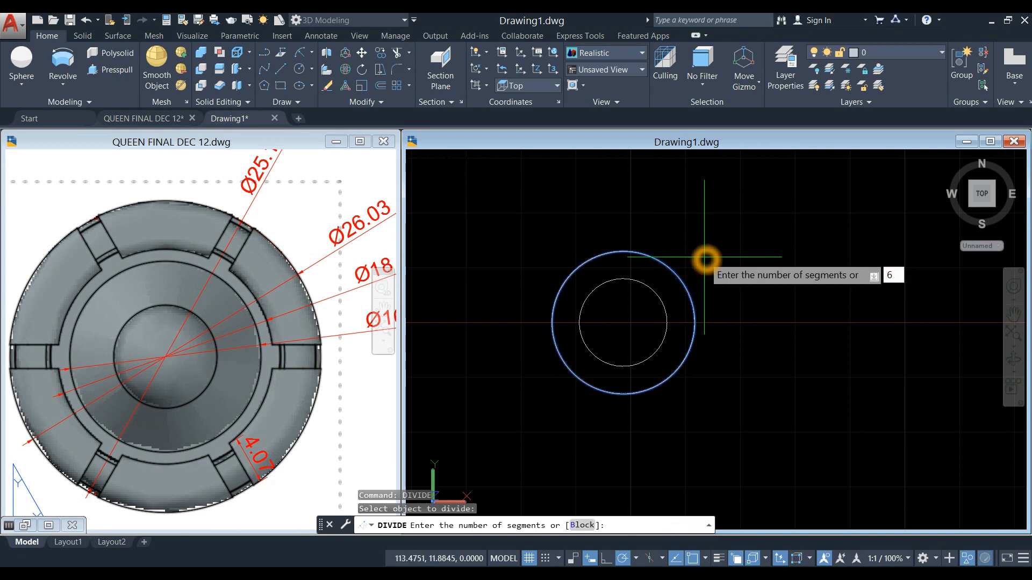
{"action": "type", "text": "6"}
{"action": "key", "text": "Return"}
{"action": "left_click", "coordinate": [717, 241]}
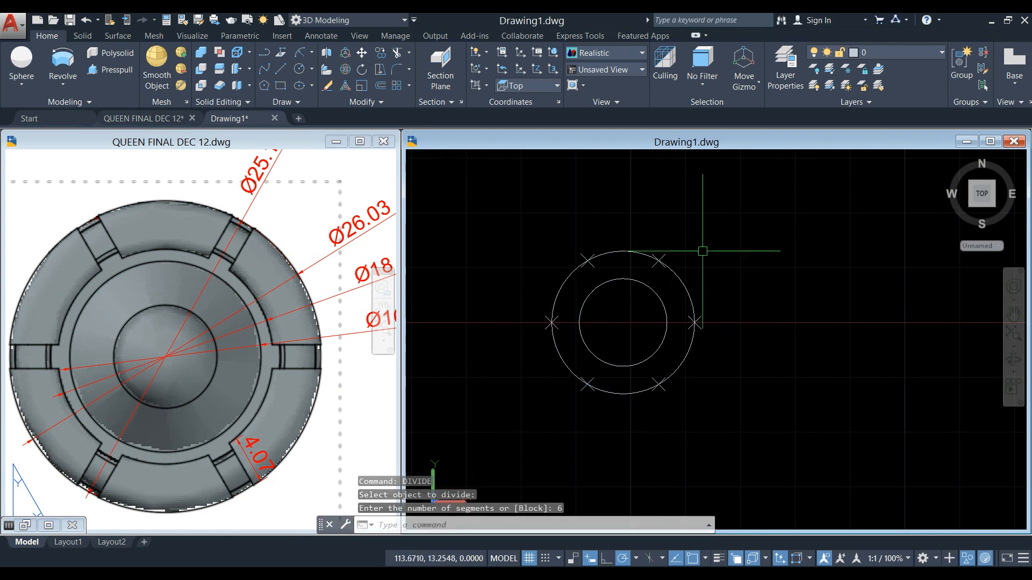
- Check the point display settings in the Point Style dialog, keeping the X-shaped marker at 5% size relative to the screen
{"action": "left_click", "coordinate": [594, 271]}
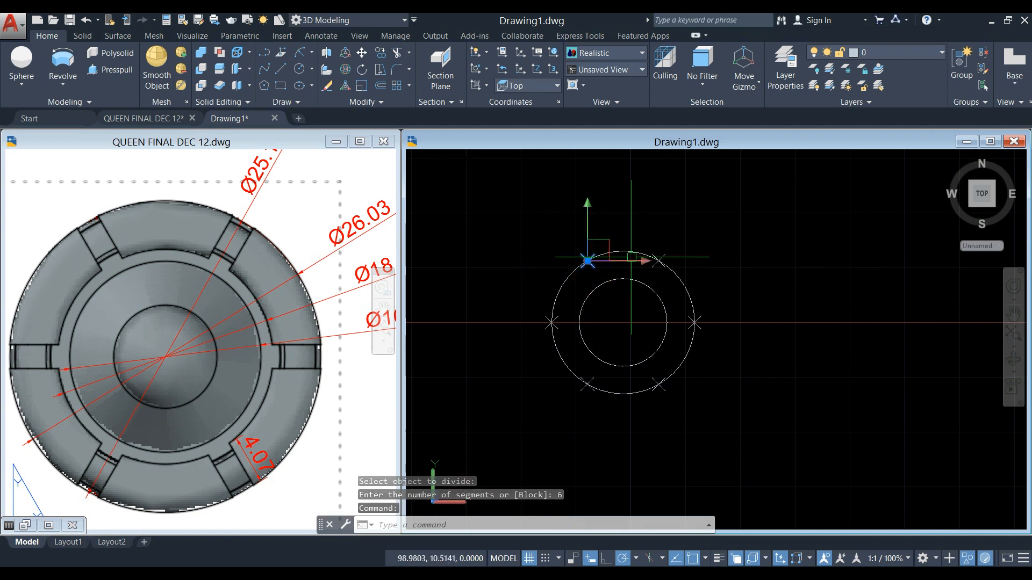
{"action": "key", "text": "Escape"}
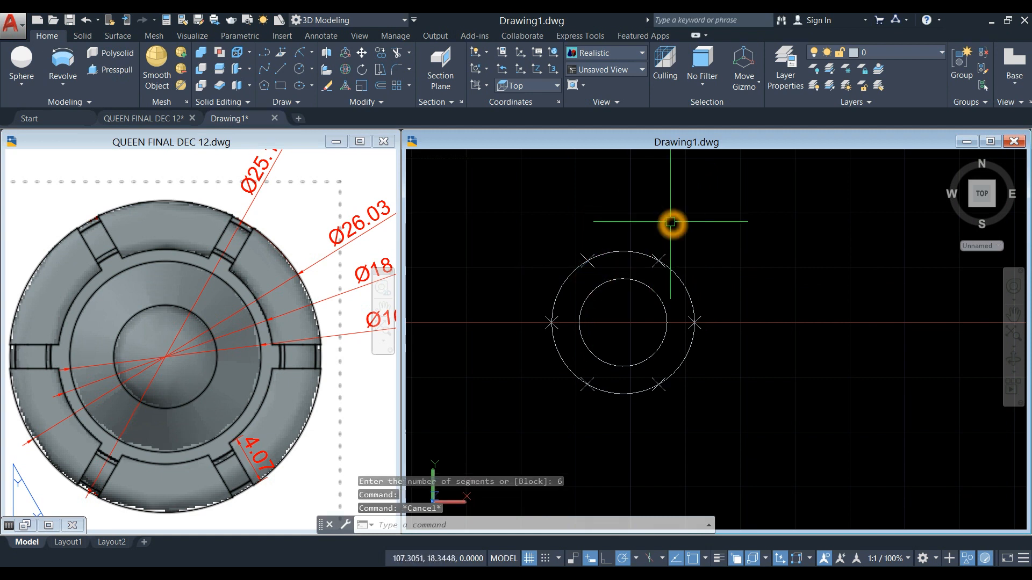
{"action": "type", "text": "DD"}
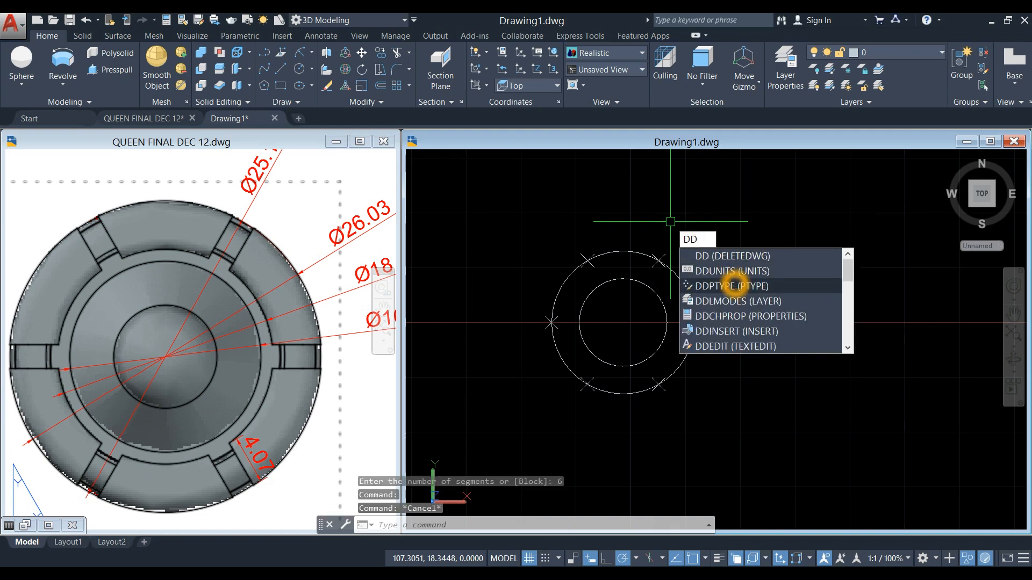
{"action": "left_click", "coordinate": [733, 286]}
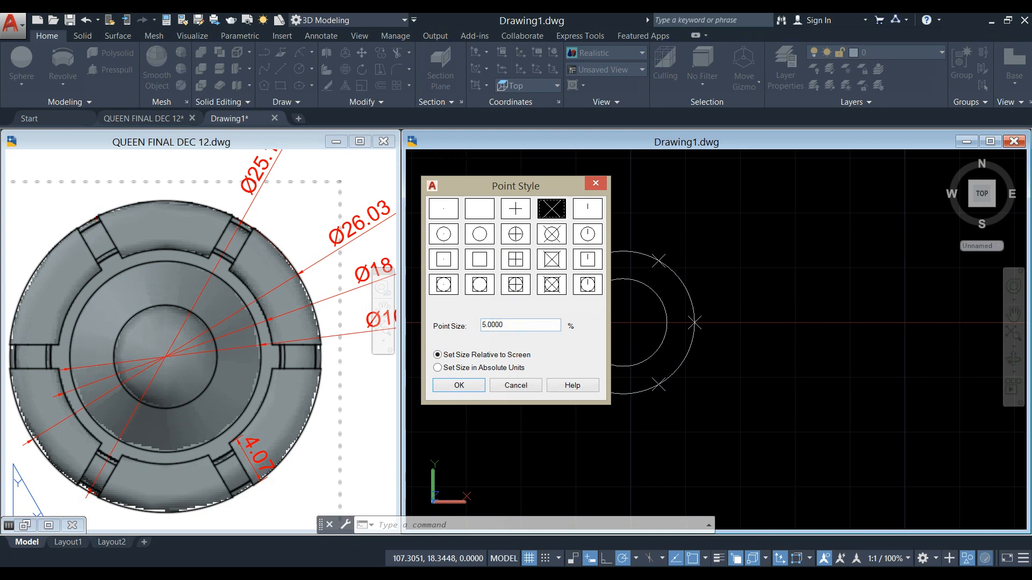
{"action": "left_click", "coordinate": [459, 385]}
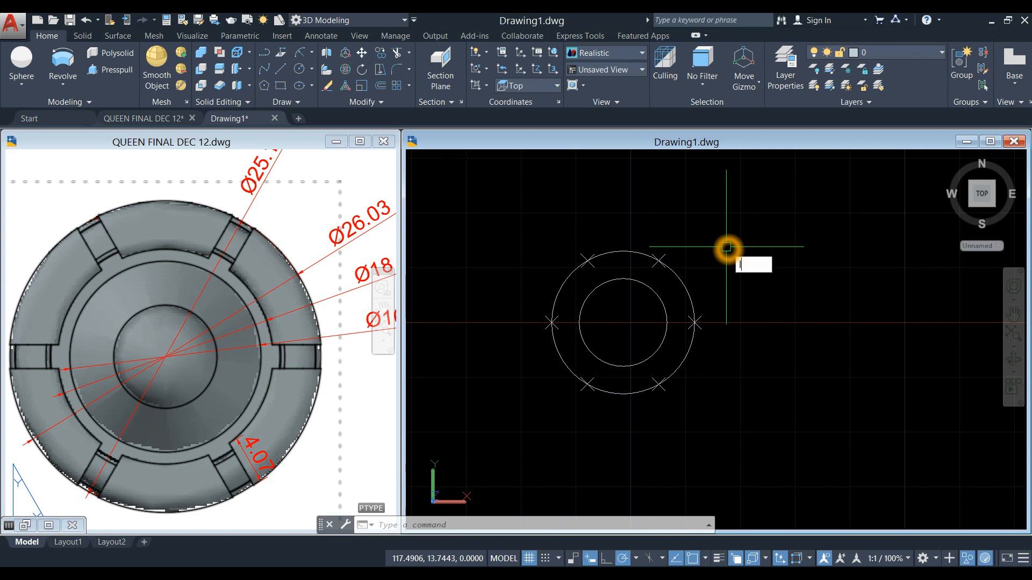
- Draw a line from the upper-right division point of the outer circle through the centre to the lower-left division point
{"action": "type", "text": "L"}
{"action": "key", "text": "Return"}
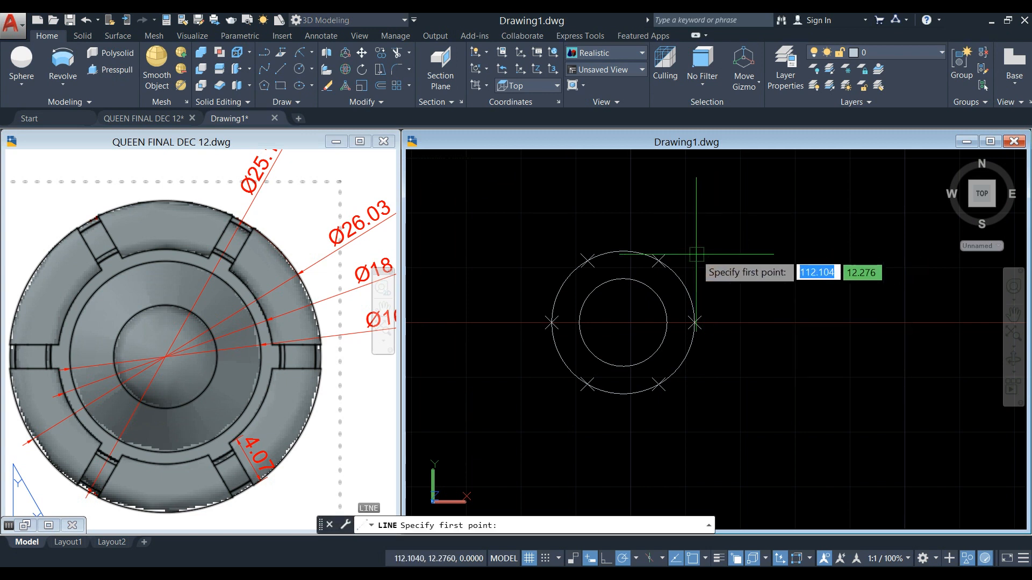
{"action": "left_click", "coordinate": [660, 261]}
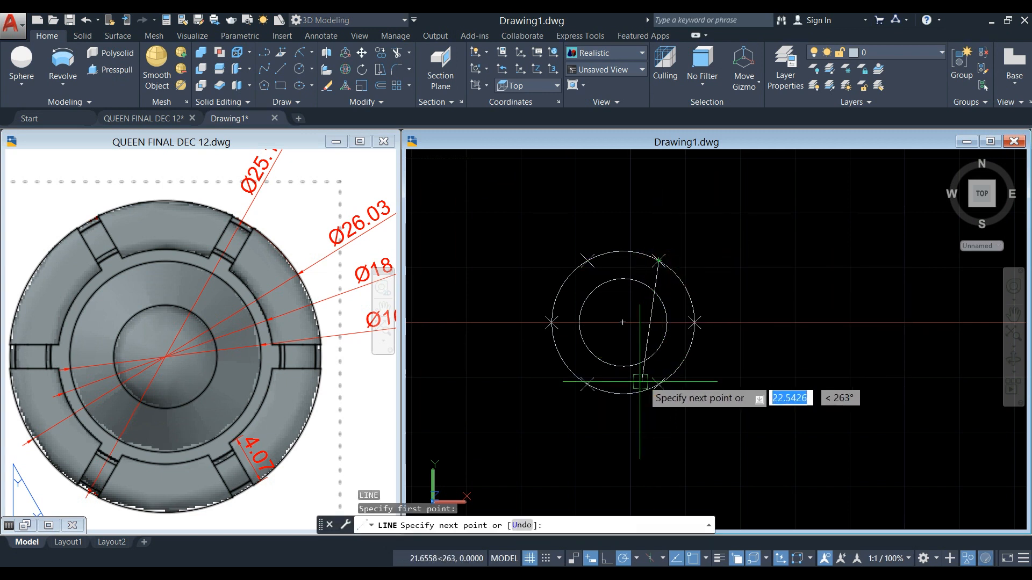
{"action": "left_click", "coordinate": [585, 384]}
{"action": "right_click", "coordinate": [705, 259]}
{"action": "left_click", "coordinate": [712, 271]}
- Draw a second diagonal line from the upper-left division point of the outer circle to the lower-right division point
{"action": "right_click", "coordinate": [705, 259]}
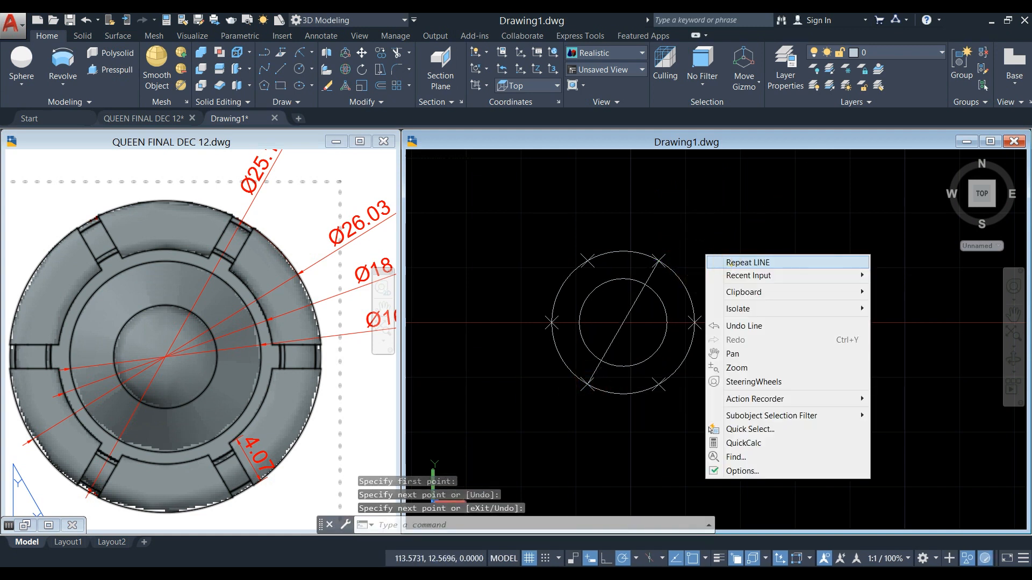
{"action": "left_click", "coordinate": [717, 267]}
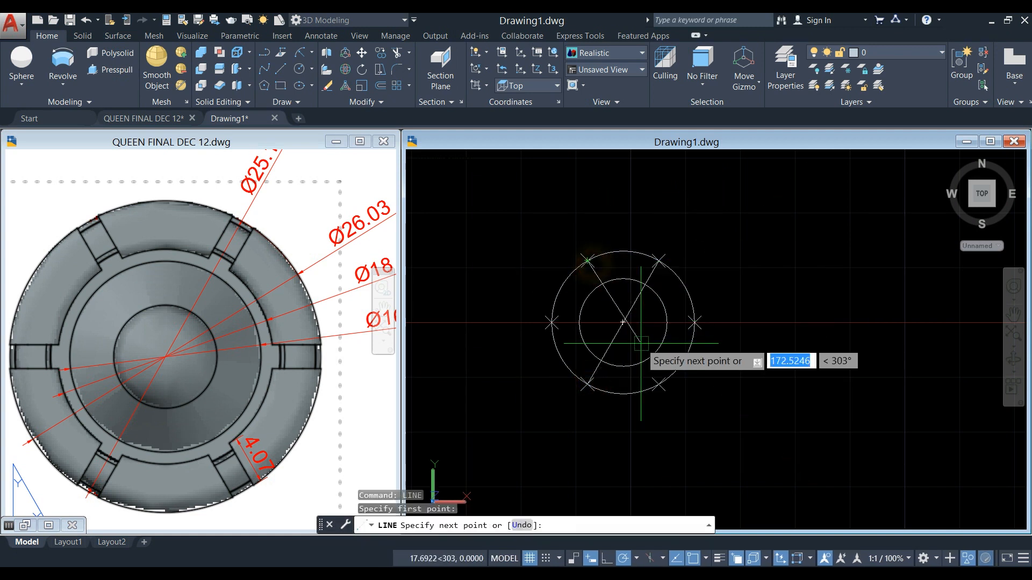
{"action": "left_click", "coordinate": [659, 384]}
{"action": "right_click", "coordinate": [701, 268]}
{"action": "left_click", "coordinate": [730, 276]}
- Draw a horizontal line joining the right and left division points of the outer circle
{"action": "right_click", "coordinate": [718, 260]}
{"action": "left_click", "coordinate": [760, 262]}
{"action": "left_click", "coordinate": [695, 324]}
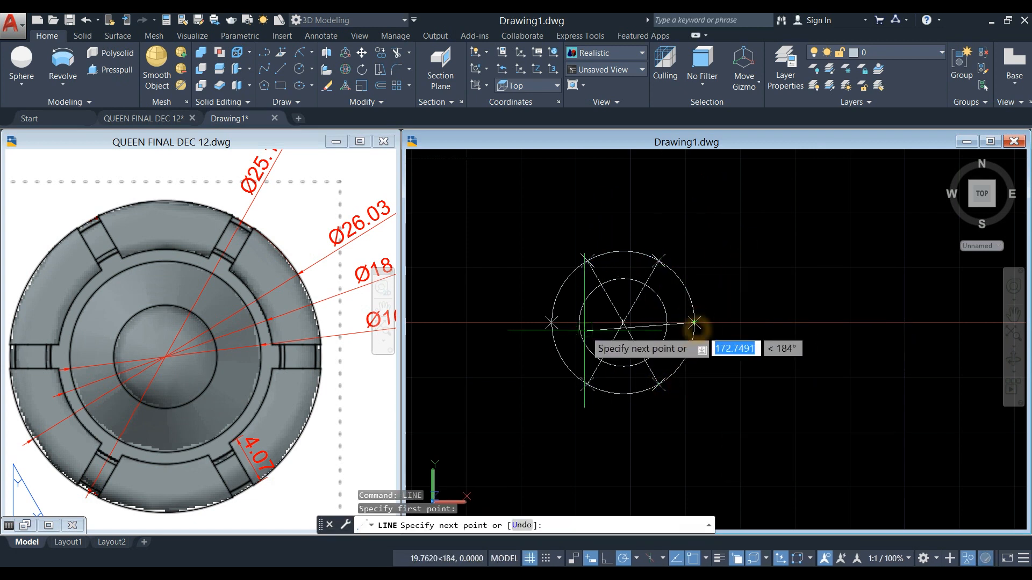
{"action": "left_click", "coordinate": [552, 323]}
{"action": "right_click", "coordinate": [682, 237]}
{"action": "left_click", "coordinate": [709, 243]}
- Select all similar division points on the outer circle and erase them, keeping the circles and lines
{"action": "scroll", "coordinate": [677, 256], "scroll_direction": "up", "scroll_amount": 3}
{"action": "scroll", "coordinate": [653, 261], "scroll_direction": "down", "scroll_amount": 2}
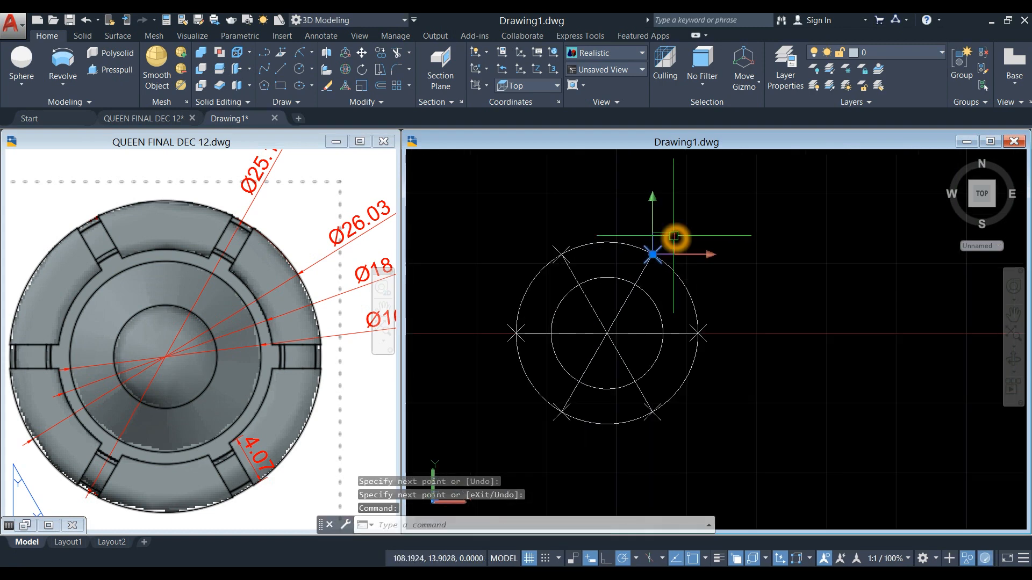
{"action": "right_click", "coordinate": [708, 213]}
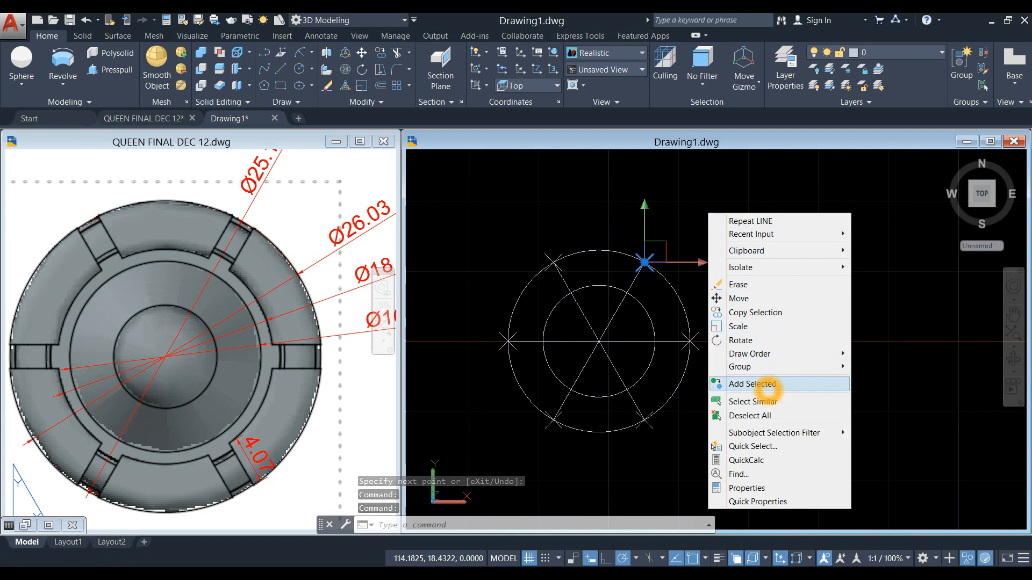
{"action": "left_click", "coordinate": [766, 401]}
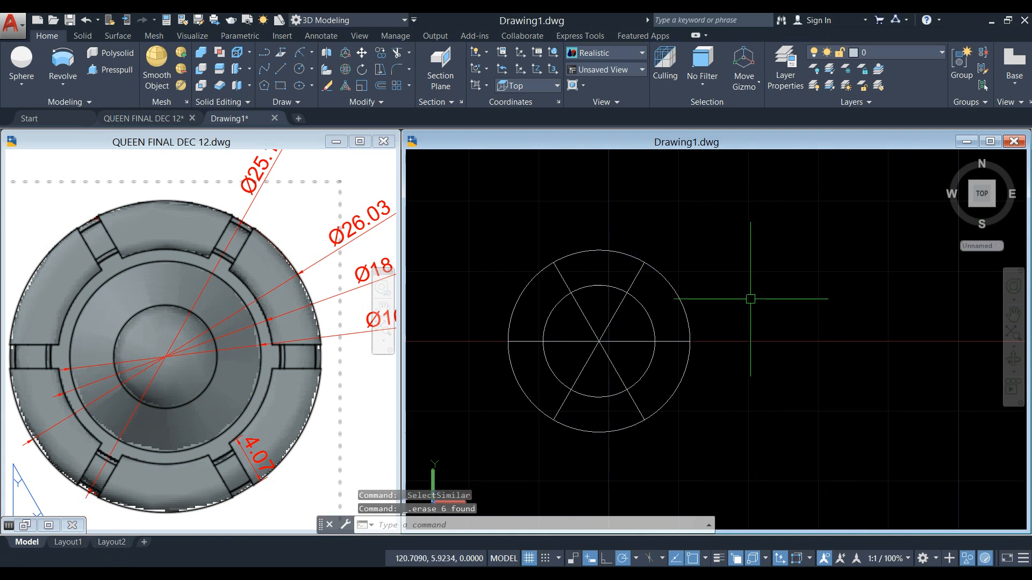
- Offset the diagonal line running from upper right to lower left by 1 mm on both sides
{"action": "left_click", "coordinate": [636, 275]}
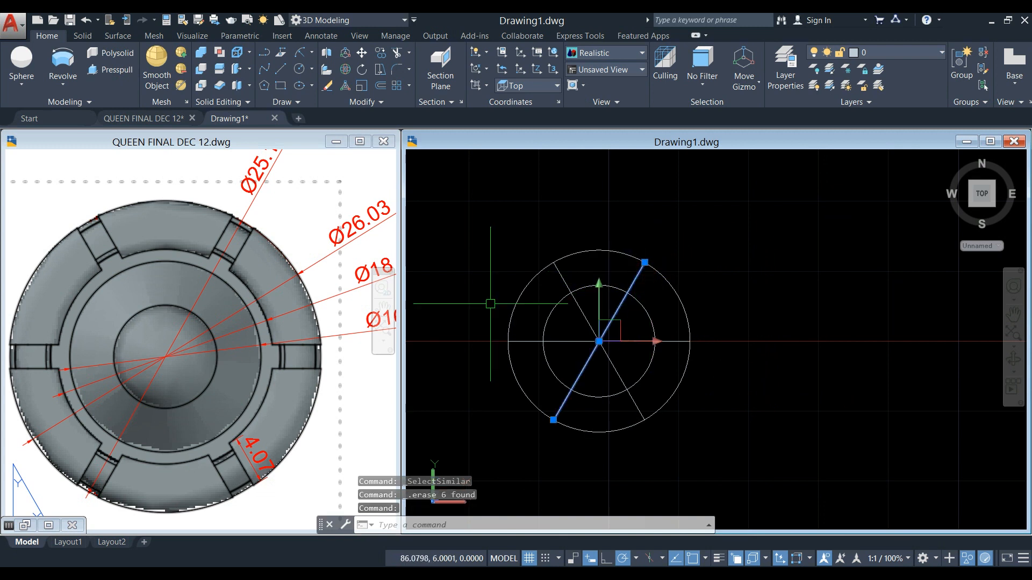
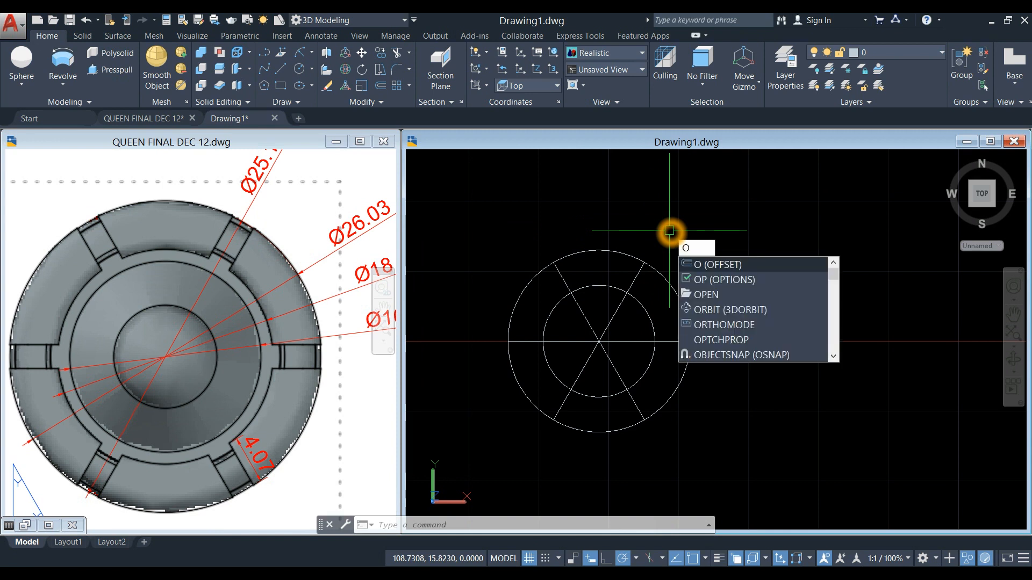
{"action": "key", "text": "Return"}
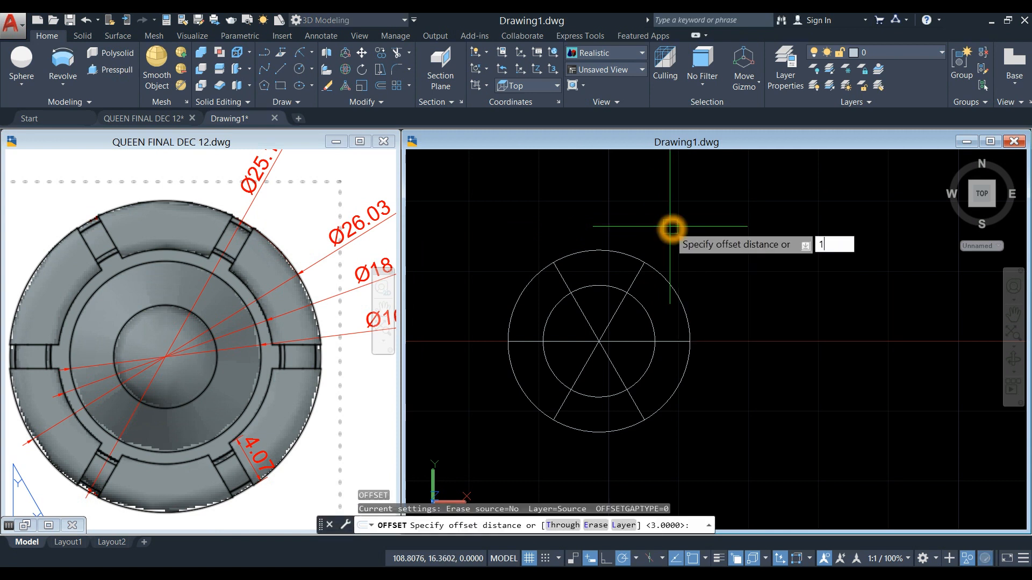
{"action": "type", "text": "1"}
{"action": "key", "text": "Return"}
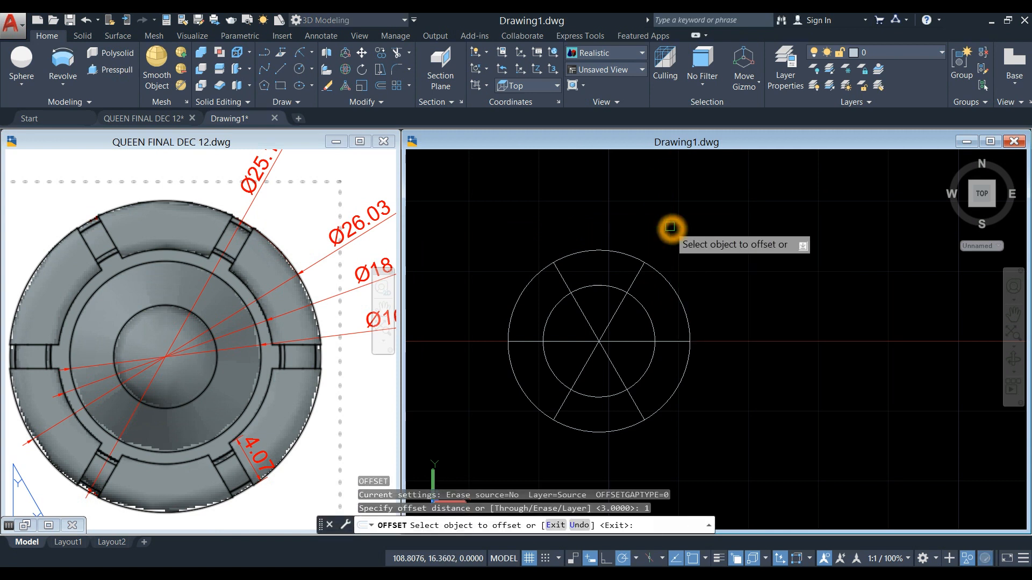
{"action": "left_click", "coordinate": [638, 277]}
{"action": "scroll", "coordinate": [651, 276], "scroll_direction": "up", "scroll_amount": 3}
{"action": "left_click", "coordinate": [655, 293]}
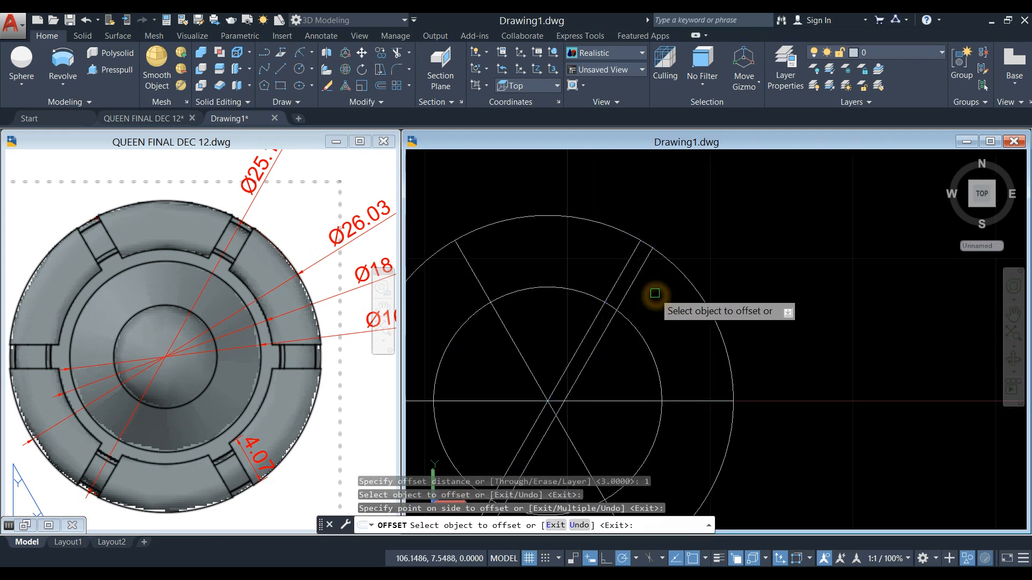
{"action": "left_click", "coordinate": [628, 267]}
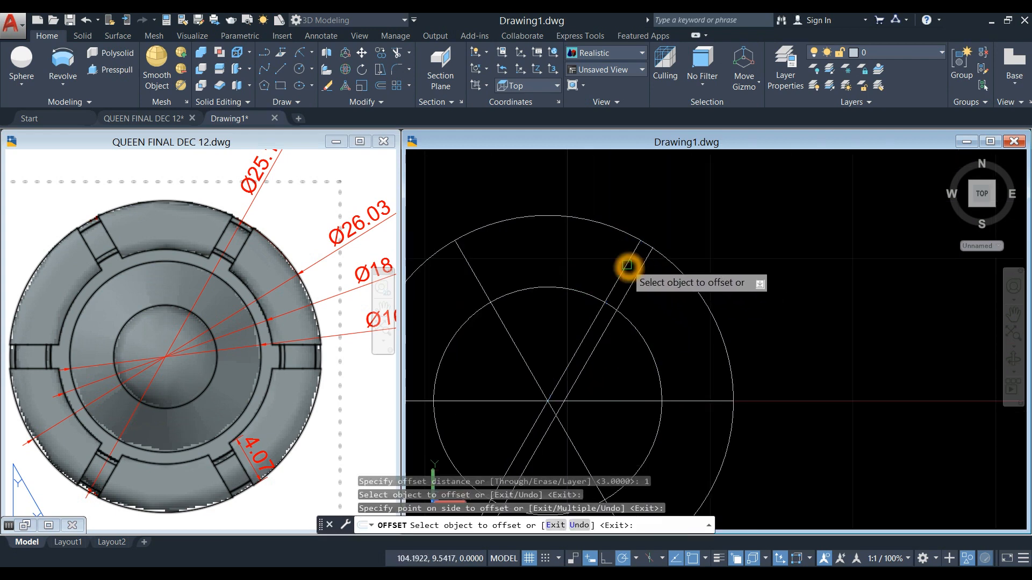
{"action": "left_click", "coordinate": [595, 260]}
- Offset the diagonal line running from upper left to lower right by the same 1 mm on both sides
{"action": "scroll", "coordinate": [599, 262], "scroll_direction": "down", "scroll_amount": 2}
{"action": "left_click", "coordinate": [522, 269]}
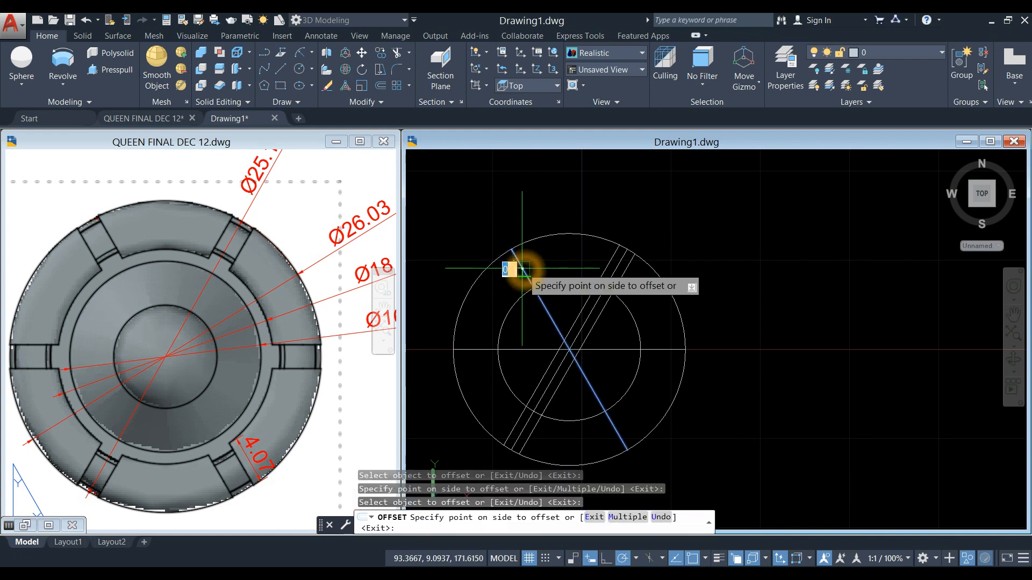
{"action": "left_click", "coordinate": [532, 264]}
{"action": "left_click", "coordinate": [528, 275]}
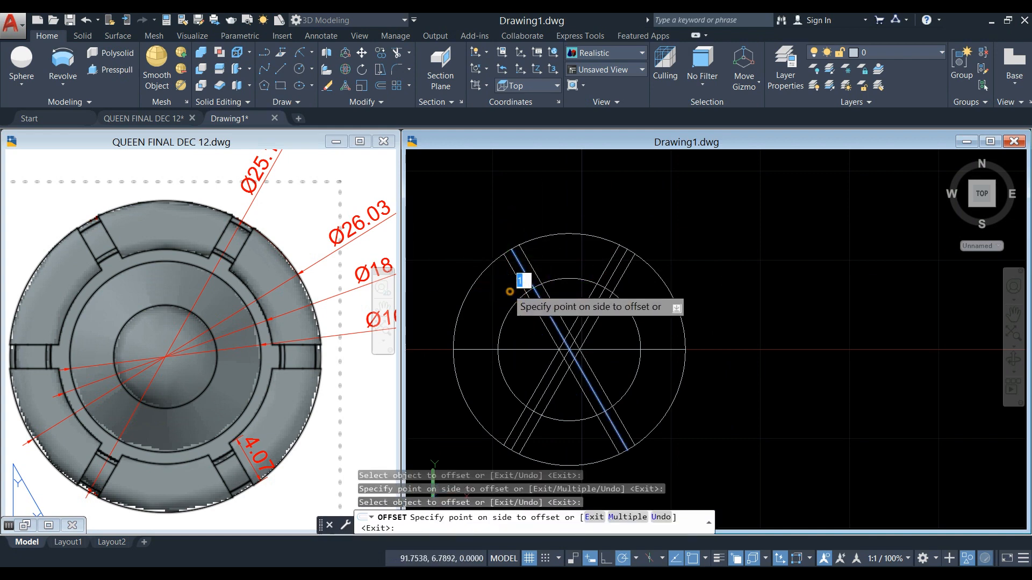
{"action": "left_click", "coordinate": [511, 224]}
- Offset the horizontal centre line by 1 mm above and below, and finish the Offset command
{"action": "left_click", "coordinate": [658, 350]}
{"action": "left_click", "coordinate": [661, 330]}
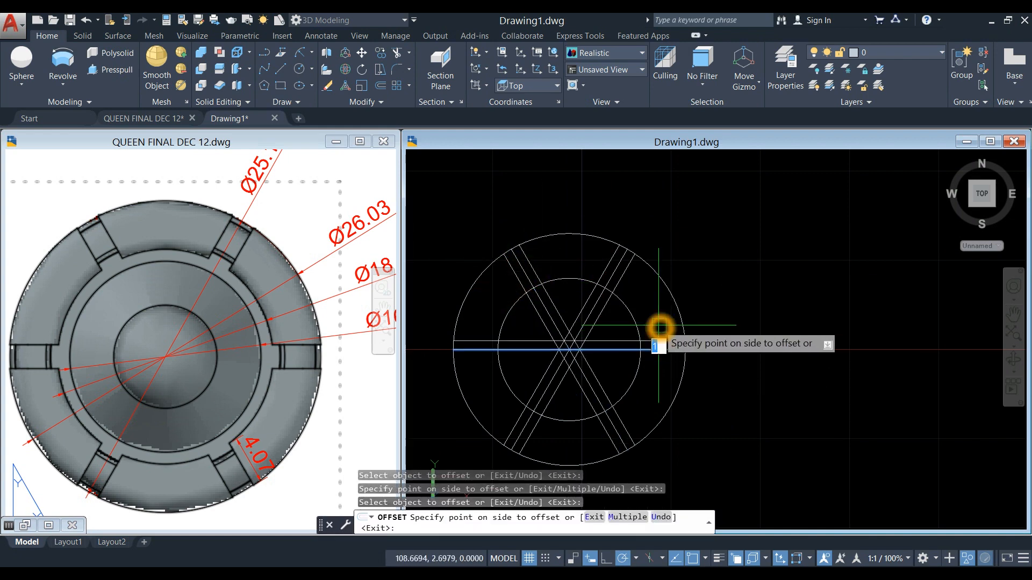
{"action": "left_click", "coordinate": [655, 369]}
{"action": "right_click", "coordinate": [746, 273]}
{"action": "left_click", "coordinate": [763, 363]}
{"action": "scroll", "coordinate": [750, 283], "scroll_direction": "down", "scroll_amount": 2}
{"action": "left_click_drag", "start_coordinate": [750, 284], "coordinate": [763, 270]}
{"action": "key", "text": "Escape"}
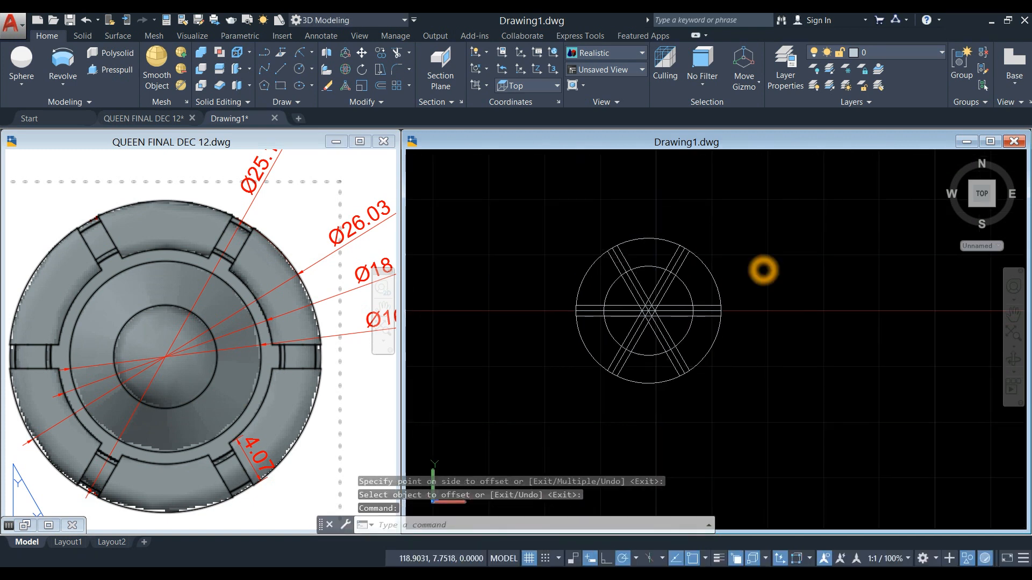
- Trim the spoke lines crossing the area inside the inner circle with a crossing window over the centre
{"action": "key", "text": "Return"}
{"action": "key", "text": "Return"}
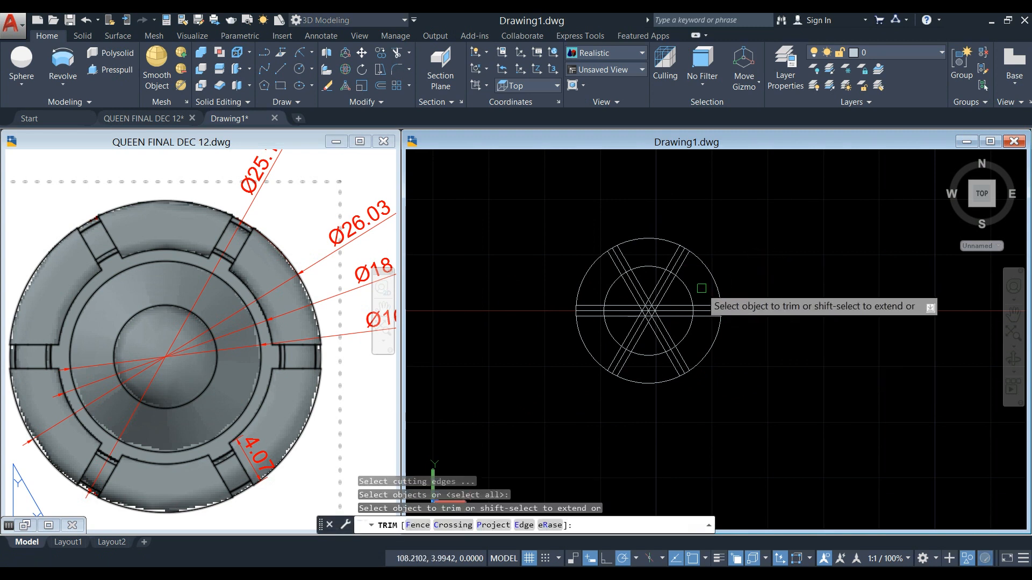
{"action": "scroll", "coordinate": [699, 293], "scroll_direction": "up", "scroll_amount": 3}
{"action": "left_click", "coordinate": [672, 372]}
{"action": "left_click", "coordinate": [555, 281]}
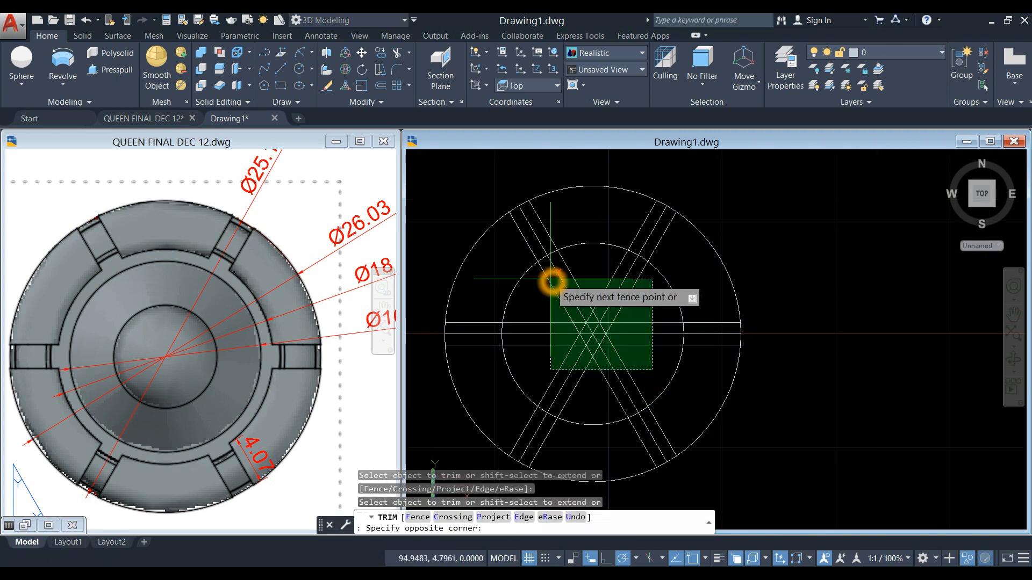
- Trim away the inner circle's arcs between the six spokes, keeping only the short arcs that close their inner ends
{"action": "left_click", "coordinate": [593, 272]}
{"action": "left_click", "coordinate": [592, 244]}
{"action": "left_click", "coordinate": [518, 282]}
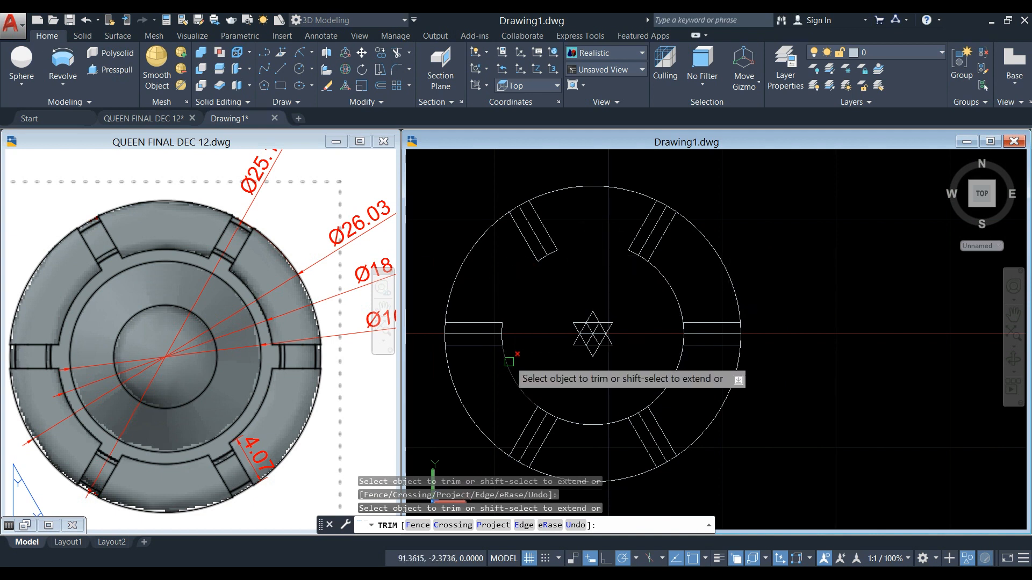
{"action": "left_click", "coordinate": [657, 396]}
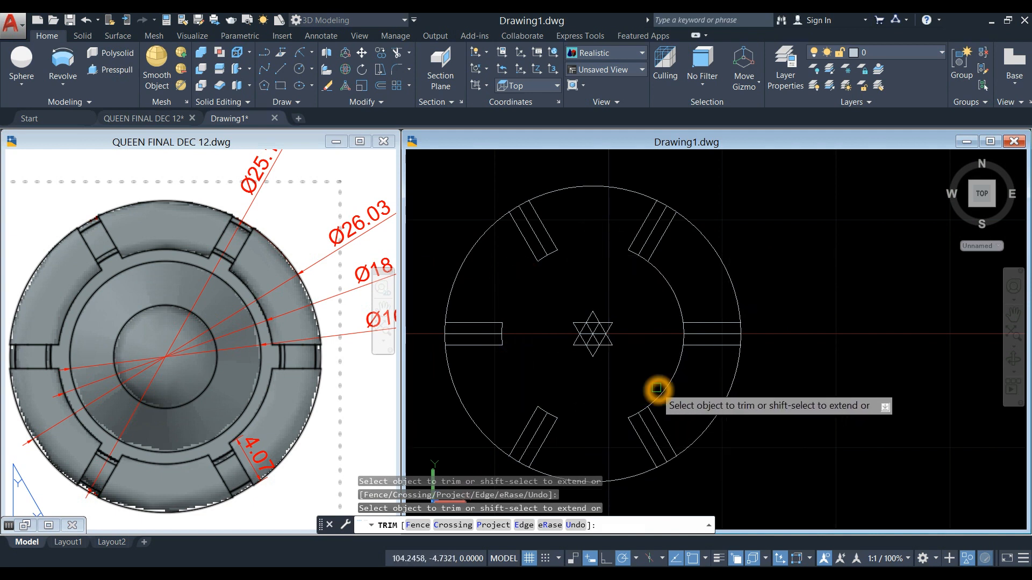
{"action": "left_click", "coordinate": [675, 296]}
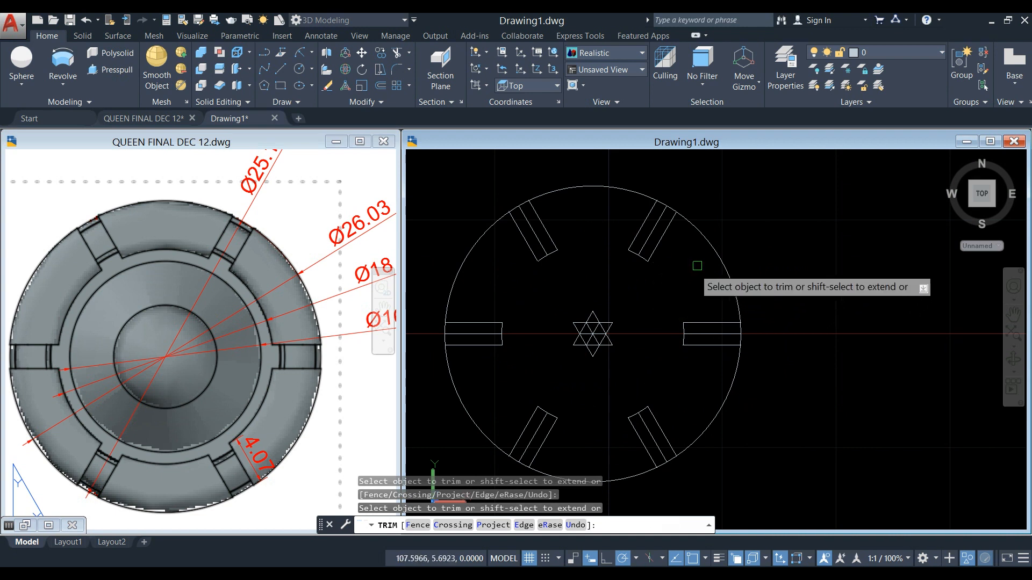
- Trim away the outer circle's arcs between neighbouring spokes, keeping the short arcs at the outer ends of the six slots
{"action": "left_click", "coordinate": [614, 187]}
{"action": "left_click", "coordinate": [476, 265]}
{"action": "left_click", "coordinate": [461, 405]}
{"action": "left_click", "coordinate": [636, 477]}
{"action": "left_click", "coordinate": [729, 402]}
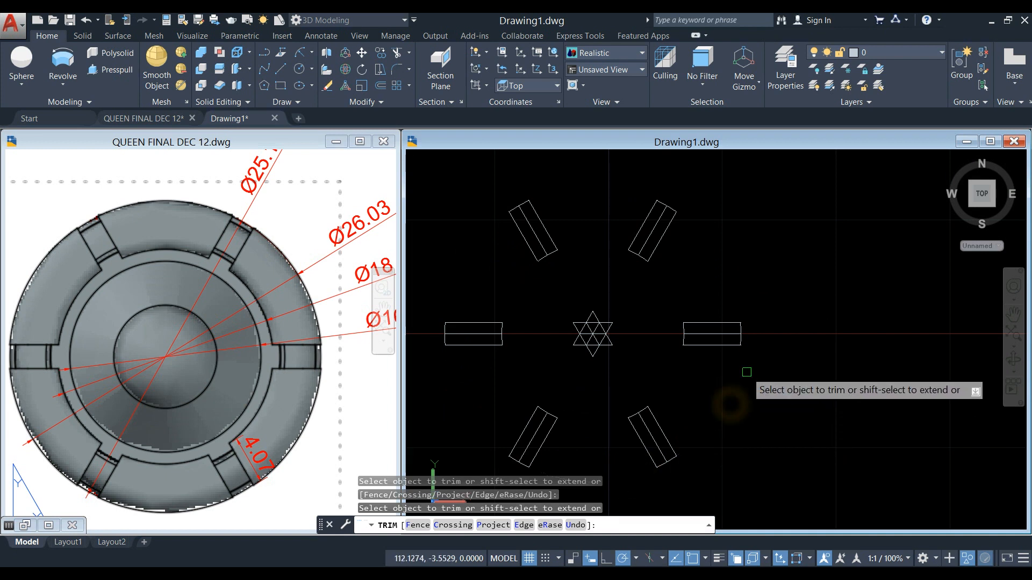
- Trim the line ends that project past the outer arc at both corners of the upper-right slot
{"action": "scroll", "coordinate": [713, 275], "scroll_direction": "up", "scroll_amount": 2}
{"action": "middle_click_drag", "start_coordinate": [713, 277], "coordinate": [752, 468]}
{"action": "scroll", "coordinate": [681, 341], "scroll_direction": "up", "scroll_amount": 5}
{"action": "scroll", "coordinate": [641, 251], "scroll_direction": "up", "scroll_amount": 2}
{"action": "middle_click_drag", "start_coordinate": [778, 331], "coordinate": [610, 246]}
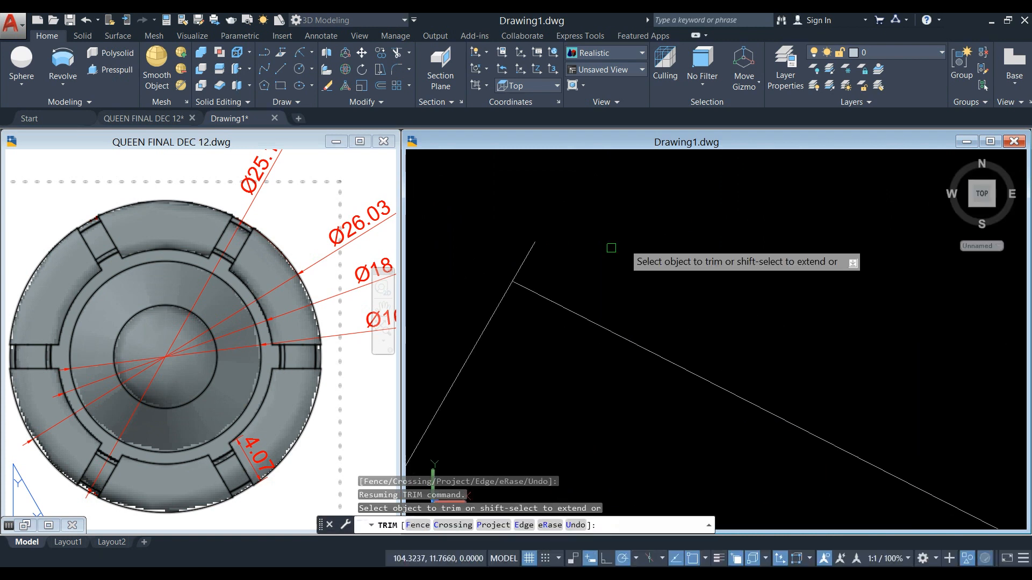
{"action": "left_click", "coordinate": [529, 259]}
{"action": "scroll", "coordinate": [586, 265], "scroll_direction": "down", "scroll_amount": 3}
{"action": "middle_click_drag", "start_coordinate": [807, 403], "coordinate": [710, 343]}
{"action": "scroll", "coordinate": [804, 373], "scroll_direction": "up", "scroll_amount": 2}
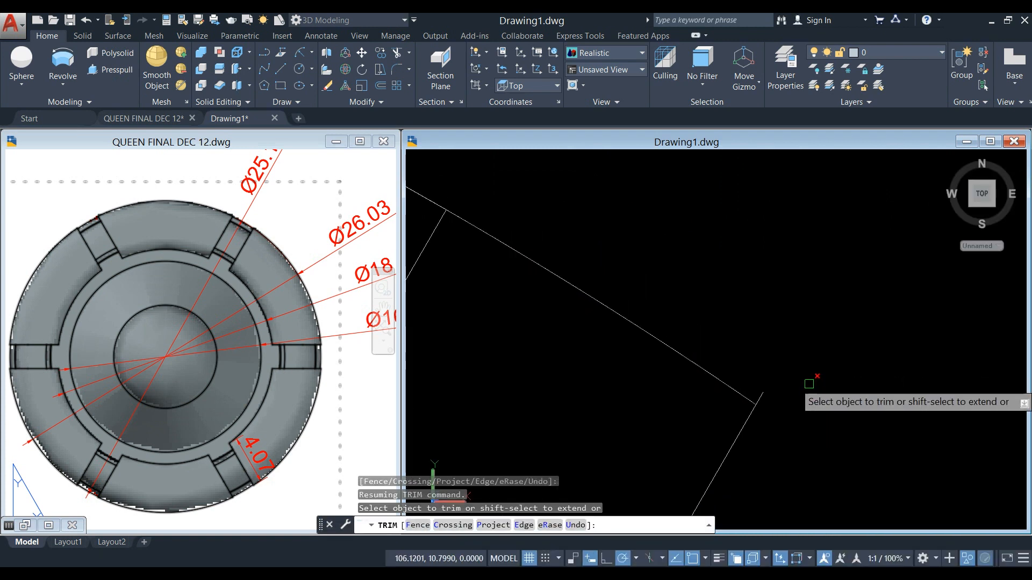
{"action": "scroll", "coordinate": [760, 394], "scroll_direction": "down", "scroll_amount": 3}
- Trim the edge lines projecting past the outer arc of the slot on the right
{"action": "middle_click_drag", "start_coordinate": [767, 390], "coordinate": [732, 282]}
{"action": "scroll", "coordinate": [722, 398], "scroll_direction": "down", "scroll_amount": 4}
{"action": "scroll", "coordinate": [715, 424], "scroll_direction": "up", "scroll_amount": 1}
{"action": "middle_click_drag", "start_coordinate": [713, 469], "coordinate": [649, 261]}
{"action": "scroll", "coordinate": [761, 320], "scroll_direction": "up", "scroll_amount": 2}
{"action": "scroll", "coordinate": [832, 300], "scroll_direction": "up", "scroll_amount": 5}
{"action": "middle_click_drag", "start_coordinate": [825, 350], "coordinate": [693, 347]}
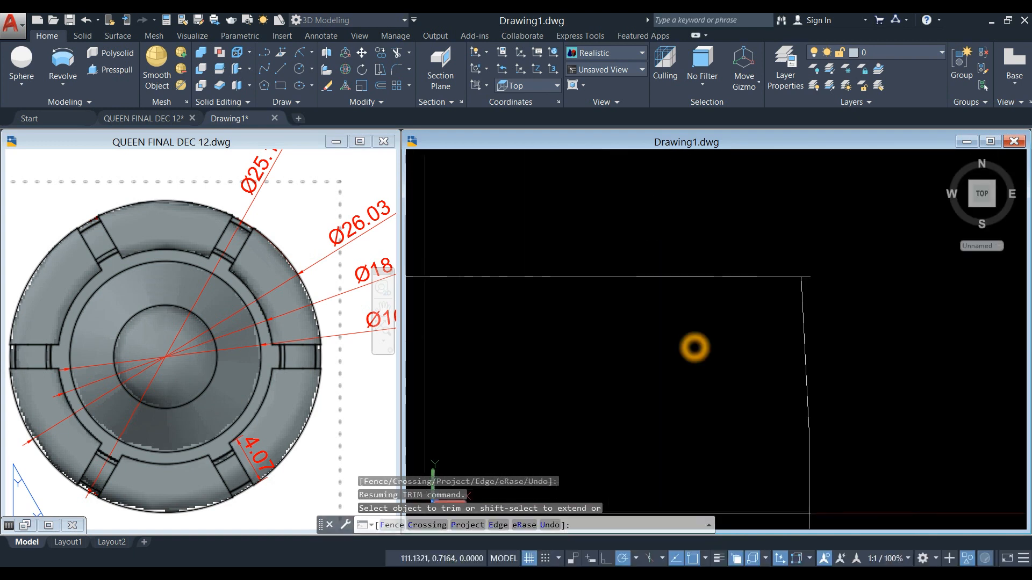
{"action": "middle_click_drag", "start_coordinate": [812, 278], "coordinate": [810, 323]}
{"action": "scroll", "coordinate": [778, 414], "scroll_direction": "down", "scroll_amount": 3}
{"action": "middle_click_drag", "start_coordinate": [778, 414], "coordinate": [672, 349]}
{"action": "scroll", "coordinate": [726, 353], "scroll_direction": "up", "scroll_amount": 2}
{"action": "scroll", "coordinate": [690, 369], "scroll_direction": "up", "scroll_amount": 1}
{"action": "scroll", "coordinate": [698, 350], "scroll_direction": "down", "scroll_amount": 4}
{"action": "scroll", "coordinate": [698, 350], "scroll_direction": "up", "scroll_amount": 5}
{"action": "scroll", "coordinate": [698, 353], "scroll_direction": "down", "scroll_amount": 2}
{"action": "scroll", "coordinate": [699, 352], "scroll_direction": "up", "scroll_amount": 2}
{"action": "scroll", "coordinate": [697, 382], "scroll_direction": "down", "scroll_amount": 1}
- Trim the edge-line overhang past the outer arc of the lower-right slot
{"action": "scroll", "coordinate": [696, 417], "scroll_direction": "down", "scroll_amount": 4}
{"action": "middle_click_drag", "start_coordinate": [696, 416], "coordinate": [707, 305]}
{"action": "scroll", "coordinate": [647, 377], "scroll_direction": "up", "scroll_amount": 6}
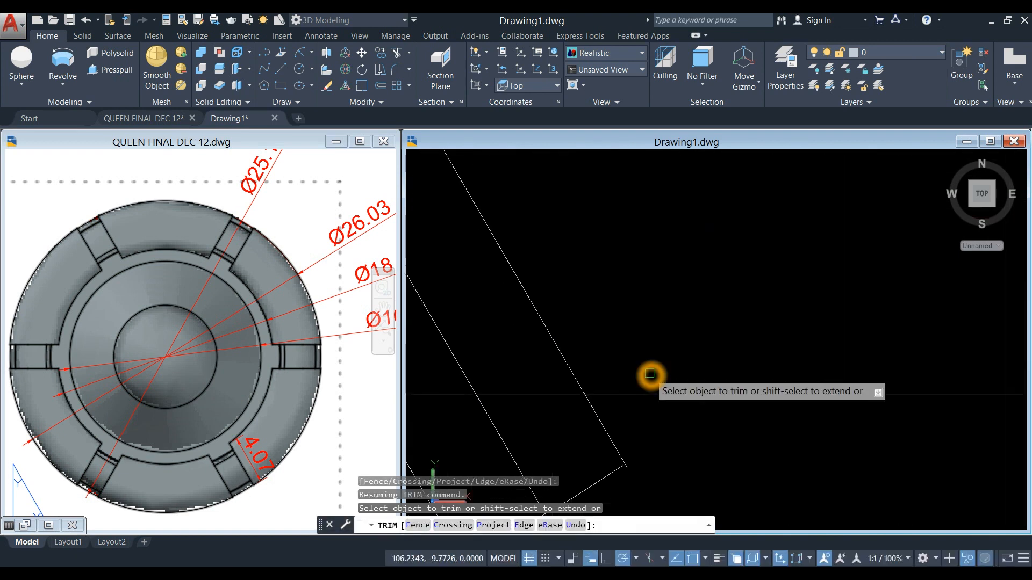
{"action": "scroll", "coordinate": [694, 367], "scroll_direction": "up", "scroll_amount": 4}
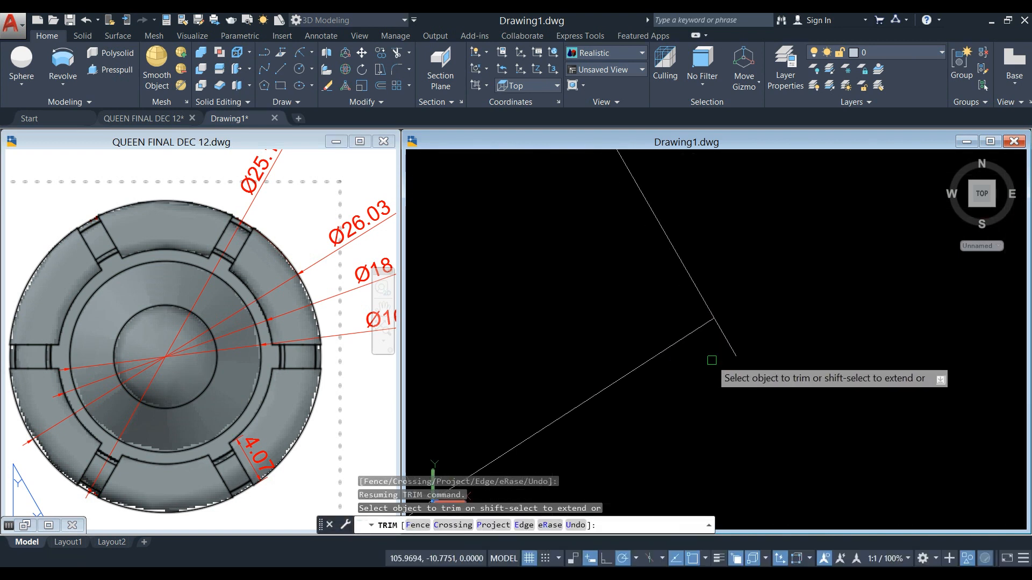
{"action": "left_click", "coordinate": [719, 332]}
{"action": "scroll", "coordinate": [719, 338], "scroll_direction": "down", "scroll_amount": 5}
{"action": "scroll", "coordinate": [687, 392], "scroll_direction": "down", "scroll_amount": 2}
{"action": "middle_click_drag", "start_coordinate": [687, 393], "coordinate": [660, 388]}
{"action": "scroll", "coordinate": [698, 343], "scroll_direction": "up", "scroll_amount": 6}
{"action": "scroll", "coordinate": [701, 341], "scroll_direction": "down", "scroll_amount": 6}
- Trim the edge-line overhang beyond the outer arc of the lower-left slot
{"action": "middle_click_drag", "start_coordinate": [518, 408], "coordinate": [675, 362]}
{"action": "scroll", "coordinate": [606, 348], "scroll_direction": "down", "scroll_amount": 2}
{"action": "scroll", "coordinate": [582, 358], "scroll_direction": "up", "scroll_amount": 6}
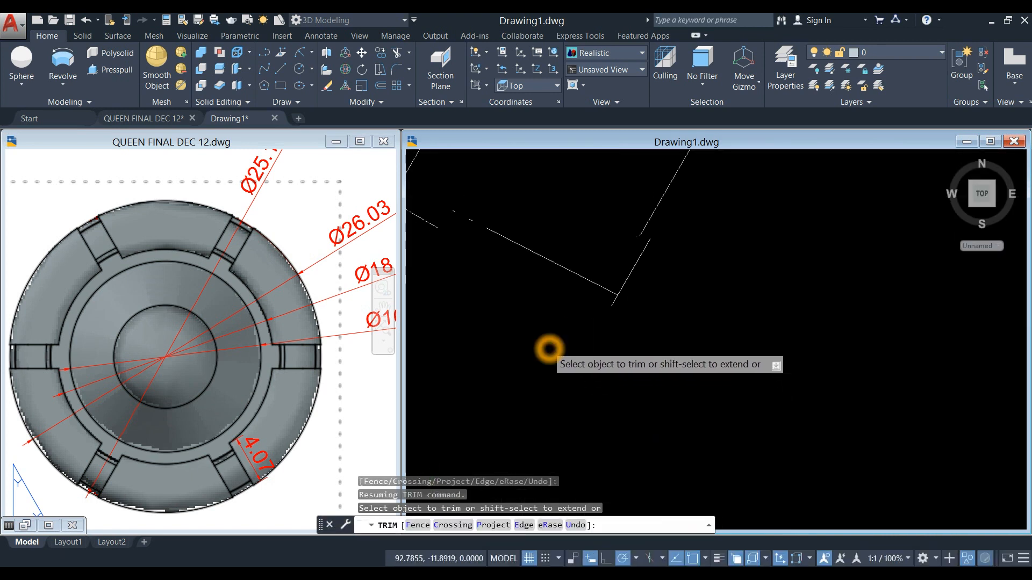
{"action": "middle_click_drag", "start_coordinate": [610, 306], "coordinate": [745, 414]}
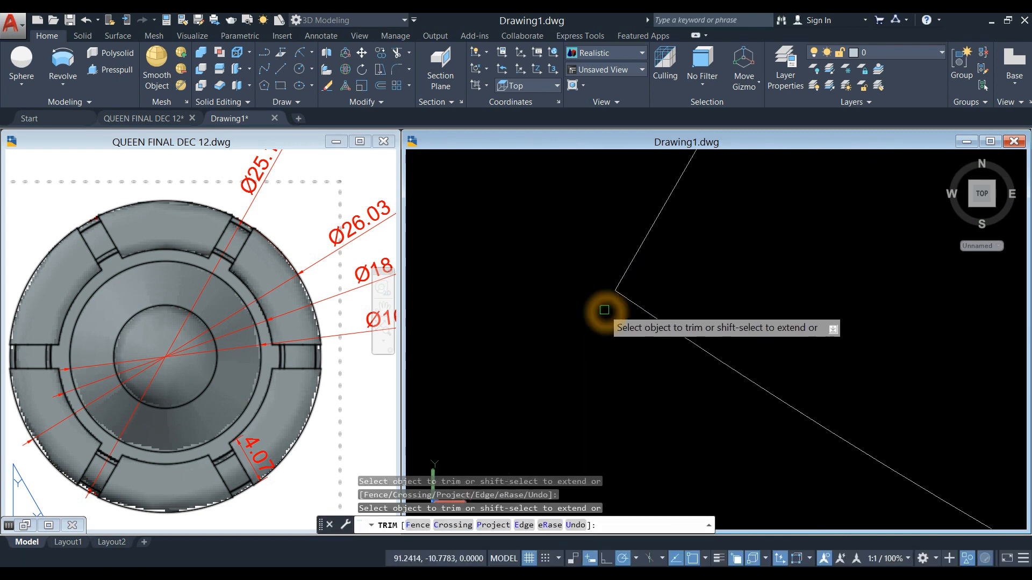
{"action": "scroll", "coordinate": [569, 345], "scroll_direction": "down", "scroll_amount": 2}
- Trim the short line ends sticking out past the outer arc of the slot on the left
{"action": "middle_click_drag", "start_coordinate": [572, 341], "coordinate": [640, 449]}
{"action": "scroll", "coordinate": [640, 450], "scroll_direction": "down", "scroll_amount": 1}
{"action": "scroll", "coordinate": [604, 352], "scroll_direction": "up", "scroll_amount": 5}
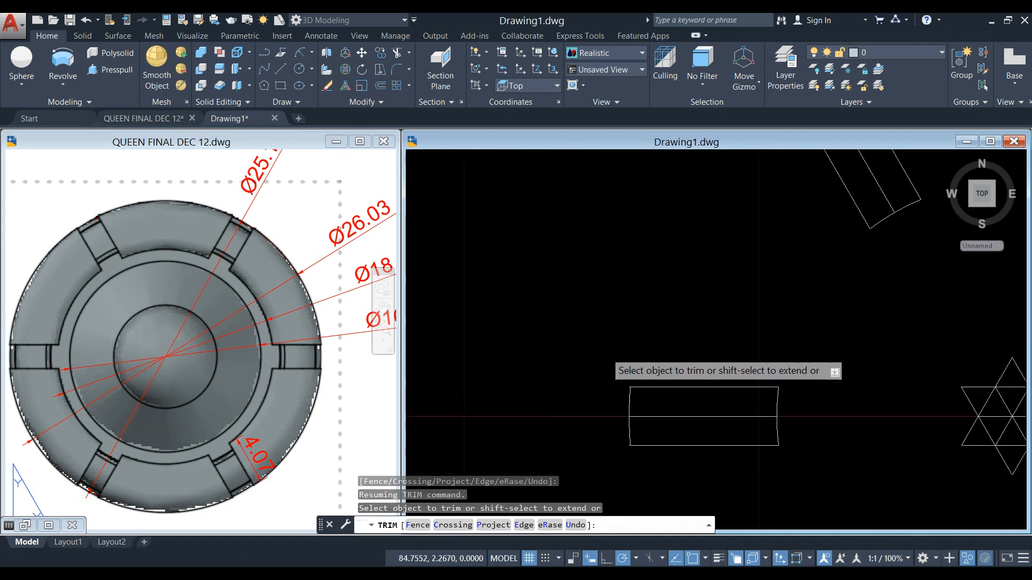
{"action": "scroll", "coordinate": [652, 430], "scroll_direction": "up", "scroll_amount": 5}
{"action": "left_click", "coordinate": [622, 352]}
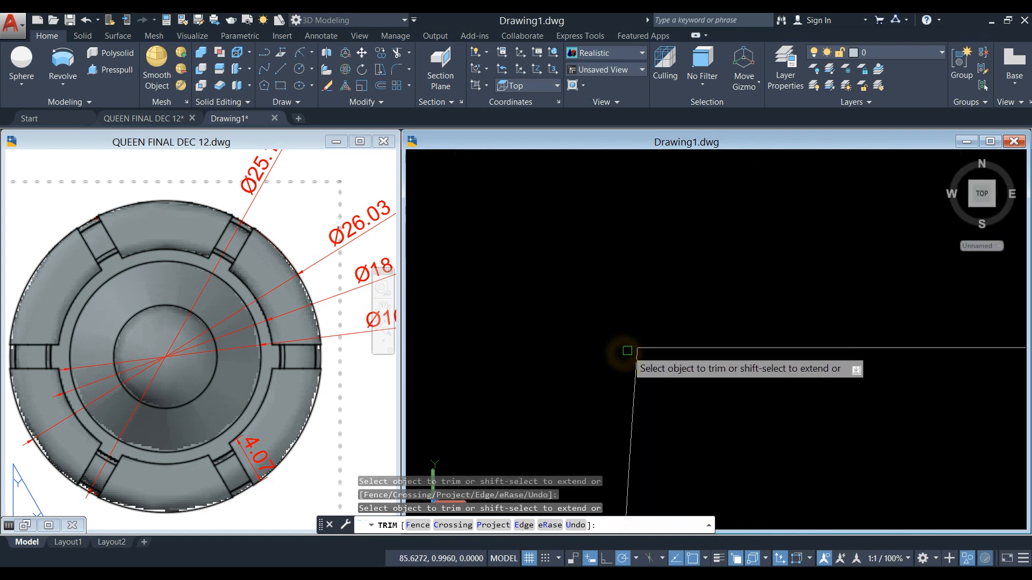
{"action": "scroll", "coordinate": [638, 419], "scroll_direction": "down", "scroll_amount": 2}
{"action": "middle_click_drag", "start_coordinate": [638, 420], "coordinate": [645, 351]}
{"action": "scroll", "coordinate": [632, 399], "scroll_direction": "up", "scroll_amount": 8}
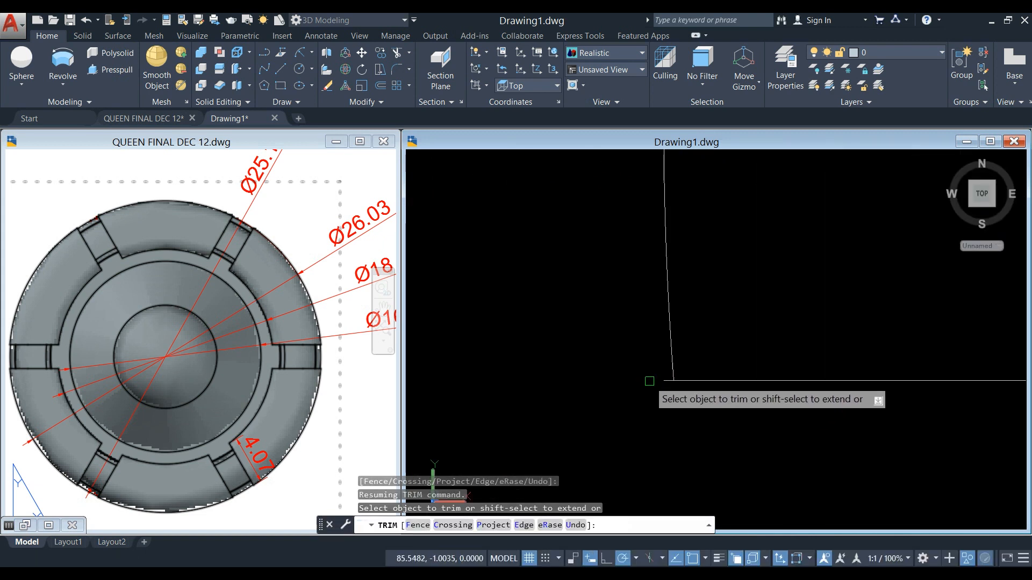
{"action": "scroll", "coordinate": [663, 387], "scroll_direction": "down", "scroll_amount": 5}
- Trim the line overhangs at both outer corners of the upper-left slot and finish the Trim command
{"action": "middle_click_drag", "start_coordinate": [665, 392], "coordinate": [704, 348]}
{"action": "scroll", "coordinate": [661, 322], "scroll_direction": "up", "scroll_amount": 6}
{"action": "scroll", "coordinate": [645, 312], "scroll_direction": "up", "scroll_amount": 6}
{"action": "left_click", "coordinate": [731, 331]}
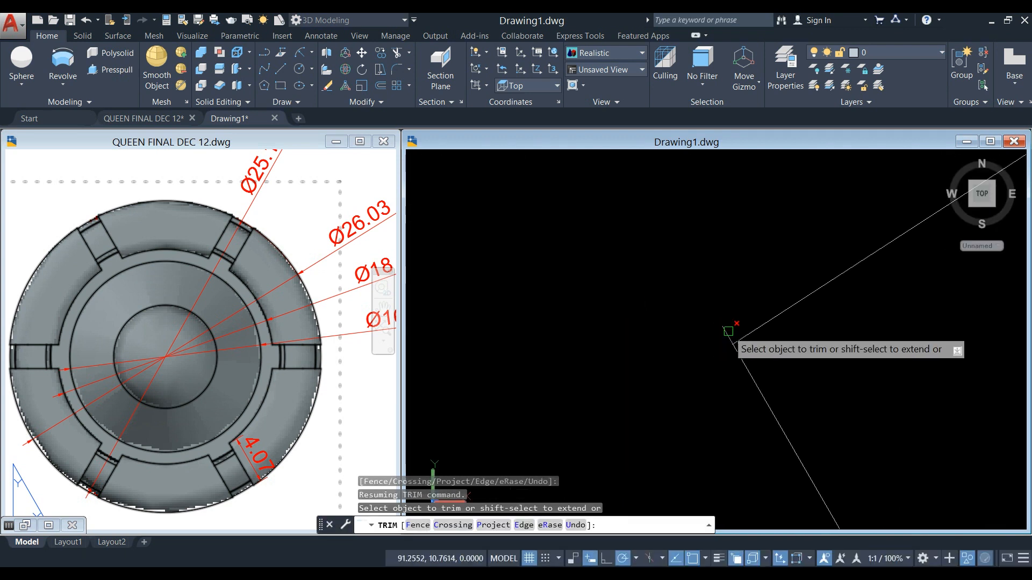
{"action": "scroll", "coordinate": [728, 335], "scroll_direction": "down", "scroll_amount": 7}
{"action": "middle_click_drag", "start_coordinate": [725, 336], "coordinate": [557, 417]}
{"action": "scroll", "coordinate": [706, 324], "scroll_direction": "up", "scroll_amount": 10}
{"action": "left_click", "coordinate": [652, 421]}
{"action": "scroll", "coordinate": [679, 392], "scroll_direction": "down", "scroll_amount": 9}
{"action": "scroll", "coordinate": [730, 422], "scroll_direction": "down", "scroll_amount": 7}
{"action": "middle_click_drag", "start_coordinate": [732, 424], "coordinate": [597, 279]}
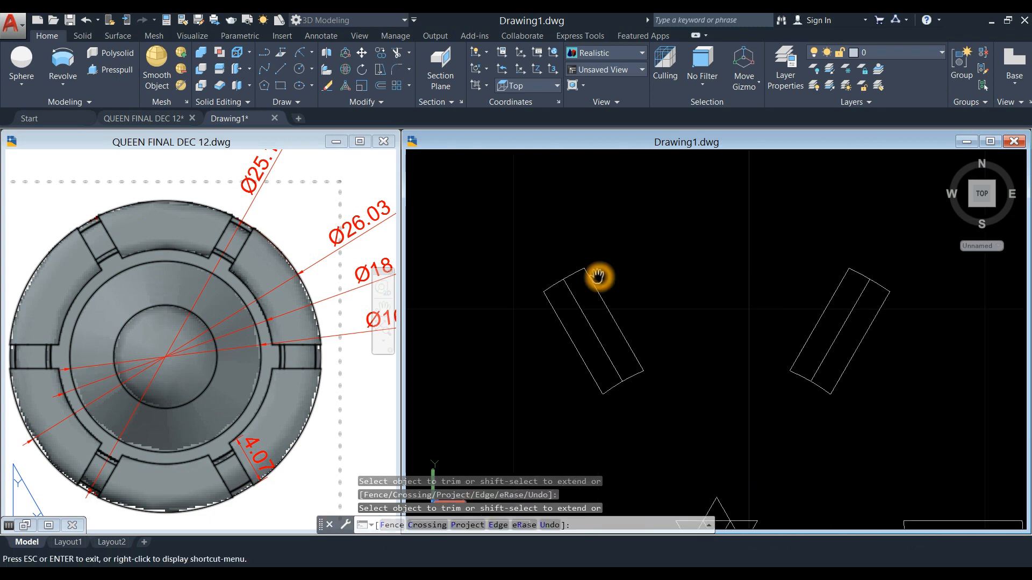
{"action": "scroll", "coordinate": [639, 403], "scroll_direction": "up", "scroll_amount": 6}
{"action": "scroll", "coordinate": [637, 401], "scroll_direction": "down", "scroll_amount": 6}
{"action": "right_click", "coordinate": [675, 317]}
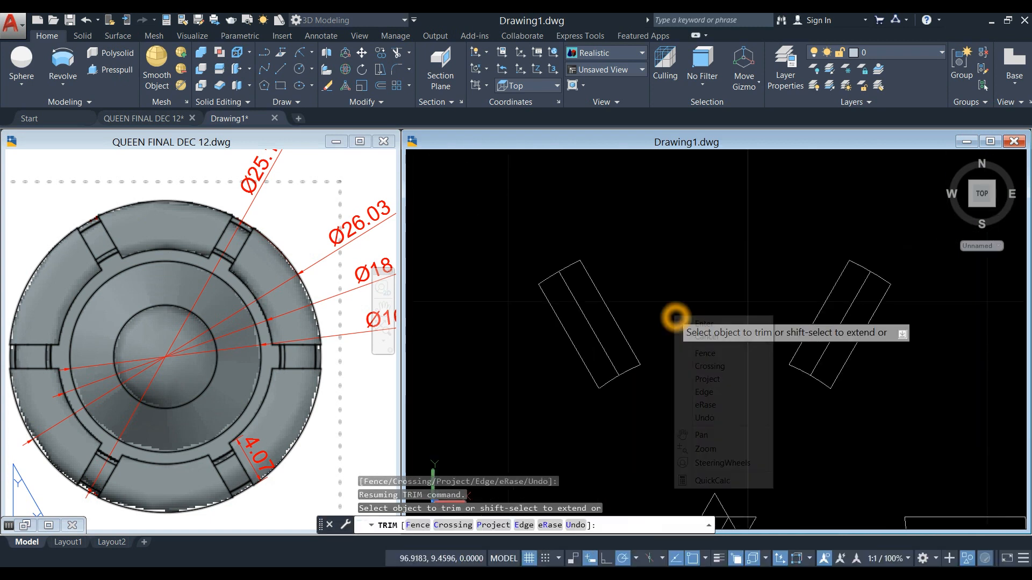
{"action": "left_click", "coordinate": [703, 324]}
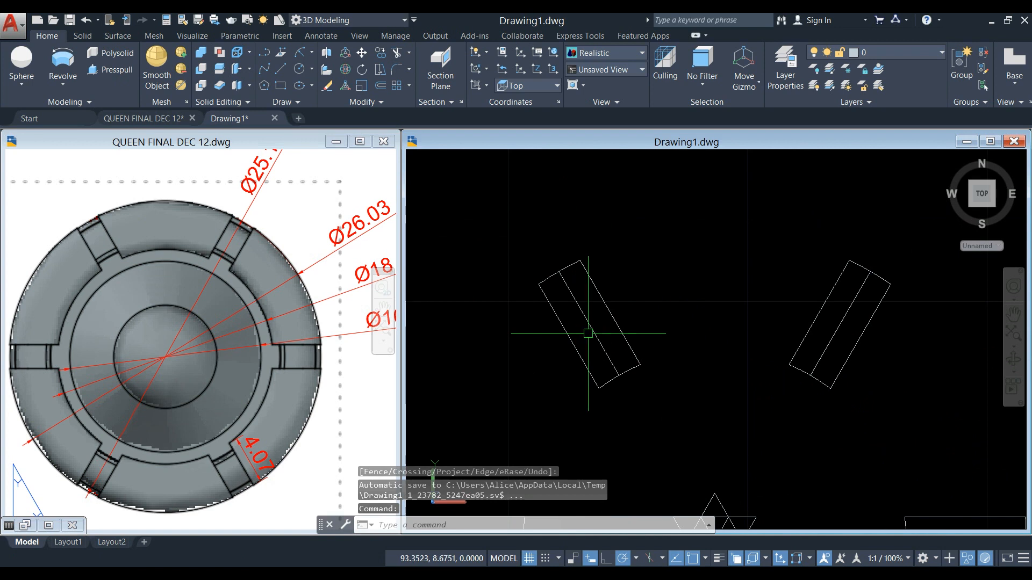
- Delete the centre line running lengthwise through each of the six slots
{"action": "left_click", "coordinate": [591, 334]}
{"action": "key", "text": "Delete"}
{"action": "key", "text": "Escape"}
{"action": "scroll", "coordinate": [759, 357], "scroll_direction": "down", "scroll_amount": 6}
{"action": "scroll", "coordinate": [738, 318], "scroll_direction": "up", "scroll_amount": 6}
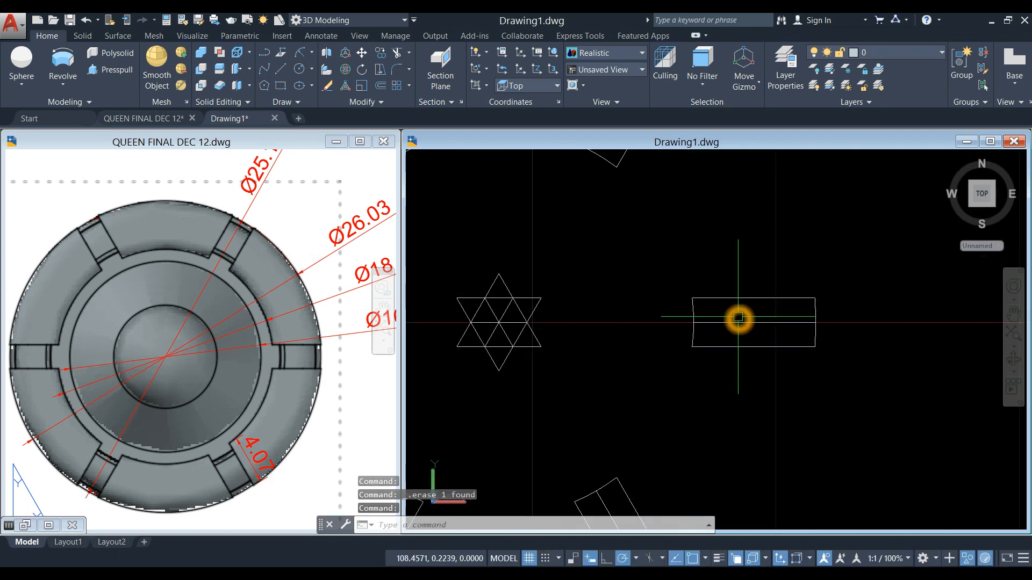
{"action": "key", "text": "Delete"}
{"action": "middle_click_drag", "start_coordinate": [712, 338], "coordinate": [725, 211]}
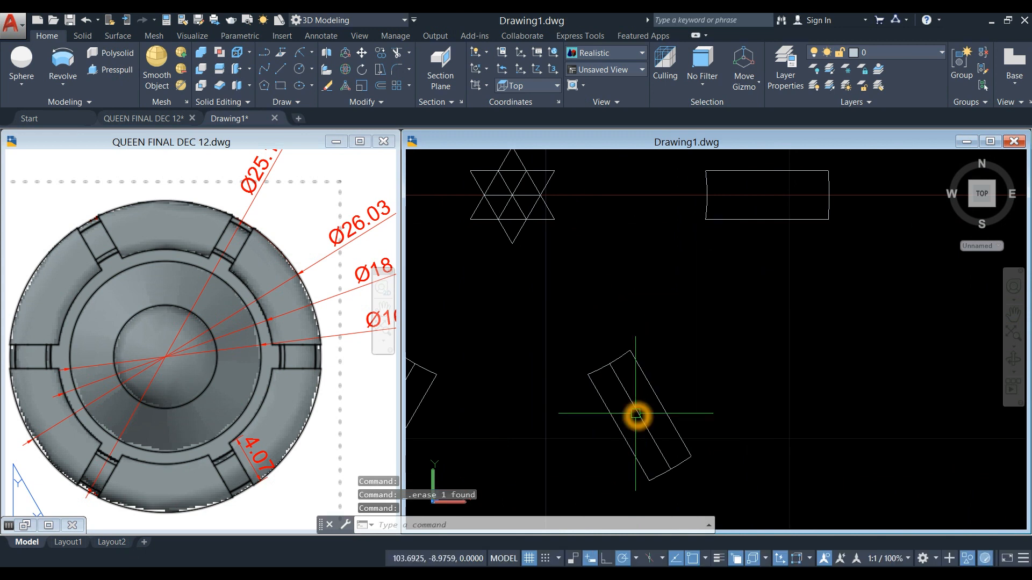
{"action": "key", "text": "Delete"}
{"action": "scroll", "coordinate": [684, 344], "scroll_direction": "down", "scroll_amount": 5}
{"action": "scroll", "coordinate": [622, 375], "scroll_direction": "up", "scroll_amount": 5}
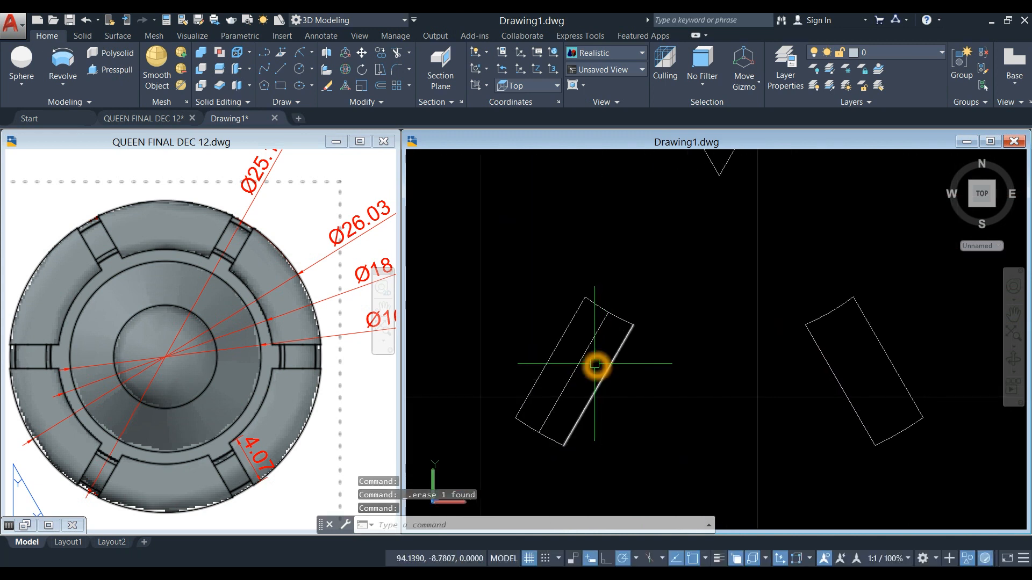
{"action": "left_click", "coordinate": [588, 360]}
{"action": "key", "text": "Delete"}
{"action": "scroll", "coordinate": [618, 362], "scroll_direction": "down", "scroll_amount": 5}
{"action": "scroll", "coordinate": [669, 369], "scroll_direction": "up", "scroll_amount": 3}
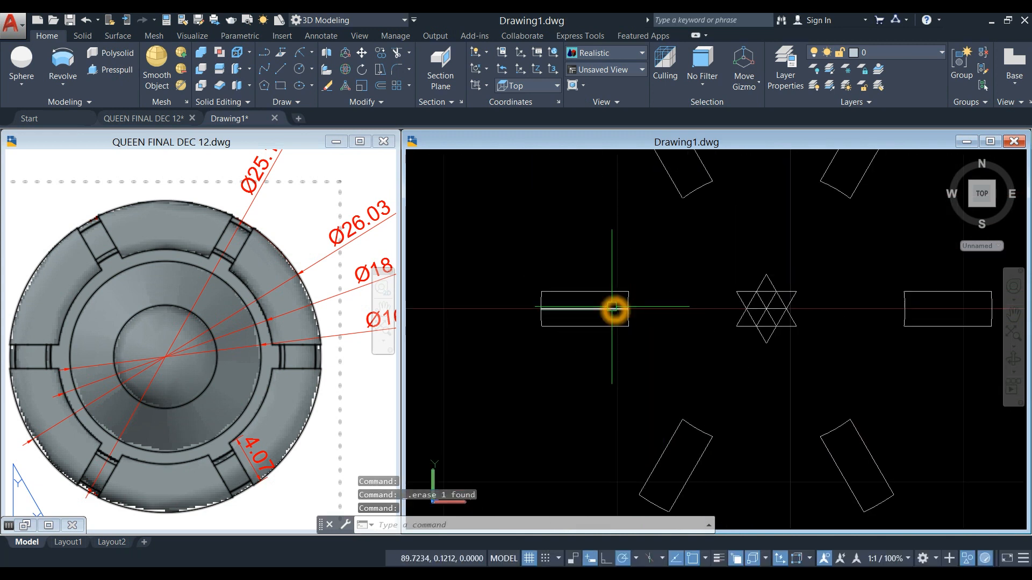
- Delete the leftover star-shaped line segments at the centre of the slot pattern
{"action": "left_click", "coordinate": [859, 363]}
{"action": "left_click", "coordinate": [692, 255]}
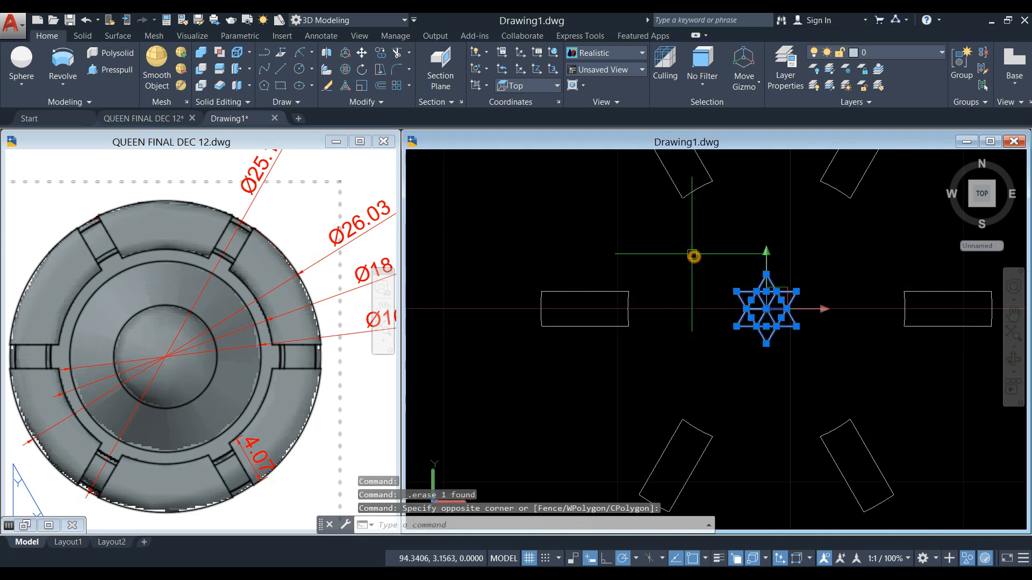
{"action": "key", "text": "Delete"}
- Join the separate edges and arcs of all six slots into closed outlines
{"action": "scroll", "coordinate": [742, 291], "scroll_direction": "down", "scroll_amount": 5}
{"action": "scroll", "coordinate": [661, 293], "scroll_direction": "up", "scroll_amount": 6}
{"action": "left_click", "coordinate": [658, 285]}
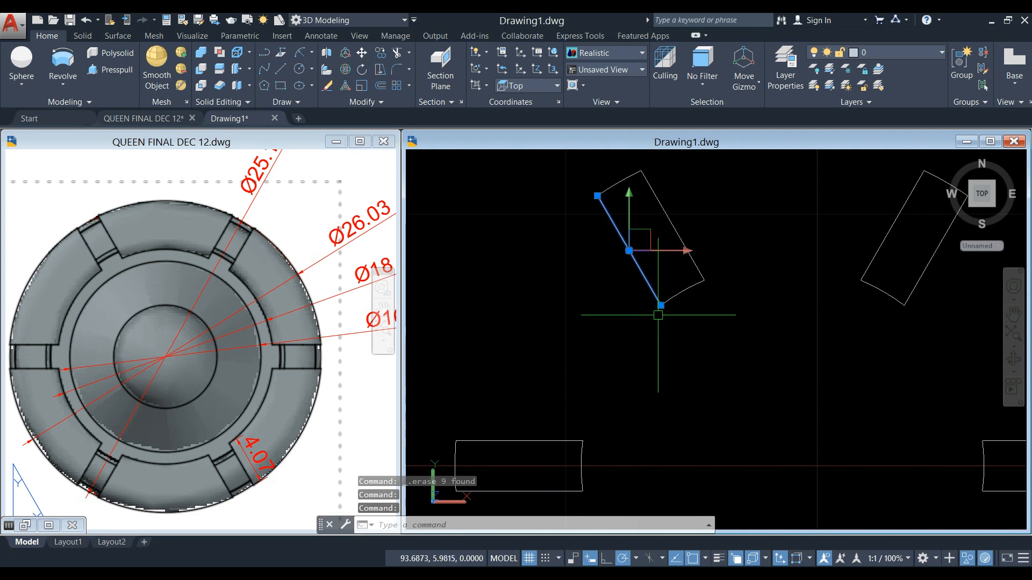
{"action": "key", "text": "Escape"}
{"action": "scroll", "coordinate": [721, 309], "scroll_direction": "down", "scroll_amount": 8}
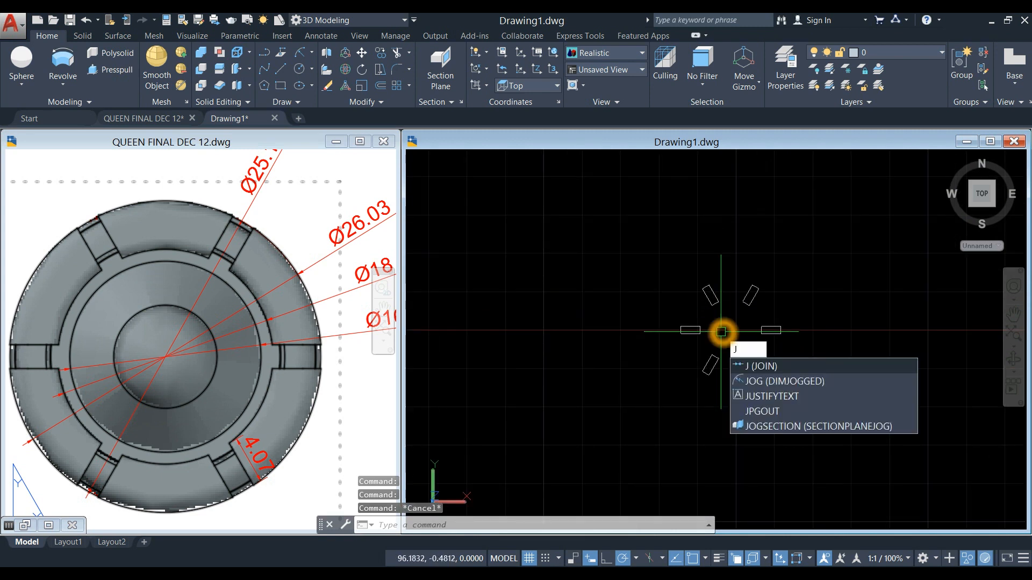
{"action": "key", "text": "Return"}
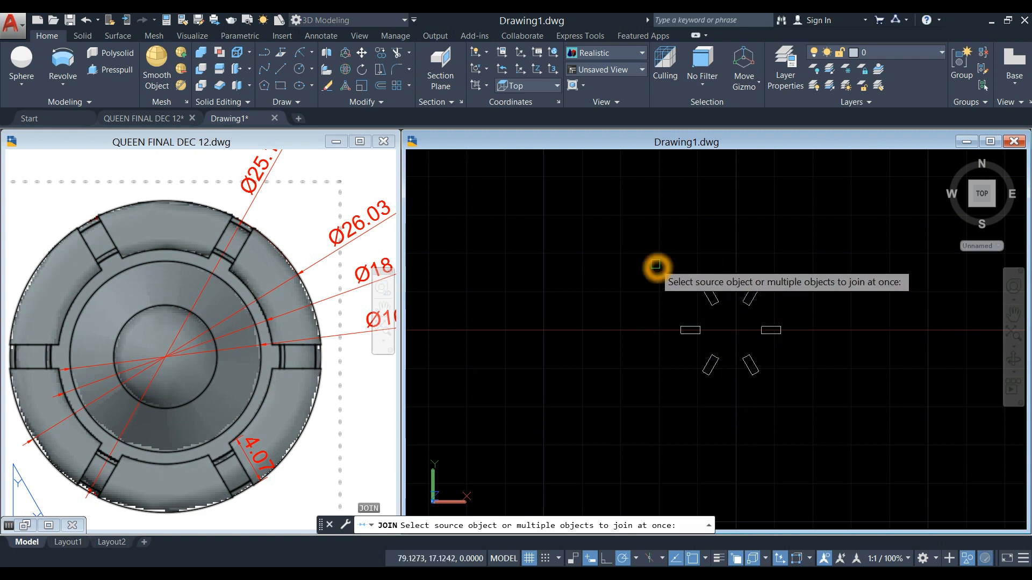
{"action": "left_click", "coordinate": [654, 262]}
{"action": "left_click", "coordinate": [776, 394]}
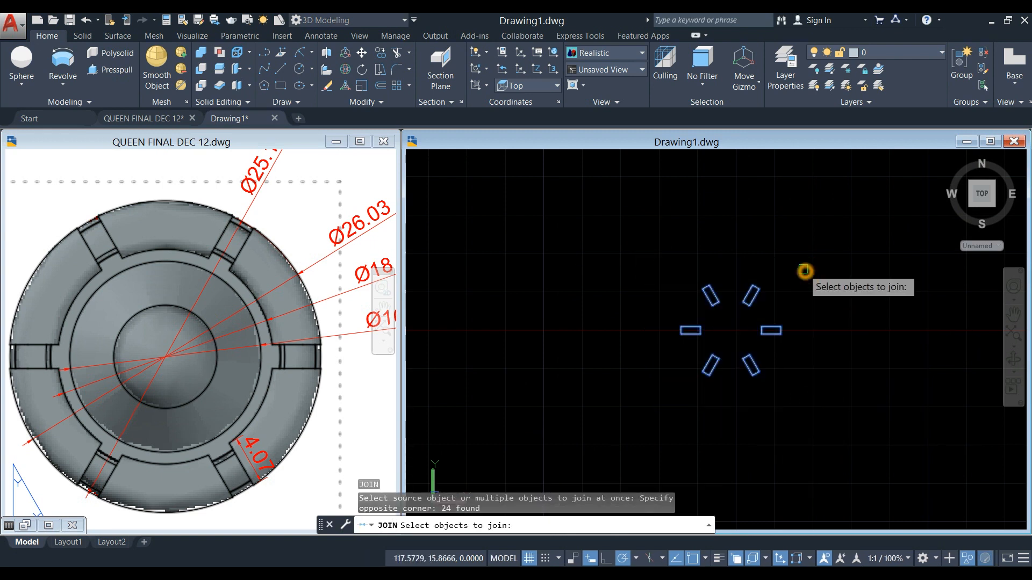
{"action": "key", "text": "Return"}
{"action": "scroll", "coordinate": [755, 292], "scroll_direction": "up", "scroll_amount": 2}
{"action": "scroll", "coordinate": [756, 294], "scroll_direction": "up", "scroll_amount": 4}
{"action": "left_click", "coordinate": [743, 324]}
{"action": "scroll", "coordinate": [742, 324], "scroll_direction": "up", "scroll_amount": 4}
{"action": "scroll", "coordinate": [741, 332], "scroll_direction": "down", "scroll_amount": 7}
{"action": "key", "text": "Escape"}
{"action": "middle_click_drag", "start_coordinate": [717, 394], "coordinate": [690, 350]}
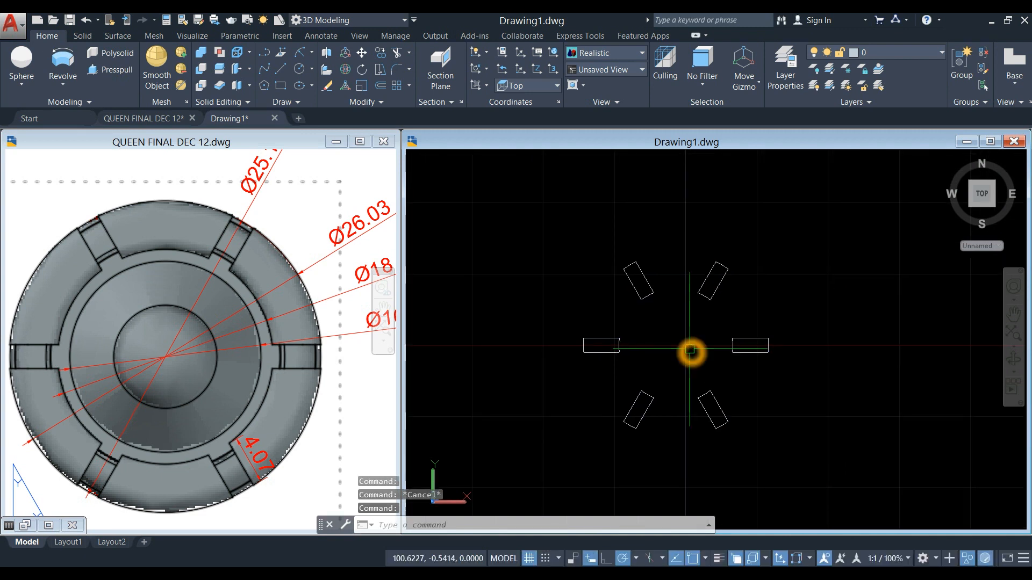
- Draw a circle of radius 8 from the centre of the slot pattern out to the slots' inner ends
{"action": "type", "text": "c"}
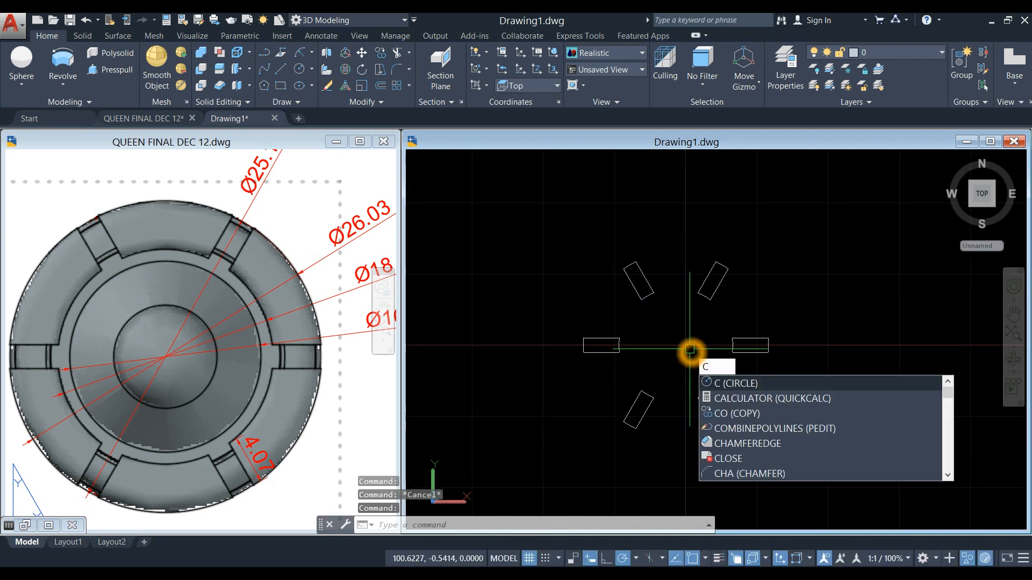
{"action": "key", "text": "Return"}
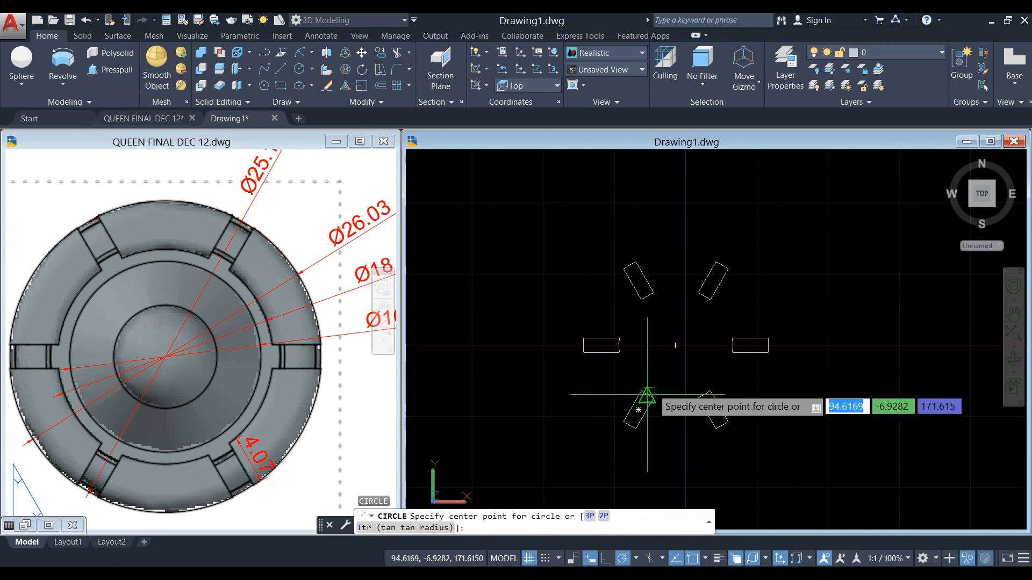
{"action": "scroll", "coordinate": [648, 372], "scroll_direction": "up", "scroll_amount": 5}
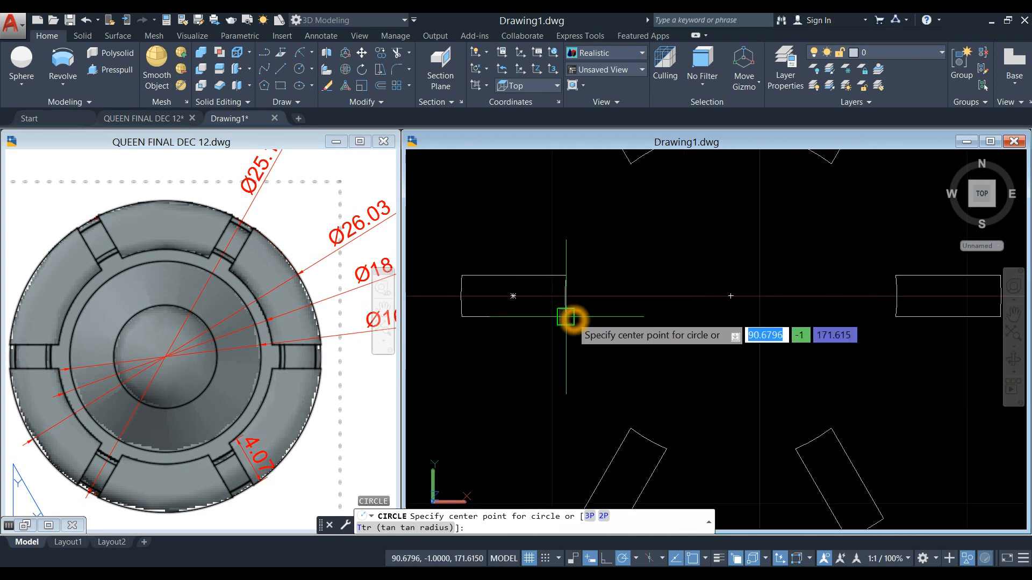
{"action": "scroll", "coordinate": [648, 438], "scroll_direction": "down", "scroll_amount": 5}
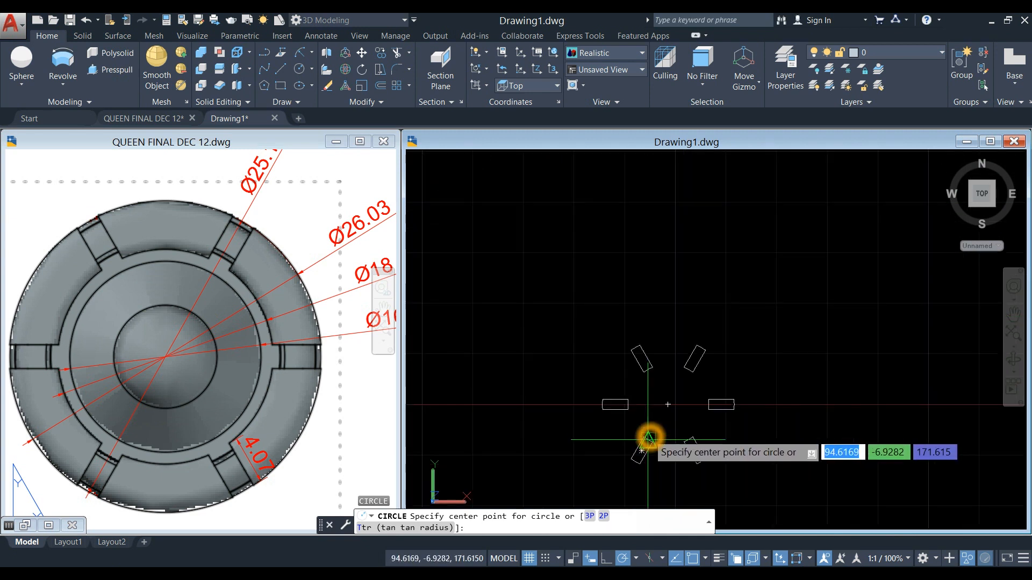
{"action": "left_click", "coordinate": [668, 404]}
{"action": "scroll", "coordinate": [680, 386], "scroll_direction": "up", "scroll_amount": 3}
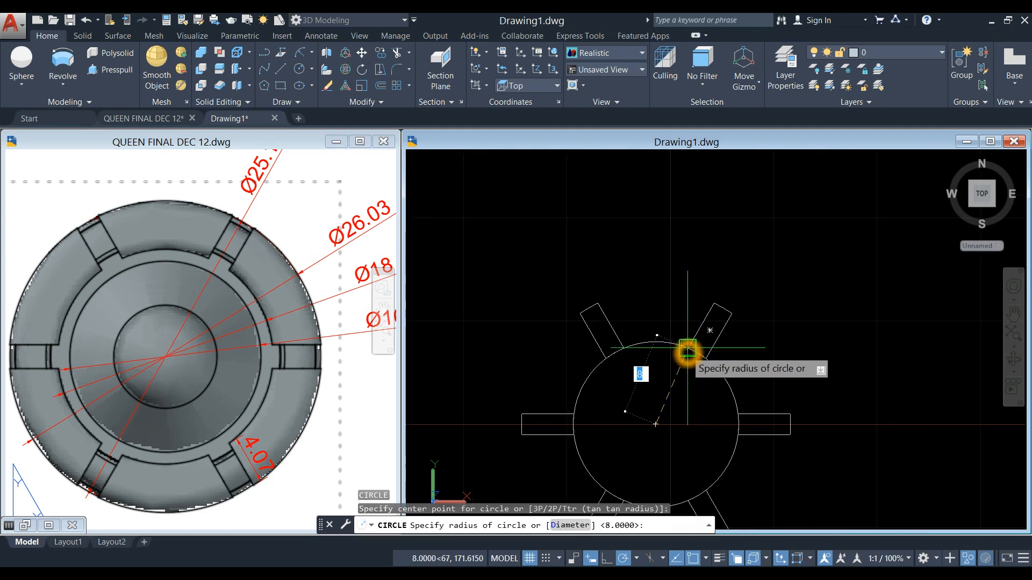
{"action": "left_click", "coordinate": [688, 351]}
{"action": "scroll", "coordinate": [688, 350], "scroll_direction": "up", "scroll_amount": 5}
{"action": "scroll", "coordinate": [677, 339], "scroll_direction": "down", "scroll_amount": 5}
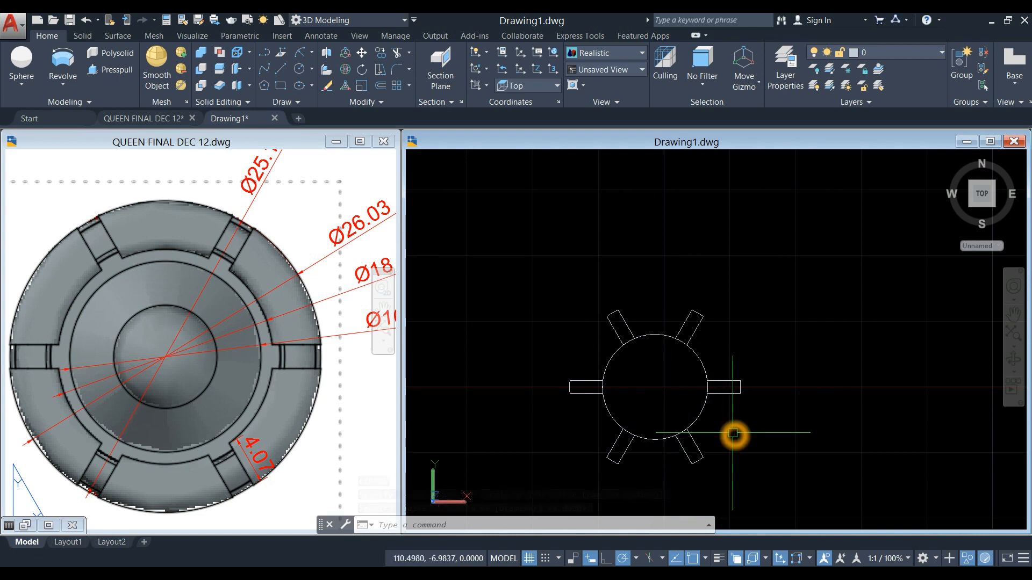
- Extrude the central circle and all six slot outlines together downward by 5
{"action": "middle_click_drag", "start_coordinate": [734, 440], "coordinate": [817, 347], "text": "shift"}
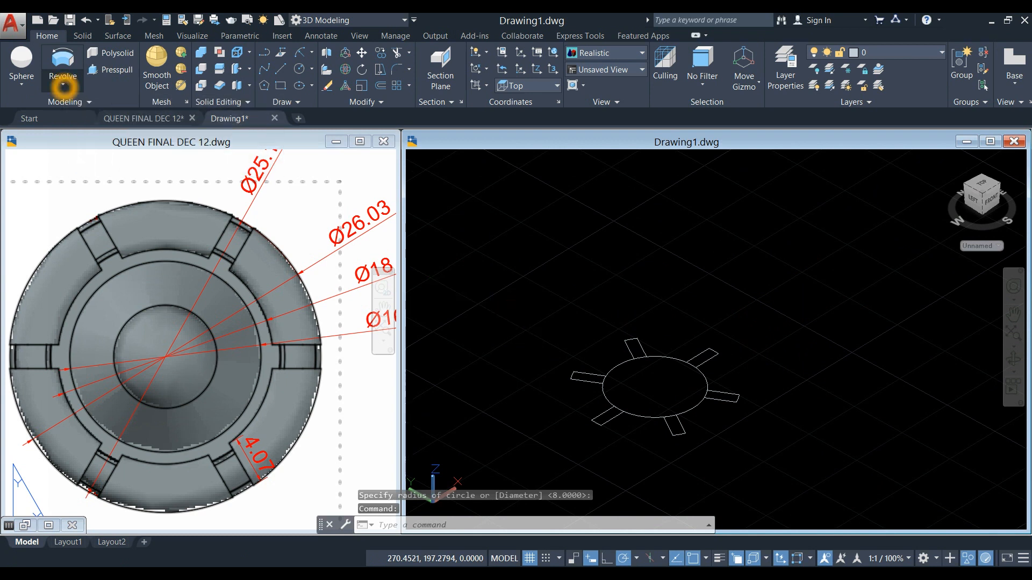
{"action": "left_click", "coordinate": [63, 85]}
{"action": "left_click", "coordinate": [403, 208]}
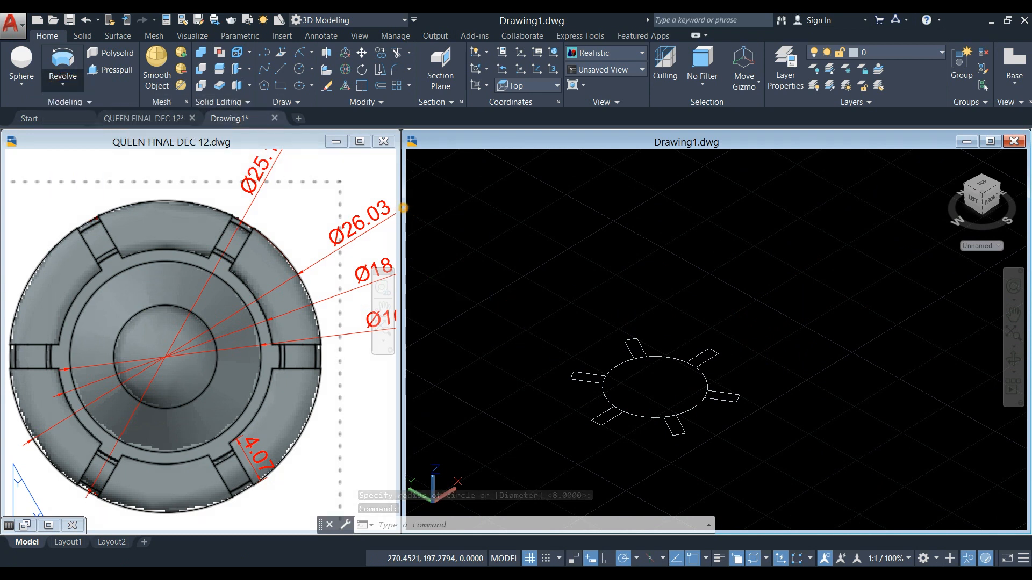
{"action": "left_click", "coordinate": [63, 85]}
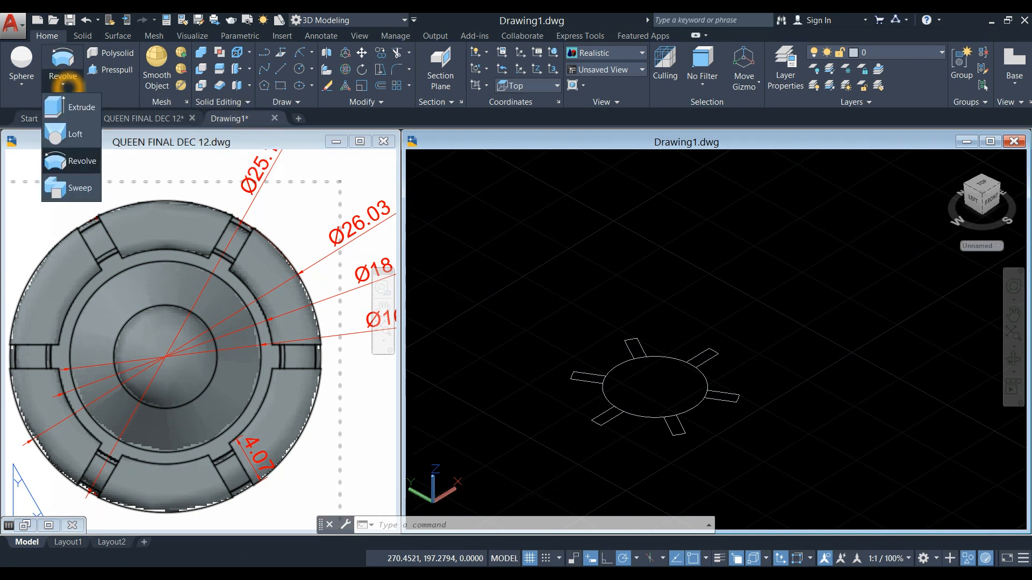
{"action": "left_click", "coordinate": [81, 108]}
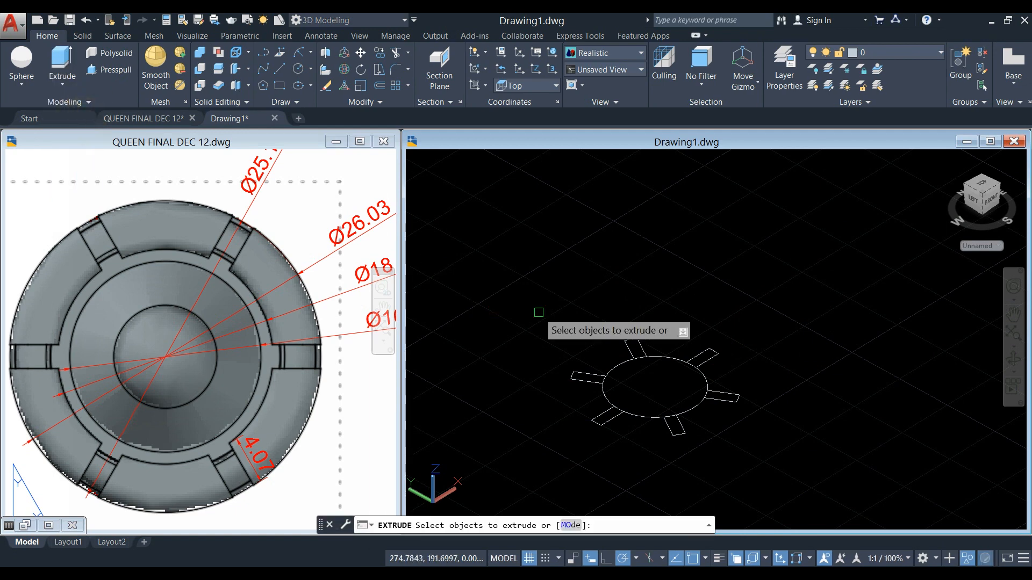
{"action": "left_click", "coordinate": [561, 316]}
{"action": "left_click", "coordinate": [799, 451]}
{"action": "middle_click_drag", "start_coordinate": [768, 362], "coordinate": [752, 248]}
{"action": "right_click", "coordinate": [740, 228]}
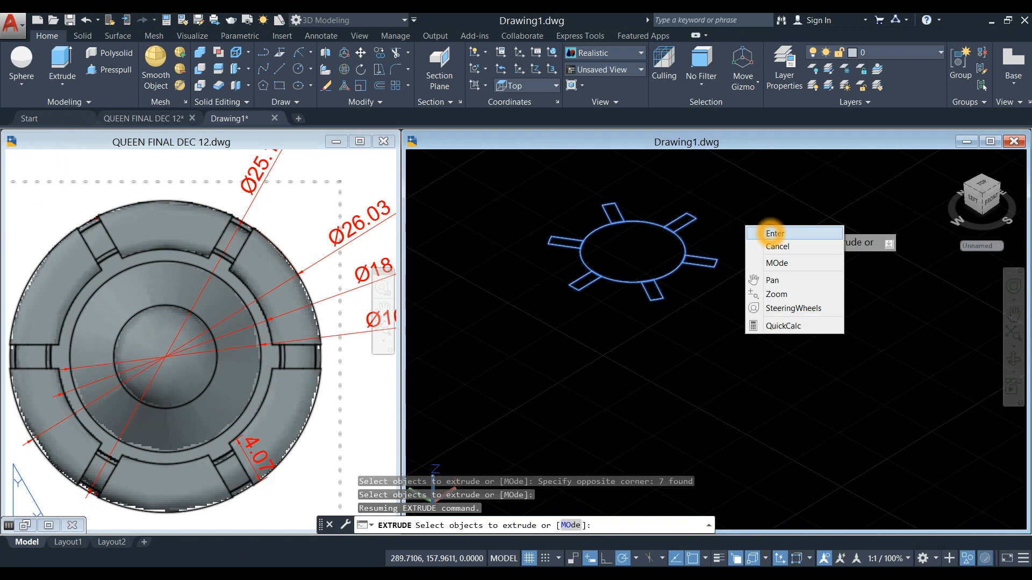
{"action": "left_click", "coordinate": [770, 232]}
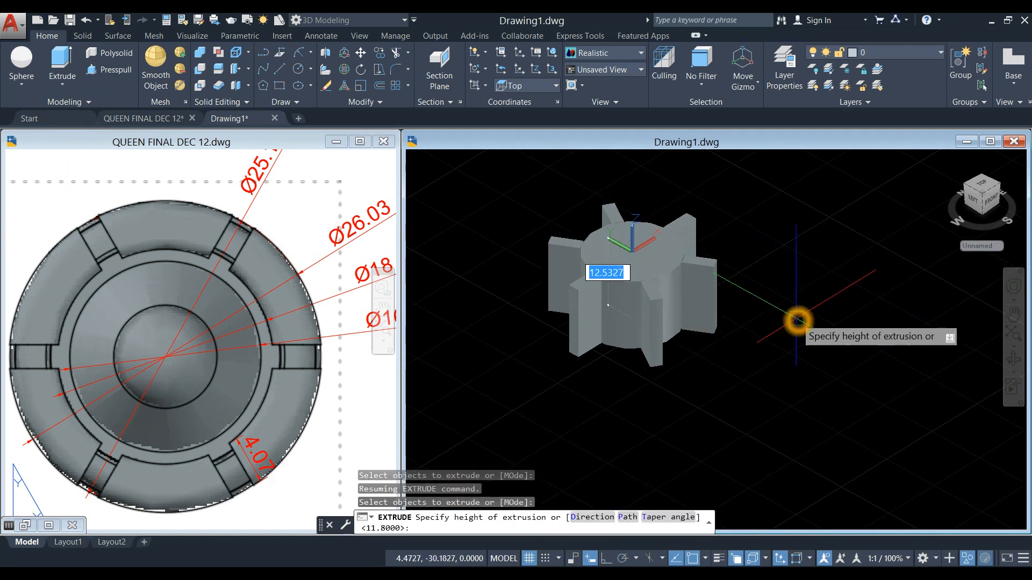
{"action": "key", "text": "Return"}
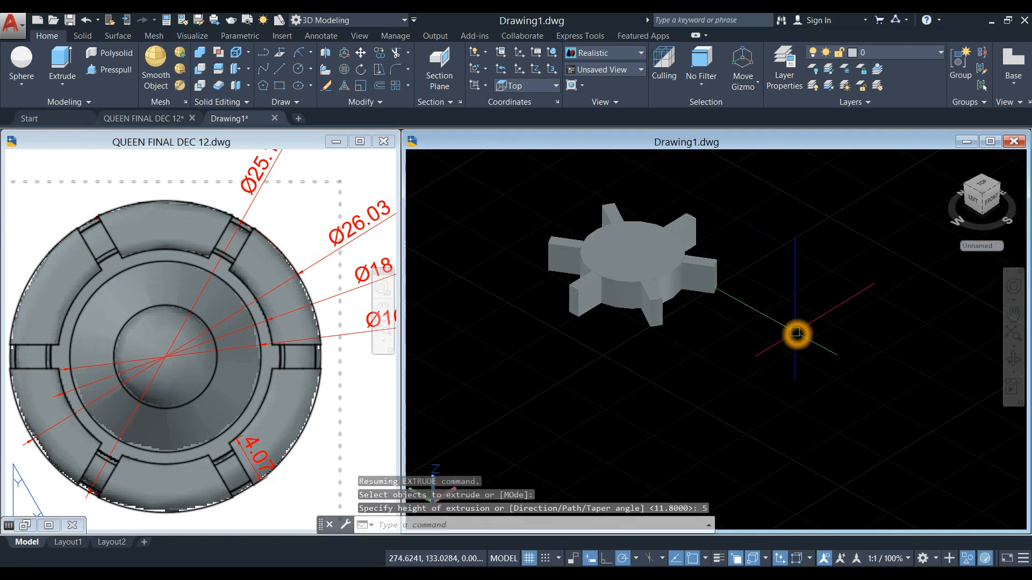
- Switch to QUEEN FINAL DEC 12.dwg and add a vertical linear dimension for the depth of the 2-wide slot in the crown's side view
{"action": "left_click", "coordinate": [355, 416]}
{"action": "scroll", "coordinate": [285, 376], "scroll_direction": "down", "scroll_amount": 4}
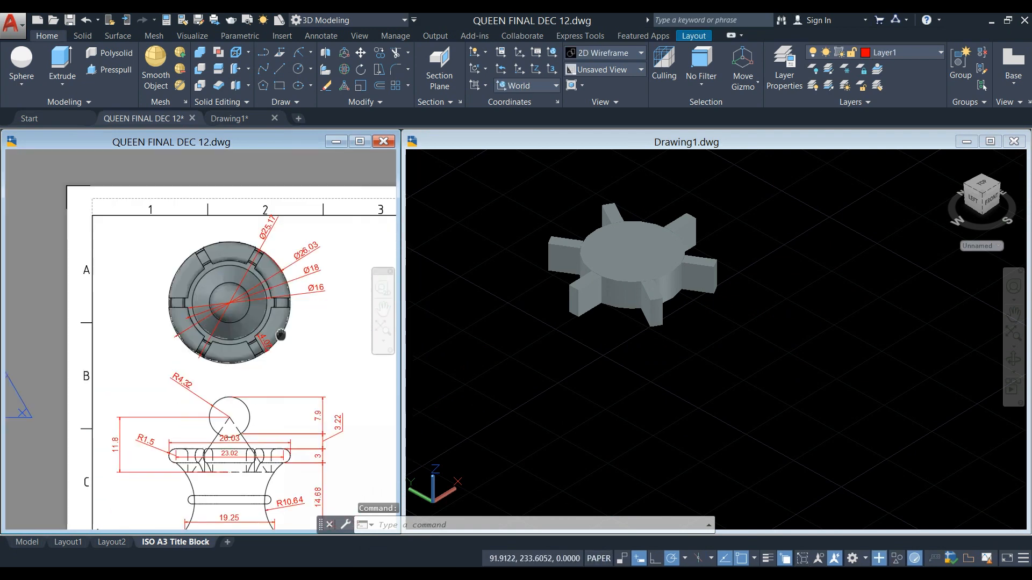
{"action": "scroll", "coordinate": [250, 504], "scroll_direction": "up", "scroll_amount": 6}
{"action": "scroll", "coordinate": [268, 282], "scroll_direction": "down", "scroll_amount": 6}
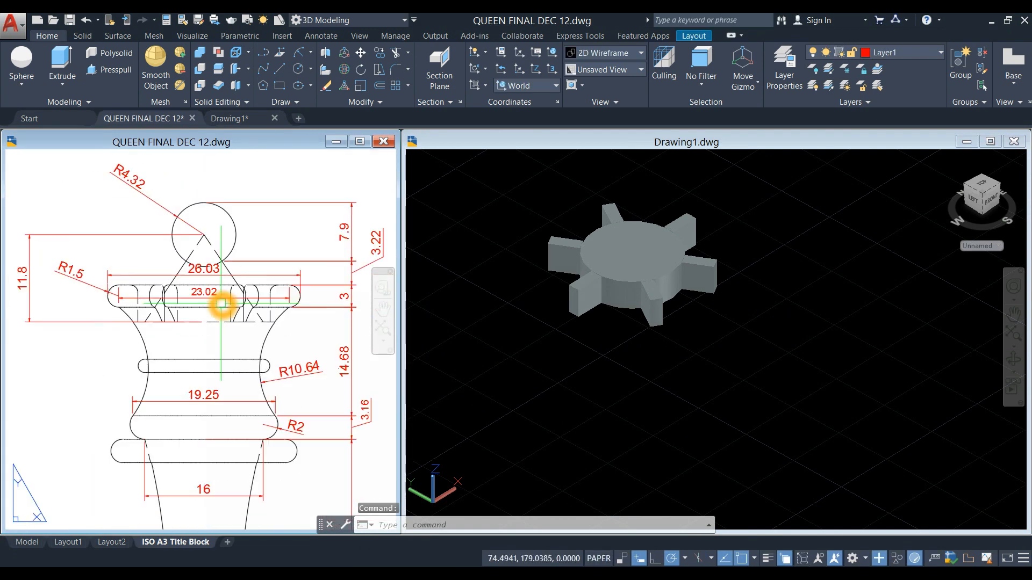
{"action": "scroll", "coordinate": [84, 344], "scroll_direction": "up", "scroll_amount": 3}
{"action": "scroll", "coordinate": [84, 344], "scroll_direction": "down", "scroll_amount": 2}
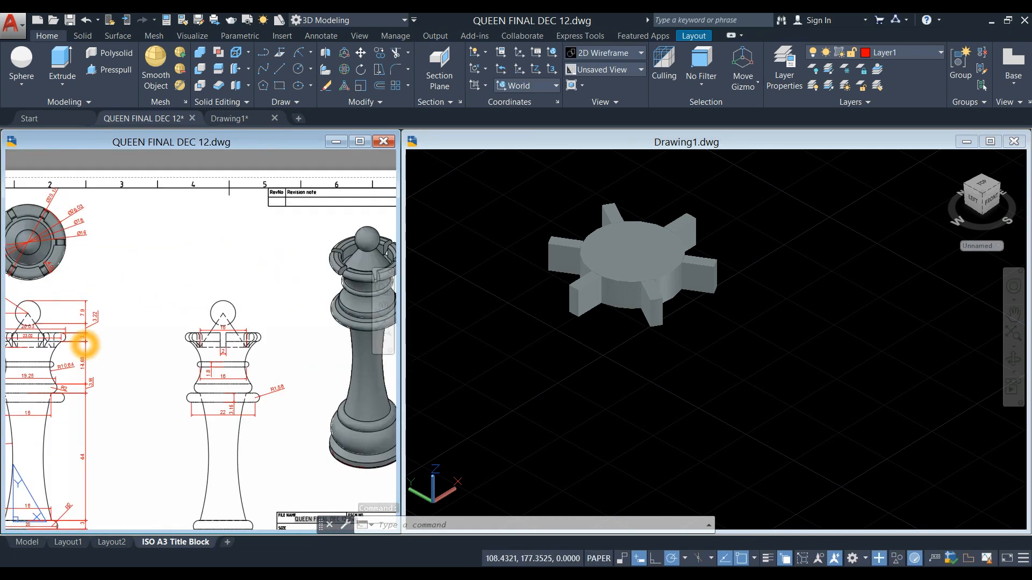
{"action": "scroll", "coordinate": [242, 326], "scroll_direction": "up", "scroll_amount": 5}
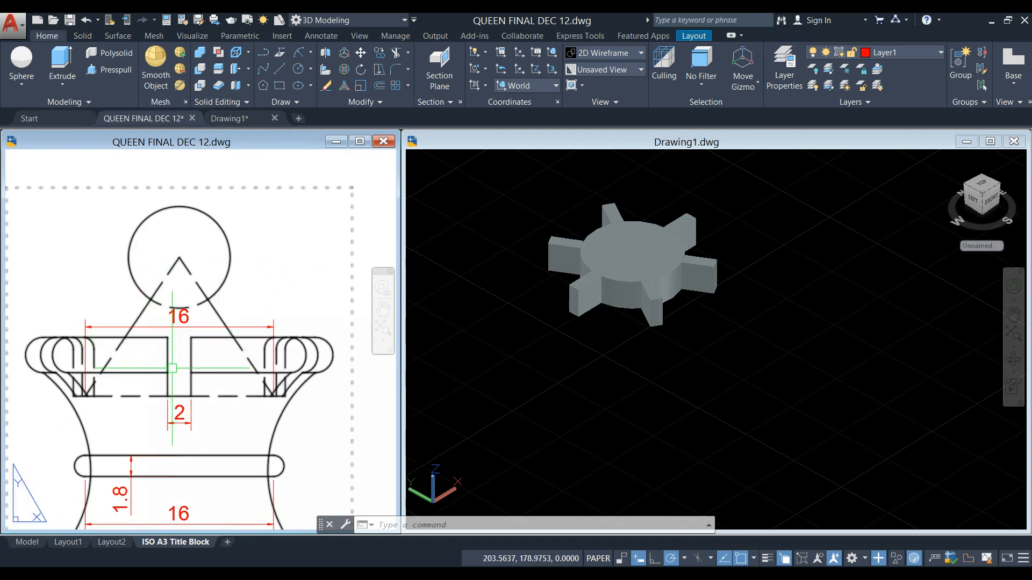
{"action": "left_click", "coordinate": [321, 36]}
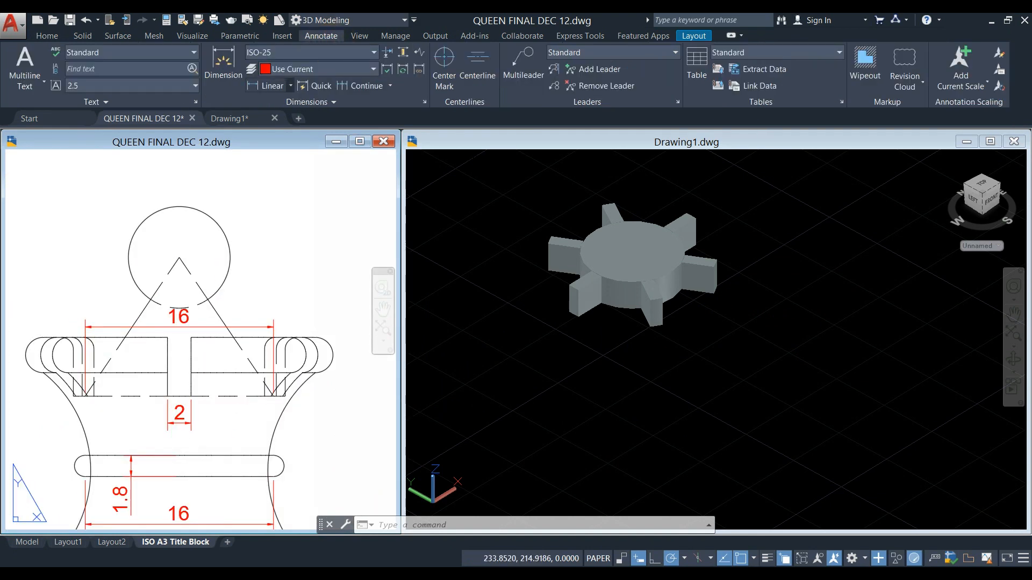
{"action": "left_click", "coordinate": [265, 86]}
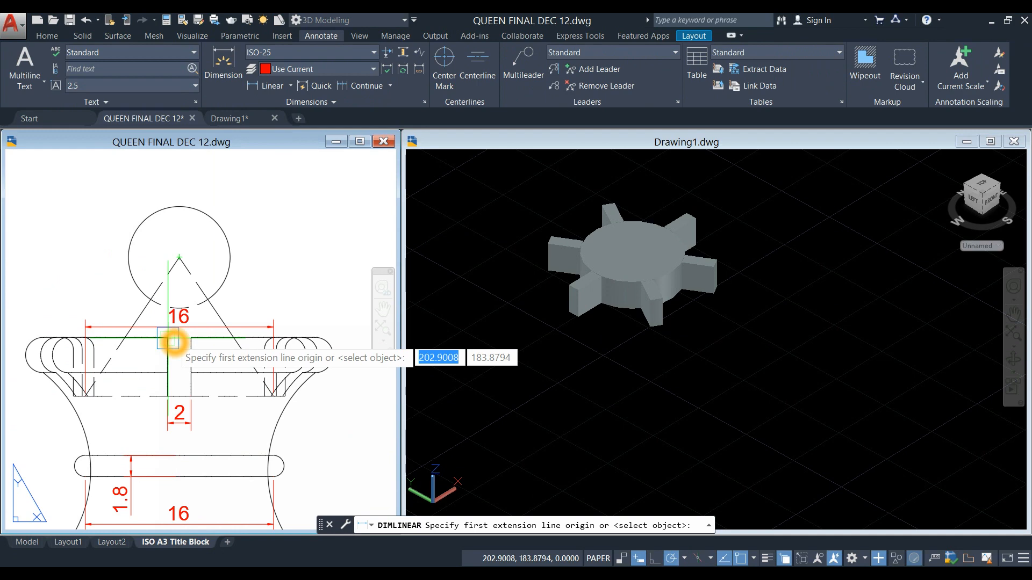
{"action": "scroll", "coordinate": [170, 340], "scroll_direction": "up", "scroll_amount": 5}
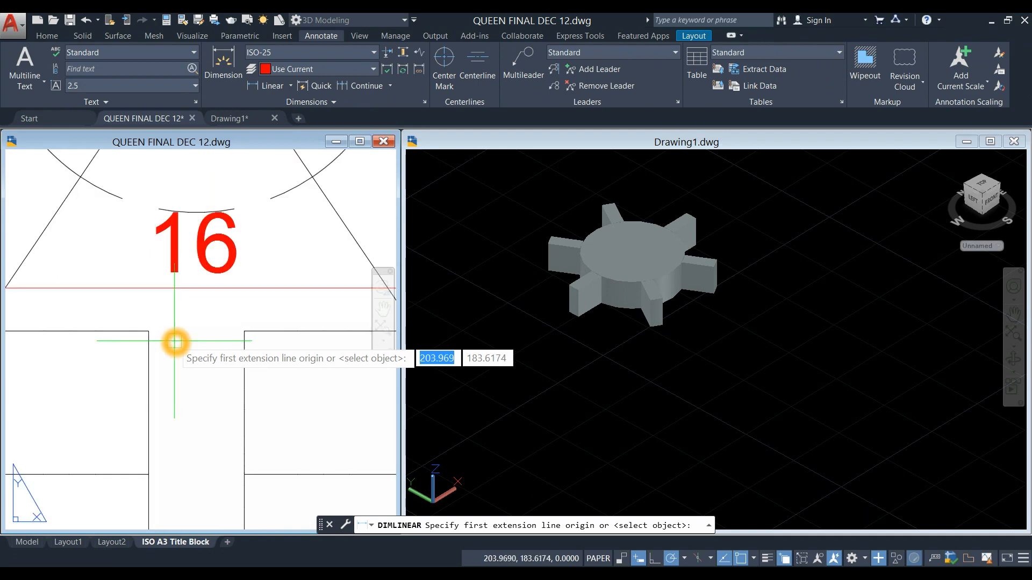
{"action": "right_click", "coordinate": [145, 335], "text": "shift"}
{"action": "left_click", "coordinate": [188, 105]}
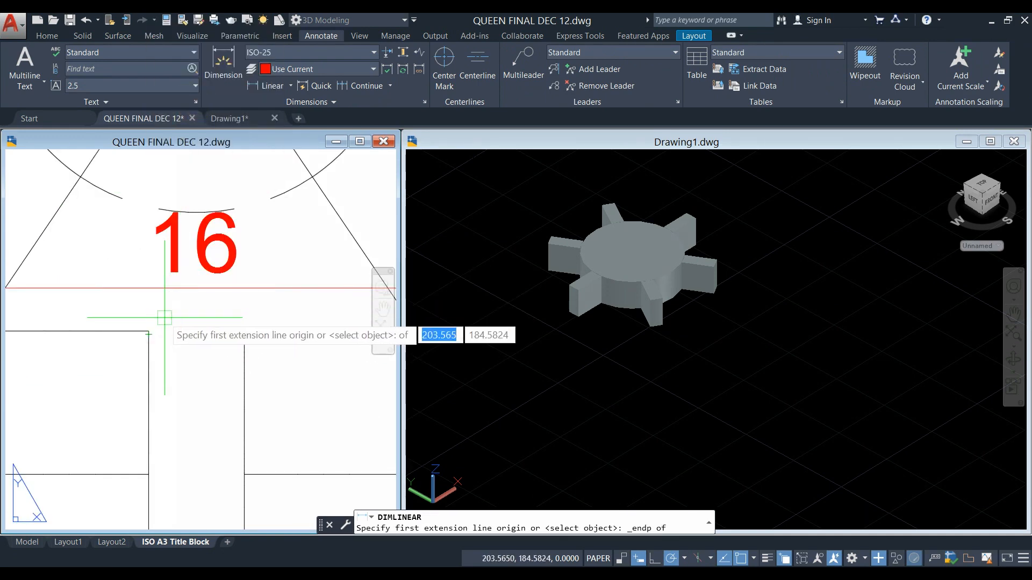
{"action": "left_click", "coordinate": [149, 331]}
{"action": "scroll", "coordinate": [150, 329], "scroll_direction": "down", "scroll_amount": 3}
{"action": "middle_click_drag", "start_coordinate": [150, 330], "coordinate": [214, 284]}
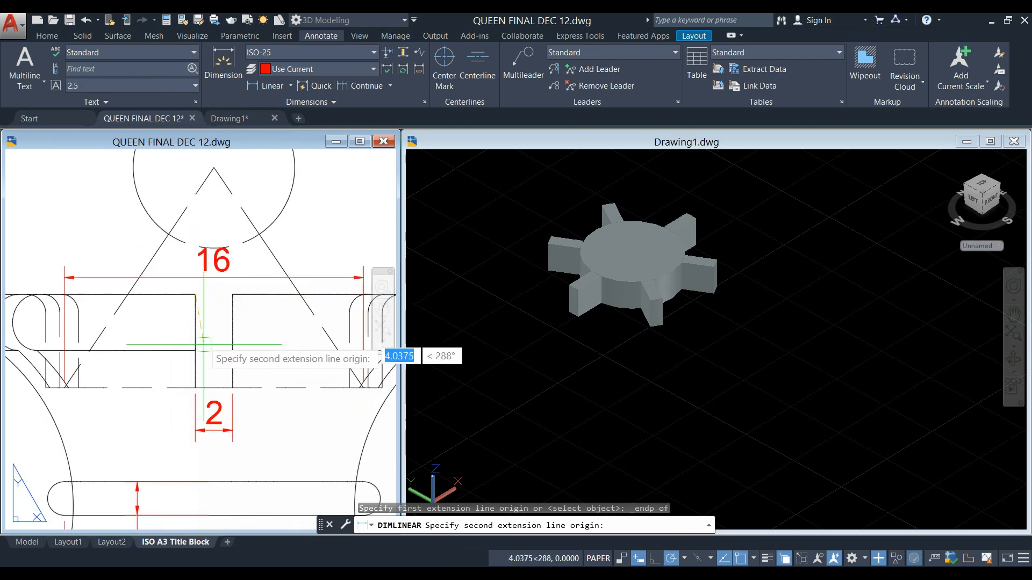
{"action": "scroll", "coordinate": [194, 391], "scroll_direction": "up", "scroll_amount": 2}
{"action": "left_click", "coordinate": [193, 383]}
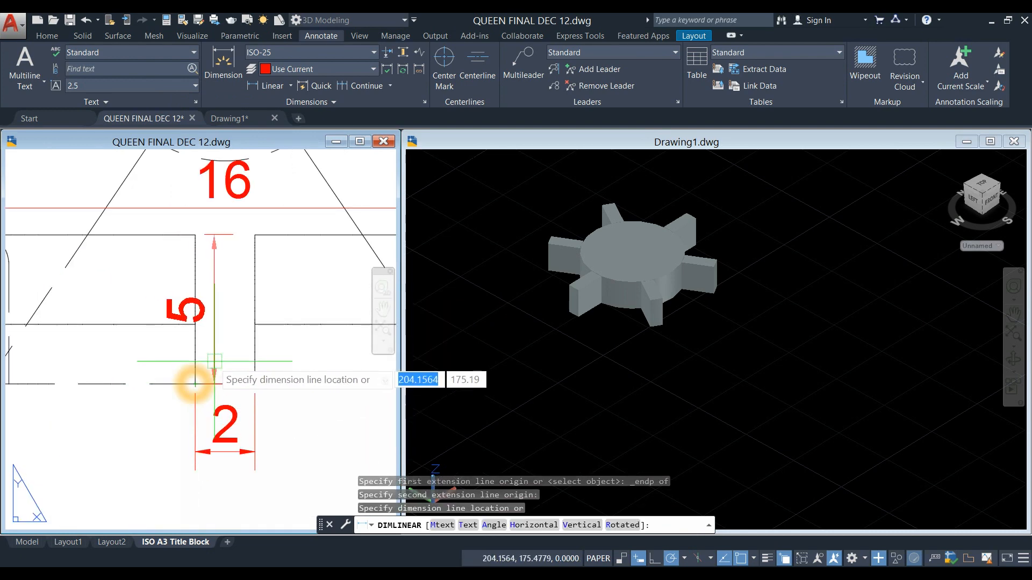
{"action": "left_click", "coordinate": [236, 352]}
- Return to Drawing1.dwg and end object isolation to bring back the hidden queen body
{"action": "left_click", "coordinate": [640, 353]}
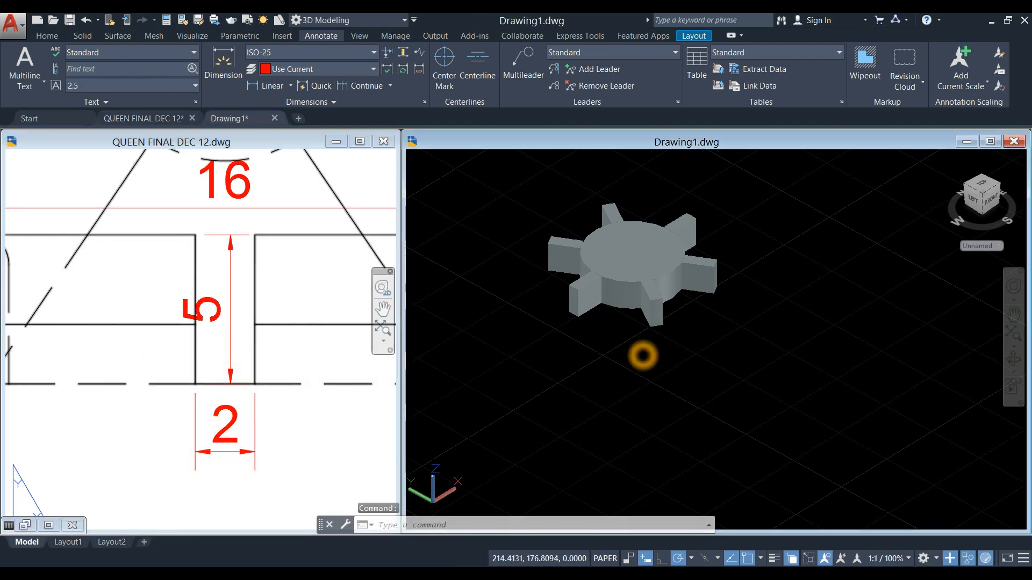
{"action": "scroll", "coordinate": [643, 354], "scroll_direction": "down", "scroll_amount": 2}
{"action": "scroll", "coordinate": [578, 254], "scroll_direction": "up", "scroll_amount": 2}
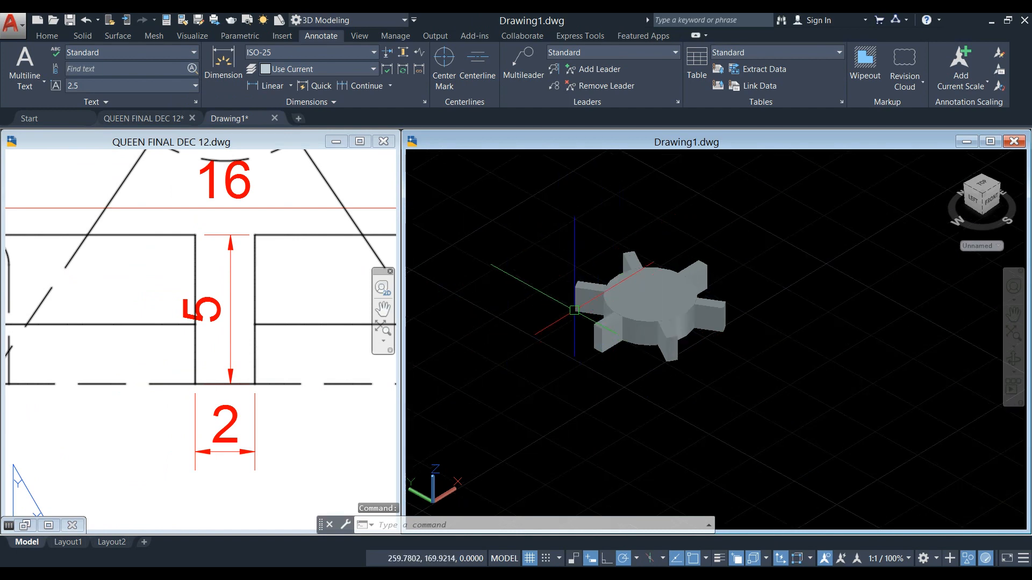
{"action": "right_click", "coordinate": [545, 218]}
{"action": "left_click", "coordinate": [578, 270]}
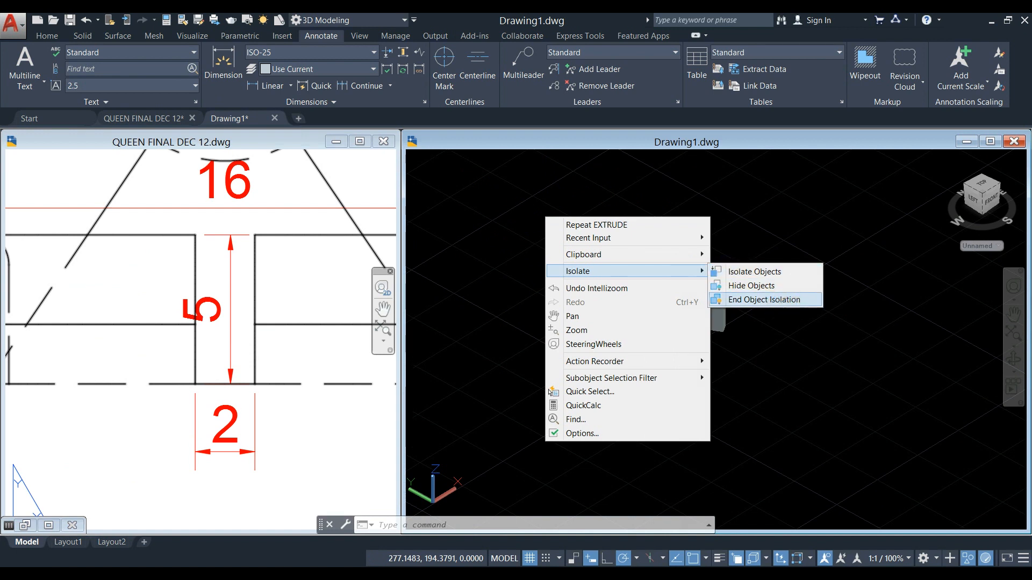
{"action": "left_click", "coordinate": [799, 301]}
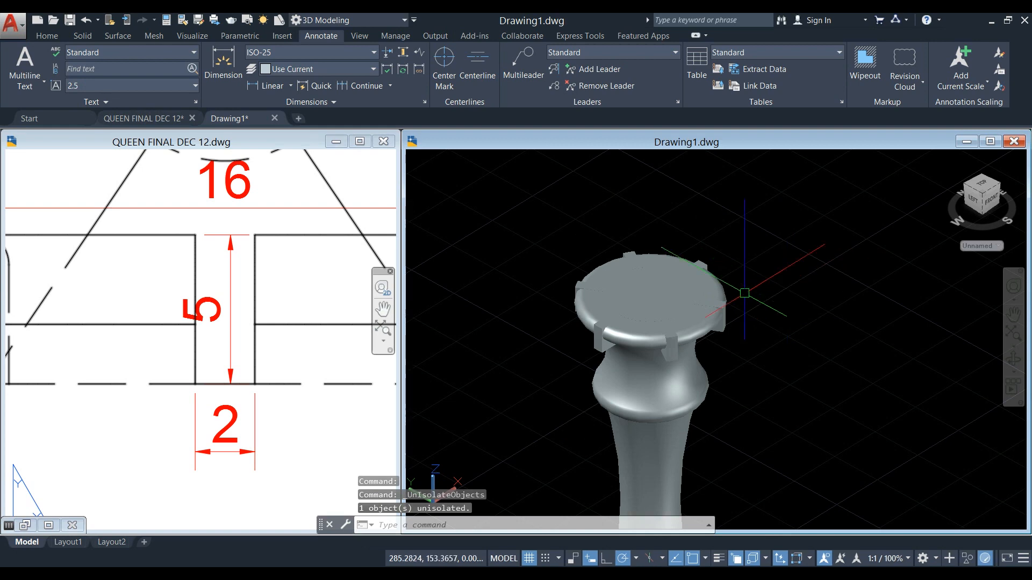
- Zoom the reference drawing out to the full sheet and set the Drawing1.dwg visual style to Shaded with edges
{"action": "left_click", "coordinate": [227, 286]}
{"action": "scroll", "coordinate": [228, 286], "scroll_direction": "down", "scroll_amount": 9}
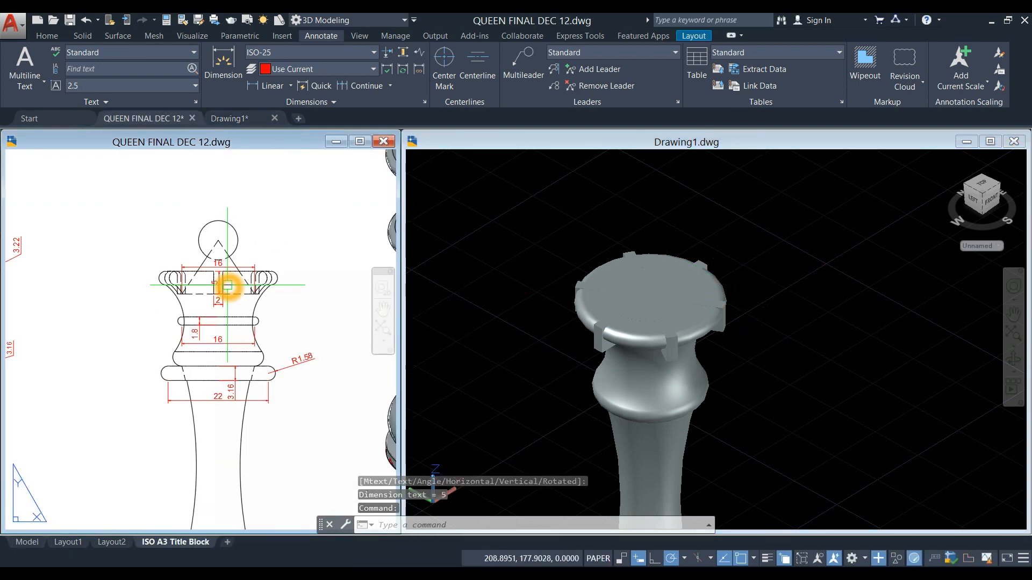
{"action": "scroll", "coordinate": [227, 285], "scroll_direction": "down", "scroll_amount": 3}
{"action": "middle_click_drag", "start_coordinate": [226, 285], "coordinate": [210, 302]}
{"action": "left_click", "coordinate": [540, 248]}
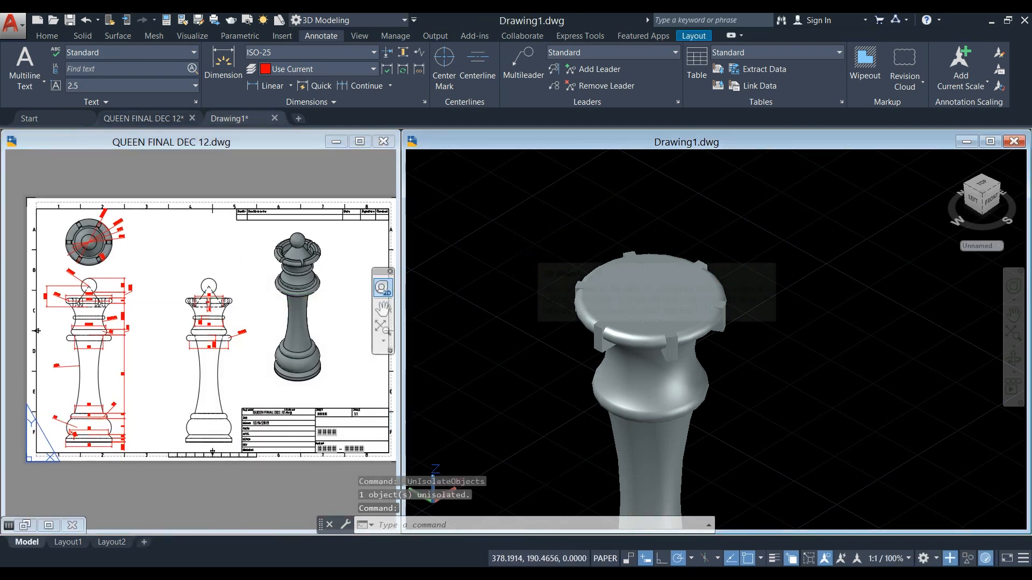
{"action": "scroll", "coordinate": [521, 258], "scroll_direction": "up", "scroll_amount": 5}
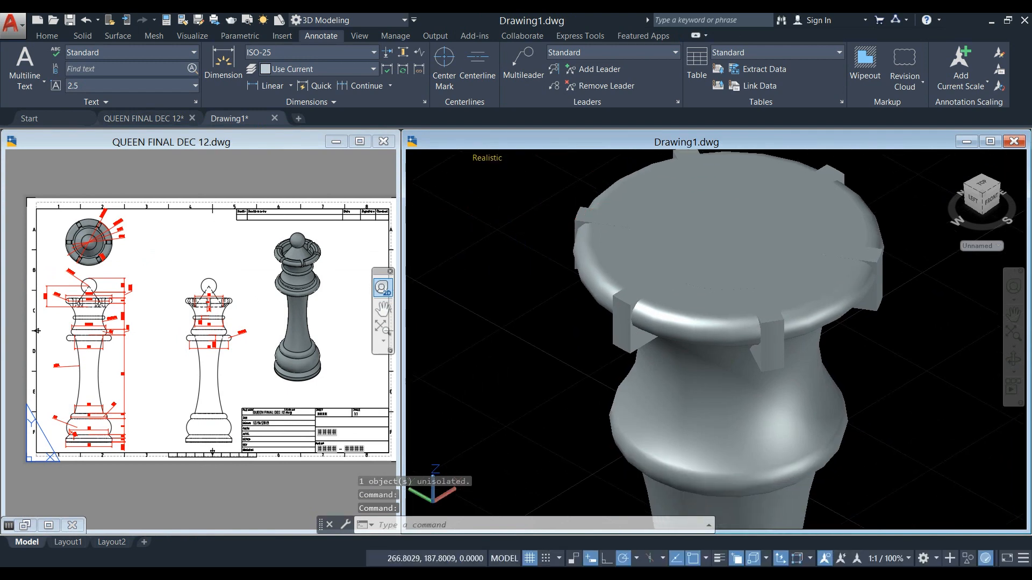
{"action": "left_click", "coordinate": [487, 158]}
{"action": "left_click", "coordinate": [532, 252]}
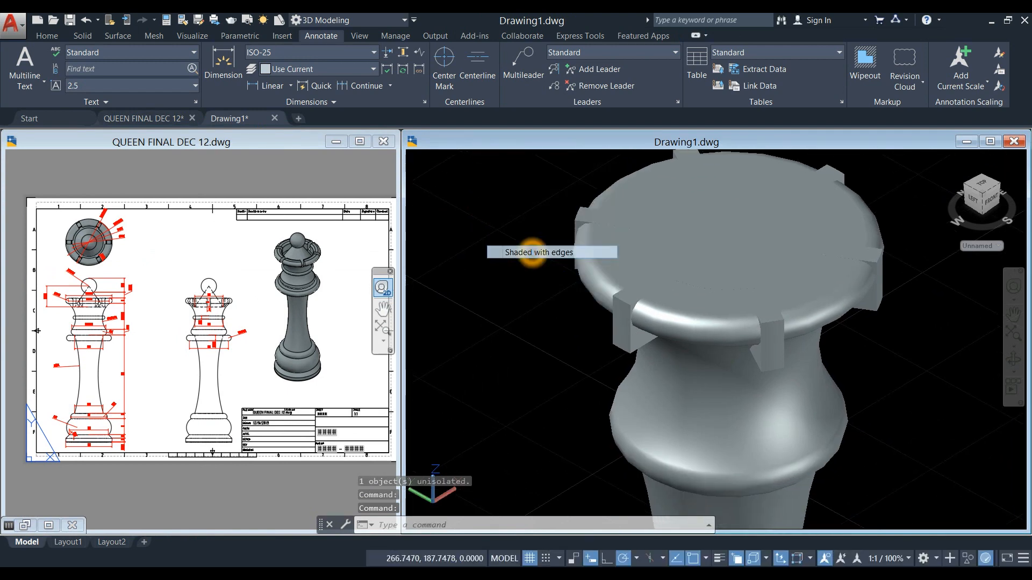
{"action": "scroll", "coordinate": [537, 269], "scroll_direction": "down", "scroll_amount": 5}
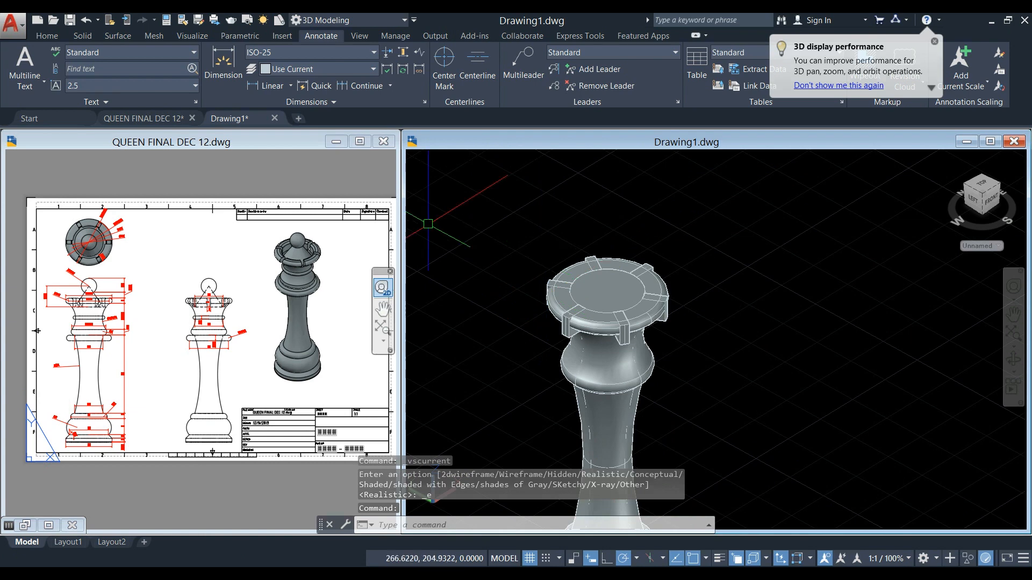
- Start a Subtract in Drawing1.dwg with the queen body as the solid to subtract from
{"action": "left_click", "coordinate": [48, 35]}
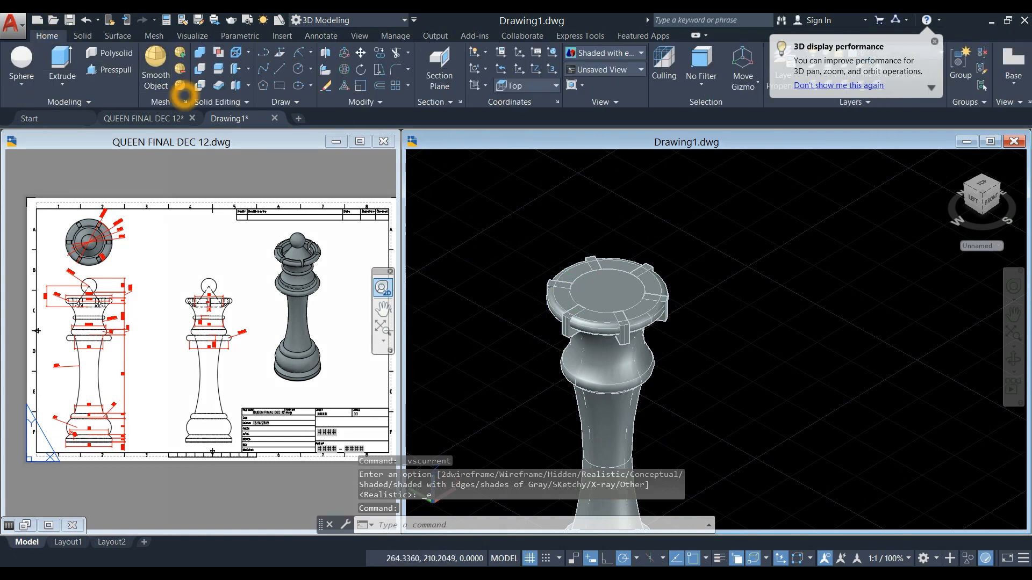
{"action": "left_click", "coordinate": [201, 68]}
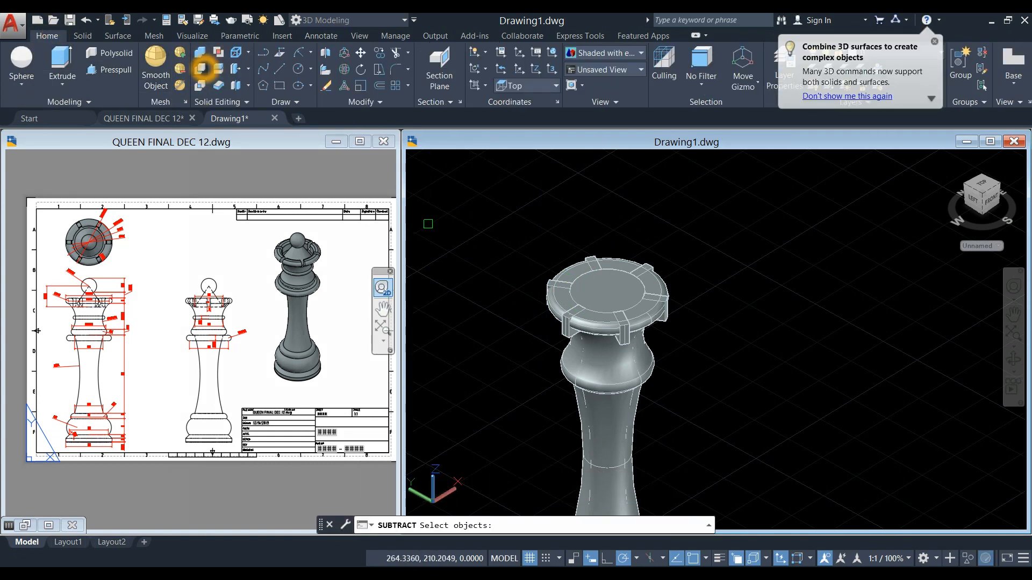
{"action": "scroll", "coordinate": [695, 351], "scroll_direction": "up", "scroll_amount": 2}
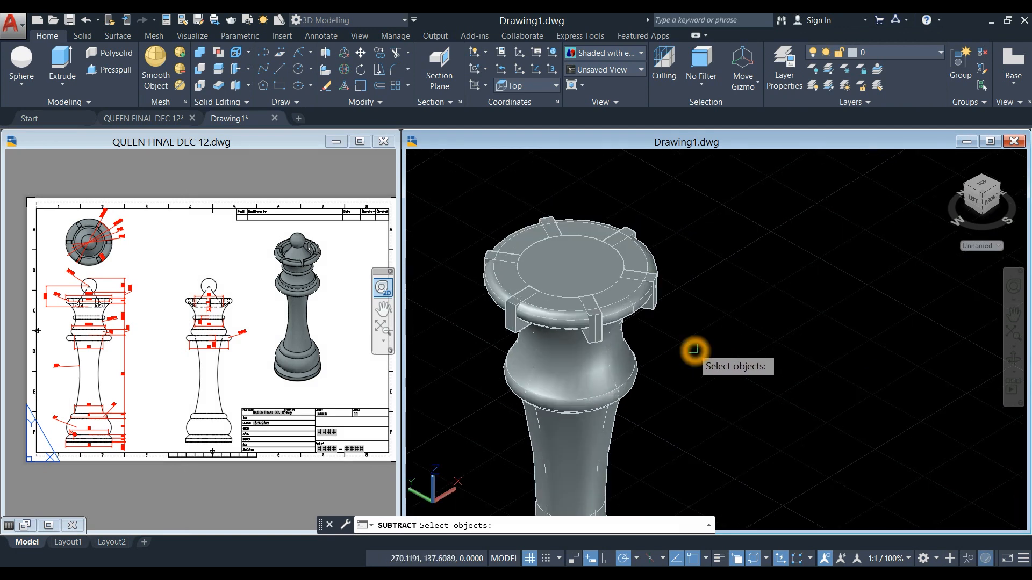
{"action": "left_click", "coordinate": [624, 386]}
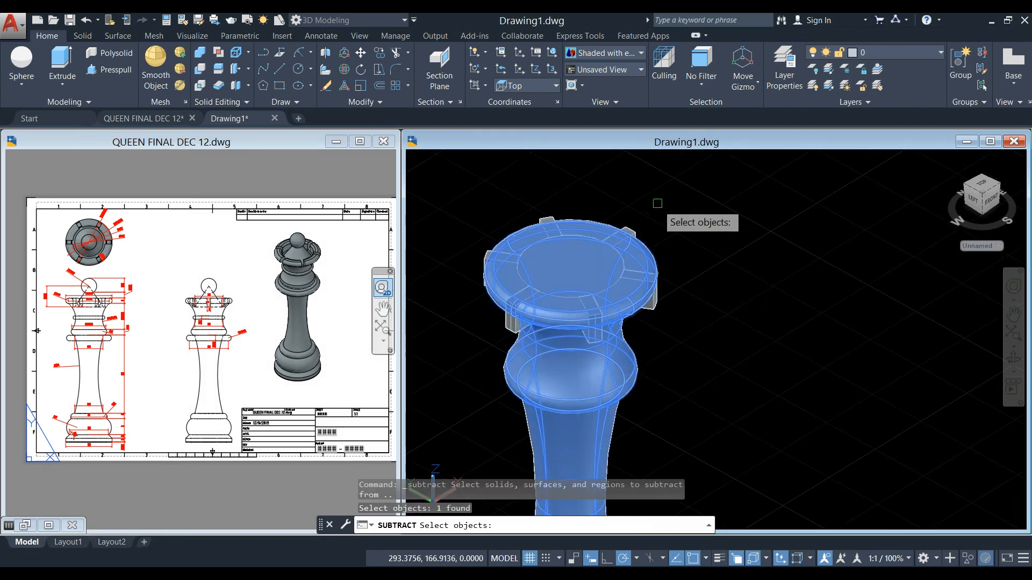
{"action": "key", "text": "Return"}
- Pick the slot blocks around the crown's rim as the solids to subtract
{"action": "scroll", "coordinate": [633, 223], "scroll_direction": "up", "scroll_amount": 4}
{"action": "left_click", "coordinate": [631, 248]}
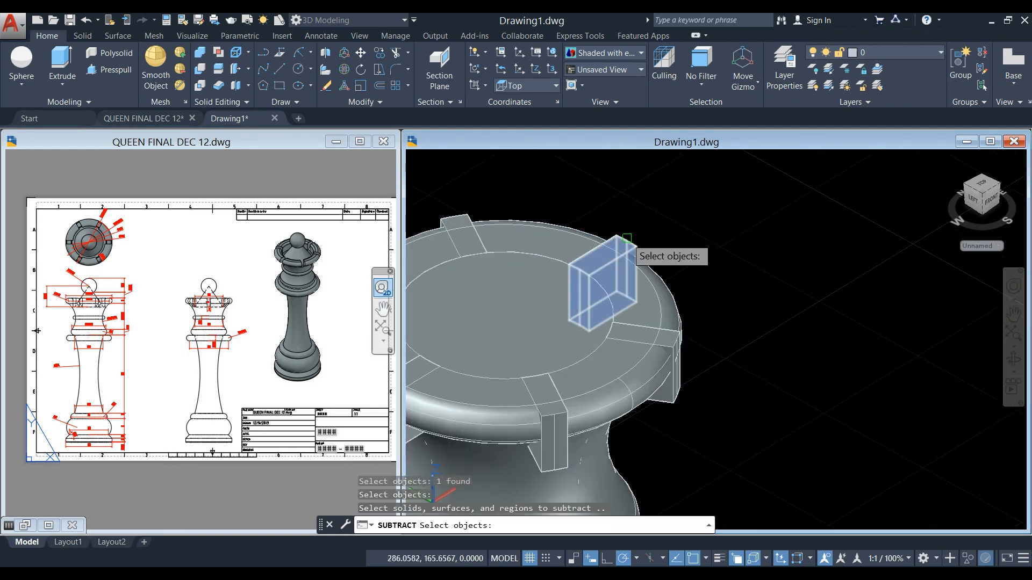
{"action": "scroll", "coordinate": [688, 349], "scroll_direction": "up", "scroll_amount": 2}
{"action": "left_click", "coordinate": [688, 408]}
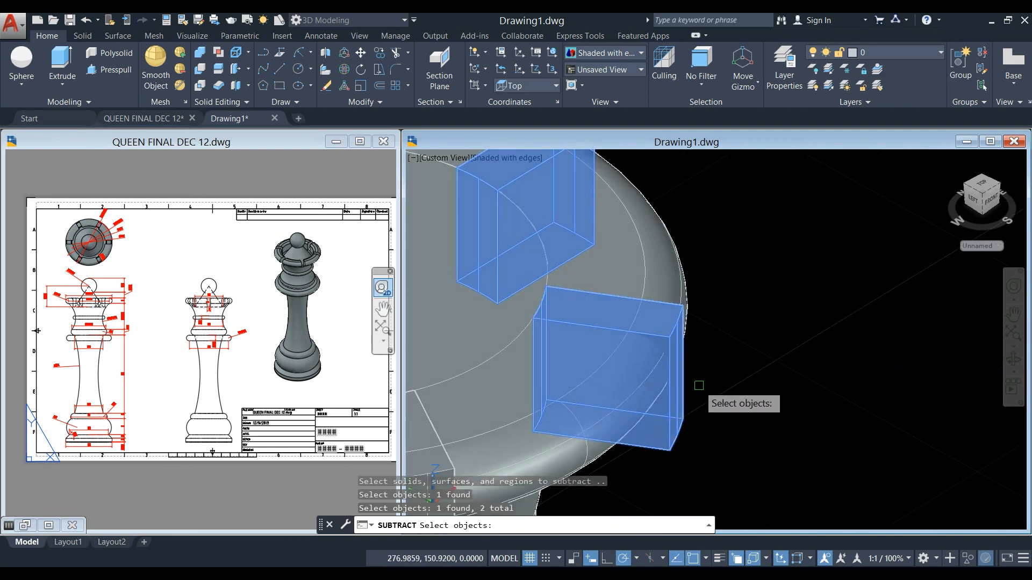
{"action": "scroll", "coordinate": [683, 376], "scroll_direction": "down", "scroll_amount": 5}
{"action": "scroll", "coordinate": [650, 336], "scroll_direction": "up", "scroll_amount": 5}
{"action": "left_click", "coordinate": [559, 341]}
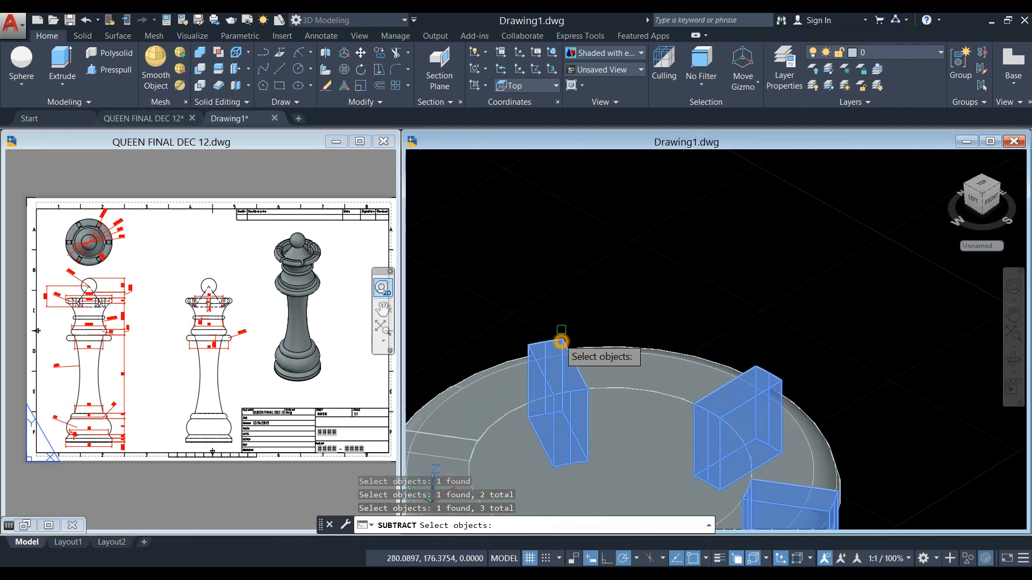
{"action": "scroll", "coordinate": [583, 307], "scroll_direction": "down", "scroll_amount": 3}
{"action": "scroll", "coordinate": [603, 226], "scroll_direction": "up", "scroll_amount": 4}
{"action": "scroll", "coordinate": [571, 334], "scroll_direction": "up", "scroll_amount": 3}
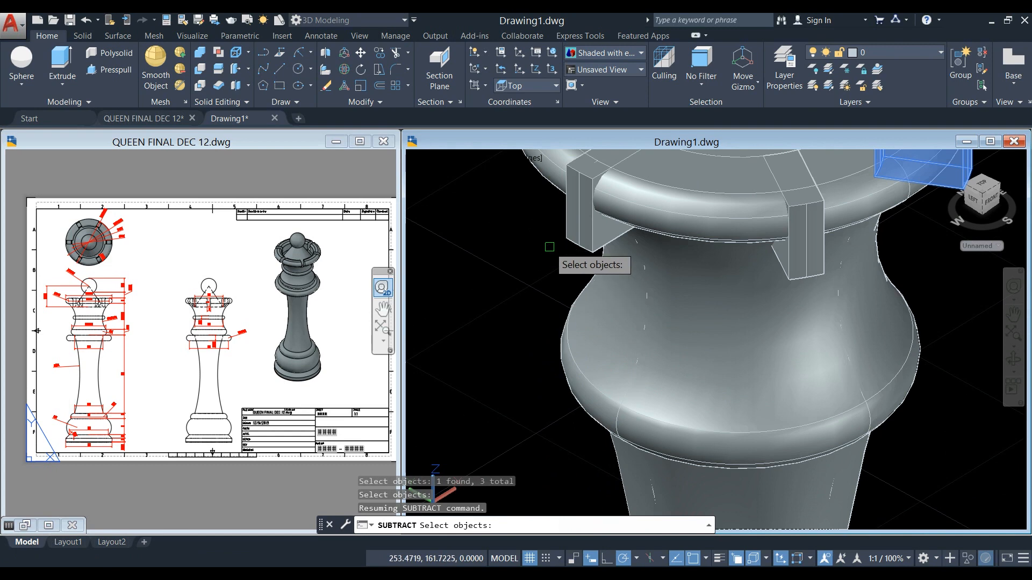
{"action": "left_click", "coordinate": [567, 226]}
{"action": "left_click", "coordinate": [813, 250]}
{"action": "middle_click_drag", "start_coordinate": [582, 295], "coordinate": [549, 486]}
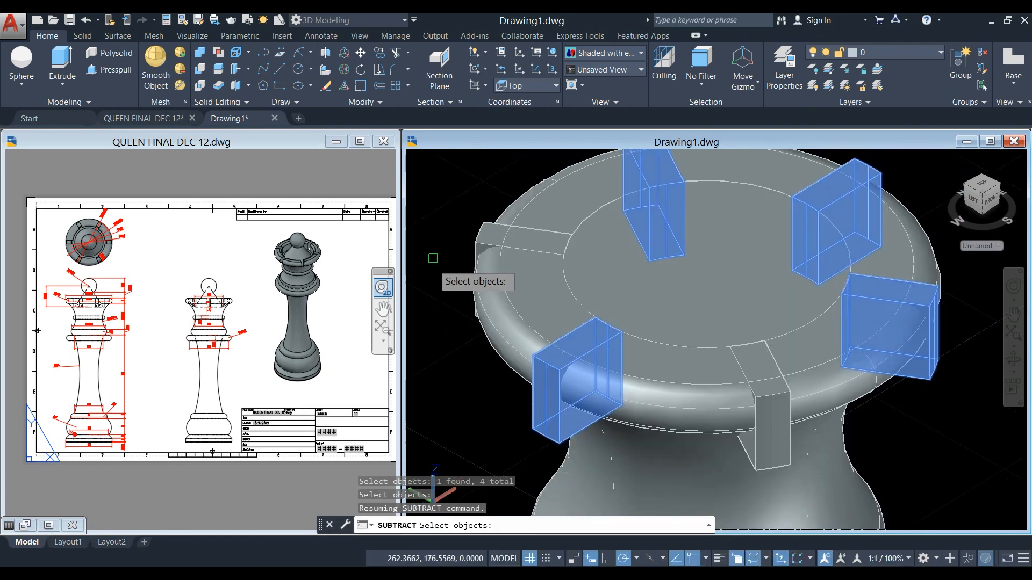
{"action": "left_click", "coordinate": [475, 232]}
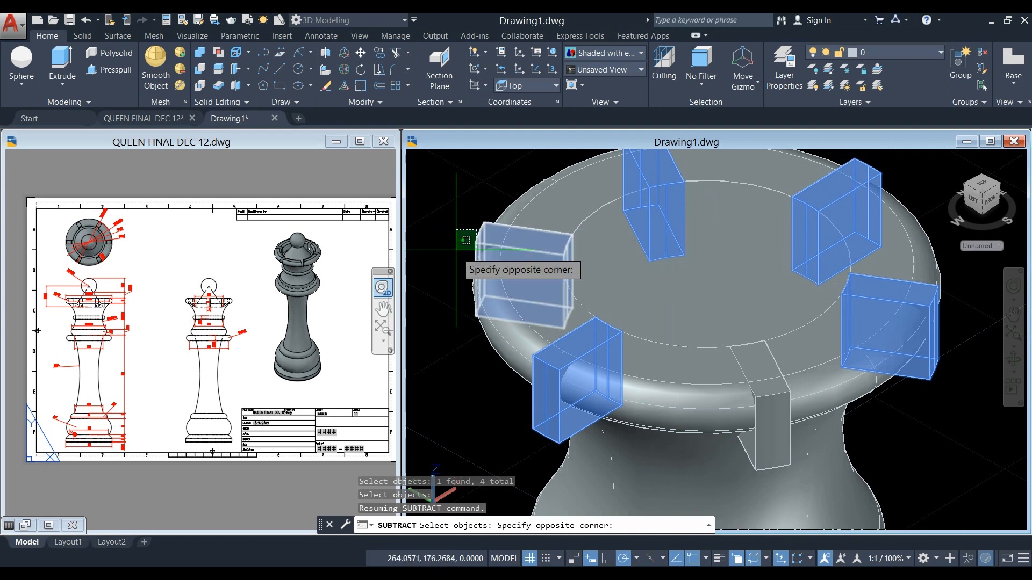
{"action": "left_click", "coordinate": [466, 227]}
{"action": "left_click", "coordinate": [486, 229]}
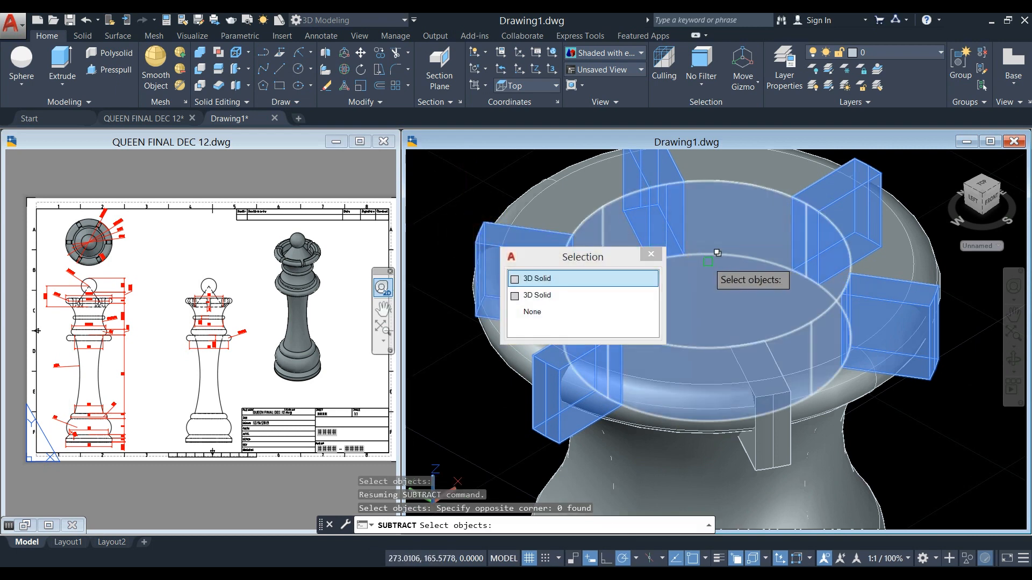
- Add the central cylinder to the solids to subtract and complete the subtraction from the queen body
{"action": "left_click", "coordinate": [734, 273]}
{"action": "left_click", "coordinate": [546, 290]}
{"action": "scroll", "coordinate": [551, 288], "scroll_direction": "down", "scroll_amount": 3}
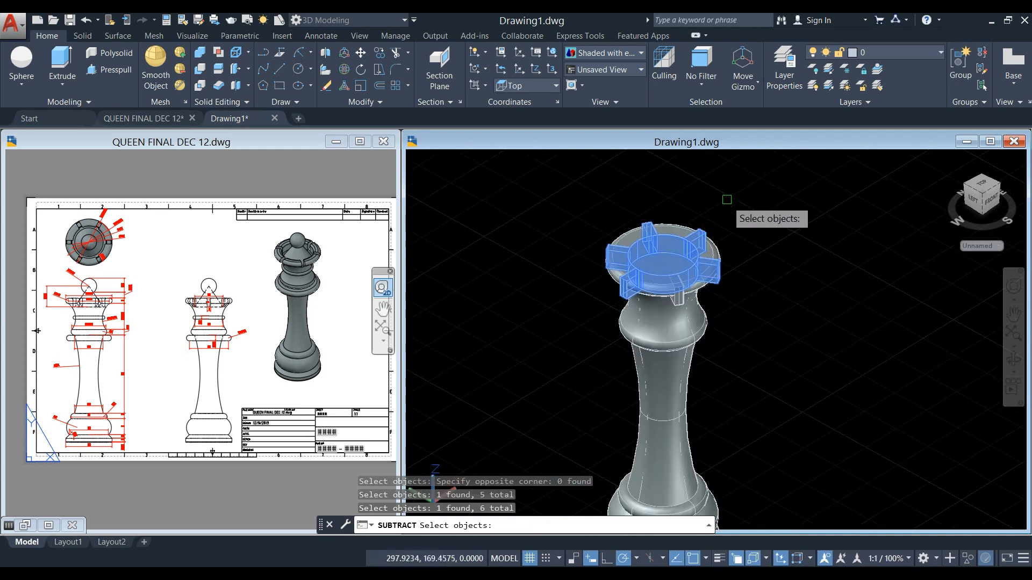
{"action": "key", "text": "Return"}
{"action": "scroll", "coordinate": [709, 230], "scroll_direction": "up", "scroll_amount": 2}
{"action": "mouse_move", "coordinate": [738, 250]}
{"action": "middle_mouse_down", "text": "shift"}
{"action": "mouse_move", "coordinate": [733, 230]}
{"action": "mouse_move", "coordinate": [743, 238]}
{"action": "middle_mouse_up", "text": "shift"}
- Inspect the crown's cone in QUEEN FINAL DEC 12.dwg and add a vertical dimension for its height in the ISO A3 Title Block layout
{"action": "left_click", "coordinate": [208, 322]}
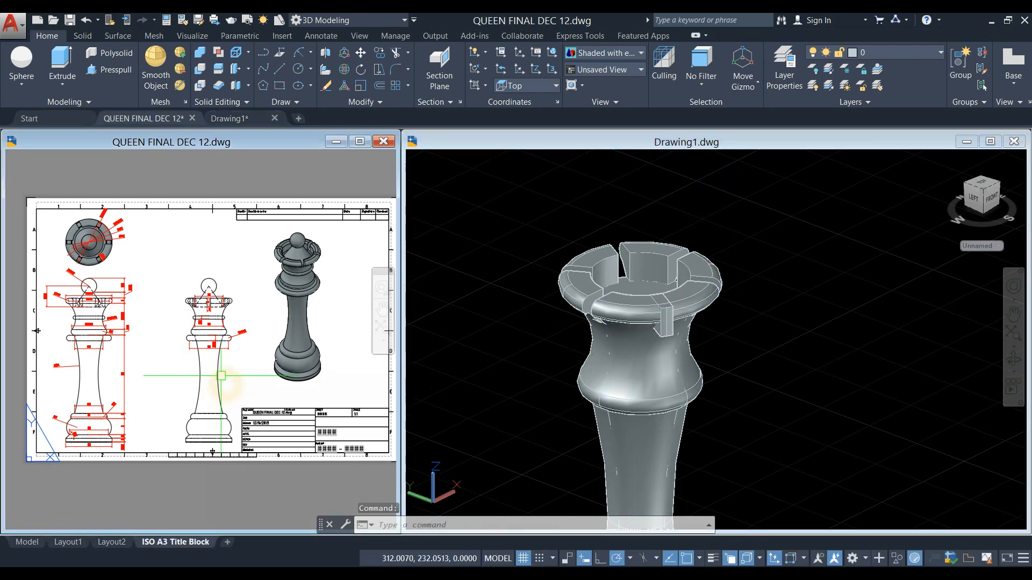
{"action": "scroll", "coordinate": [194, 323], "scroll_direction": "up", "scroll_amount": 6}
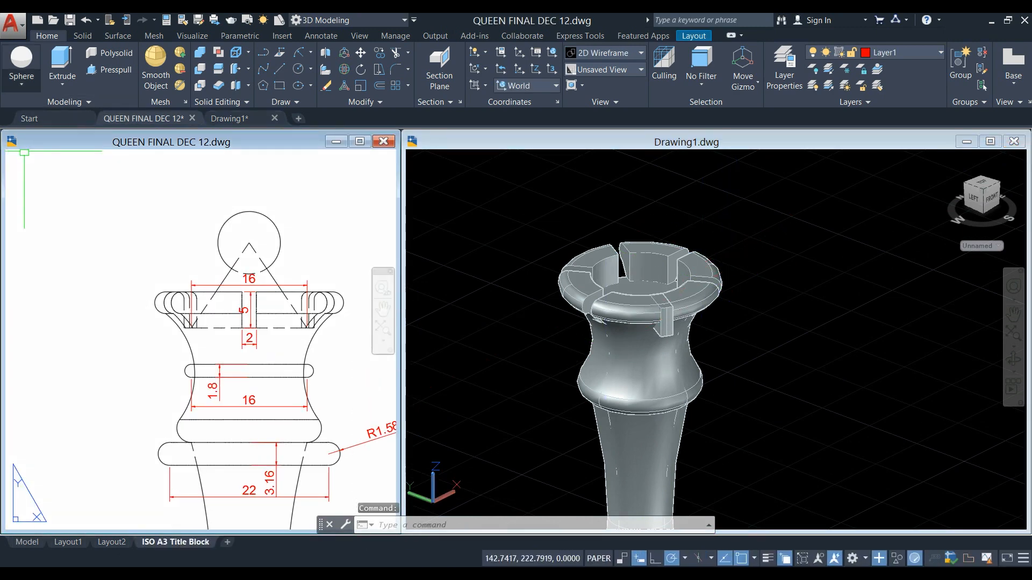
{"action": "left_click", "coordinate": [22, 83]}
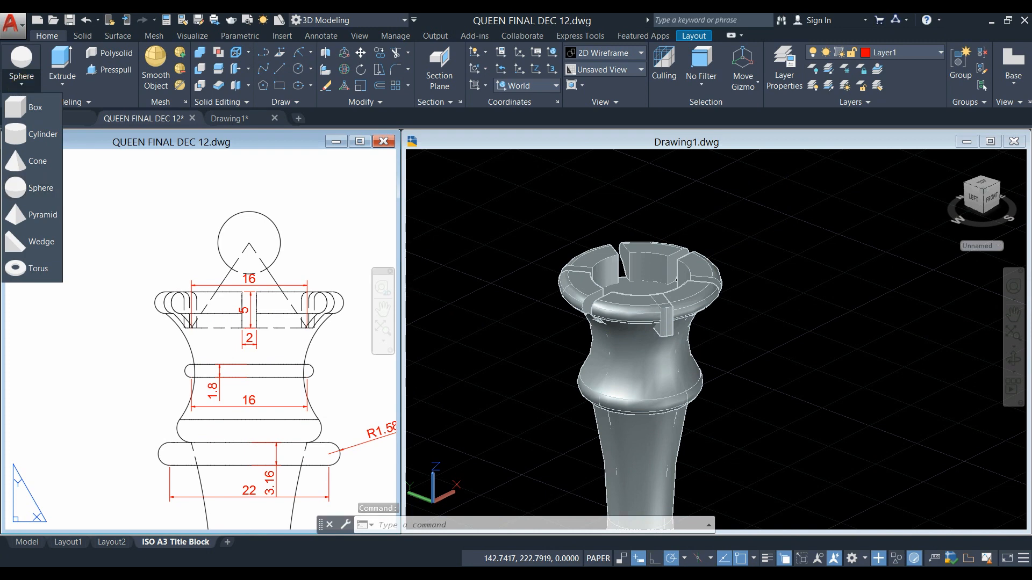
{"action": "scroll", "coordinate": [269, 277], "scroll_direction": "up", "scroll_amount": 3}
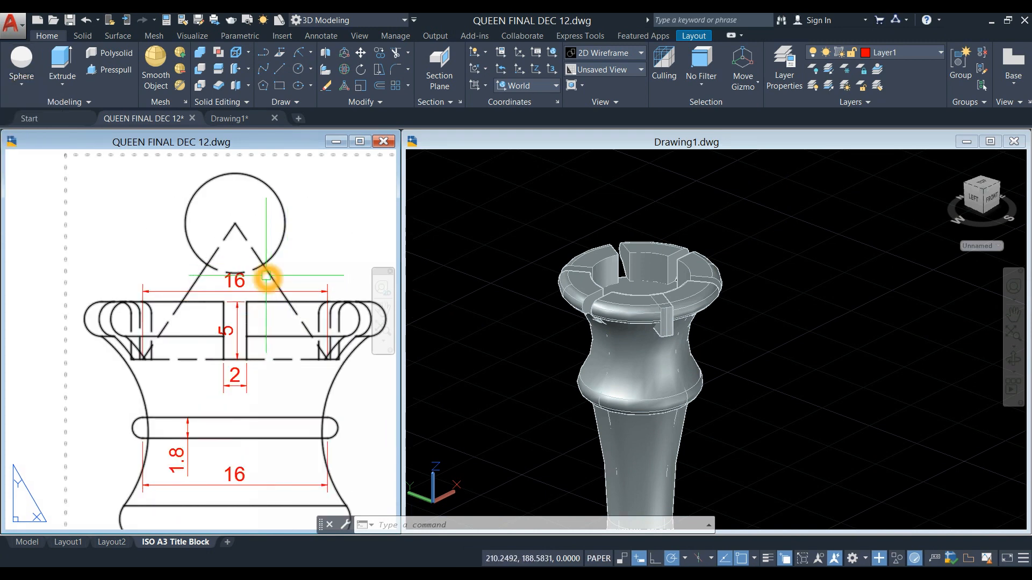
{"action": "left_click", "coordinate": [27, 542]}
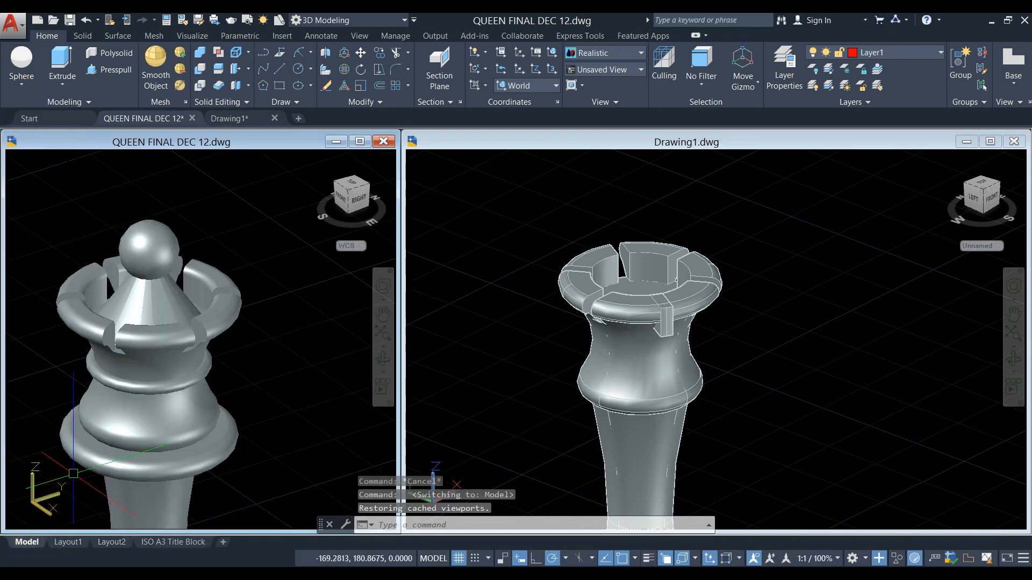
{"action": "left_click", "coordinate": [157, 300]}
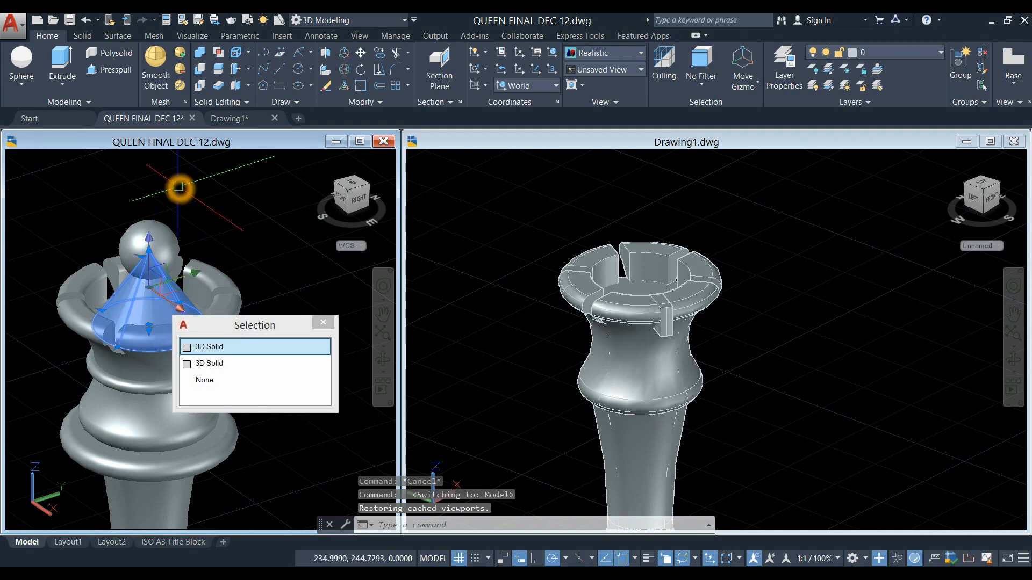
{"action": "key", "text": "Escape"}
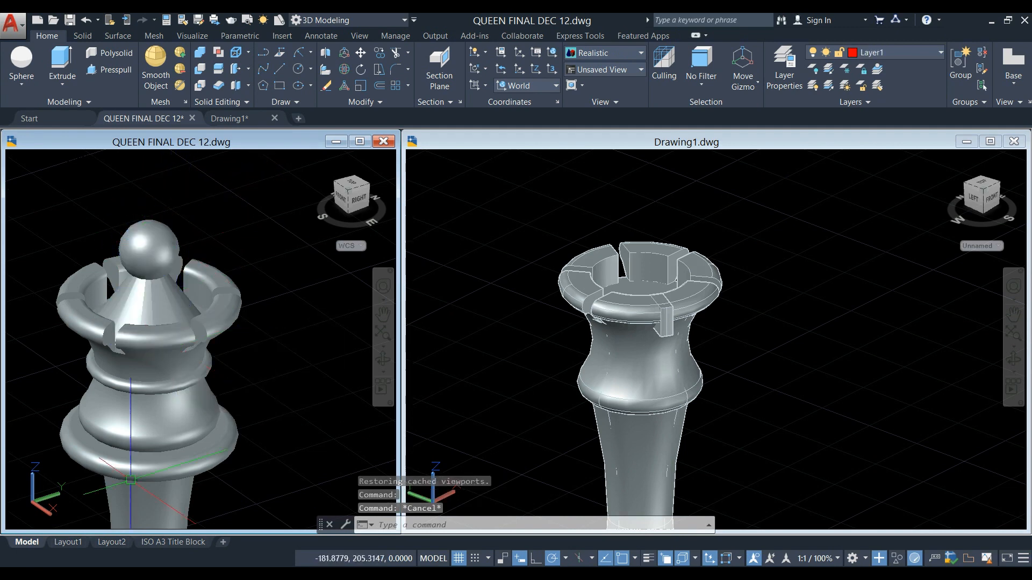
{"action": "left_click", "coordinate": [164, 542]}
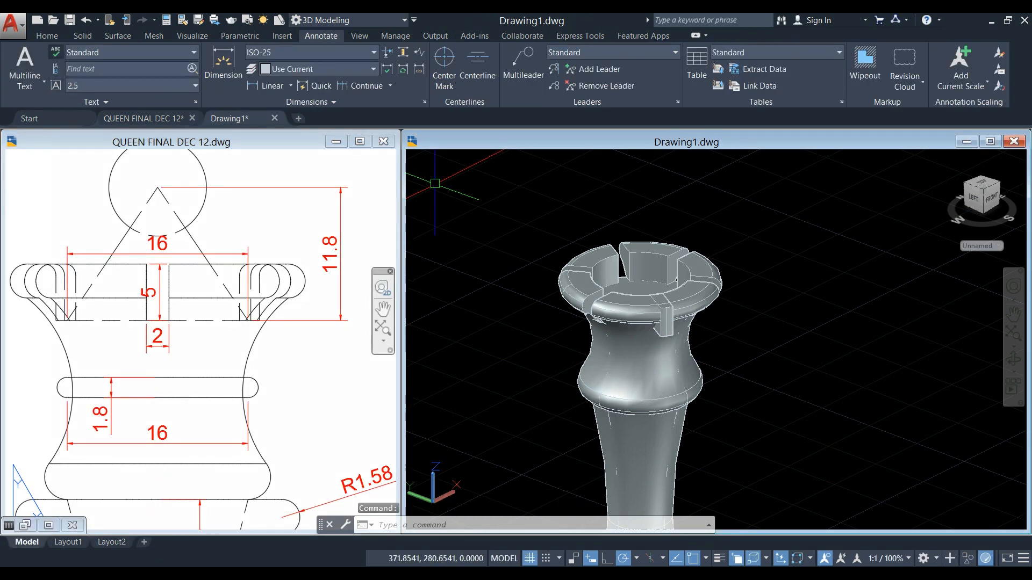
- Return to Drawing1.dwg and start a cone with its base centred on the floor of the crown's circular recess
{"action": "left_click", "coordinate": [47, 36]}
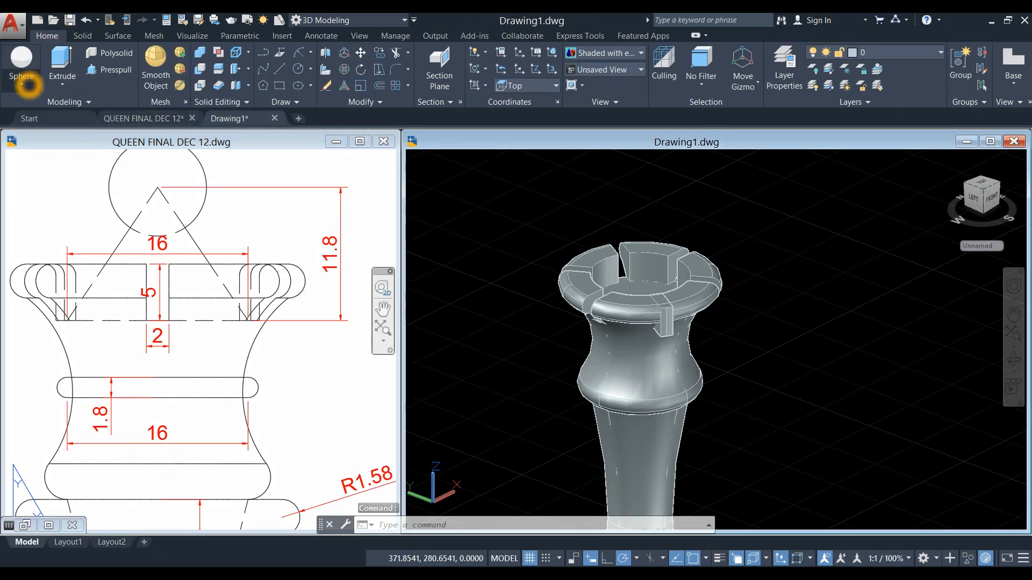
{"action": "left_click", "coordinate": [24, 85]}
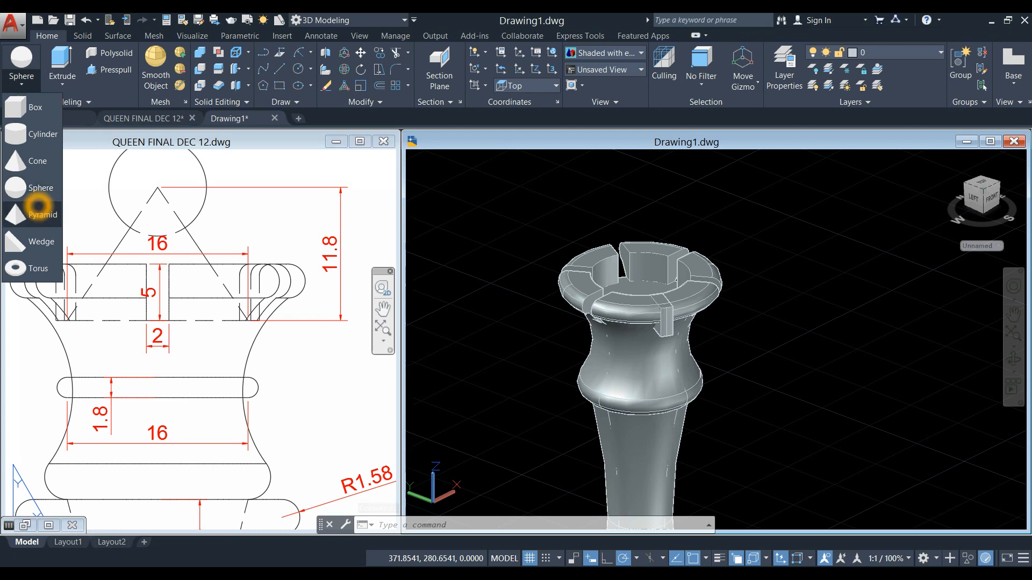
{"action": "left_click", "coordinate": [32, 161]}
{"action": "scroll", "coordinate": [671, 275], "scroll_direction": "up", "scroll_amount": 6}
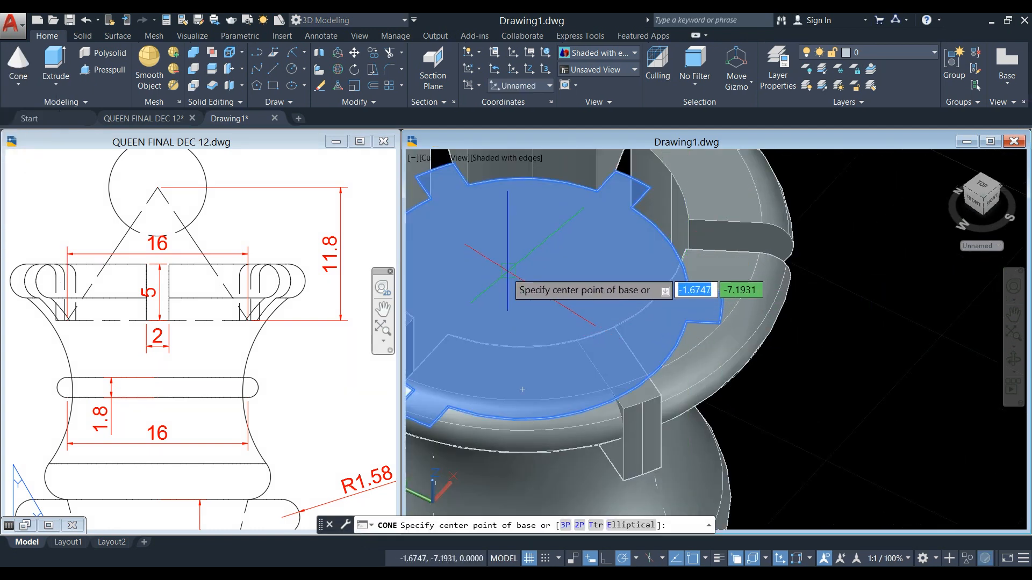
{"action": "scroll", "coordinate": [512, 271], "scroll_direction": "down", "scroll_amount": 4}
{"action": "scroll", "coordinate": [513, 288], "scroll_direction": "up", "scroll_amount": 3}
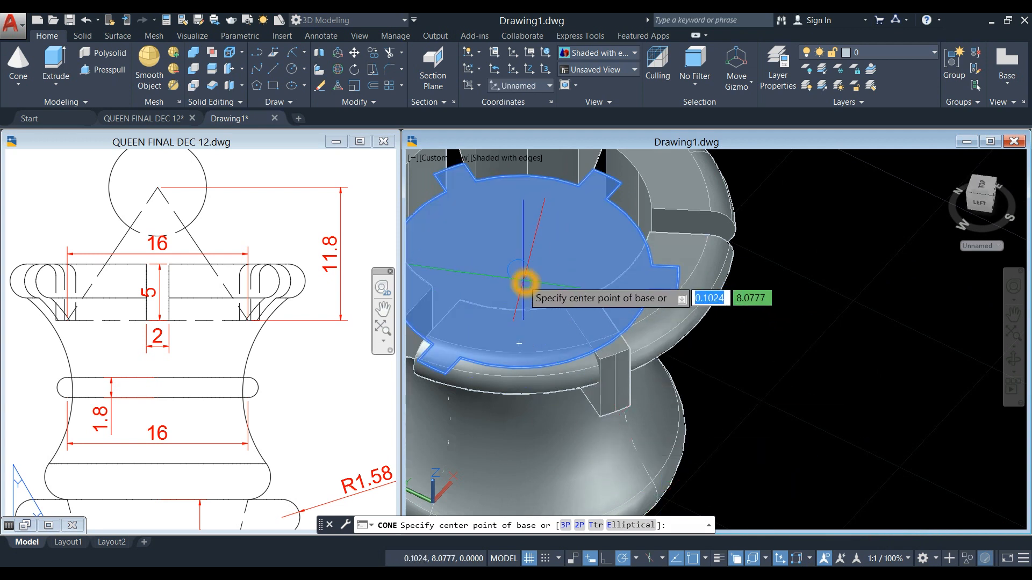
{"action": "left_click", "coordinate": [522, 276]}
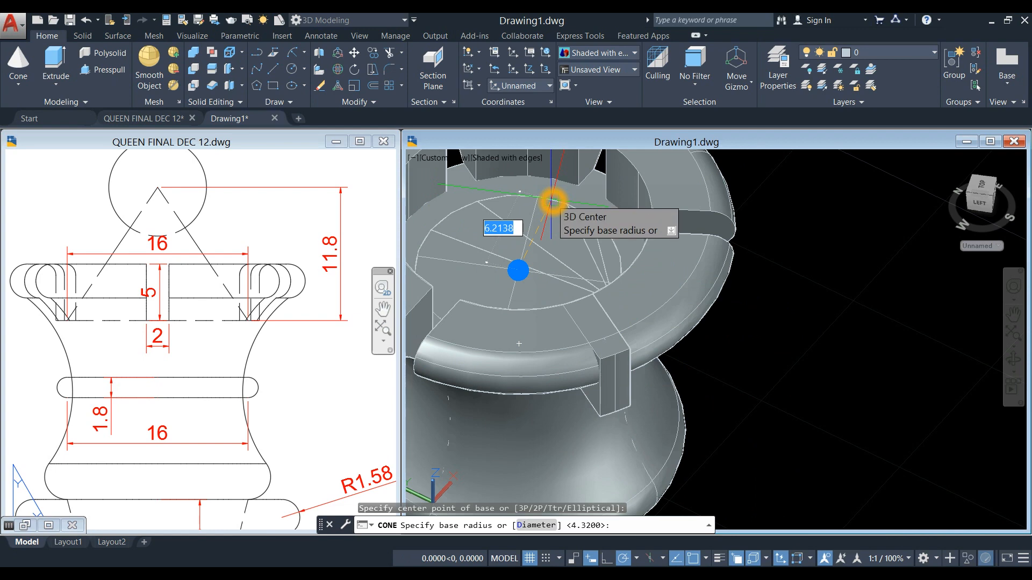
- Give the cone a base diameter of 16 and a height of 11.8
{"action": "scroll", "coordinate": [552, 201], "scroll_direction": "down", "scroll_amount": 4}
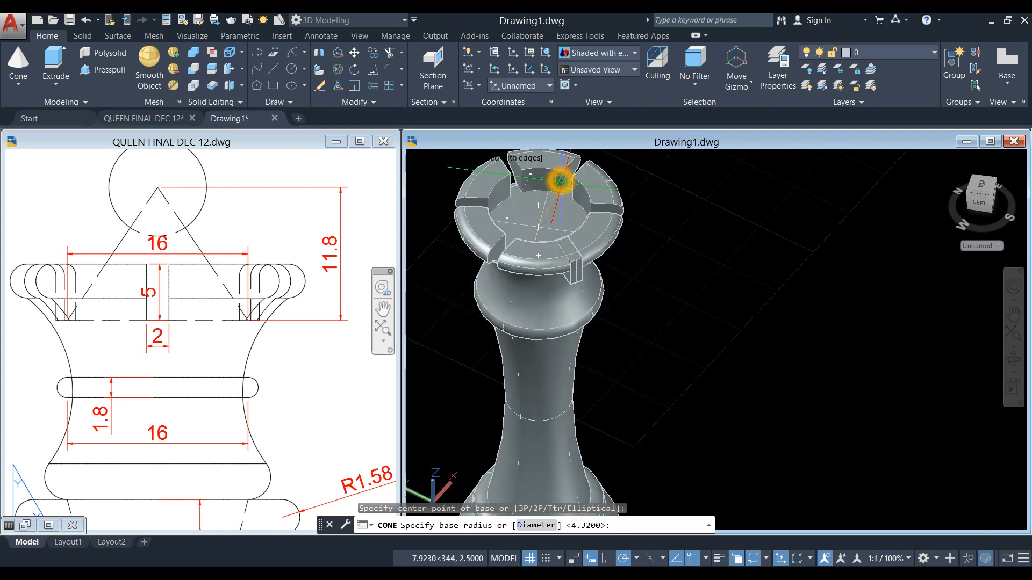
{"action": "type", "text": "d"}
{"action": "key", "text": "Return"}
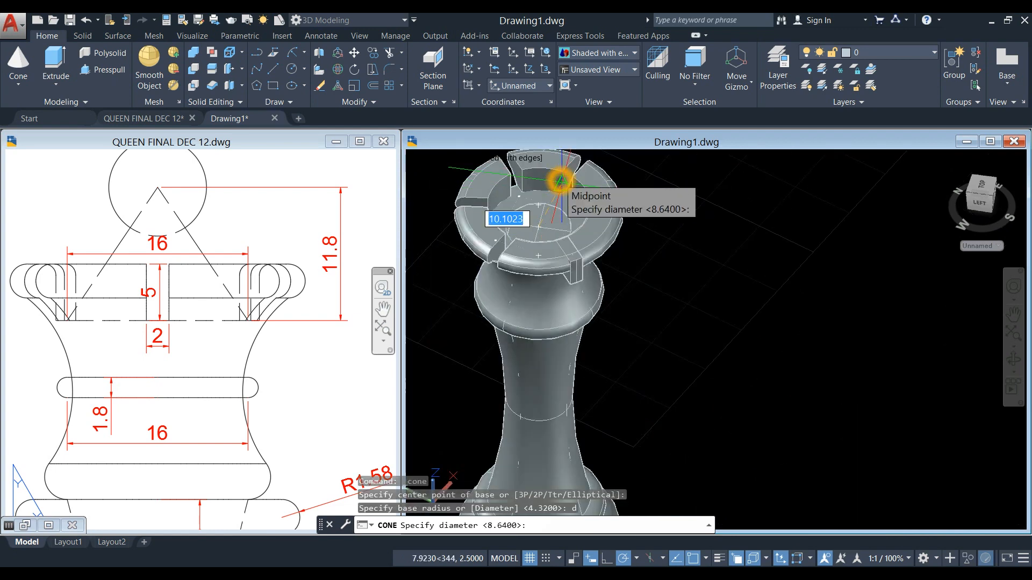
{"action": "type", "text": "16"}
{"action": "key", "text": "Return"}
{"action": "scroll", "coordinate": [553, 226], "scroll_direction": "up", "scroll_amount": 2}
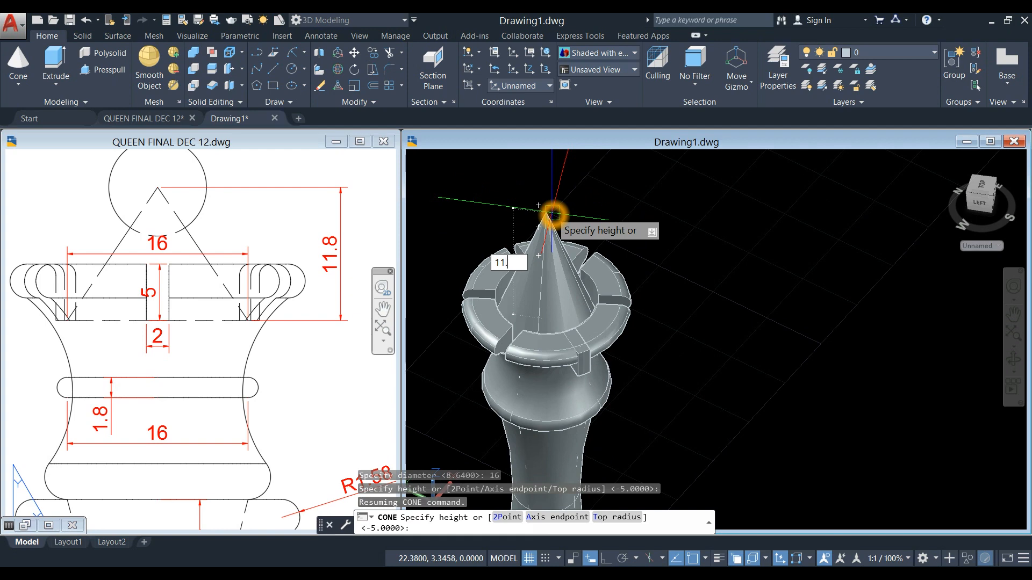
{"action": "key", "text": "Return"}
{"action": "mouse_move", "coordinate": [635, 307]}
{"action": "middle_mouse_down", "text": "shift"}
{"action": "mouse_move", "coordinate": [652, 328]}
{"action": "mouse_move", "coordinate": [627, 247]}
{"action": "mouse_move", "coordinate": [639, 367]}
{"action": "mouse_move", "coordinate": [640, 317]}
{"action": "middle_mouse_up", "text": "shift"}
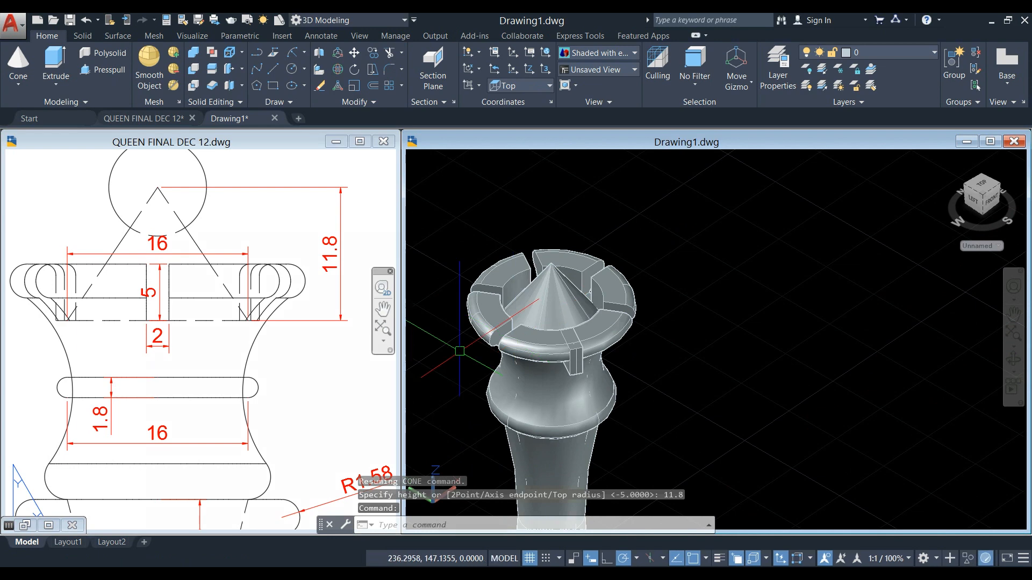
- Switch to QUEEN FINAL DEC 12.dwg and examine the dimensions of the ball above the crown
{"action": "left_click", "coordinate": [210, 216]}
{"action": "scroll", "coordinate": [215, 214], "scroll_direction": "down", "scroll_amount": 2}
{"action": "middle_click_drag", "start_coordinate": [216, 214], "coordinate": [274, 264]}
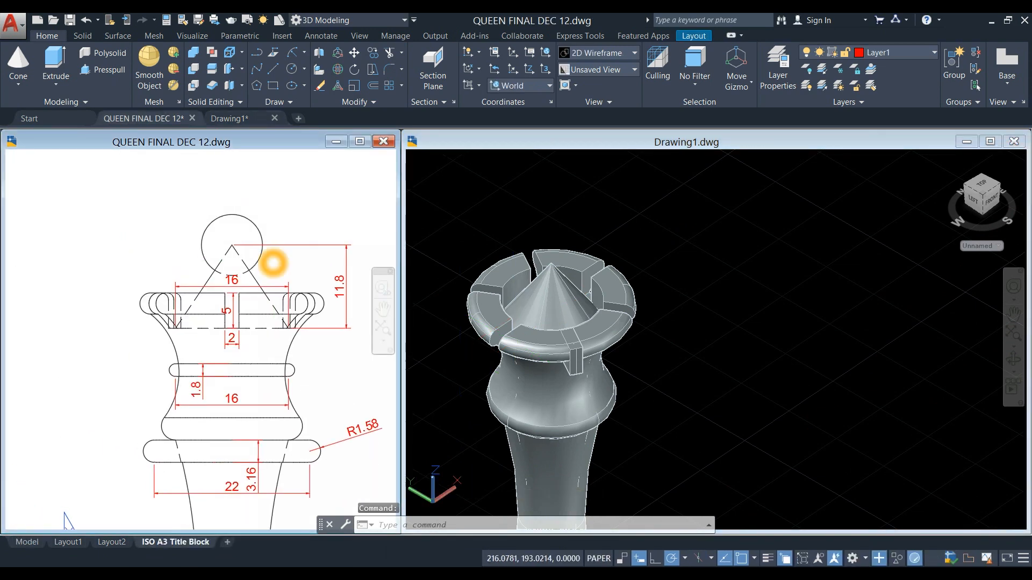
{"action": "scroll", "coordinate": [273, 264], "scroll_direction": "down", "scroll_amount": 4}
{"action": "scroll", "coordinate": [132, 271], "scroll_direction": "up", "scroll_amount": 5}
{"action": "middle_click_drag", "start_coordinate": [138, 272], "coordinate": [194, 299]}
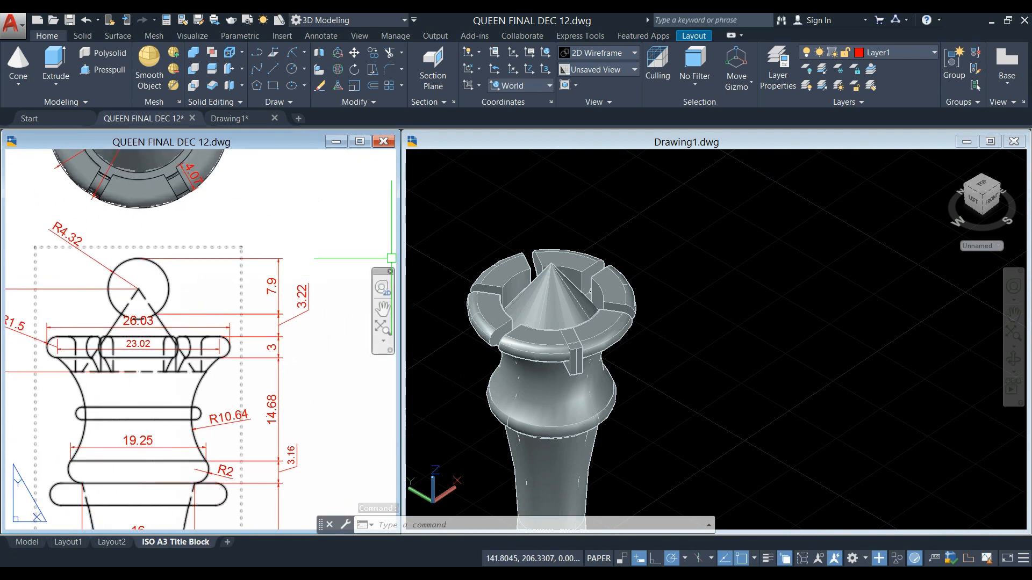
- Return to Drawing1.dwg and start a sphere with its centre at the endpoint on the tip of the crown's cone
{"action": "left_click", "coordinate": [679, 272]}
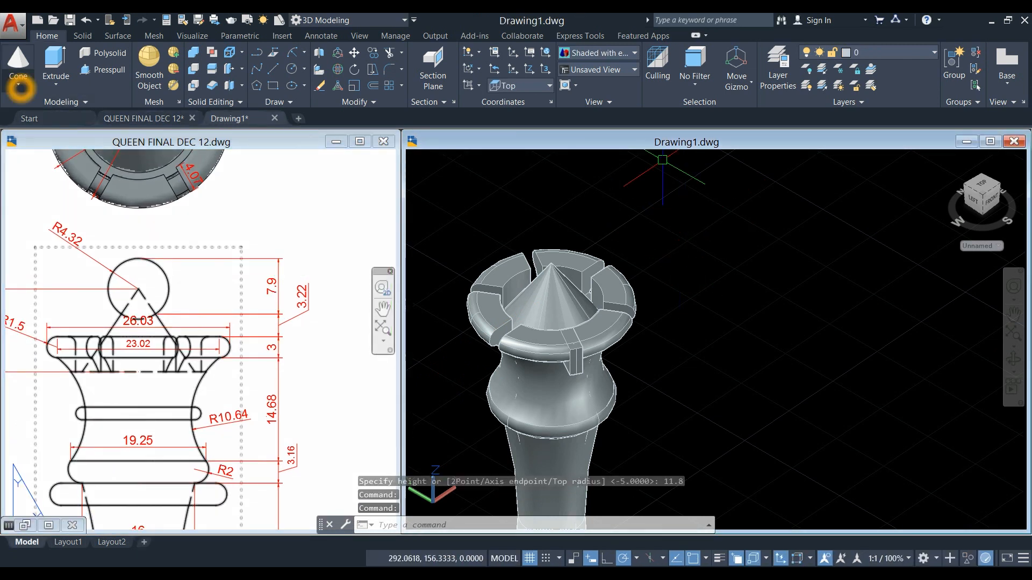
{"action": "left_click", "coordinate": [20, 88]}
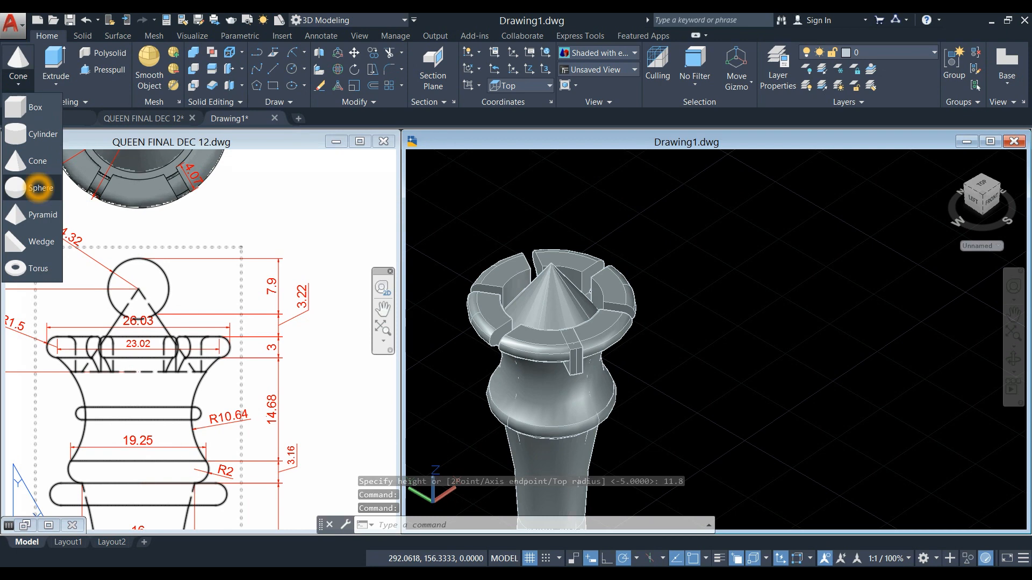
{"action": "left_click", "coordinate": [38, 188]}
{"action": "scroll", "coordinate": [543, 275], "scroll_direction": "up", "scroll_amount": 3}
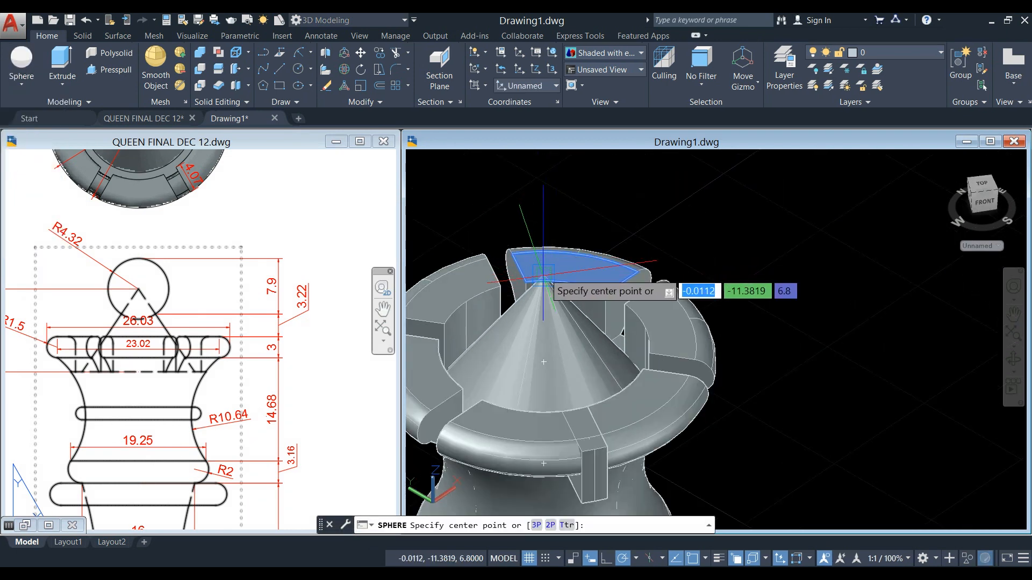
{"action": "scroll", "coordinate": [545, 275], "scroll_direction": "up", "scroll_amount": 5}
{"action": "middle_click_drag", "start_coordinate": [562, 304], "coordinate": [566, 282], "text": "shift"}
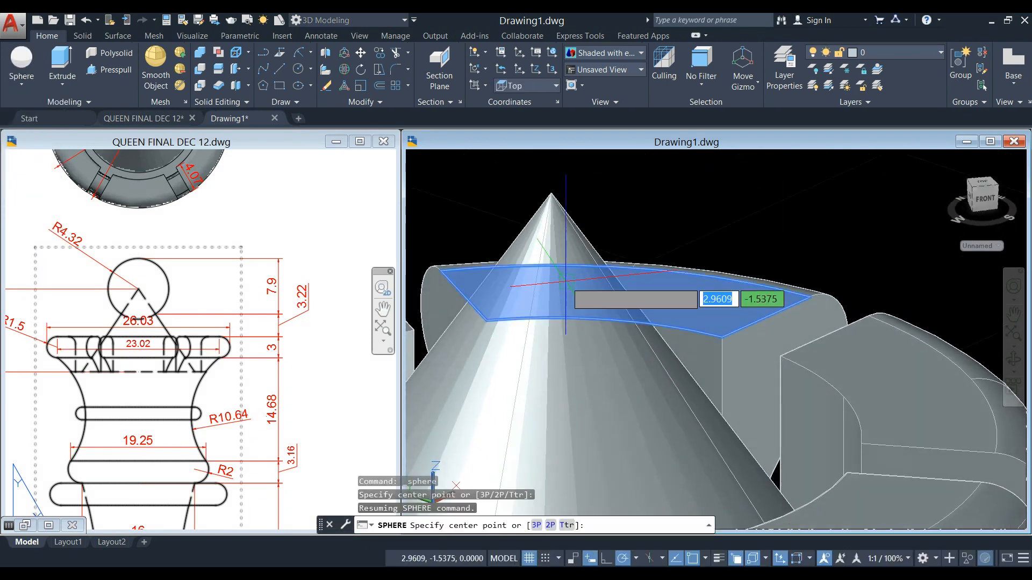
{"action": "scroll", "coordinate": [561, 199], "scroll_direction": "up", "scroll_amount": 3}
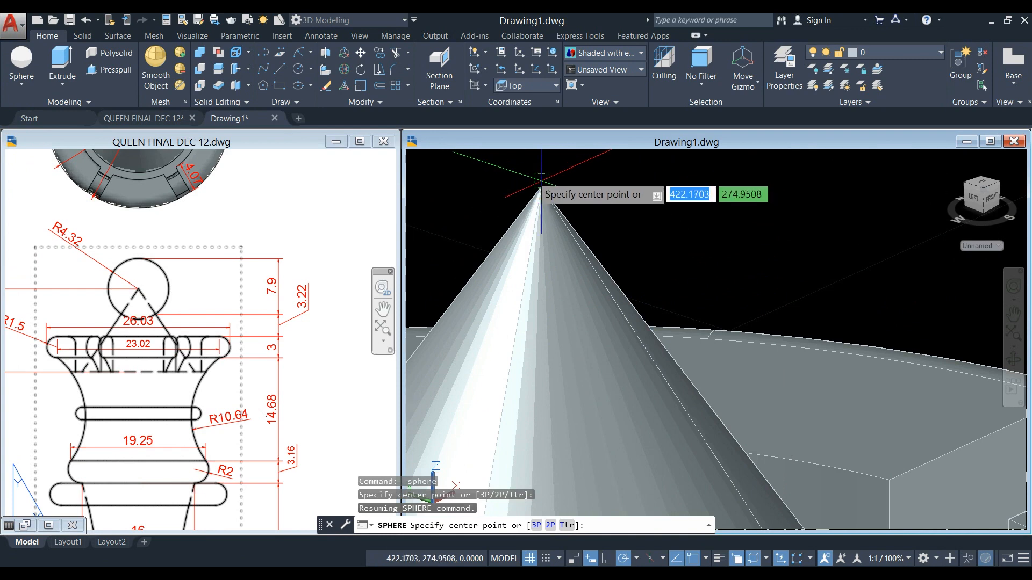
{"action": "right_click", "coordinate": [541, 183], "text": "shift"}
{"action": "left_click", "coordinate": [584, 267]}
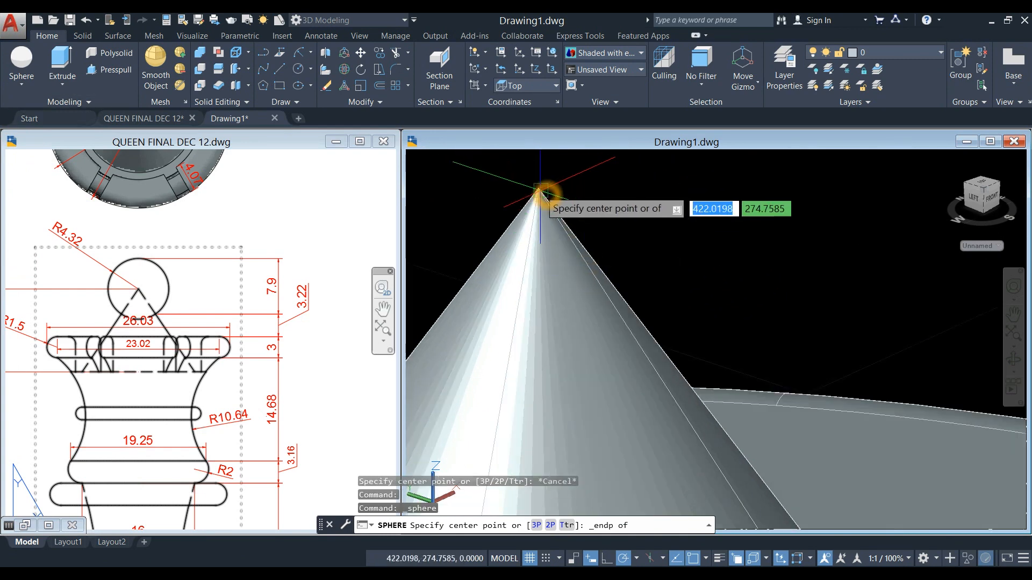
{"action": "left_click", "coordinate": [538, 191]}
- Give the sphere a radius of 4.32 and set the model to the Front view
{"action": "scroll", "coordinate": [600, 192], "scroll_direction": "down", "scroll_amount": 2}
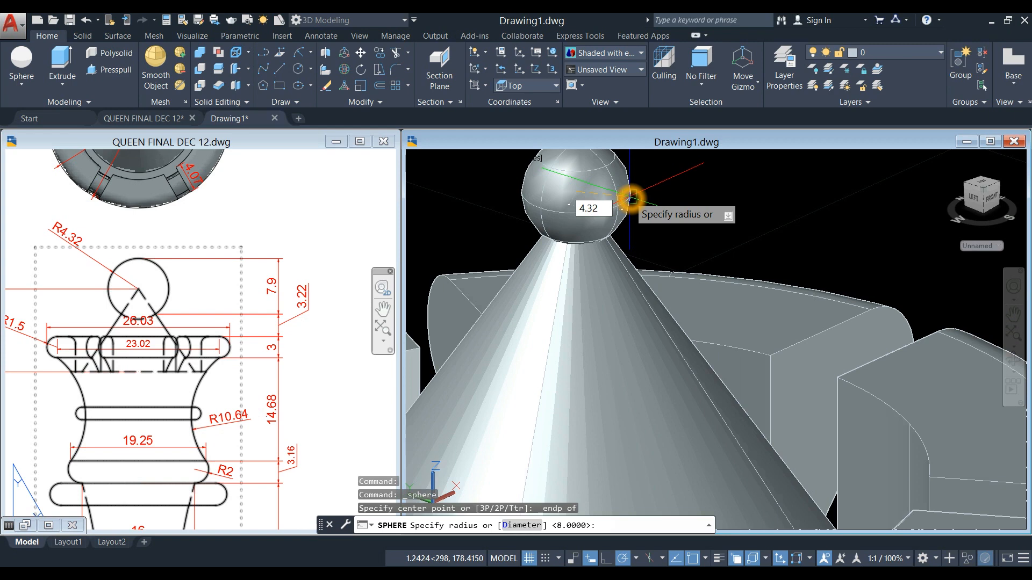
{"action": "type", "text": "4.32"}
{"action": "key", "text": "Return"}
{"action": "scroll", "coordinate": [618, 261], "scroll_direction": "down", "scroll_amount": 5}
{"action": "middle_click_drag", "start_coordinate": [618, 261], "coordinate": [715, 252], "text": "shift"}
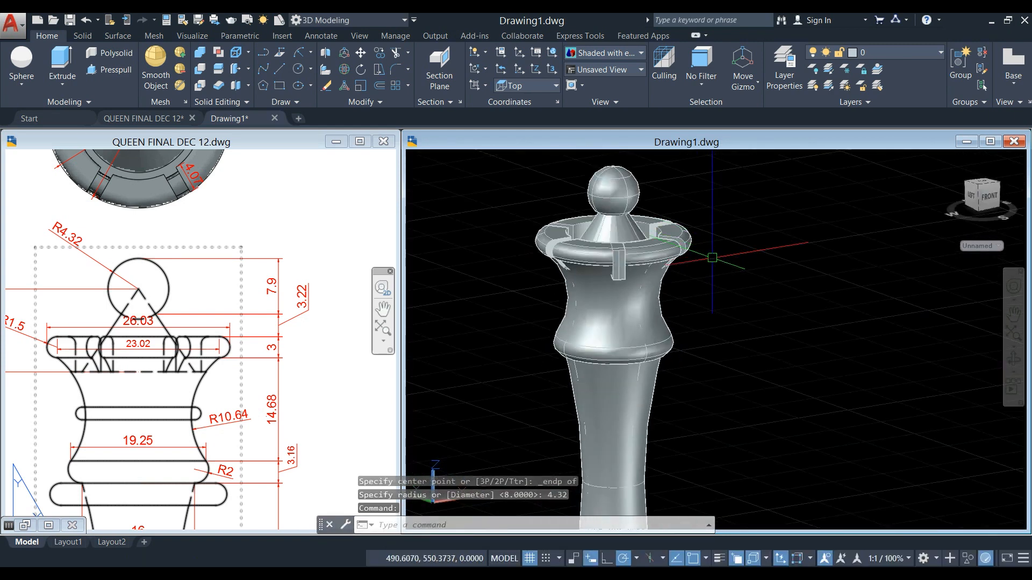
{"action": "scroll", "coordinate": [714, 252], "scroll_direction": "down", "scroll_amount": 4}
{"action": "left_click", "coordinate": [437, 159]}
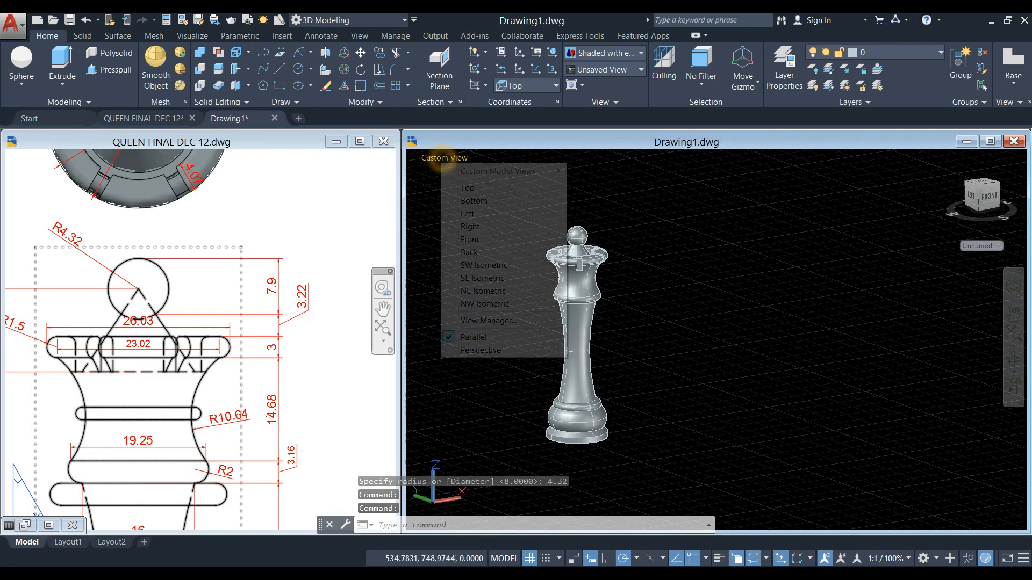
{"action": "left_click", "coordinate": [470, 240]}
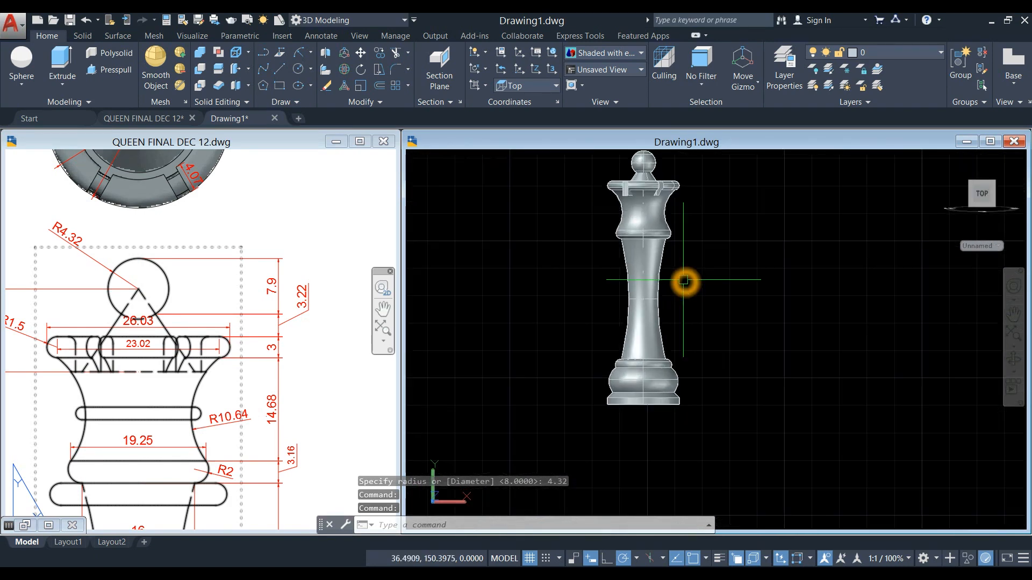
- Switch to QUEEN FINAL DEC 12.dwg and examine the dimensions of the rounded collar ring below the crown
{"action": "left_click", "coordinate": [285, 384]}
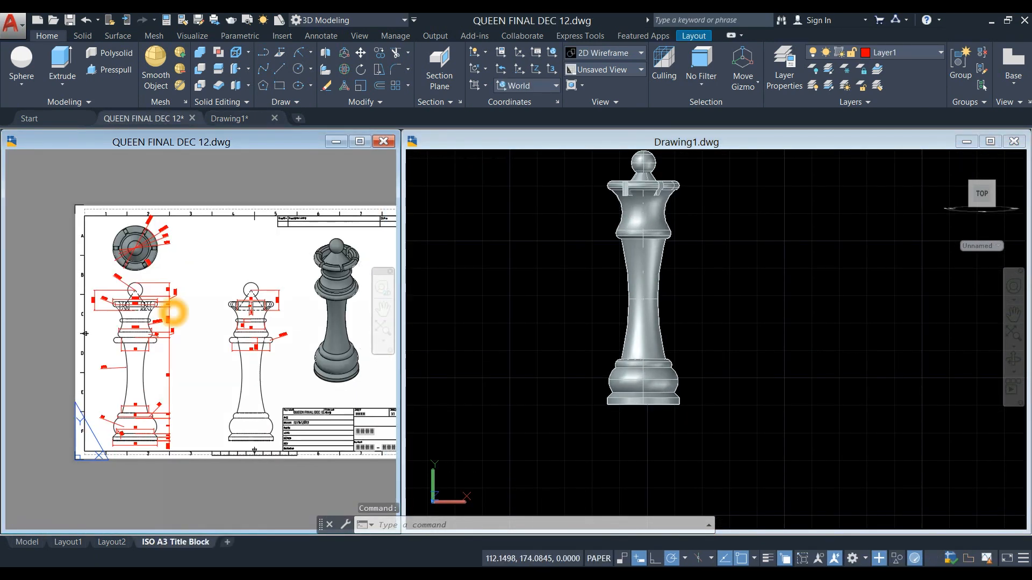
{"action": "scroll", "coordinate": [267, 354], "scroll_direction": "up", "scroll_amount": 5}
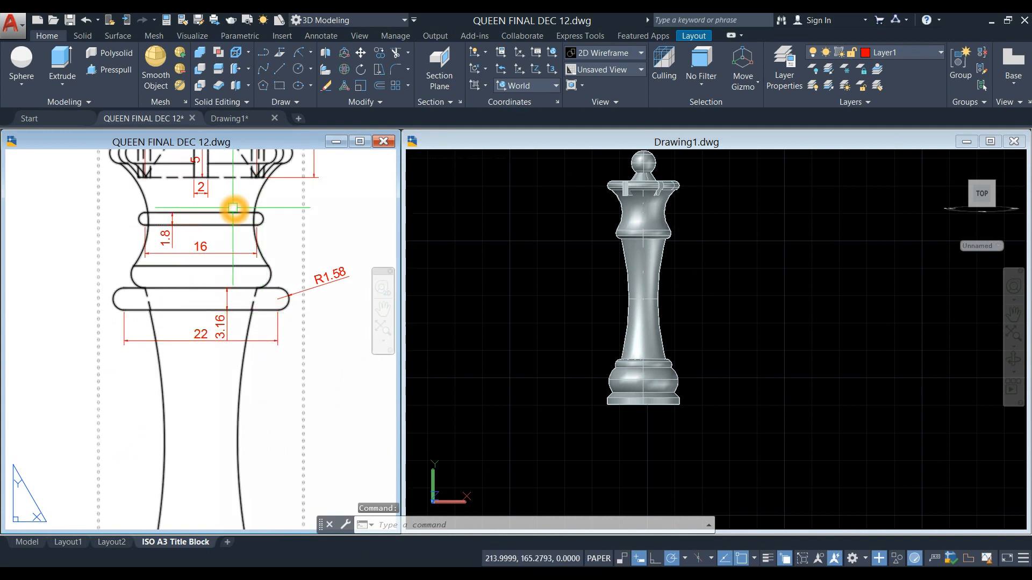
{"action": "middle_click_drag", "start_coordinate": [265, 271], "coordinate": [275, 324]}
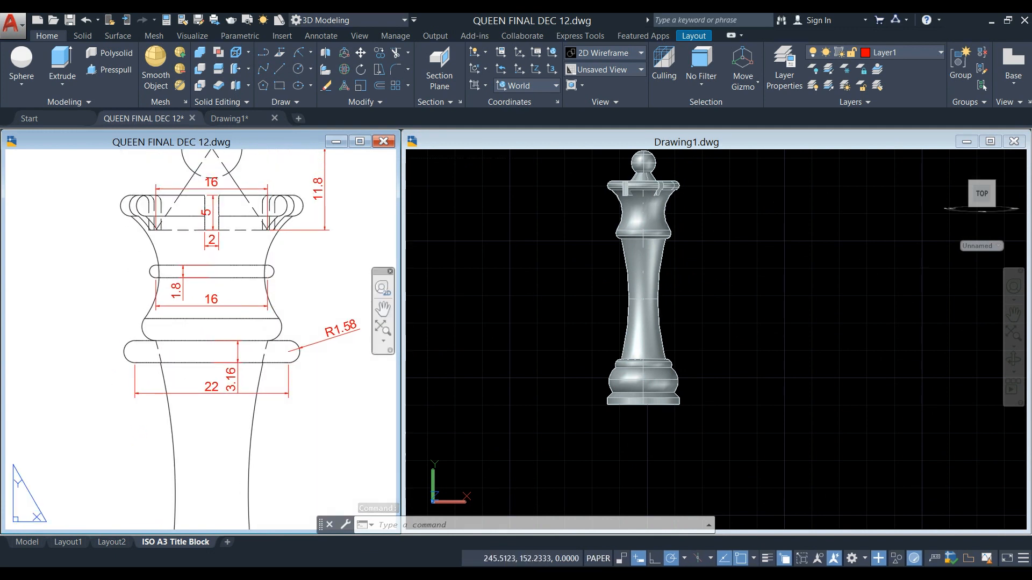
{"action": "left_click", "coordinate": [746, 235]}
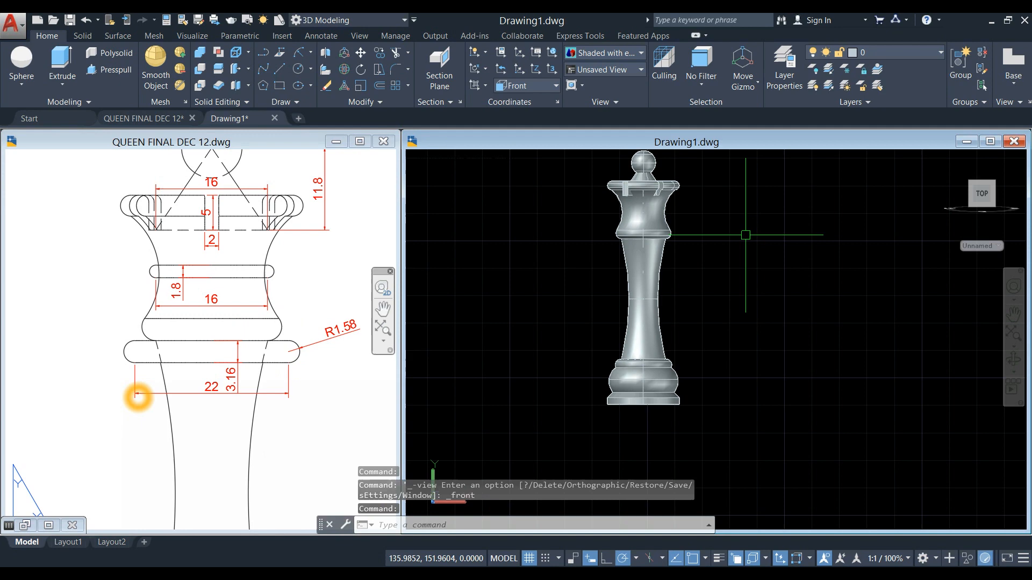
{"action": "left_click", "coordinate": [138, 397]}
{"action": "scroll", "coordinate": [134, 362], "scroll_direction": "up", "scroll_amount": 2}
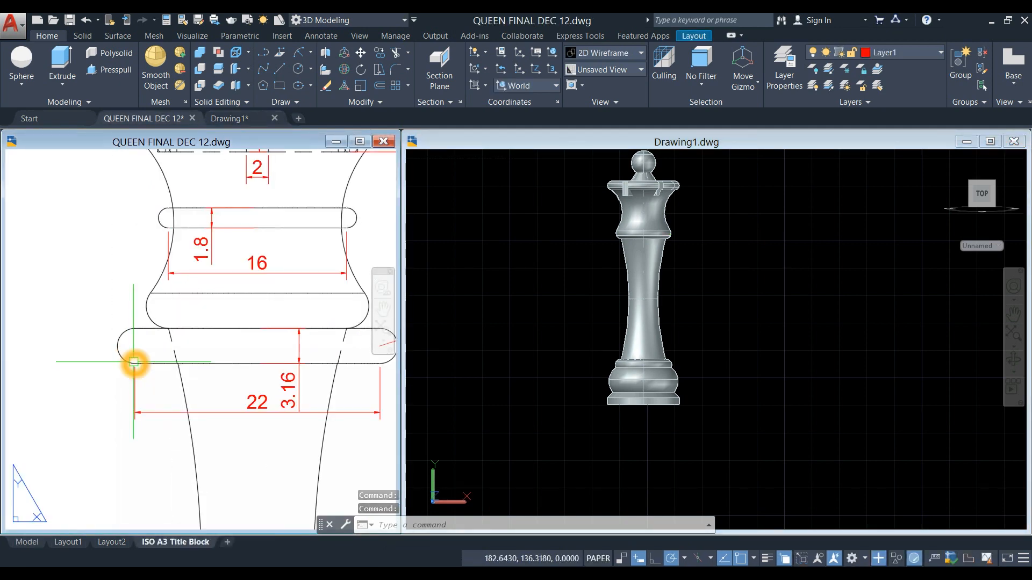
{"action": "scroll", "coordinate": [279, 380], "scroll_direction": "down", "scroll_amount": 2}
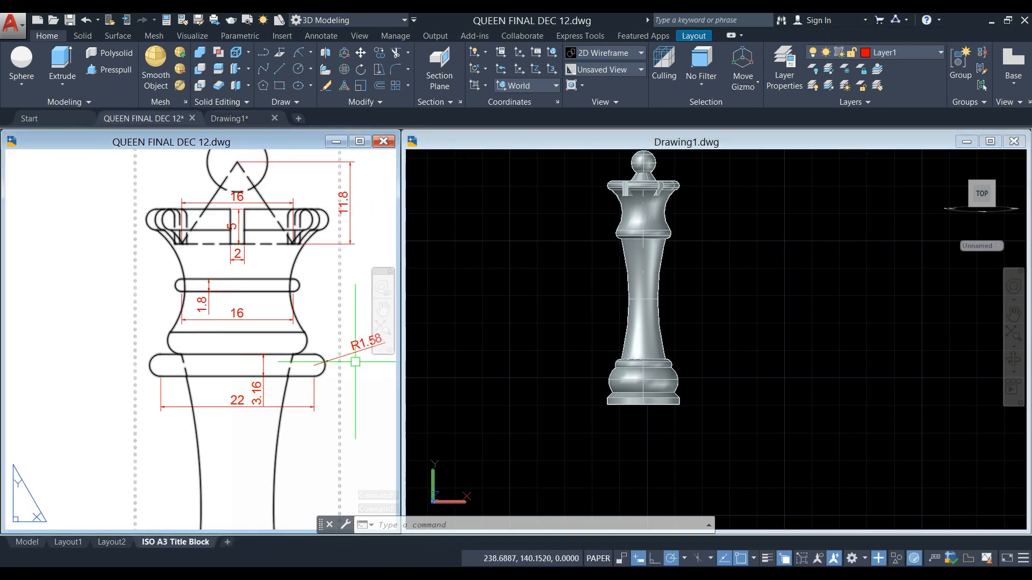
- Return to Drawing1.dwg and draw a horizontal line 22 long in the empty space beside the queen
{"action": "left_click", "coordinate": [730, 279]}
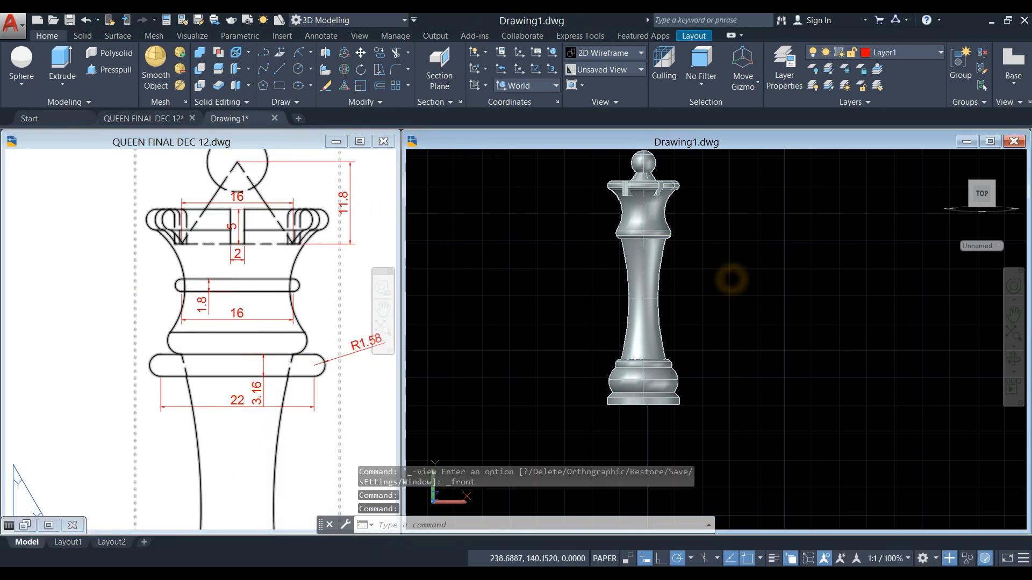
{"action": "type", "text": "l"}
{"action": "key", "text": "Return"}
{"action": "left_click", "coordinate": [737, 273]}
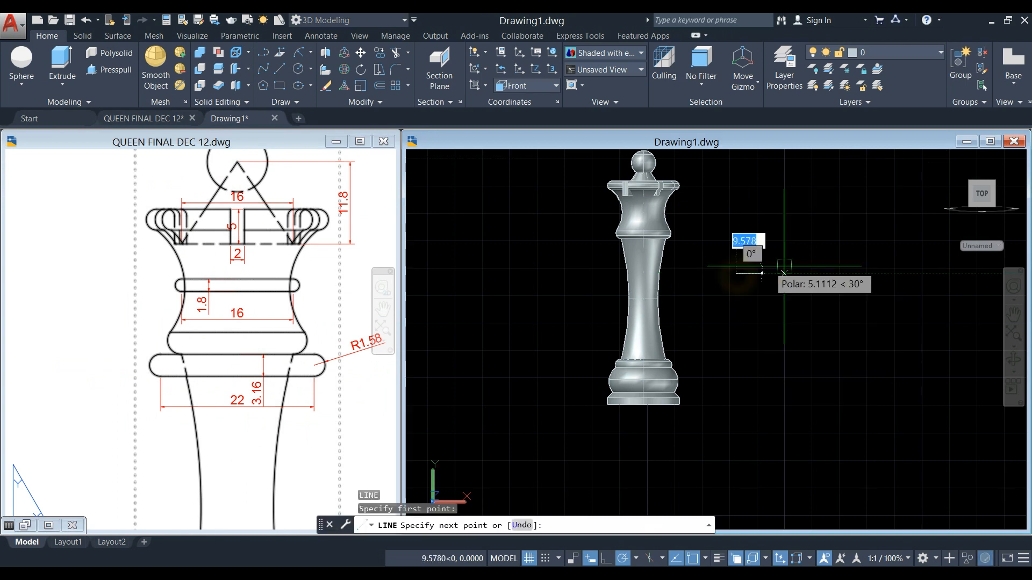
{"action": "left_click", "coordinate": [816, 272]}
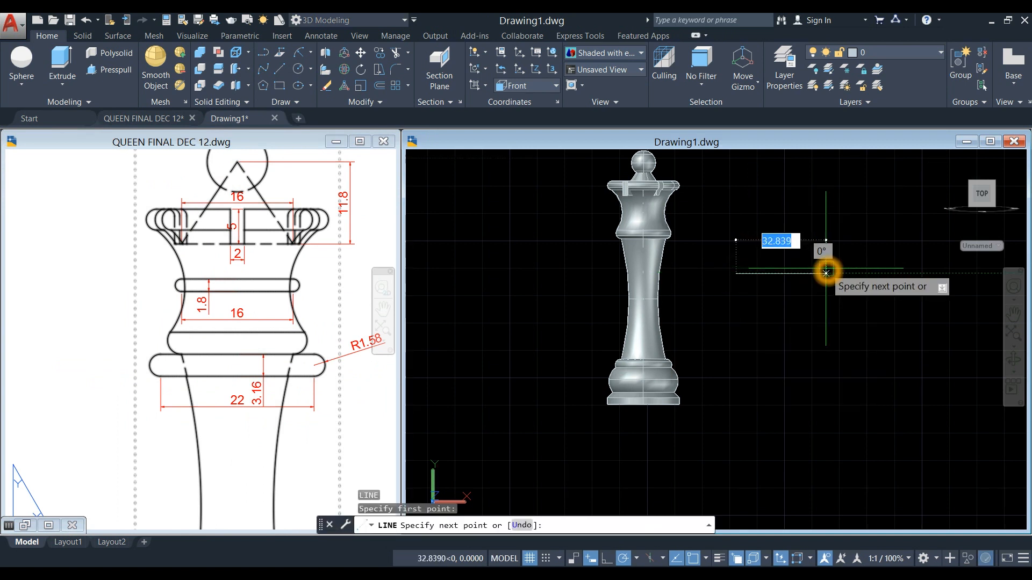
{"action": "type", "text": "22"}
{"action": "key", "text": "Return"}
{"action": "right_click", "coordinate": [833, 214]}
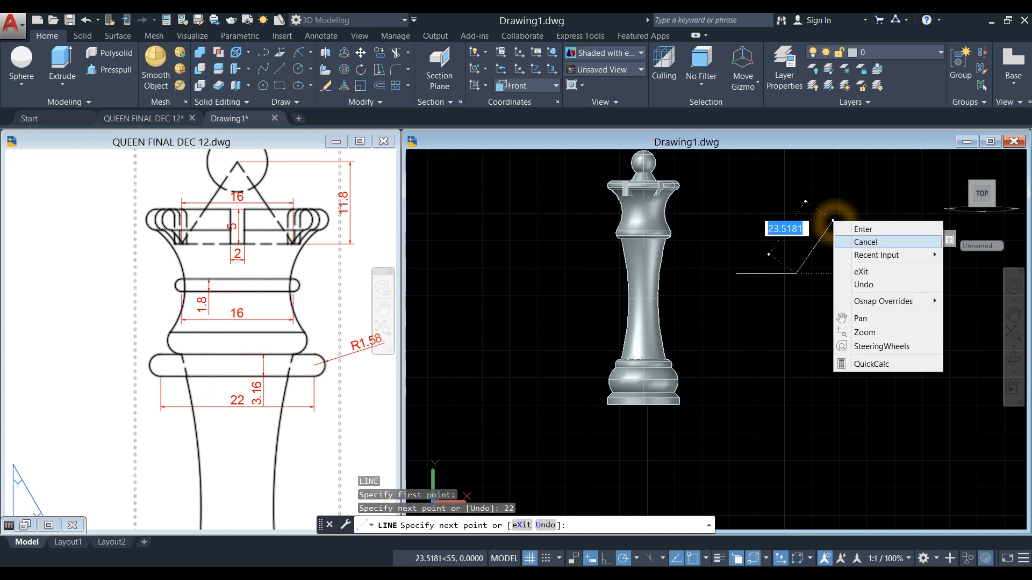
{"action": "left_click", "coordinate": [834, 225]}
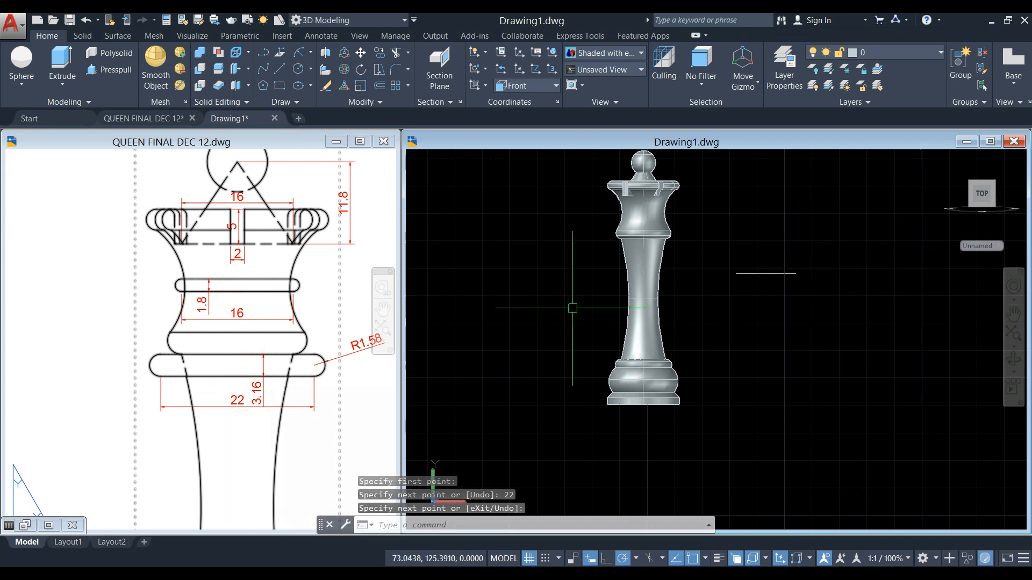
- Check the collar ring's thickness in QUEEN FINAL DEC 12.dwg, and offset the horizontal line upward by 3.16 in Drawing1.dwg
{"action": "left_click", "coordinate": [279, 386]}
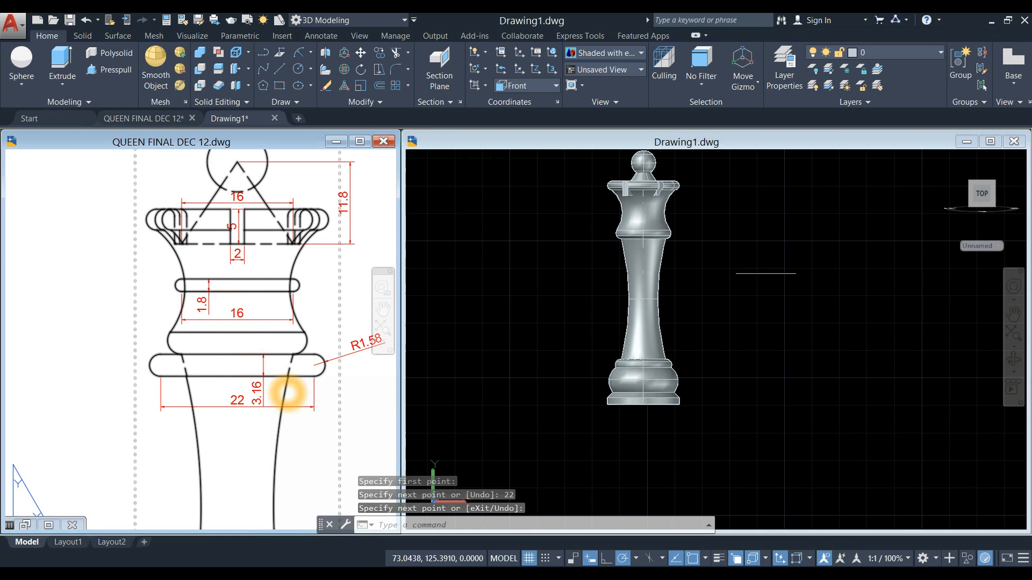
{"action": "scroll", "coordinate": [270, 377], "scroll_direction": "up", "scroll_amount": 5}
{"action": "scroll", "coordinate": [270, 377], "scroll_direction": "down", "scroll_amount": 5}
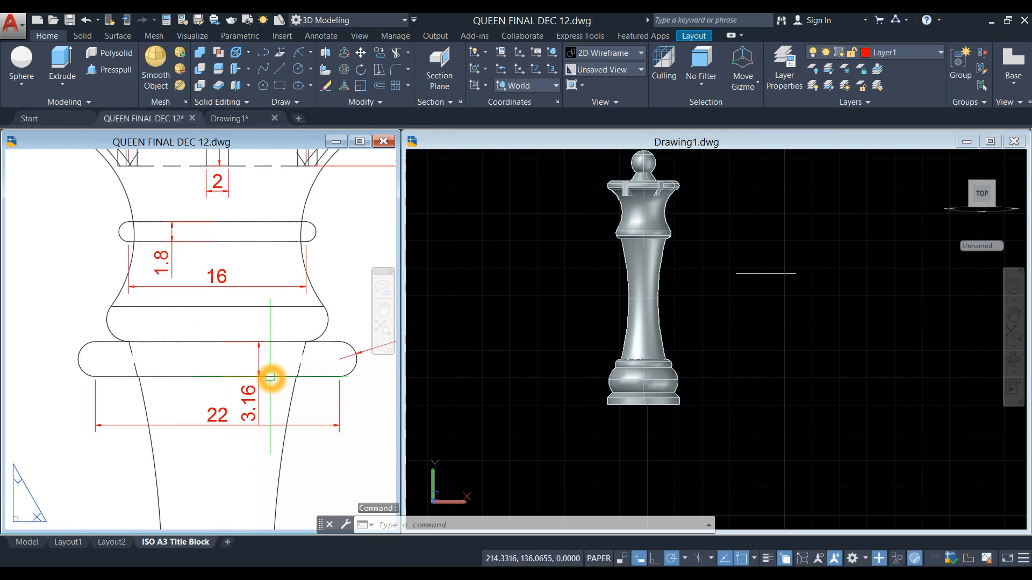
{"action": "left_click", "coordinate": [870, 298]}
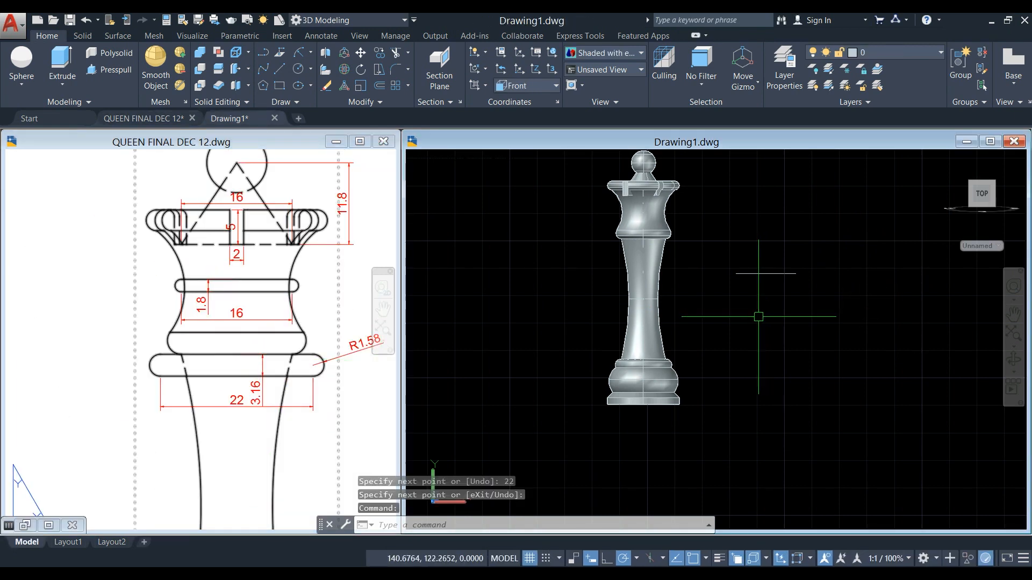
{"action": "key", "text": "Return"}
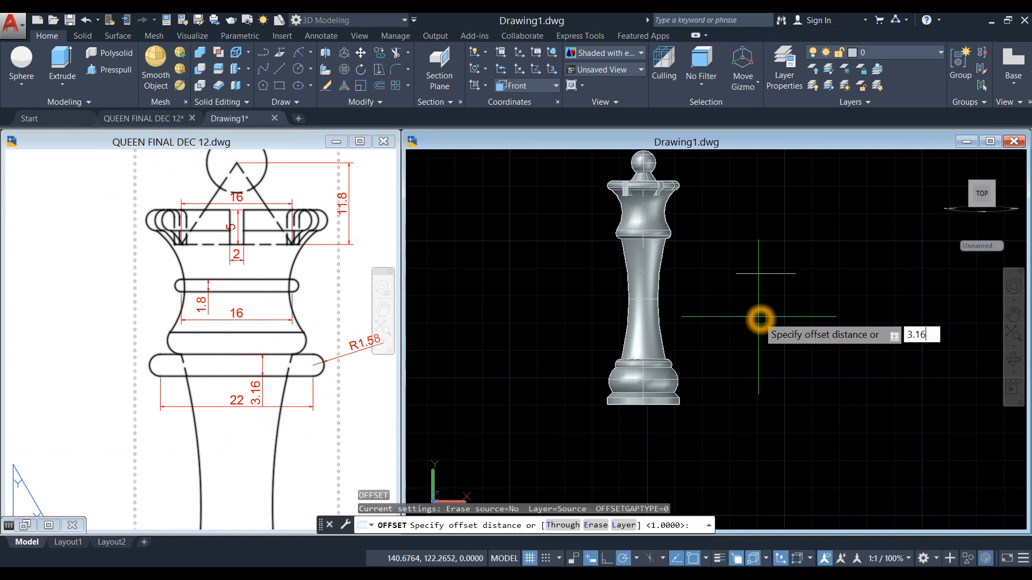
{"action": "type", "text": "3.16"}
{"action": "key", "text": "Return"}
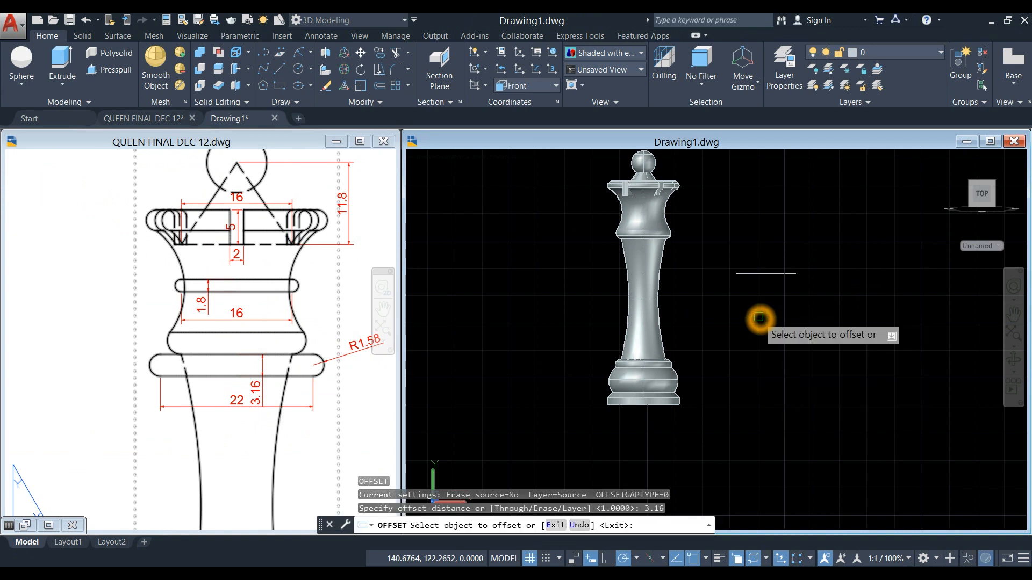
{"action": "left_click", "coordinate": [774, 272]}
{"action": "scroll", "coordinate": [771, 272], "scroll_direction": "up", "scroll_amount": 5}
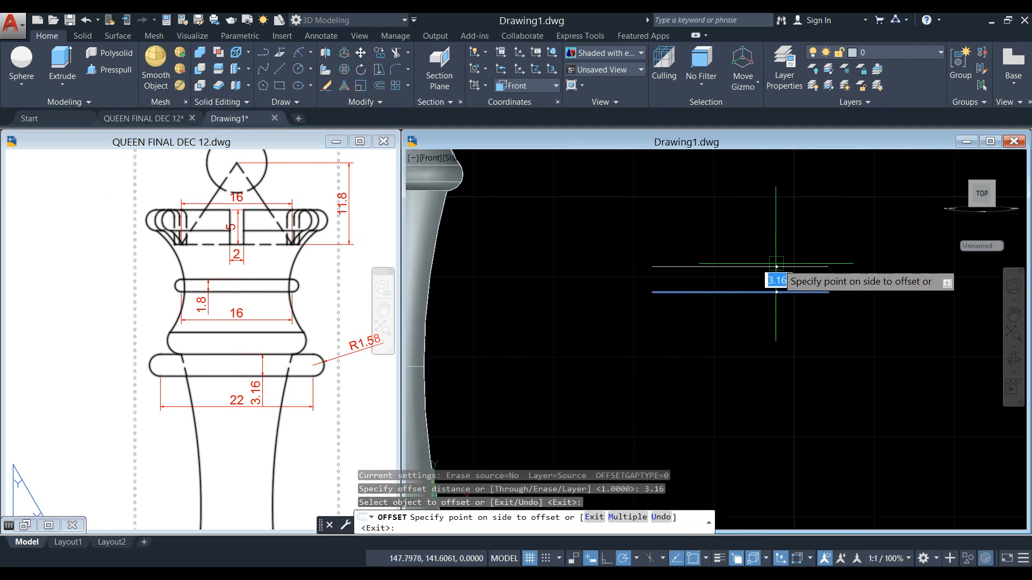
{"action": "left_click", "coordinate": [750, 254]}
{"action": "right_click", "coordinate": [764, 238]}
{"action": "left_click", "coordinate": [786, 246]}
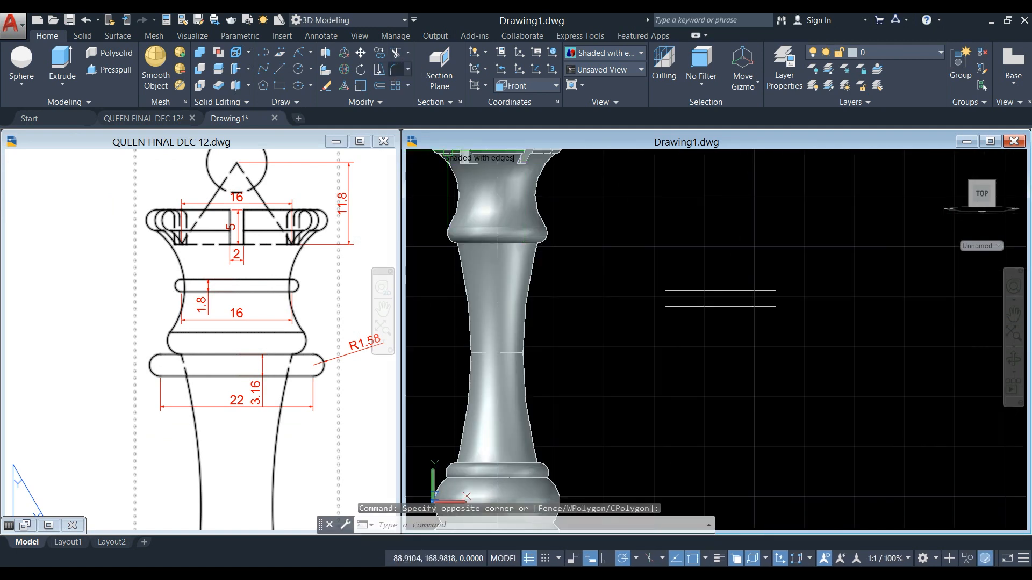
- Fillet the two parallel lines at both ends to close them into a round-ended collar outline
{"action": "left_click", "coordinate": [396, 69]}
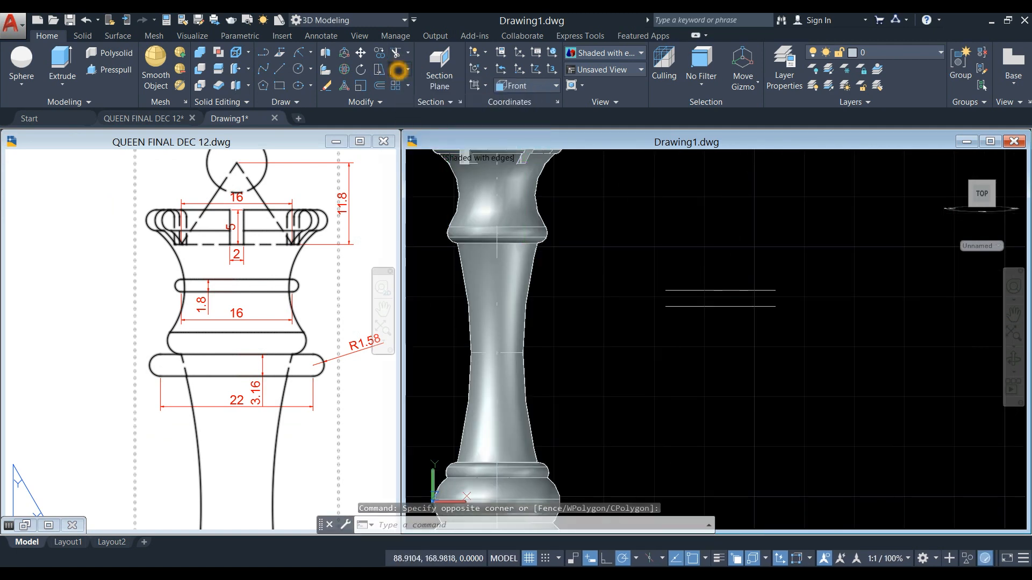
{"action": "scroll", "coordinate": [803, 294], "scroll_direction": "up", "scroll_amount": 2}
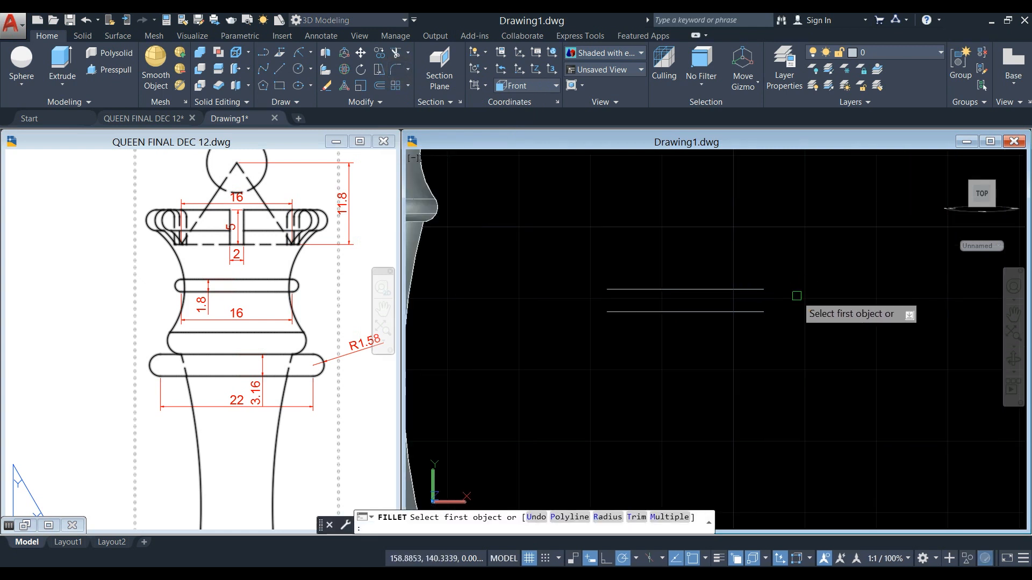
{"action": "left_click", "coordinate": [756, 292]}
{"action": "left_click", "coordinate": [756, 311]}
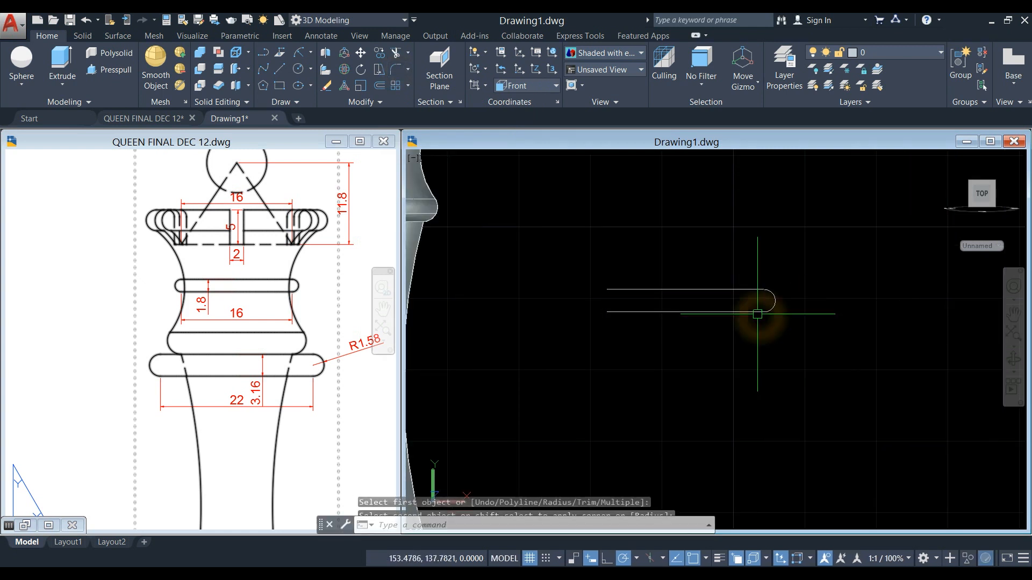
{"action": "right_click", "coordinate": [588, 220]}
{"action": "left_click", "coordinate": [615, 225]}
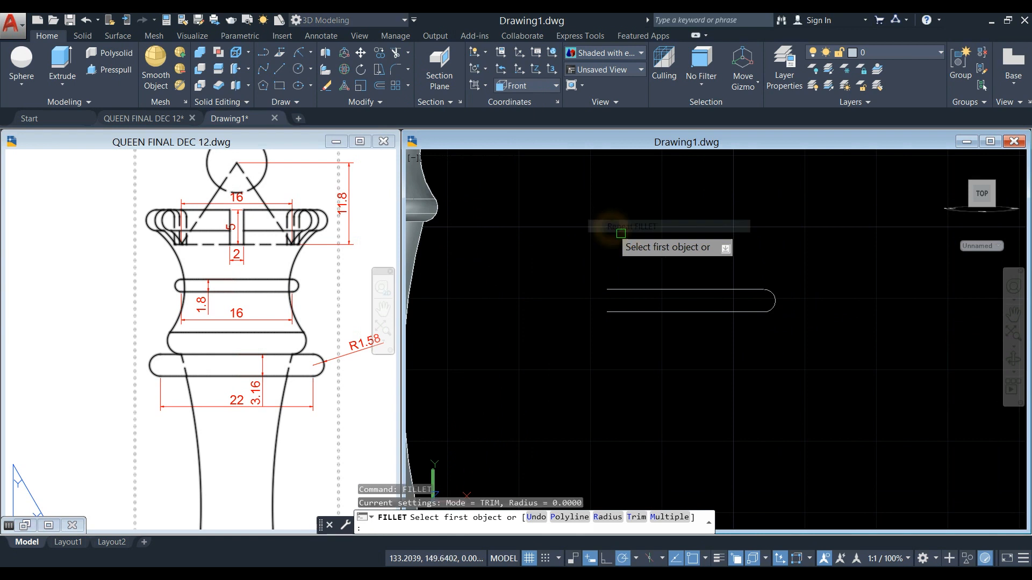
{"action": "left_click", "coordinate": [633, 290]}
{"action": "left_click", "coordinate": [621, 310]}
{"action": "scroll", "coordinate": [634, 237], "scroll_direction": "down", "scroll_amount": 4}
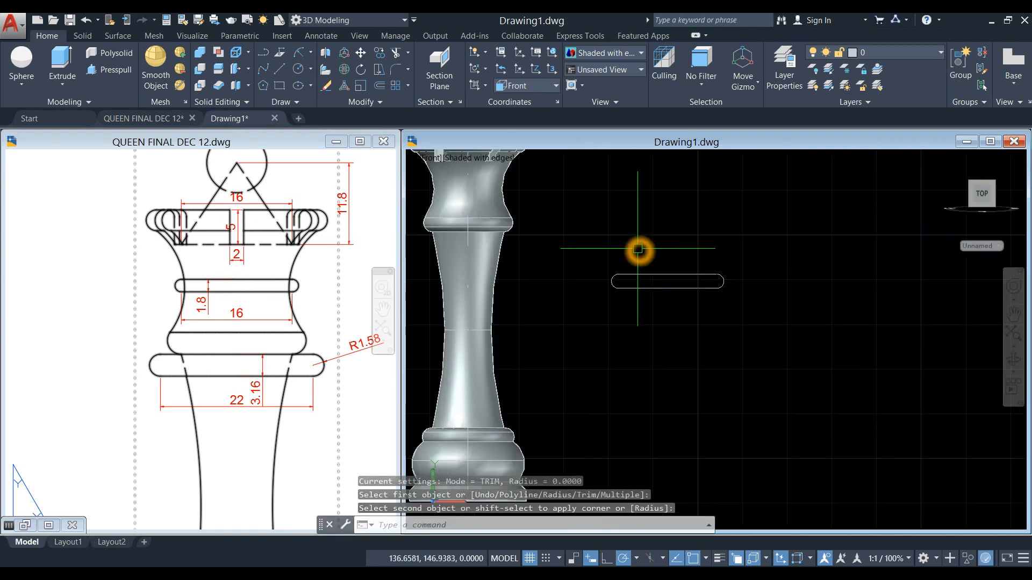
- Draw a vertical line joining the midpoints of the collar outline's upper and lower lines
{"action": "scroll", "coordinate": [634, 256], "scroll_direction": "up", "scroll_amount": 5}
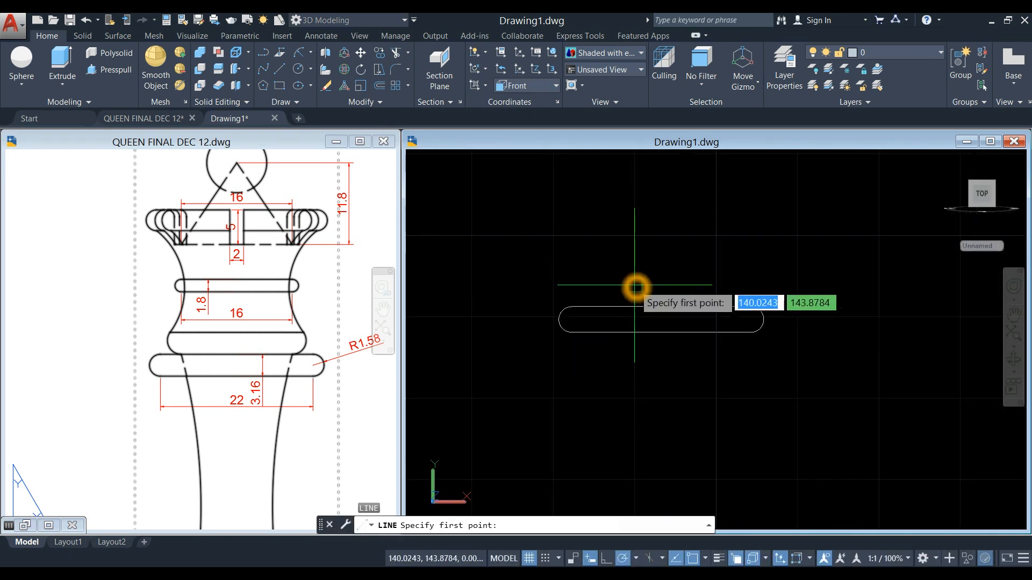
{"action": "left_click", "coordinate": [661, 307]}
{"action": "left_click", "coordinate": [661, 332]}
{"action": "right_click", "coordinate": [671, 268]}
{"action": "left_click", "coordinate": [699, 275]}
- Trim away the left half of the collar outline up to the vertical centre line and erase the leftover end arc
{"action": "type", "text": "tr"}
{"action": "key", "text": "Return"}
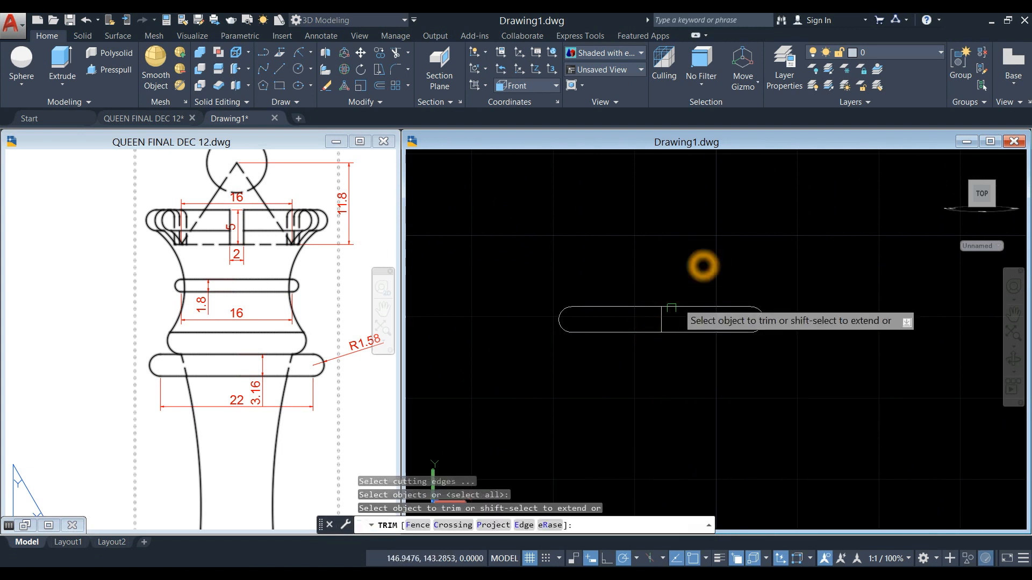
{"action": "left_click", "coordinate": [648, 367]}
{"action": "left_click", "coordinate": [578, 245]}
{"action": "right_click", "coordinate": [578, 245]}
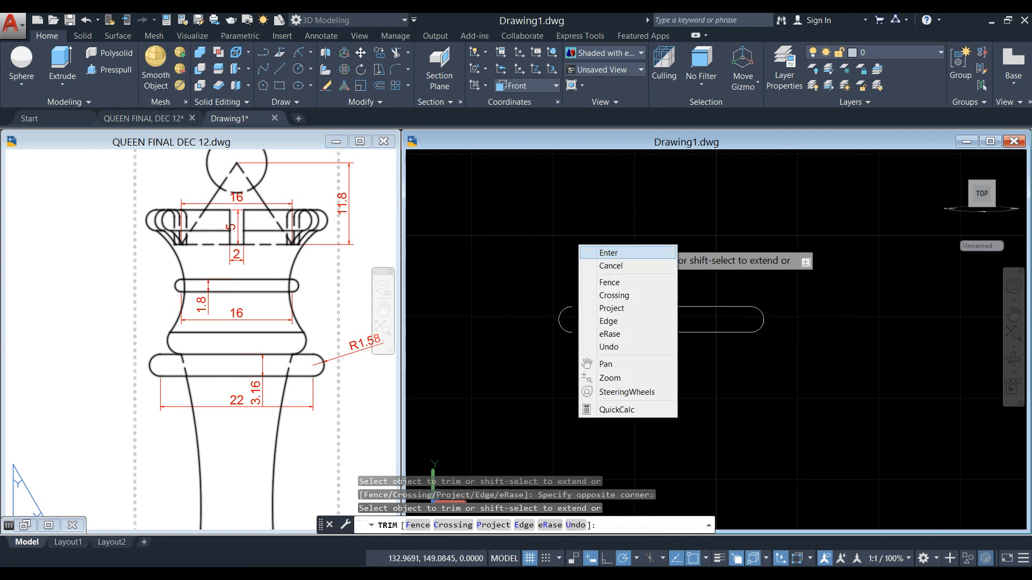
{"action": "left_click", "coordinate": [607, 252]}
{"action": "left_click", "coordinate": [559, 322]}
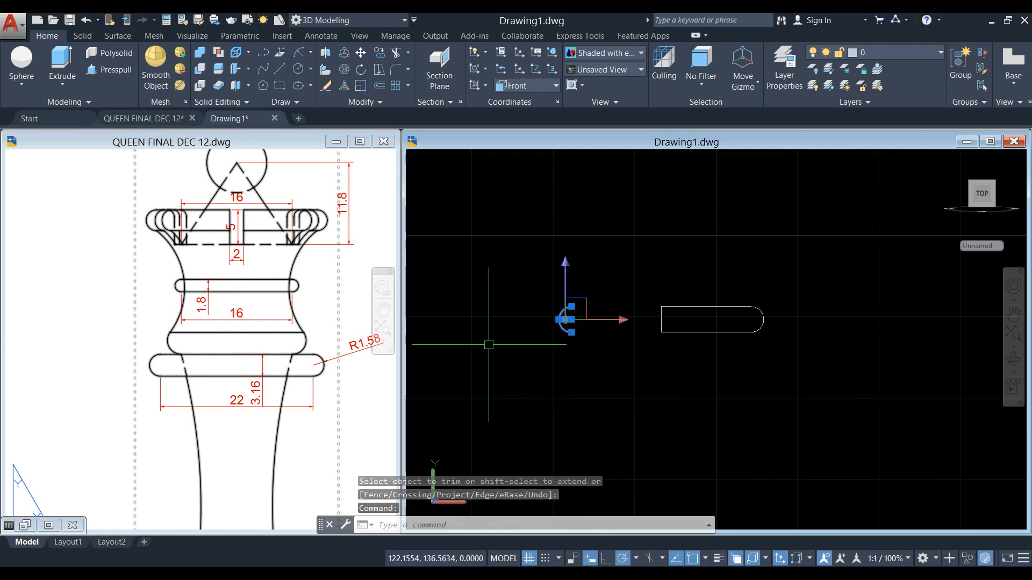
{"action": "key", "text": "Delete"}
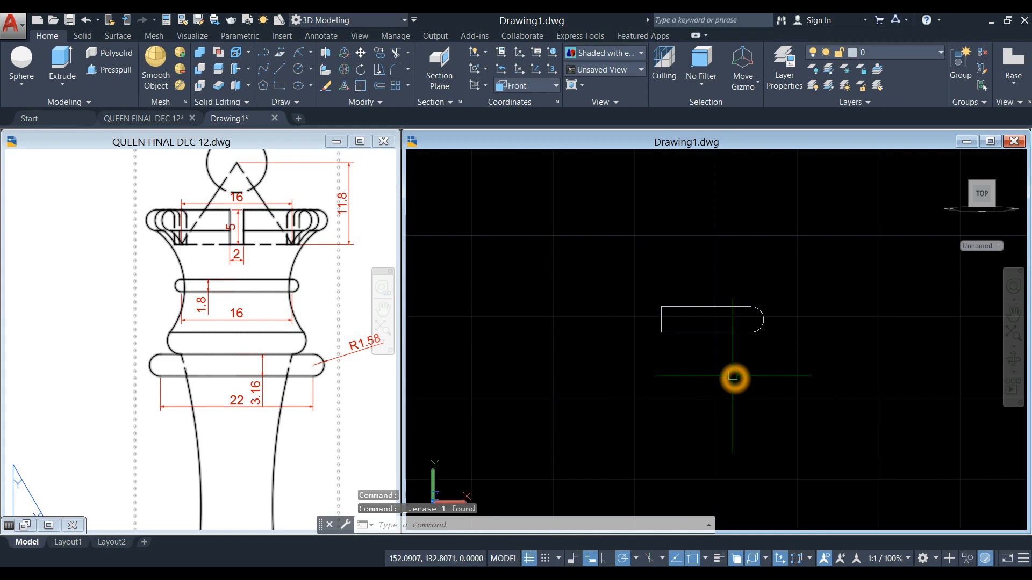
- Join the four remaining segments of the half collar outline into one closed polyline
{"action": "key", "text": "Return"}
{"action": "left_click", "coordinate": [791, 366]}
{"action": "left_click", "coordinate": [609, 260]}
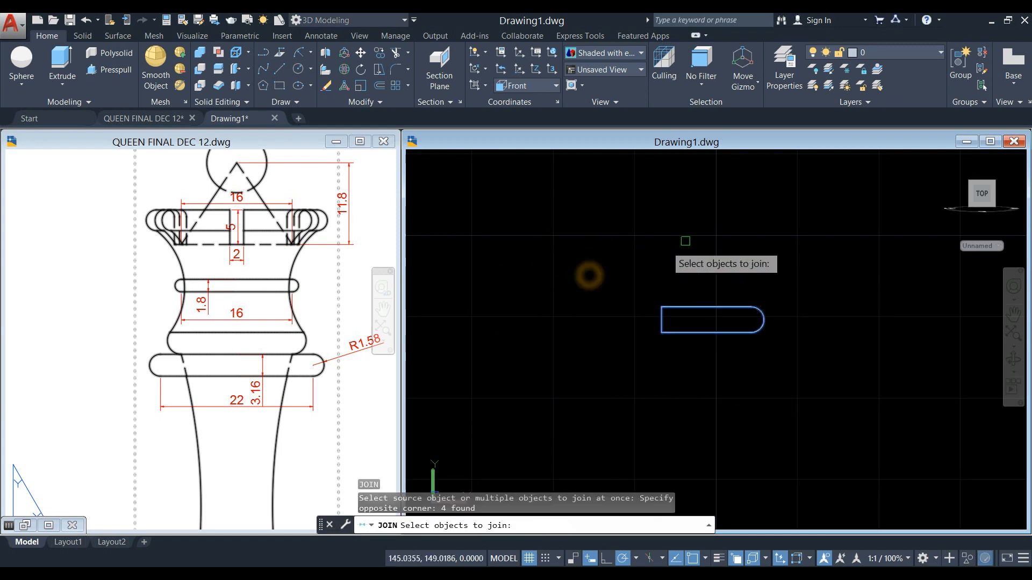
{"action": "key", "text": "Return"}
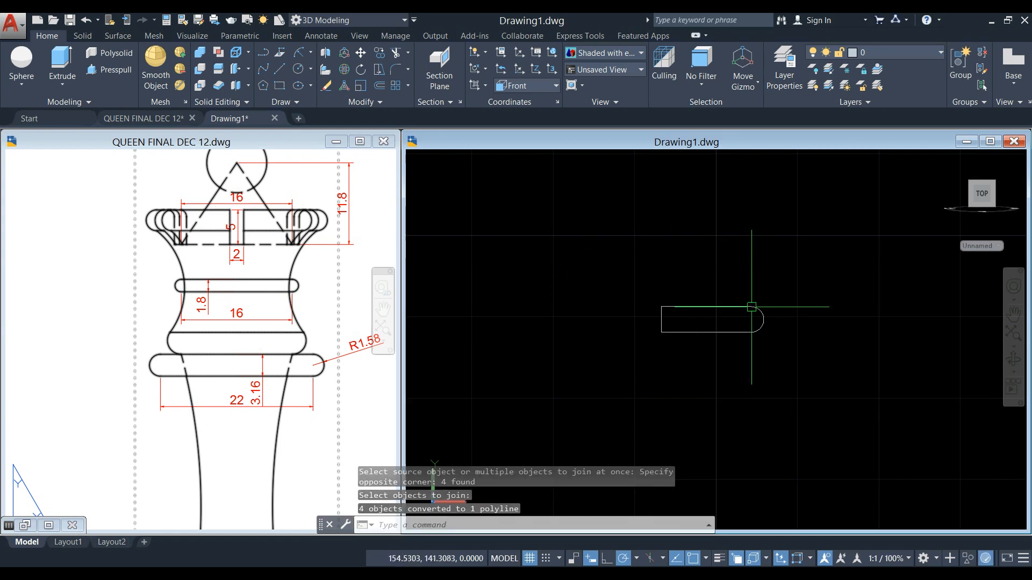
{"action": "left_click", "coordinate": [733, 315]}
{"action": "key", "text": "Escape"}
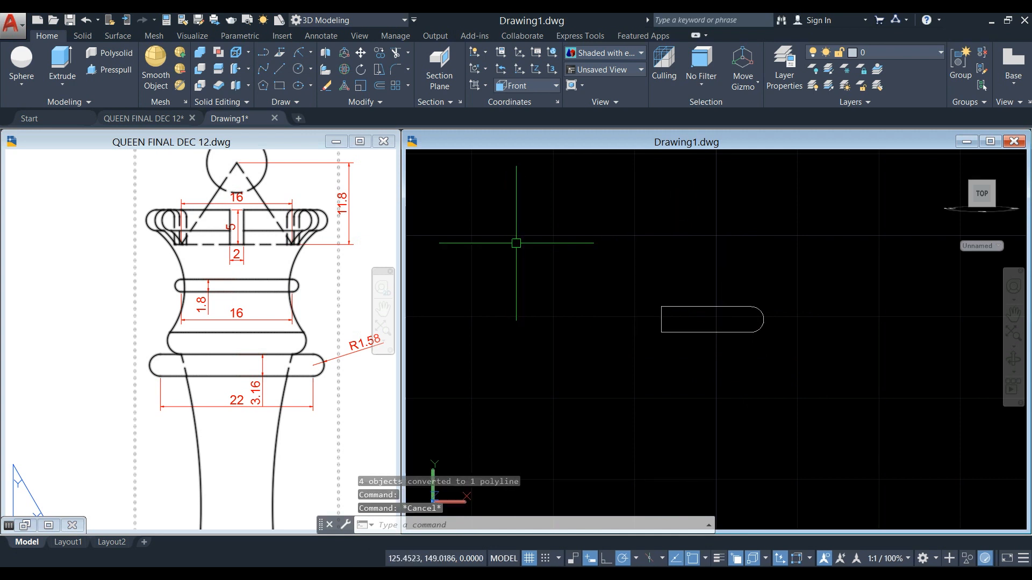
- Revolve the half collar profile 360 degrees about its straight vertical edge to create a solid ring
{"action": "left_click", "coordinate": [21, 84]}
{"action": "left_click", "coordinate": [63, 84]}
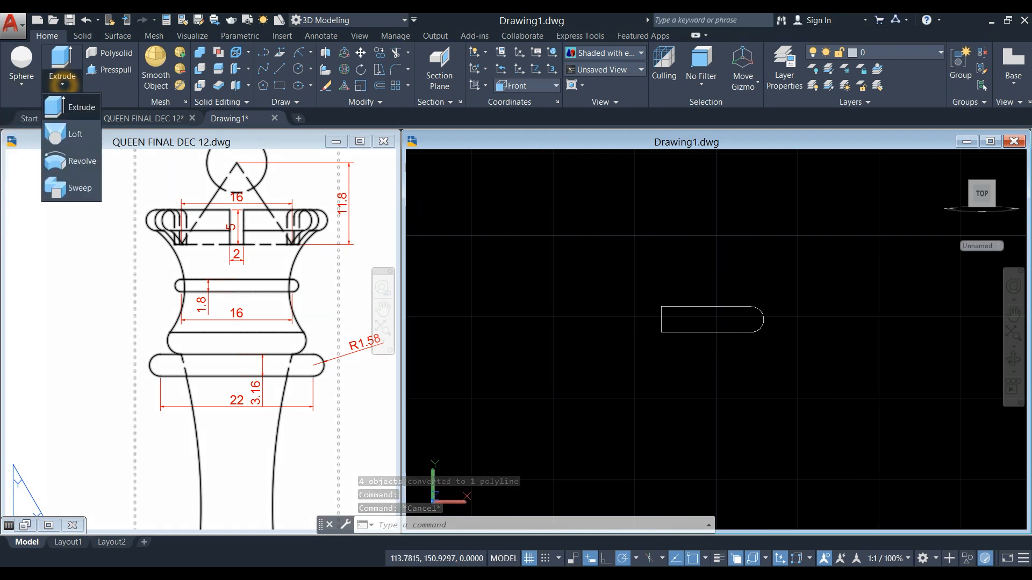
{"action": "left_click", "coordinate": [80, 161]}
{"action": "left_click", "coordinate": [751, 394]}
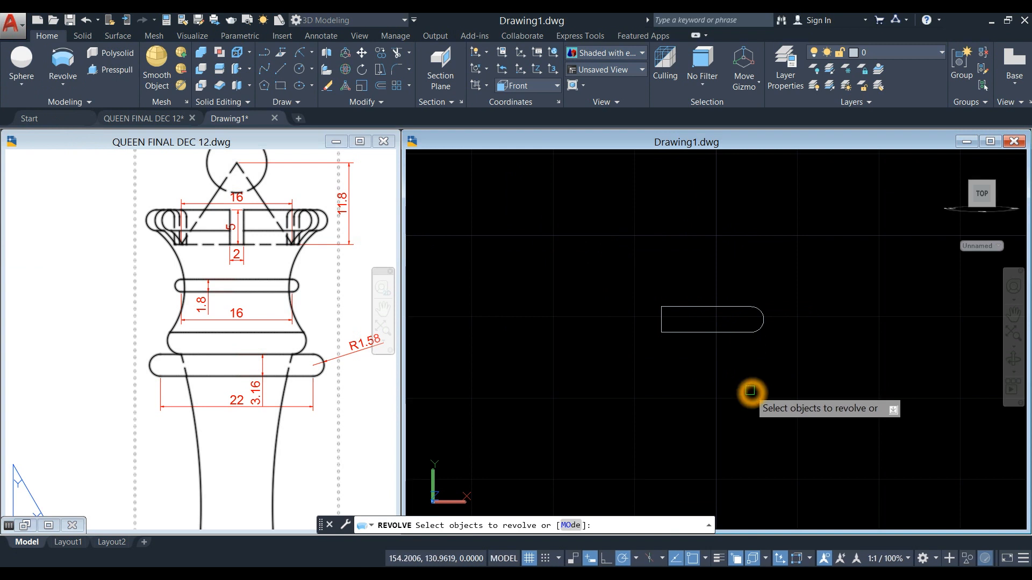
{"action": "left_click", "coordinate": [735, 332]}
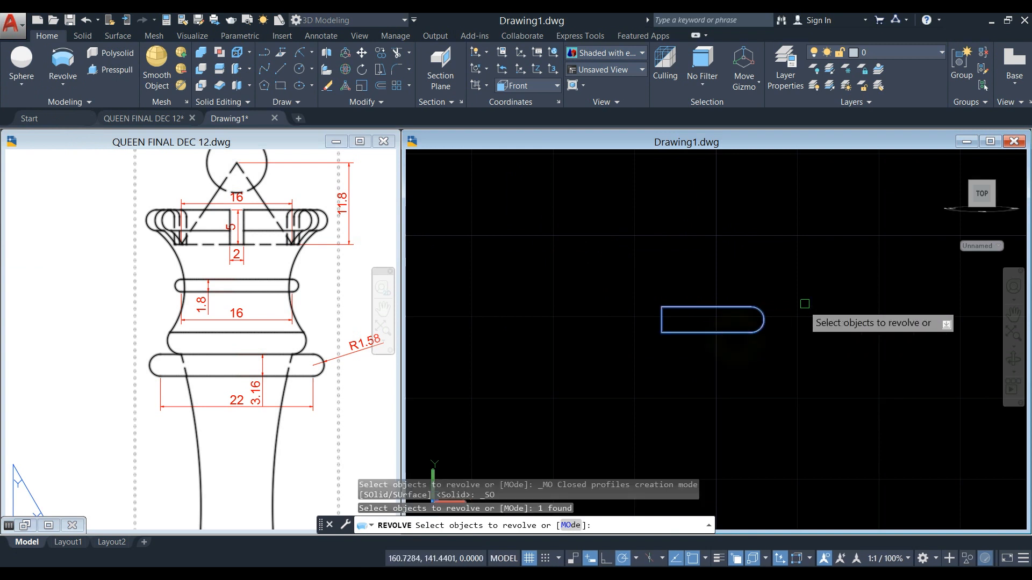
{"action": "right_click", "coordinate": [822, 258]}
{"action": "left_click", "coordinate": [844, 266]}
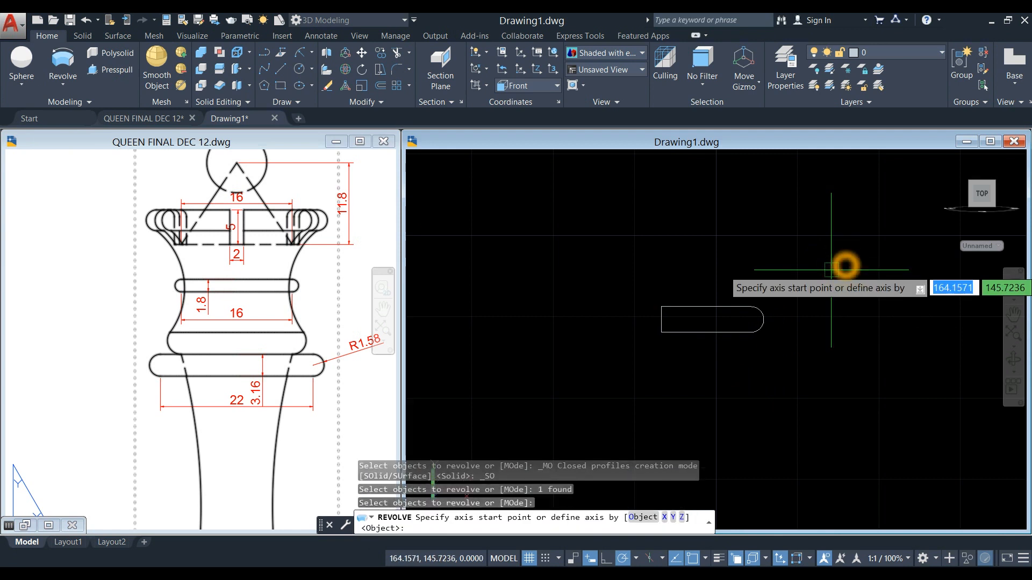
{"action": "left_click", "coordinate": [665, 301]}
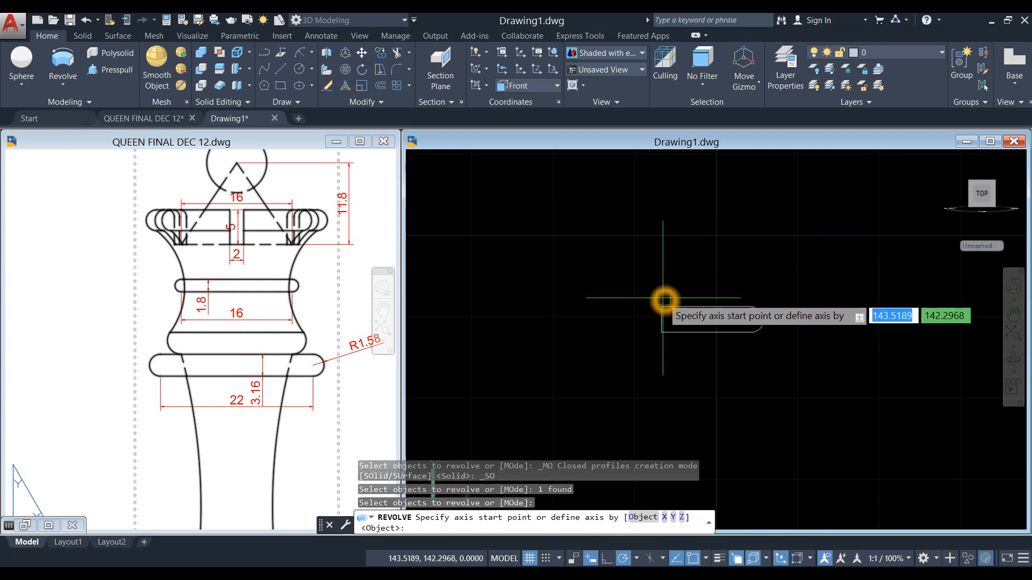
{"action": "left_click", "coordinate": [661, 332]}
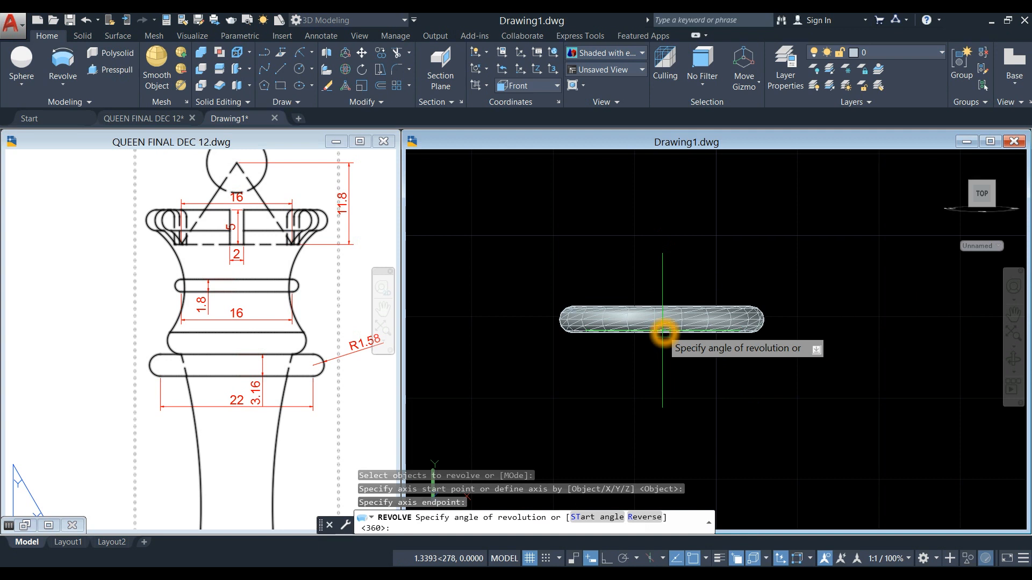
{"action": "key", "text": "Return"}
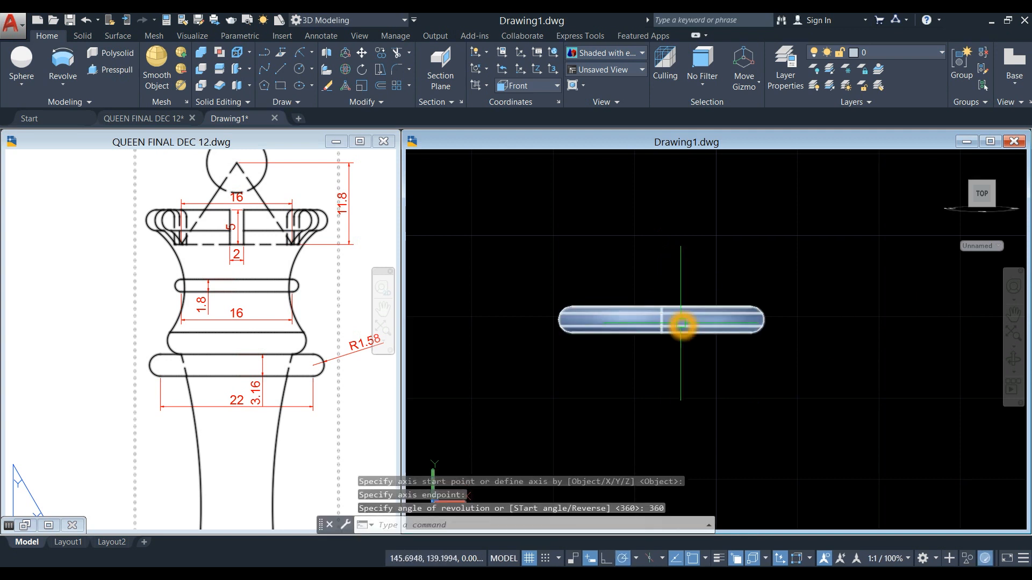
- Inspect the revolved collar in 3D, and examine the thin upper ring in the model and ISO A3 Title Block layout of QUEEN FINAL DEC 12.dwg
{"action": "scroll", "coordinate": [682, 325], "scroll_direction": "down", "scroll_amount": 1}
{"action": "middle_click_drag", "start_coordinate": [701, 315], "coordinate": [690, 322], "text": "shift"}
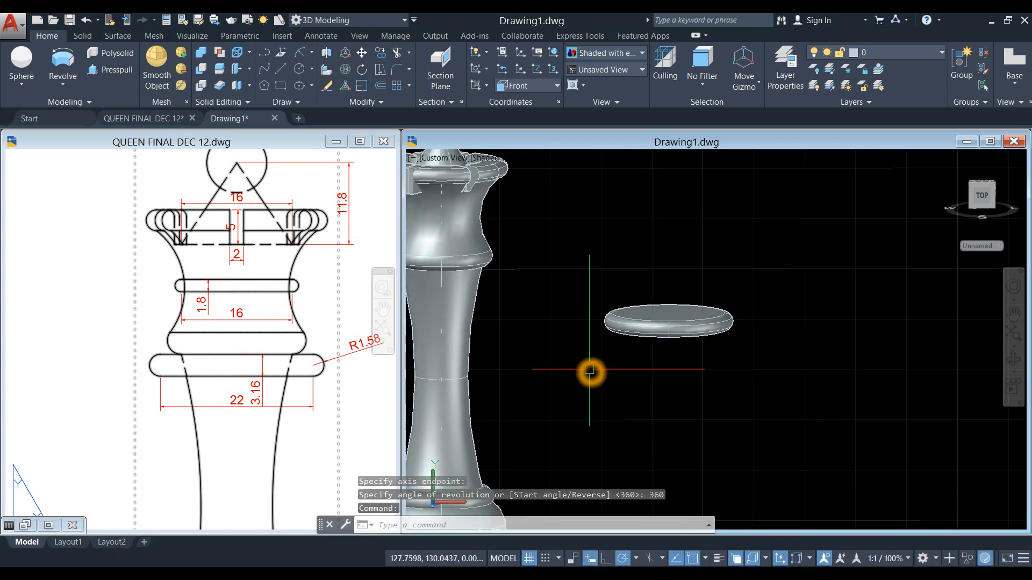
{"action": "middle_click_drag", "start_coordinate": [587, 364], "coordinate": [673, 345], "text": "shift"}
{"action": "left_click", "coordinate": [230, 430]}
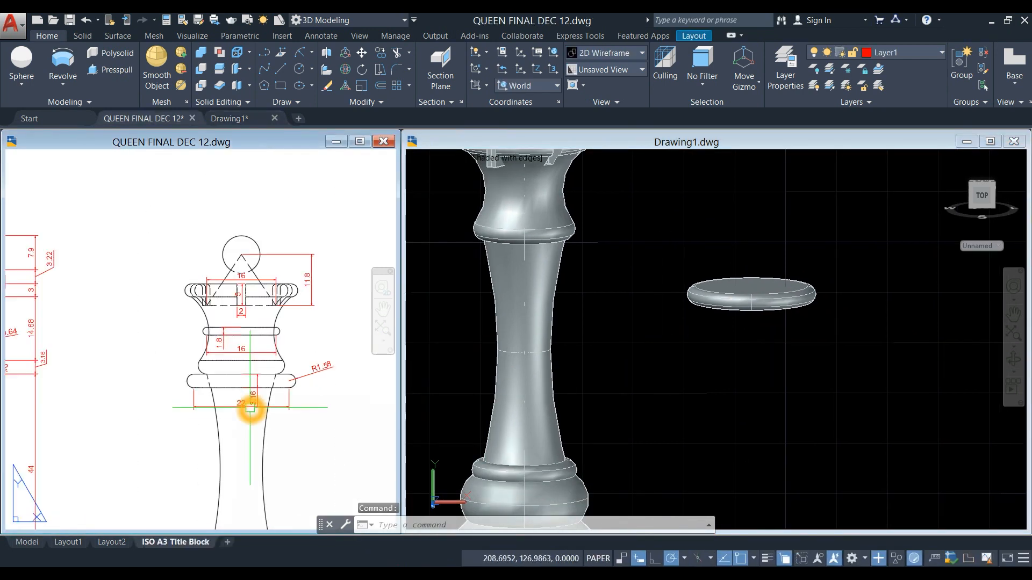
{"action": "scroll", "coordinate": [249, 405], "scroll_direction": "down", "scroll_amount": 4}
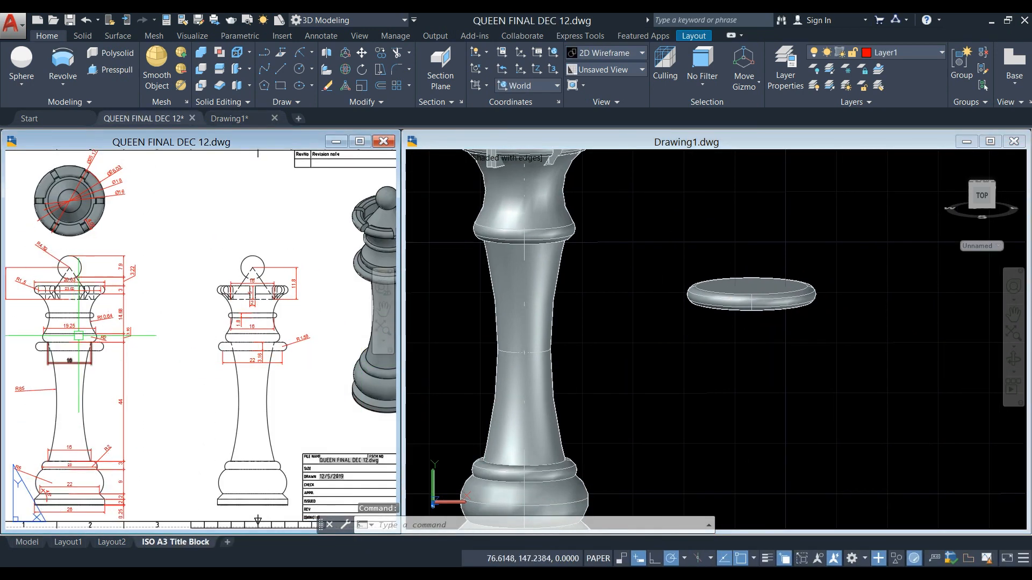
{"action": "scroll", "coordinate": [223, 316], "scroll_direction": "up", "scroll_amount": 4}
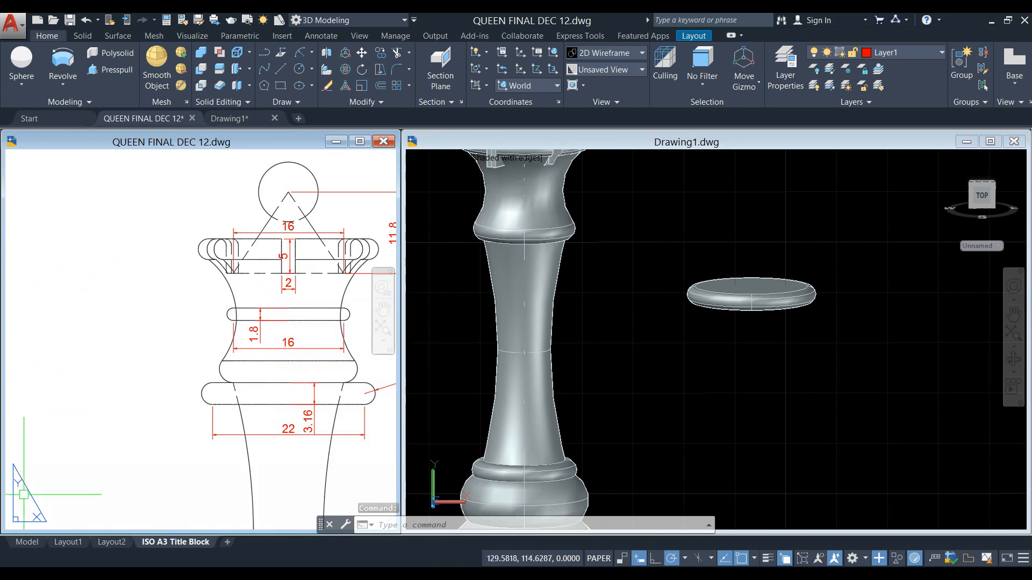
{"action": "left_click", "coordinate": [27, 542]}
{"action": "left_click", "coordinate": [199, 389]}
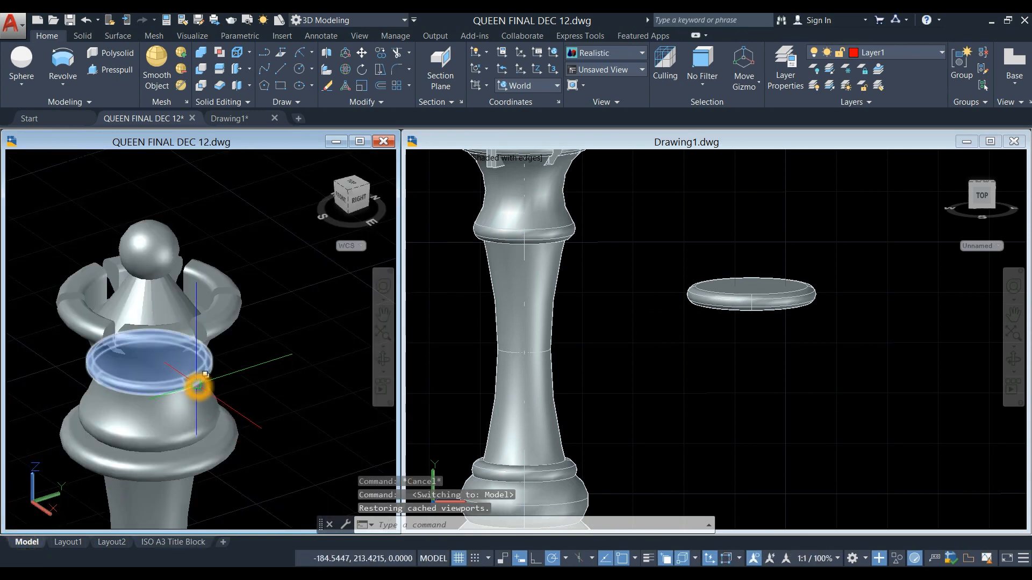
{"action": "left_click", "coordinate": [206, 375]}
{"action": "left_click", "coordinate": [164, 543]}
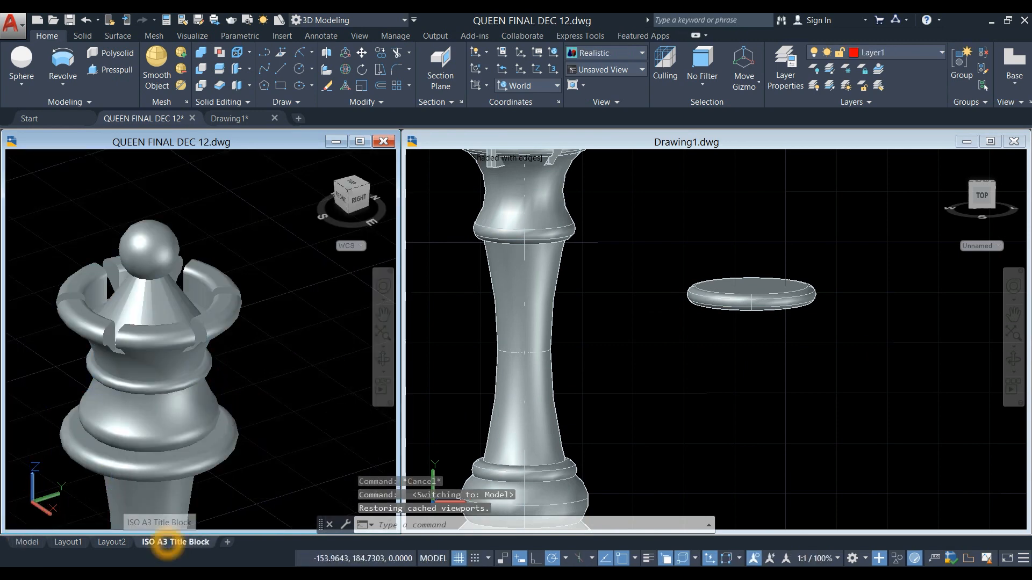
- Switch Drawing1.dwg to the Front view and draw a horizontal line 16 long above the revolved collar
{"action": "left_click", "coordinate": [757, 380]}
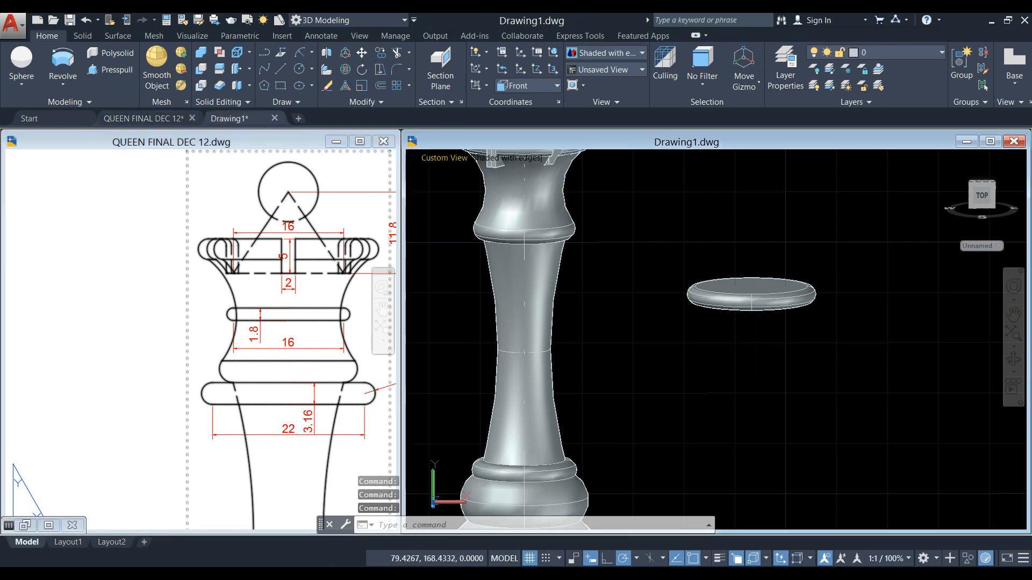
{"action": "left_click", "coordinate": [445, 158]}
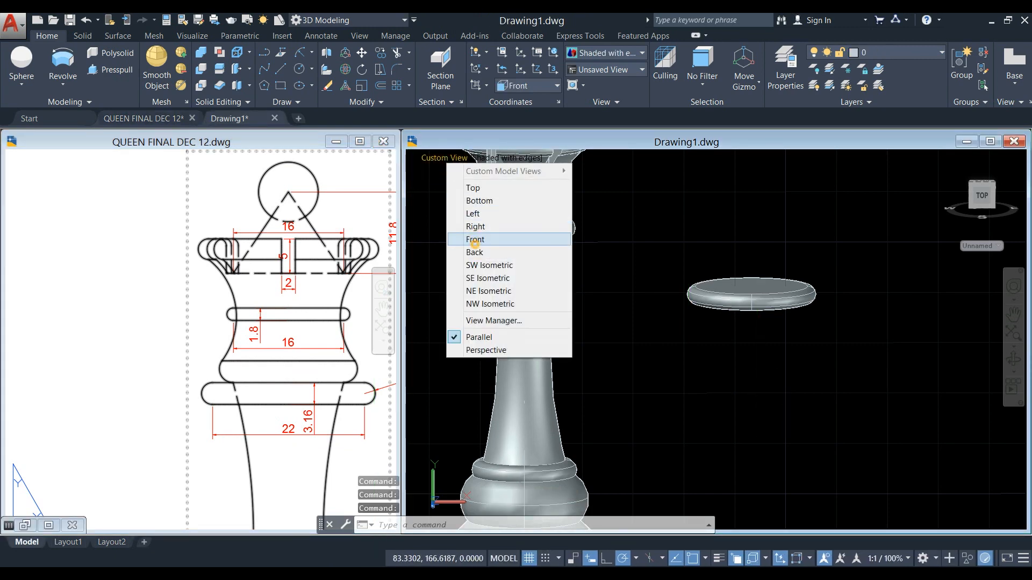
{"action": "left_click", "coordinate": [475, 241]}
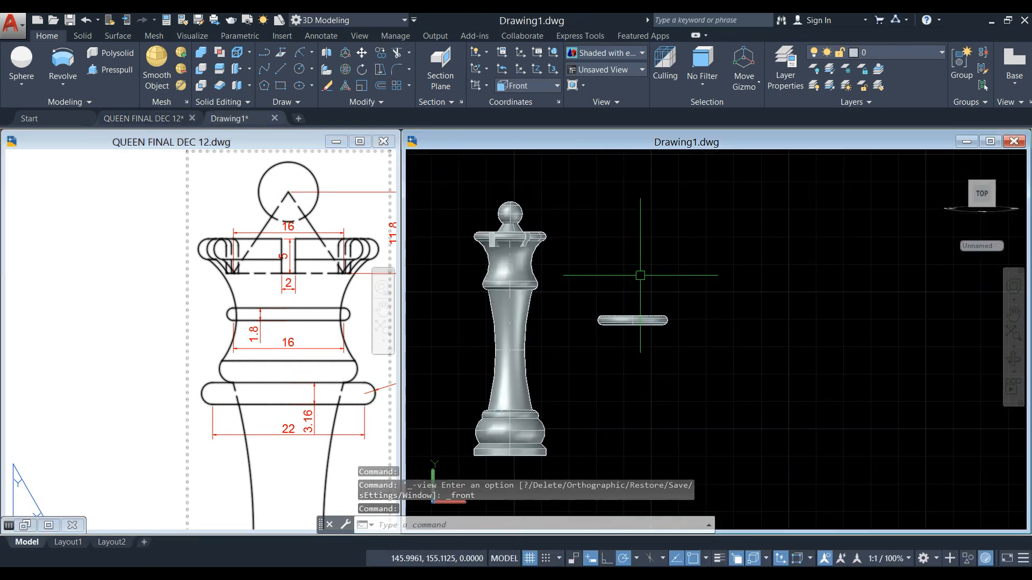
{"action": "type", "text": "l"}
{"action": "key", "text": "Return"}
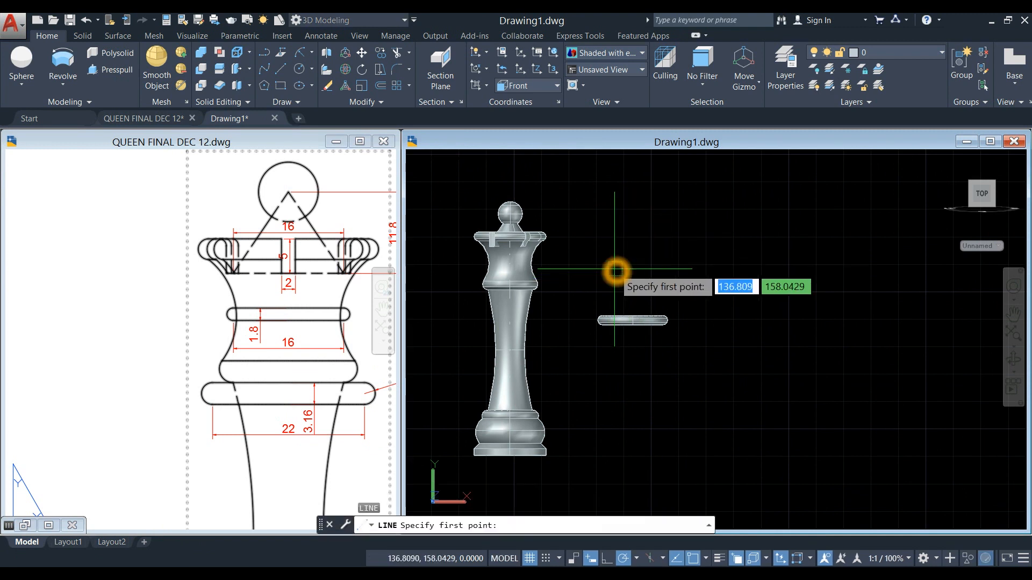
{"action": "left_click", "coordinate": [617, 269]}
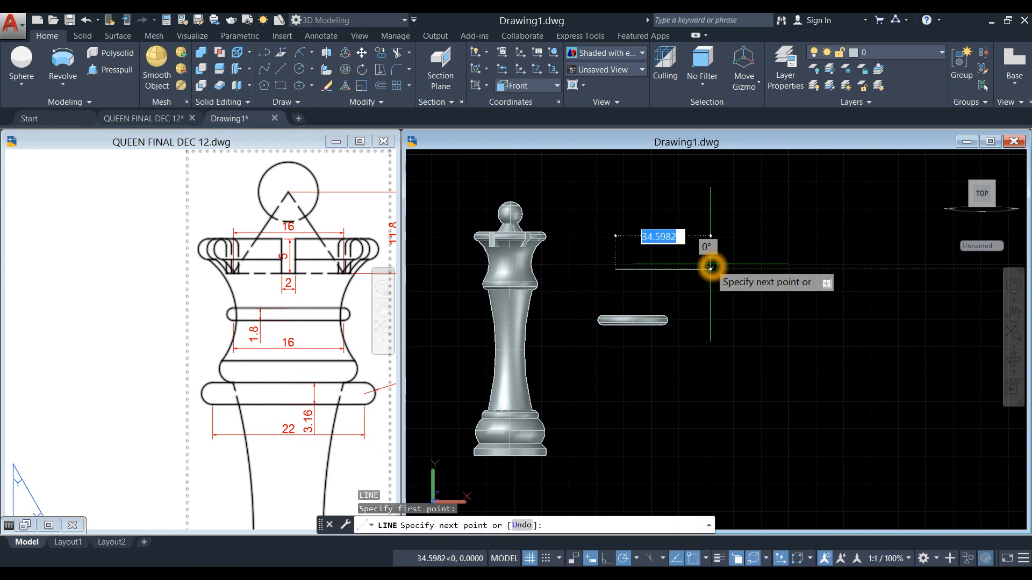
{"action": "key", "text": "Return"}
{"action": "right_click", "coordinate": [702, 228]}
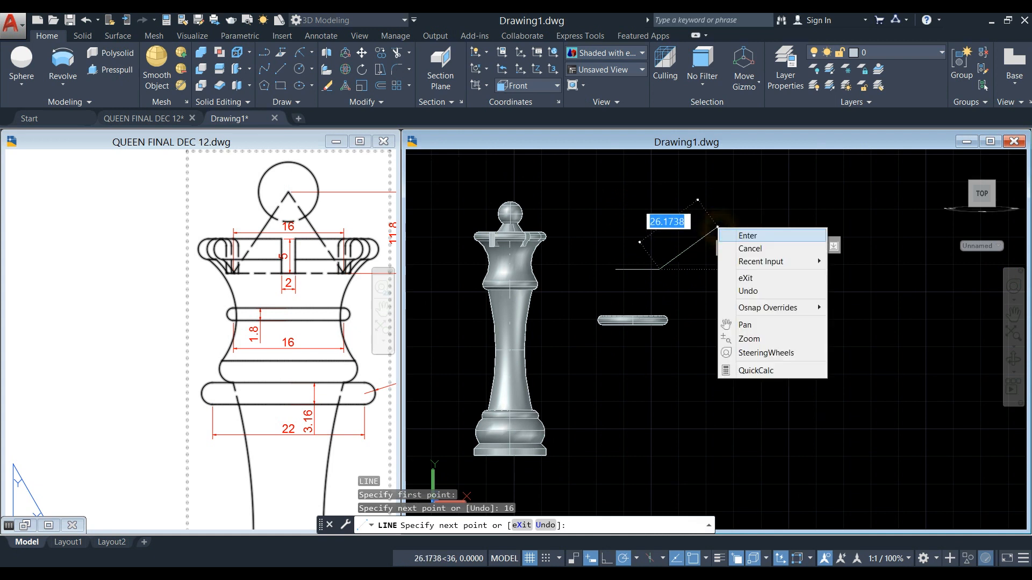
{"action": "left_click", "coordinate": [737, 233]}
{"action": "left_click", "coordinate": [595, 293]}
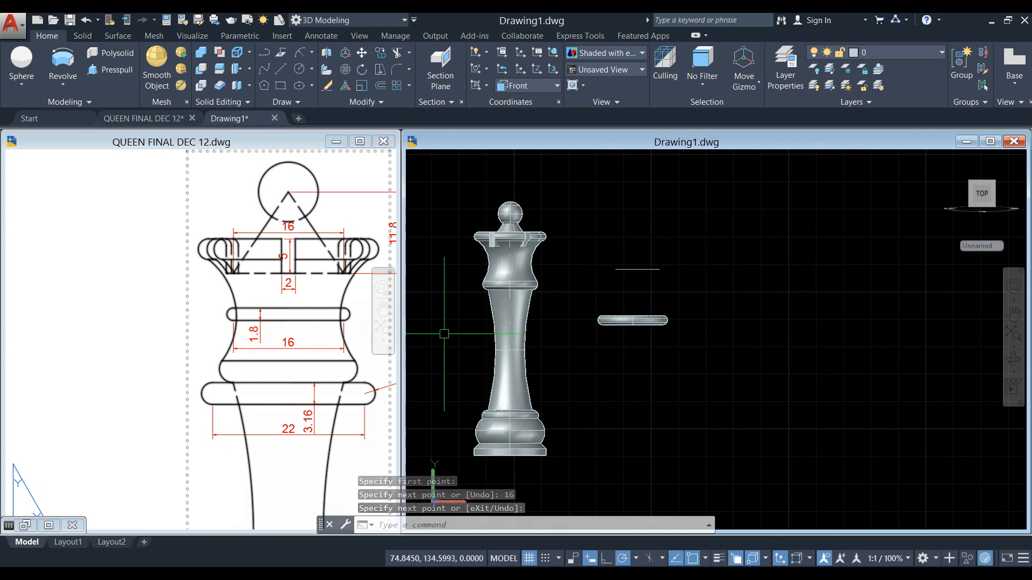
{"action": "left_click", "coordinate": [708, 261]}
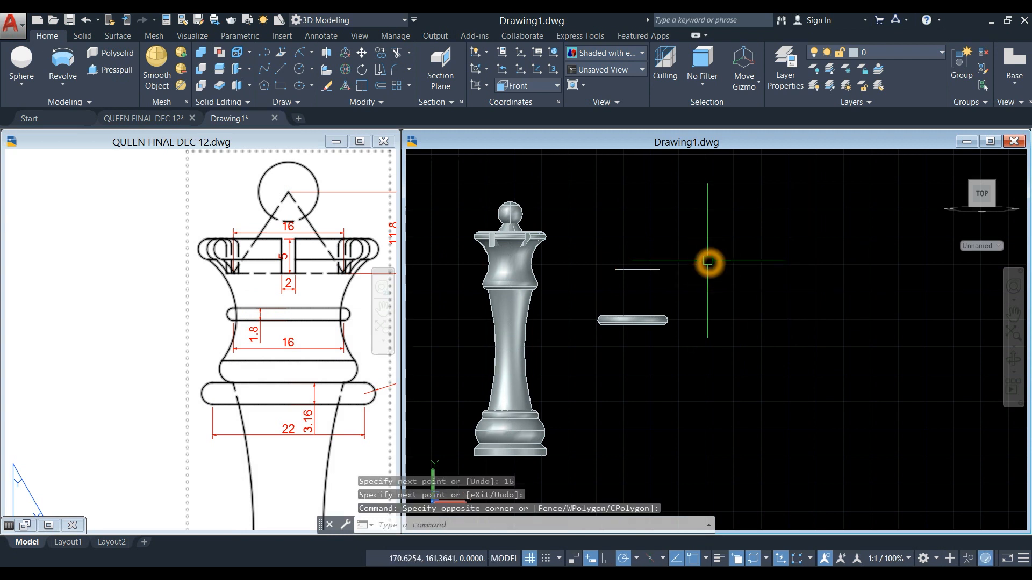
- Offset the 16-long horizontal line upward by 1.8
{"action": "key", "text": "Return"}
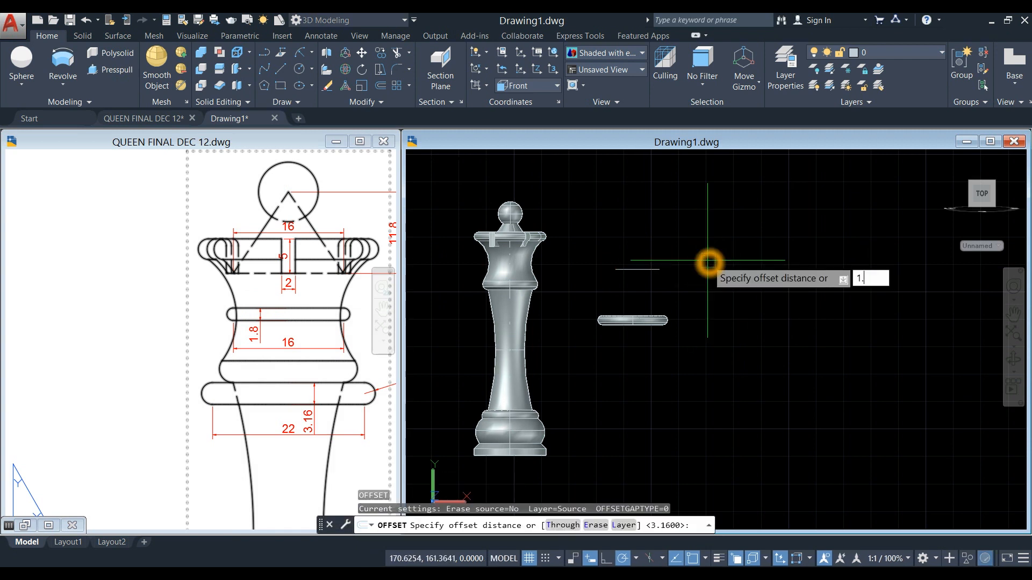
{"action": "key", "text": "Return"}
{"action": "scroll", "coordinate": [645, 266], "scroll_direction": "up", "scroll_amount": 4}
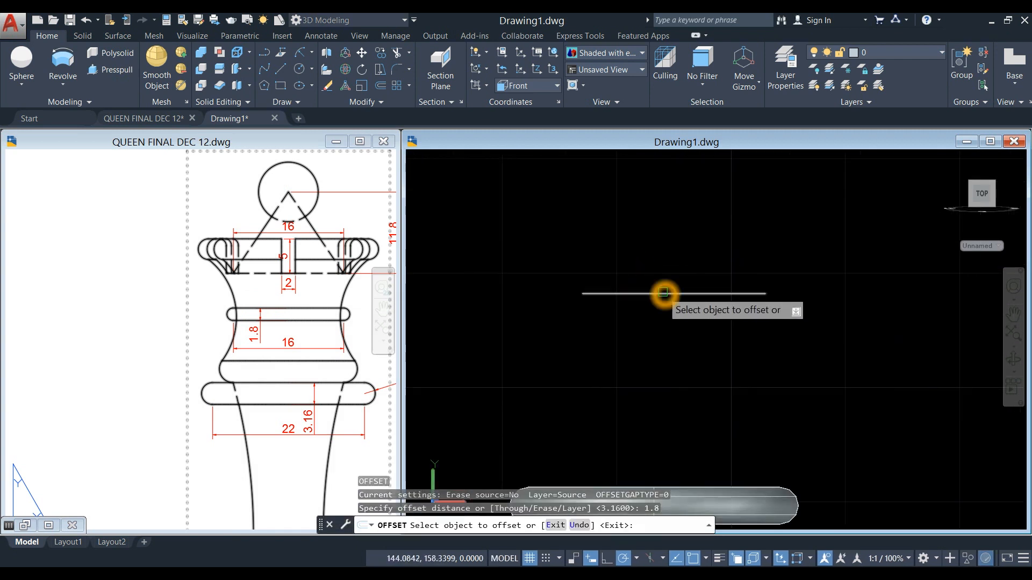
{"action": "left_click", "coordinate": [666, 293]}
{"action": "left_click", "coordinate": [678, 258]}
{"action": "right_click", "coordinate": [687, 245]}
{"action": "left_click", "coordinate": [714, 250]}
- Fillet the two 16-long parallel lines at both ends to form the thin ring's round-ended outline
{"action": "left_click", "coordinate": [382, 77]}
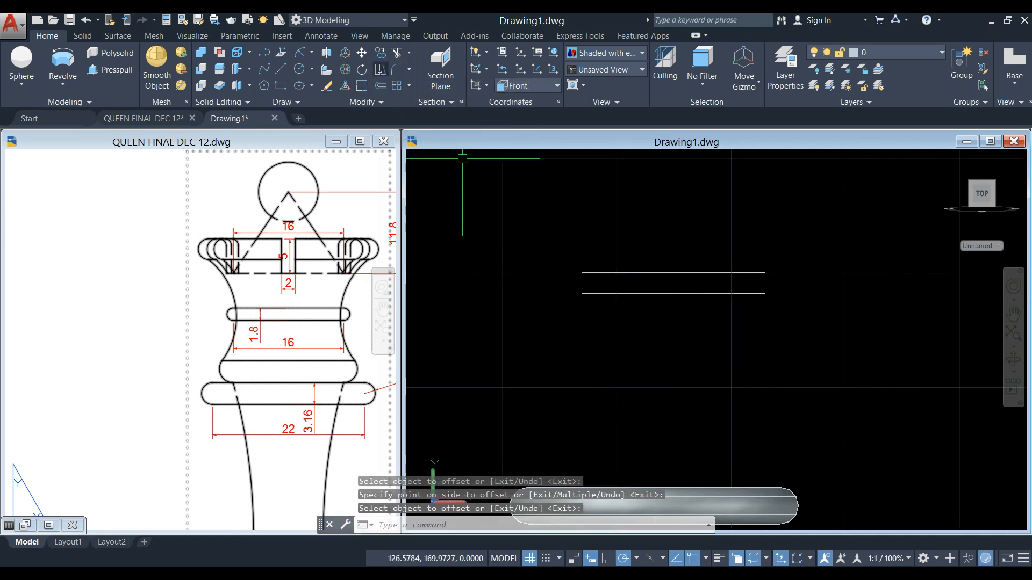
{"action": "left_click", "coordinate": [398, 70]}
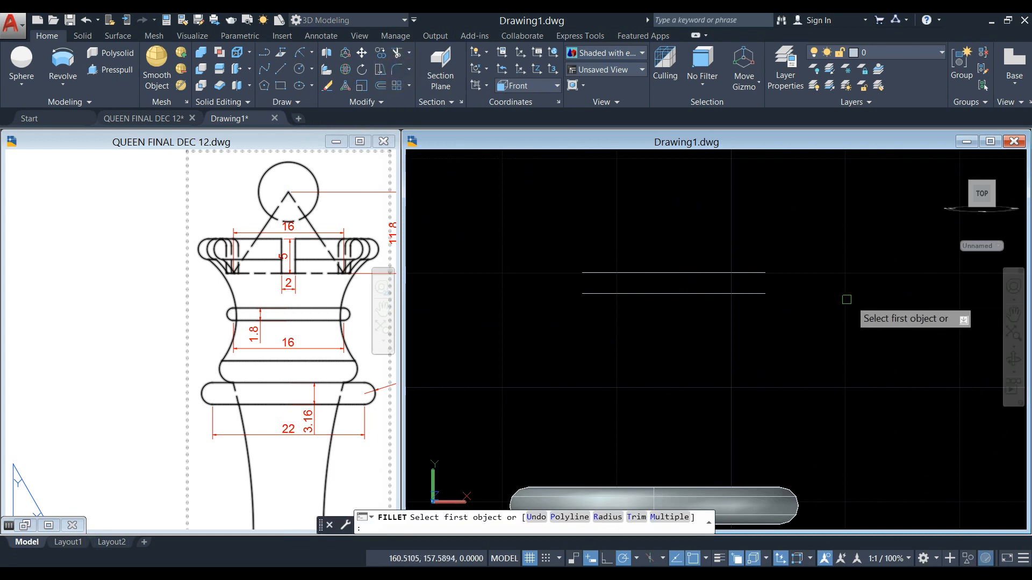
{"action": "left_click", "coordinate": [757, 274]}
{"action": "left_click", "coordinate": [755, 293]}
{"action": "right_click", "coordinate": [691, 231]}
{"action": "left_click", "coordinate": [726, 237]}
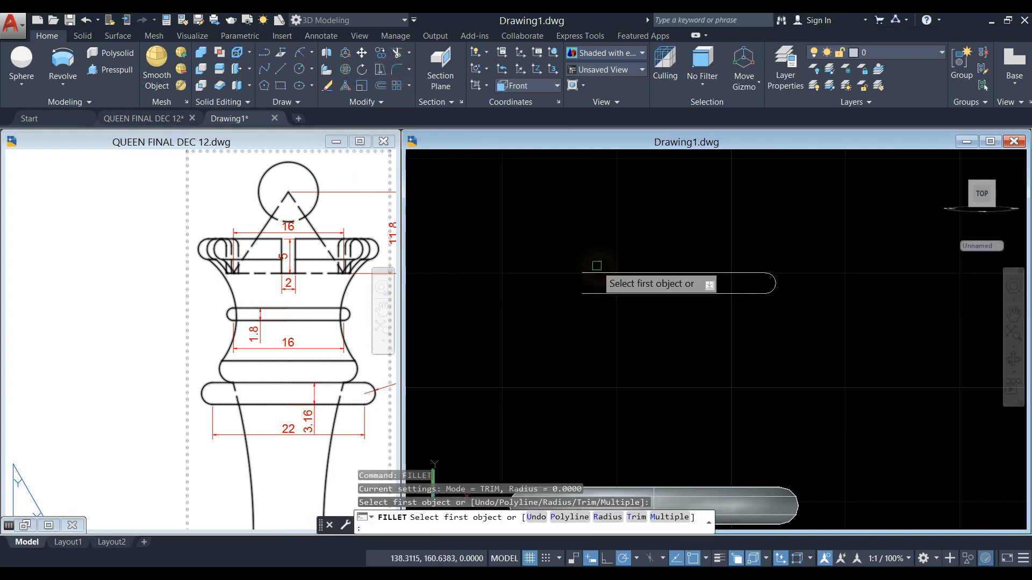
{"action": "left_click", "coordinate": [595, 273]}
{"action": "left_click", "coordinate": [595, 293]}
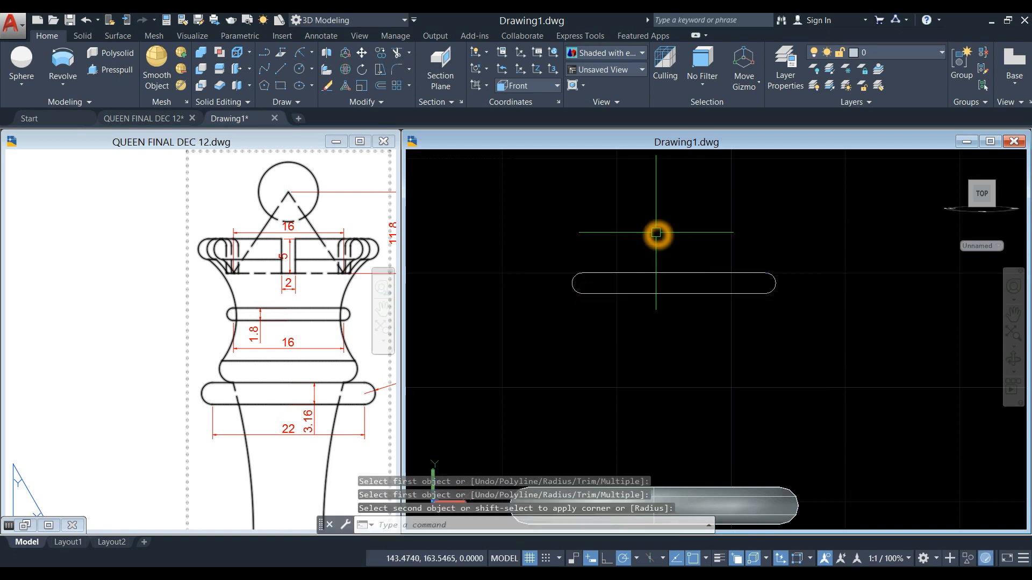
- Draw a vertical line between the midpoints of the thin ring outline's lower and upper lines
{"action": "type", "text": "l"}
{"action": "key", "text": "Return"}
{"action": "left_click", "coordinate": [673, 293]}
{"action": "left_click", "coordinate": [674, 273]}
{"action": "right_click", "coordinate": [696, 247]}
{"action": "left_click", "coordinate": [701, 257]}
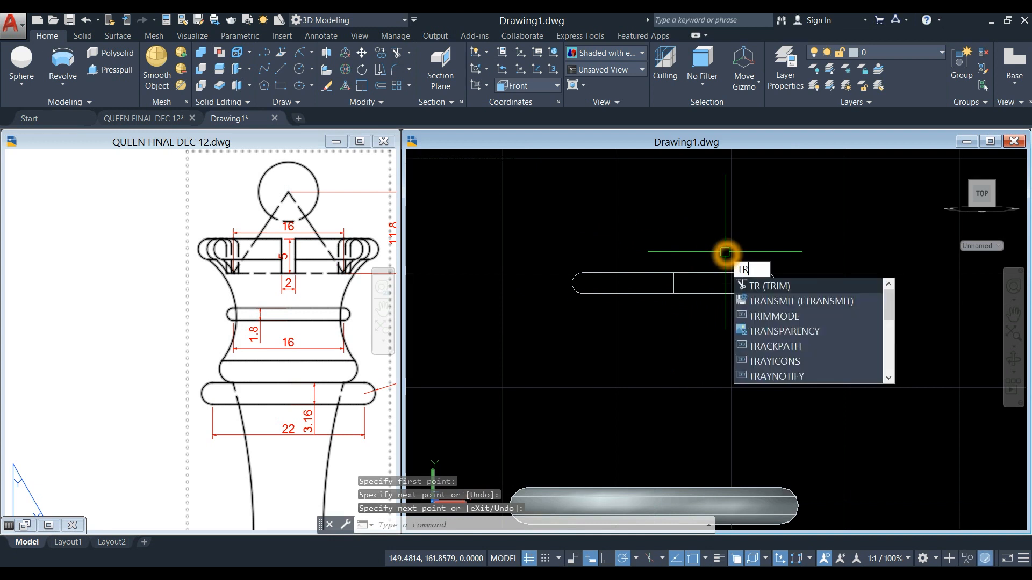
- Trim away one half of the thin ring outline at its vertical midline and erase the leftover end arc
{"action": "key", "text": "Return"}
{"action": "key", "text": "Return"}
{"action": "left_click", "coordinate": [672, 316]}
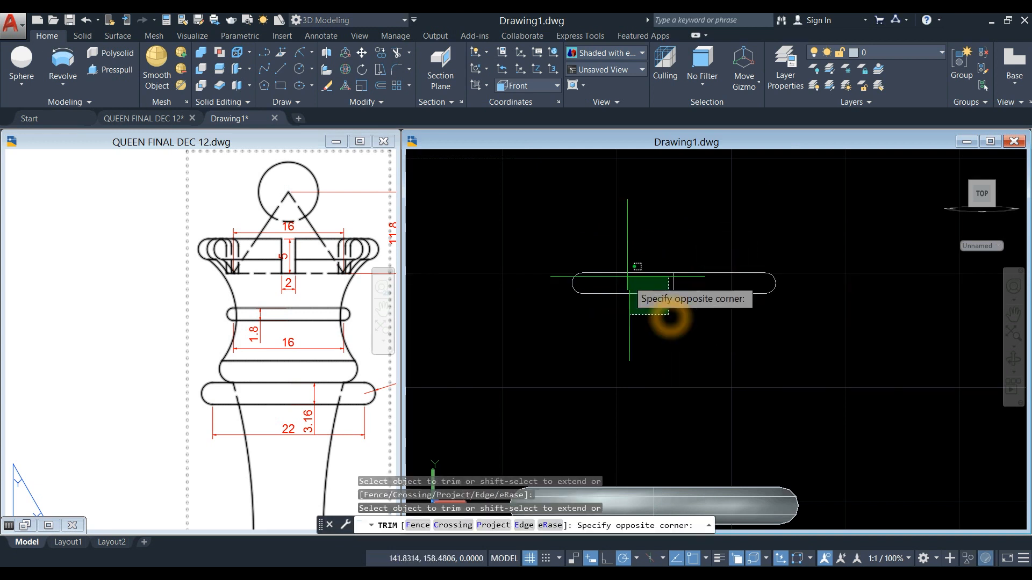
{"action": "left_click", "coordinate": [598, 238]}
{"action": "right_click", "coordinate": [619, 221]}
{"action": "left_click", "coordinate": [632, 230]}
{"action": "left_click", "coordinate": [580, 291]}
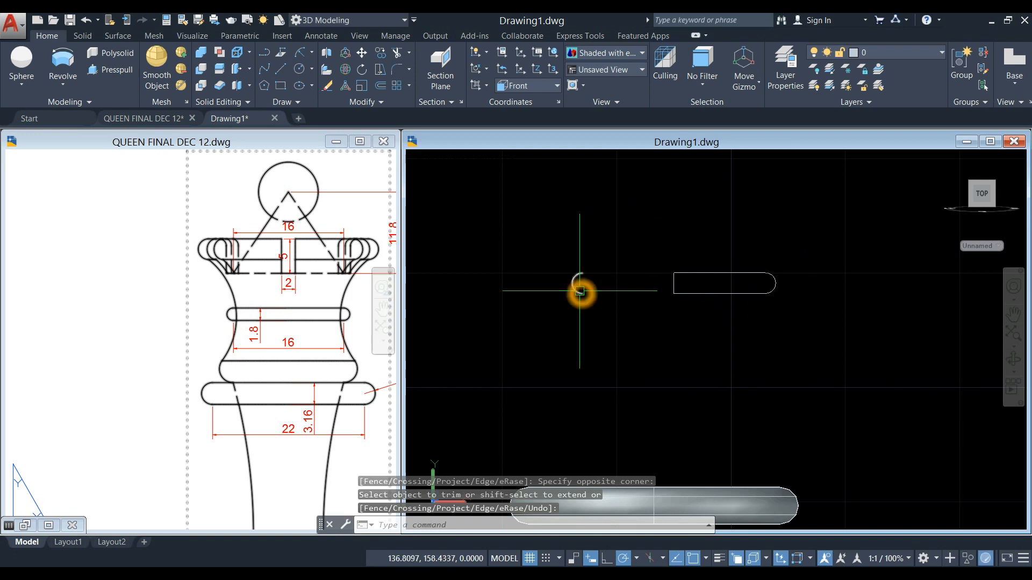
{"action": "key", "text": "Delete"}
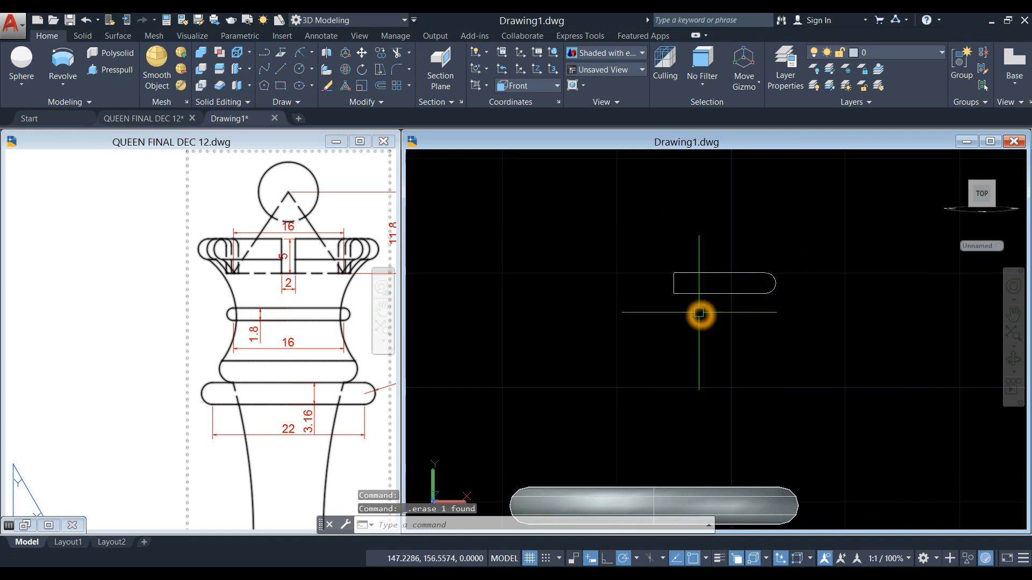
- Join the remaining half outline of the thin ring into a single closed polyline
{"action": "key", "text": "Return"}
{"action": "left_click", "coordinate": [790, 302]}
{"action": "left_click", "coordinate": [578, 225]}
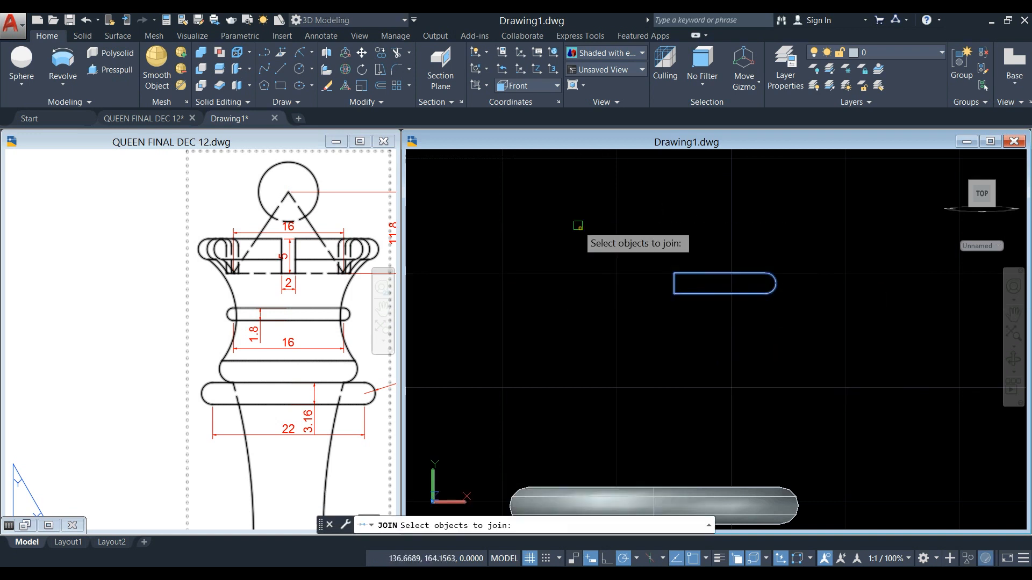
{"action": "key", "text": "Return"}
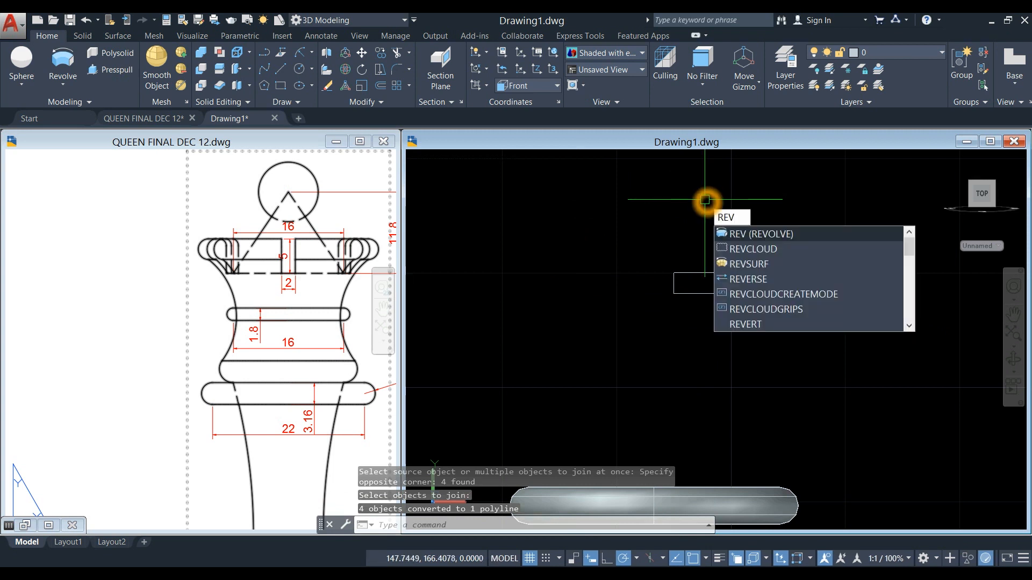
- Revolve the thin ring's half profile 360 degrees about its straight vertical edge
{"action": "key", "text": "Return"}
{"action": "left_click", "coordinate": [700, 275]}
{"action": "right_click", "coordinate": [698, 233]}
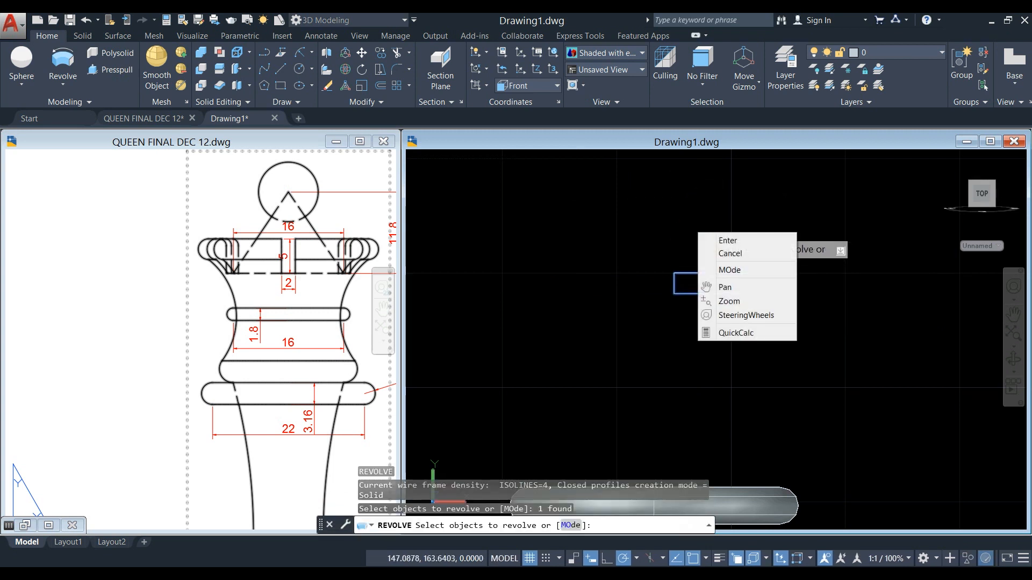
{"action": "left_click", "coordinate": [725, 240]}
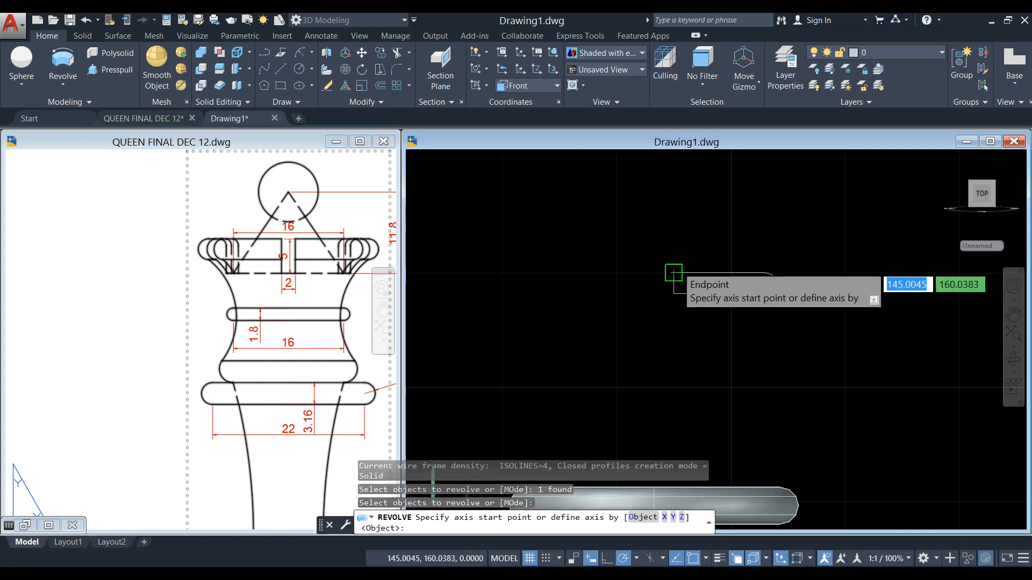
{"action": "left_click", "coordinate": [673, 273]}
{"action": "left_click", "coordinate": [675, 293]}
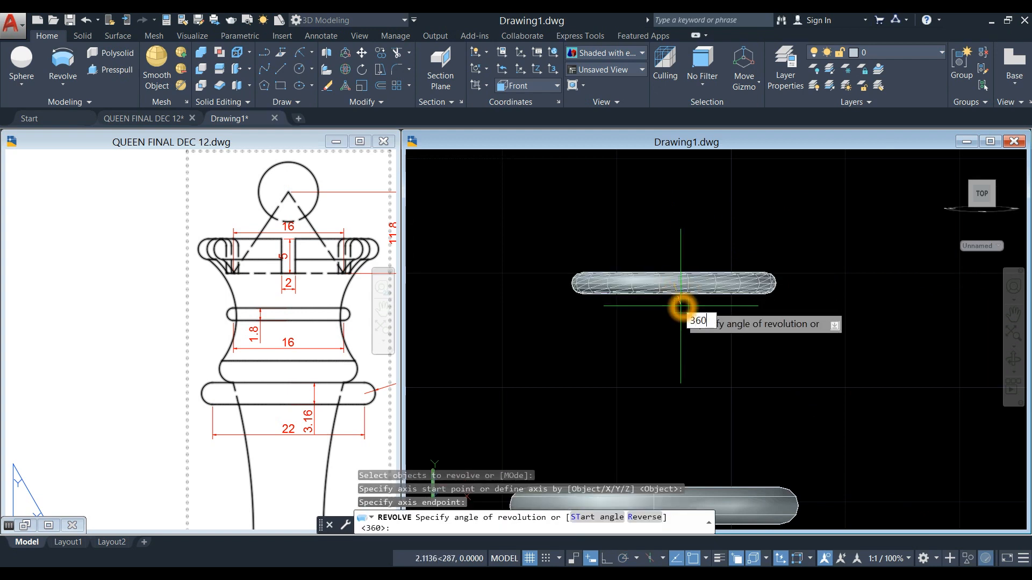
{"action": "key", "text": "Return"}
- Display the queen and the two loose rings in a tilted 3D view with the X-ray visual style
{"action": "scroll", "coordinate": [642, 310], "scroll_direction": "down", "scroll_amount": 5}
{"action": "scroll", "coordinate": [619, 334], "scroll_direction": "up", "scroll_amount": 2}
{"action": "mouse_move", "coordinate": [619, 335]}
{"action": "middle_mouse_down", "text": "shift"}
{"action": "mouse_move", "coordinate": [624, 362]}
{"action": "mouse_move", "coordinate": [581, 350]}
{"action": "mouse_move", "coordinate": [616, 343]}
{"action": "middle_mouse_up", "text": "shift"}
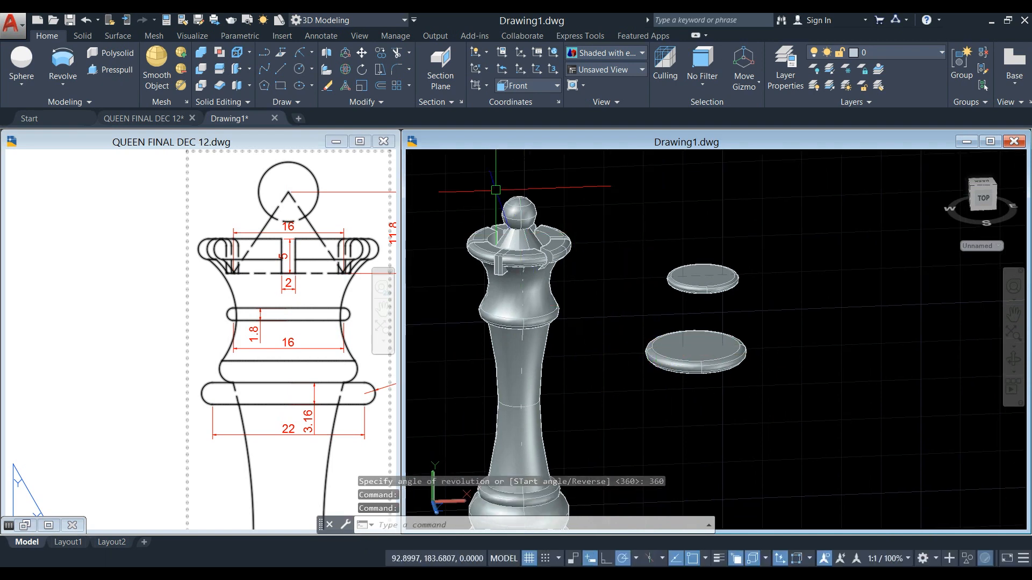
{"action": "left_click", "coordinate": [480, 160]}
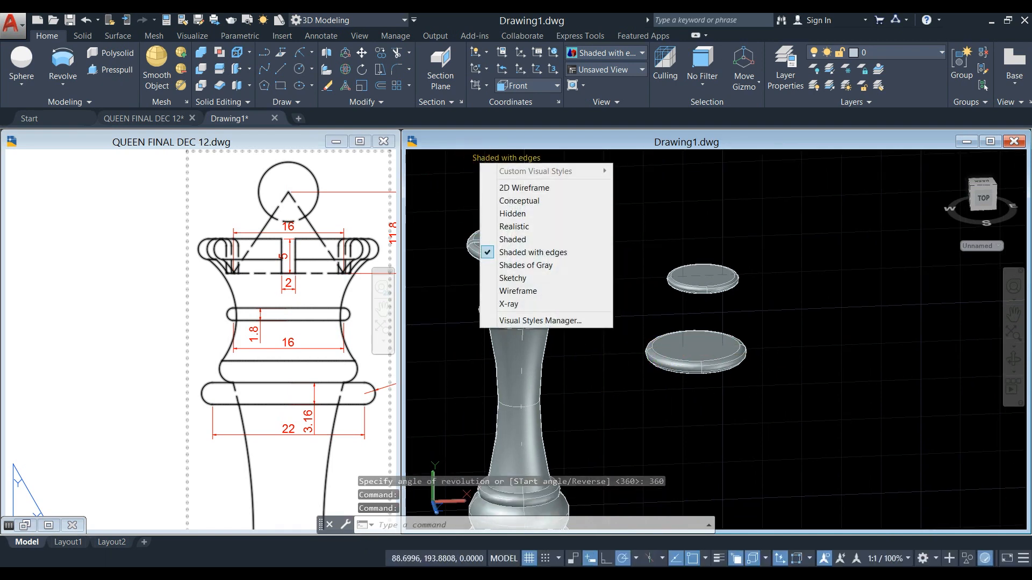
{"action": "left_click", "coordinate": [508, 188]}
{"action": "scroll", "coordinate": [645, 303], "scroll_direction": "up", "scroll_amount": 2}
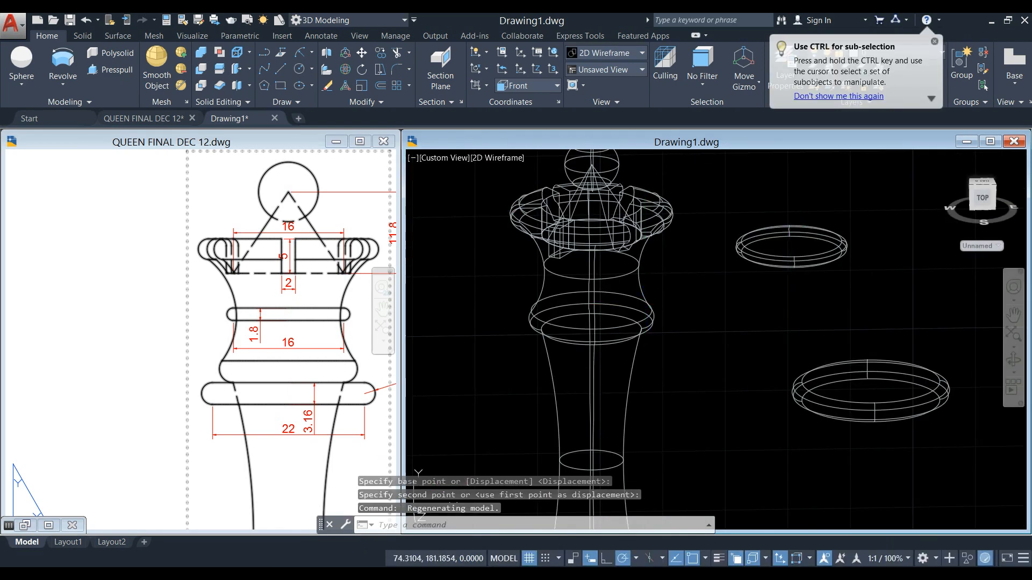
{"action": "left_click", "coordinate": [498, 158]}
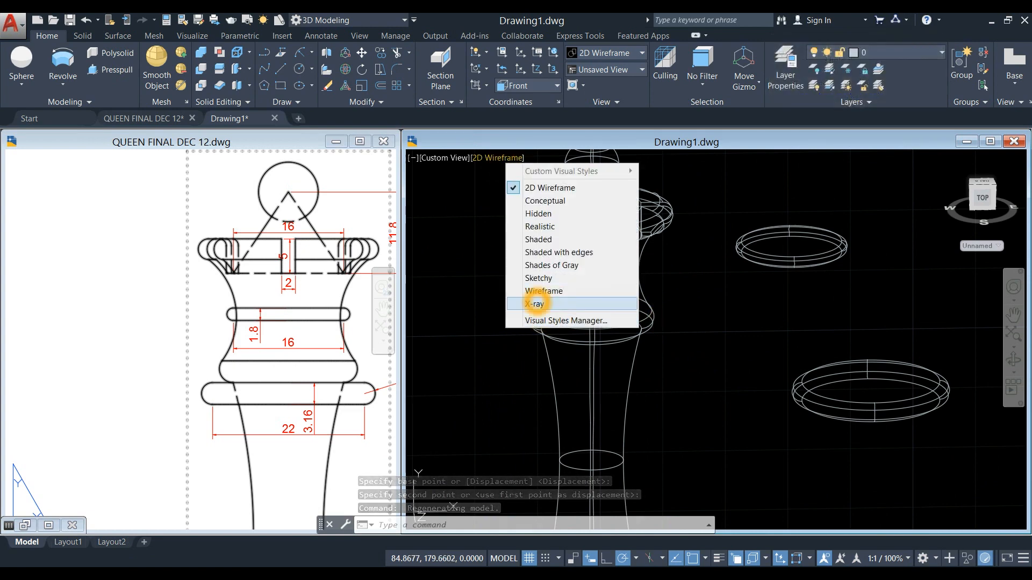
{"action": "left_click", "coordinate": [535, 304]}
- Move the thin ring by its upper centre point onto the queen's axis at the neck's narrowest circle, below the crown
{"action": "middle_click_drag", "start_coordinate": [841, 303], "coordinate": [804, 336]}
{"action": "left_click_drag", "start_coordinate": [808, 341], "coordinate": [804, 337]}
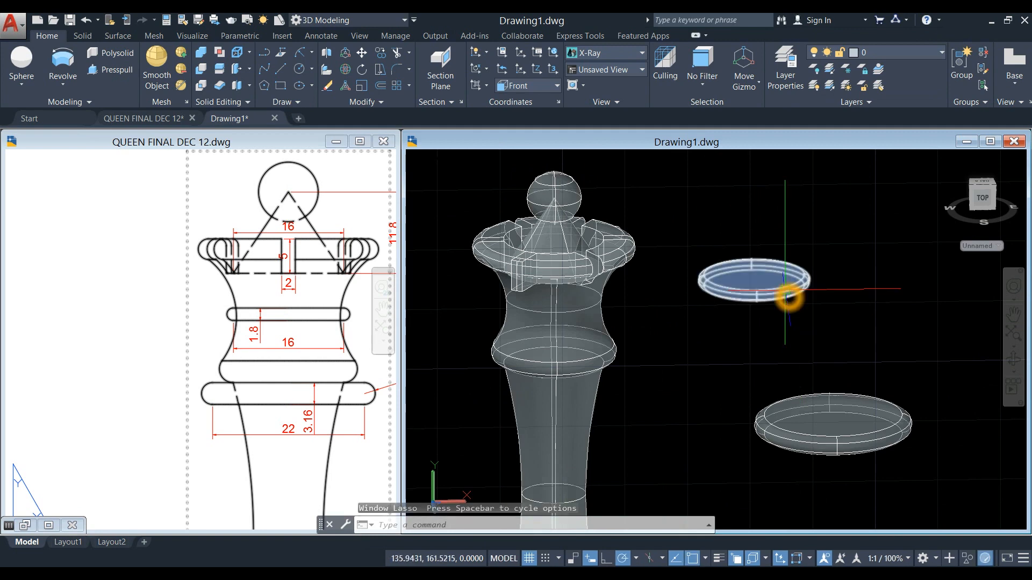
{"action": "left_click", "coordinate": [788, 294]}
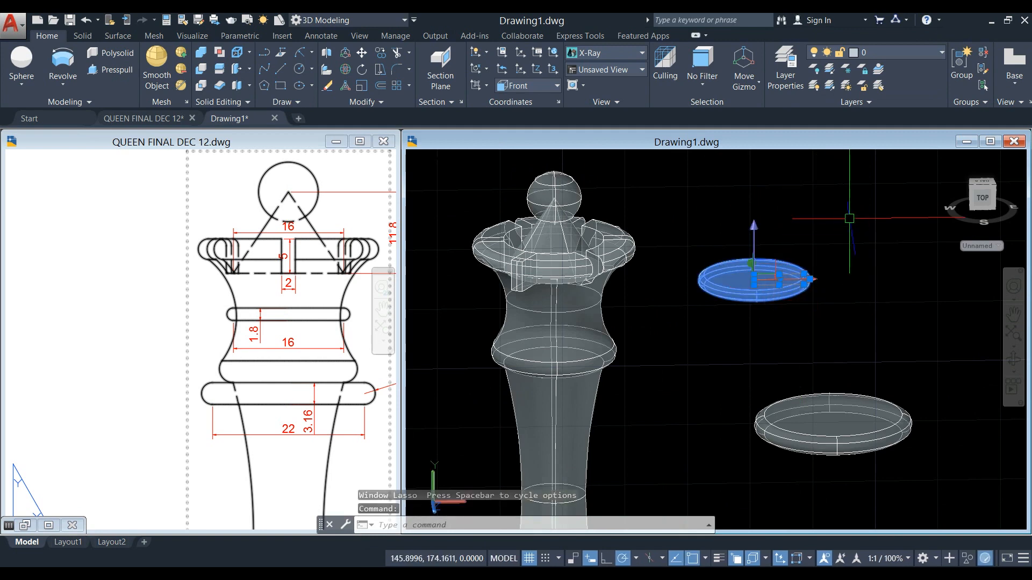
{"action": "right_click", "coordinate": [850, 218]}
{"action": "left_click", "coordinate": [882, 303]}
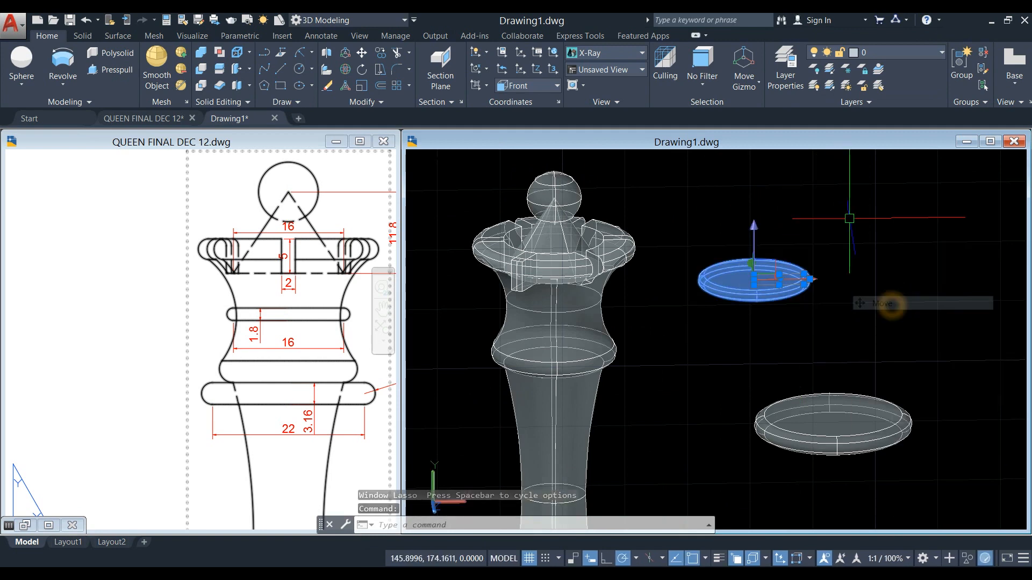
{"action": "scroll", "coordinate": [809, 261], "scroll_direction": "up", "scroll_amount": 4}
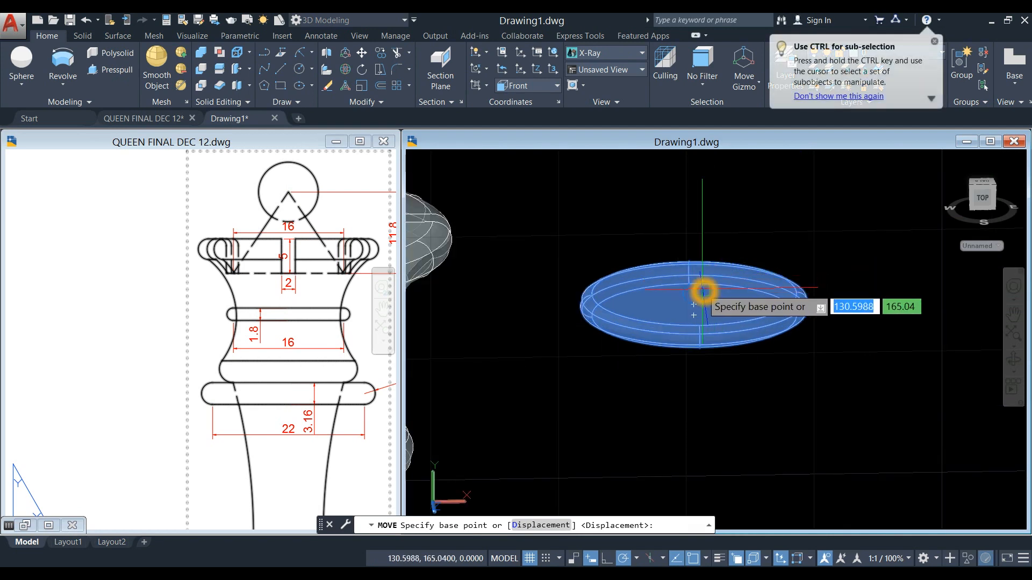
{"action": "left_click", "coordinate": [702, 292]}
{"action": "scroll", "coordinate": [679, 285], "scroll_direction": "down", "scroll_amount": 4}
{"action": "middle_click_drag", "start_coordinate": [679, 286], "coordinate": [790, 288]}
{"action": "scroll", "coordinate": [683, 319], "scroll_direction": "up", "scroll_amount": 3}
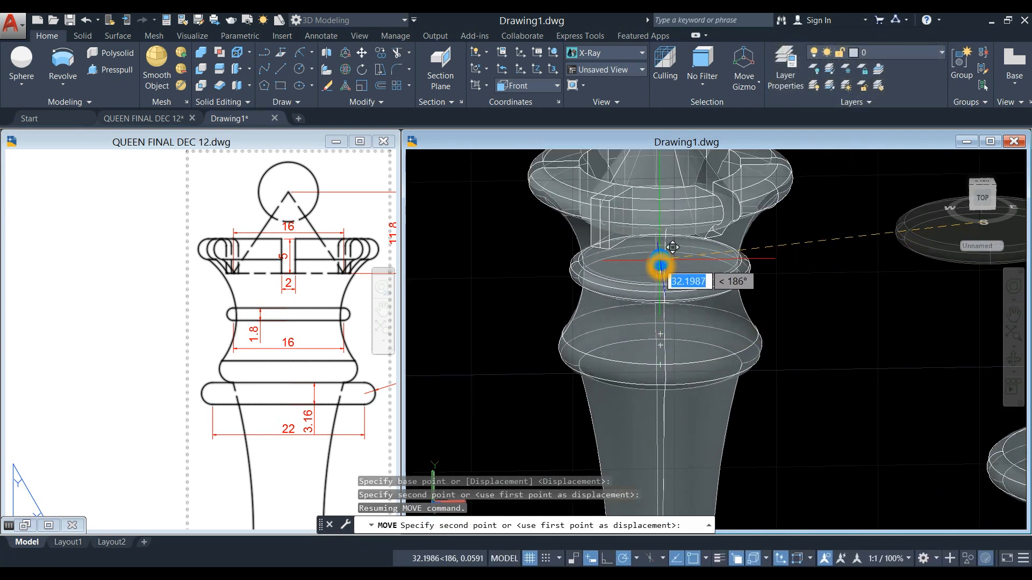
{"action": "left_click", "coordinate": [660, 259]}
- Move the larger collar ring by its upper centre point onto the queen's axis, directly beneath the flared neck
{"action": "middle_click_drag", "start_coordinate": [841, 281], "coordinate": [806, 279], "text": "shift"}
{"action": "middle_click_drag", "start_coordinate": [806, 325], "coordinate": [684, 219]}
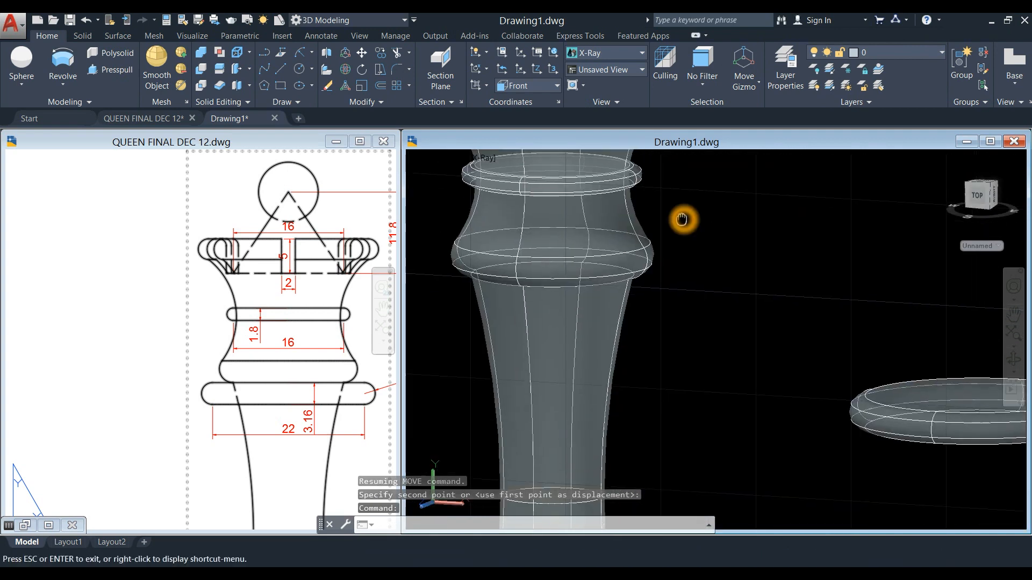
{"action": "scroll", "coordinate": [682, 216], "scroll_direction": "down", "scroll_amount": 2}
{"action": "scroll", "coordinate": [960, 329], "scroll_direction": "up", "scroll_amount": 3}
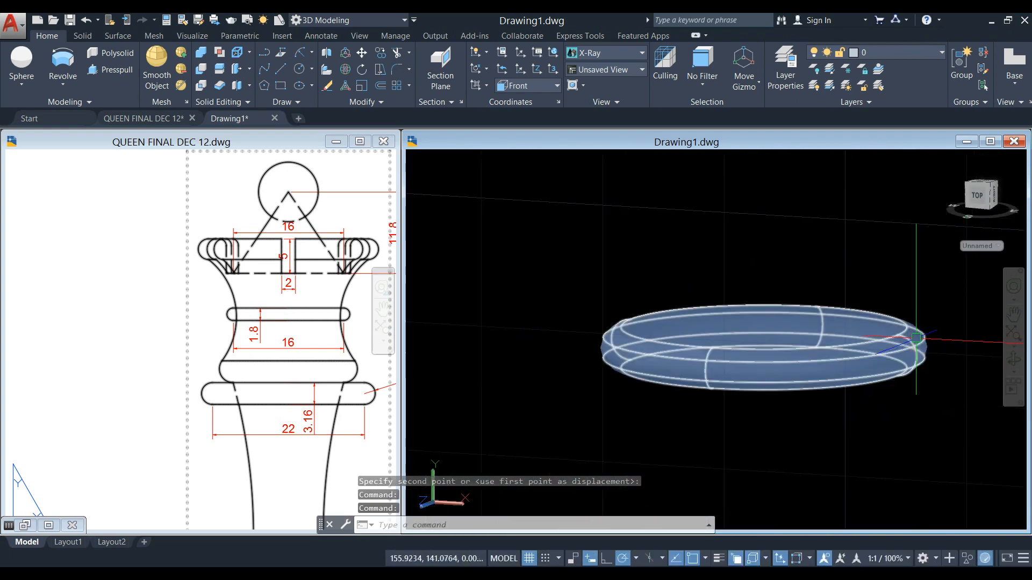
{"action": "left_click", "coordinate": [918, 340]}
{"action": "right_click", "coordinate": [735, 227]}
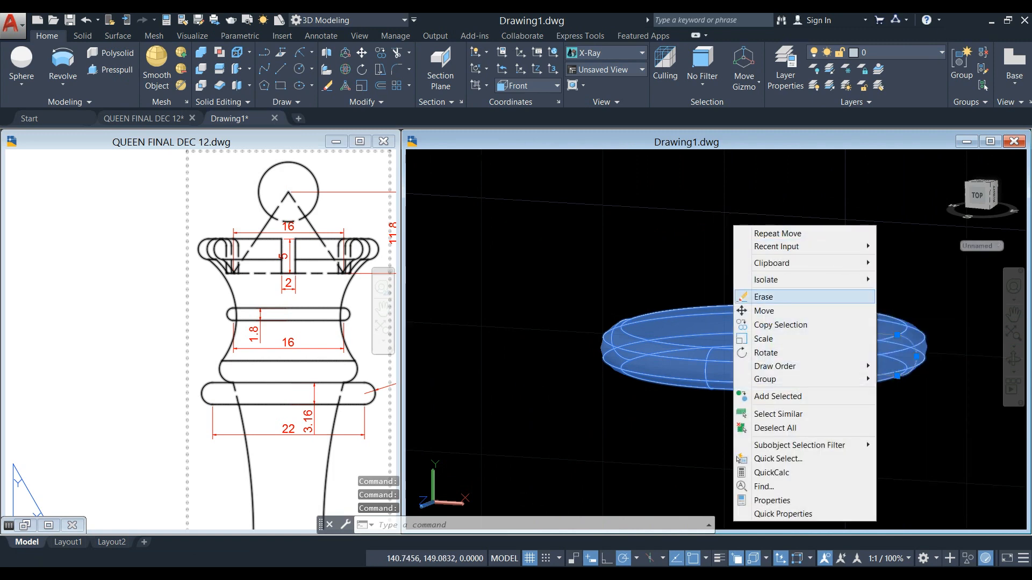
{"action": "left_click", "coordinate": [761, 311]}
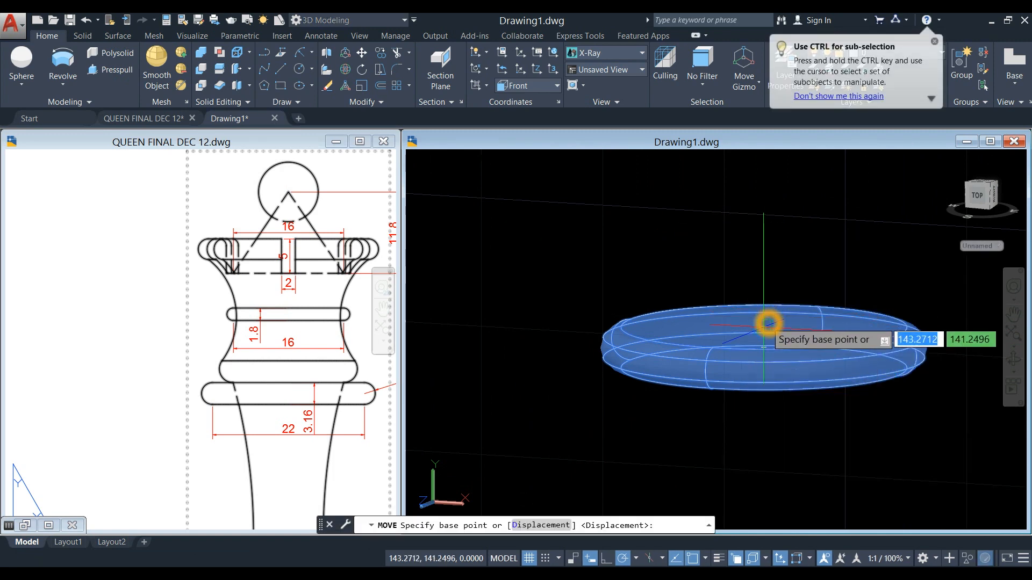
{"action": "left_click", "coordinate": [769, 322]}
{"action": "scroll", "coordinate": [717, 297], "scroll_direction": "down", "scroll_amount": 3}
{"action": "scroll", "coordinate": [728, 323], "scroll_direction": "up", "scroll_amount": 4}
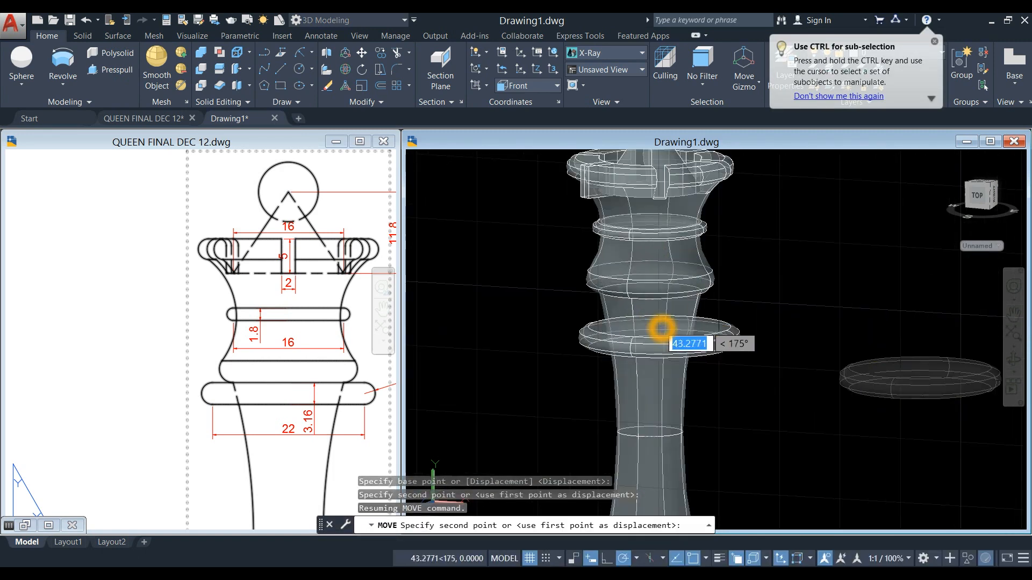
{"action": "scroll", "coordinate": [673, 313], "scroll_direction": "up", "scroll_amount": 3}
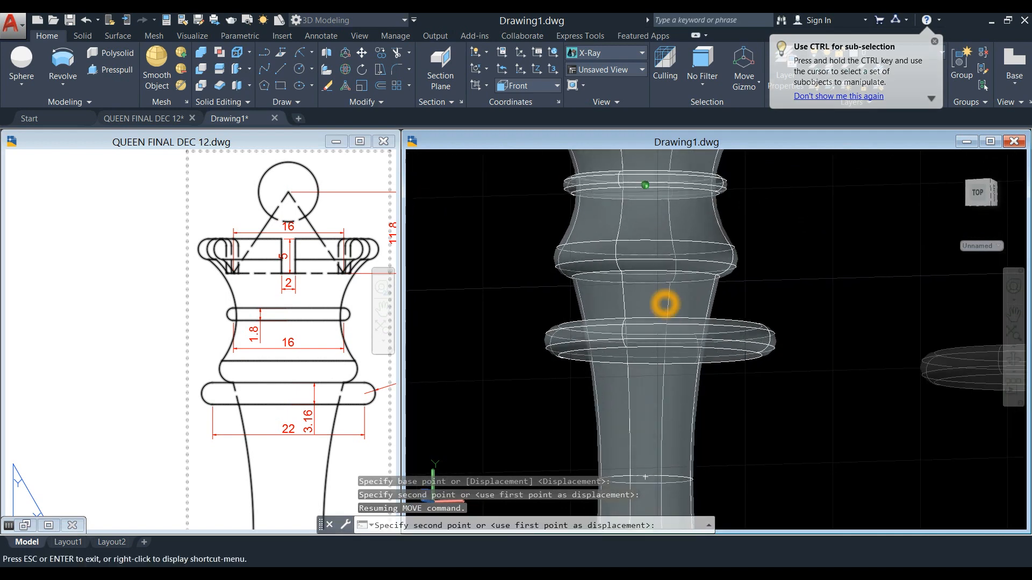
{"action": "left_click", "coordinate": [650, 290]}
- Change the model's visual style to Shaded with edges
{"action": "middle_click_drag", "start_coordinate": [832, 255], "coordinate": [769, 286], "text": "shift"}
{"action": "scroll", "coordinate": [811, 285], "scroll_direction": "down", "scroll_amount": 2}
{"action": "scroll", "coordinate": [811, 285], "scroll_direction": "down", "scroll_amount": 2}
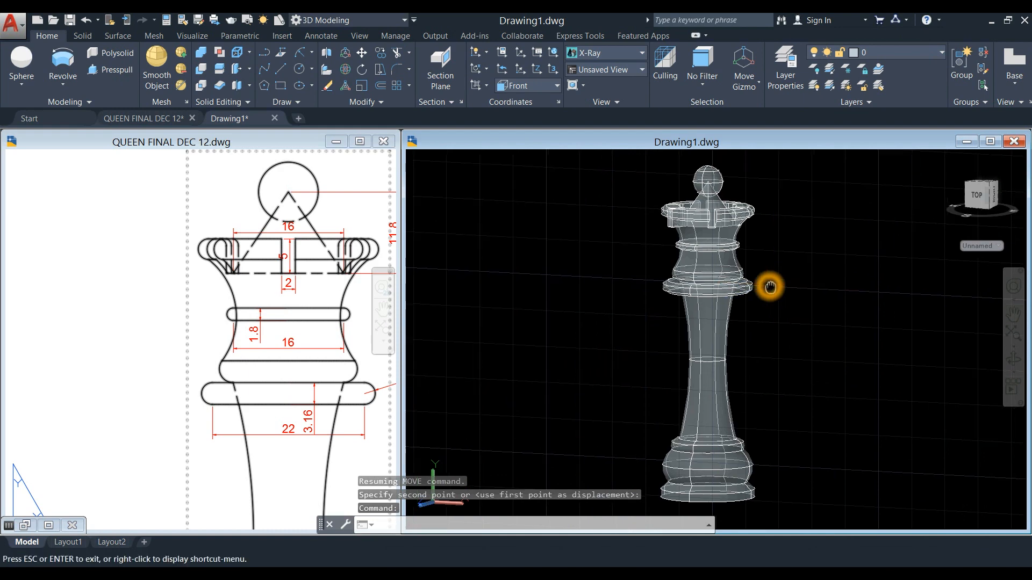
{"action": "scroll", "coordinate": [769, 285], "scroll_direction": "up", "scroll_amount": 2}
{"action": "left_click", "coordinate": [487, 159]}
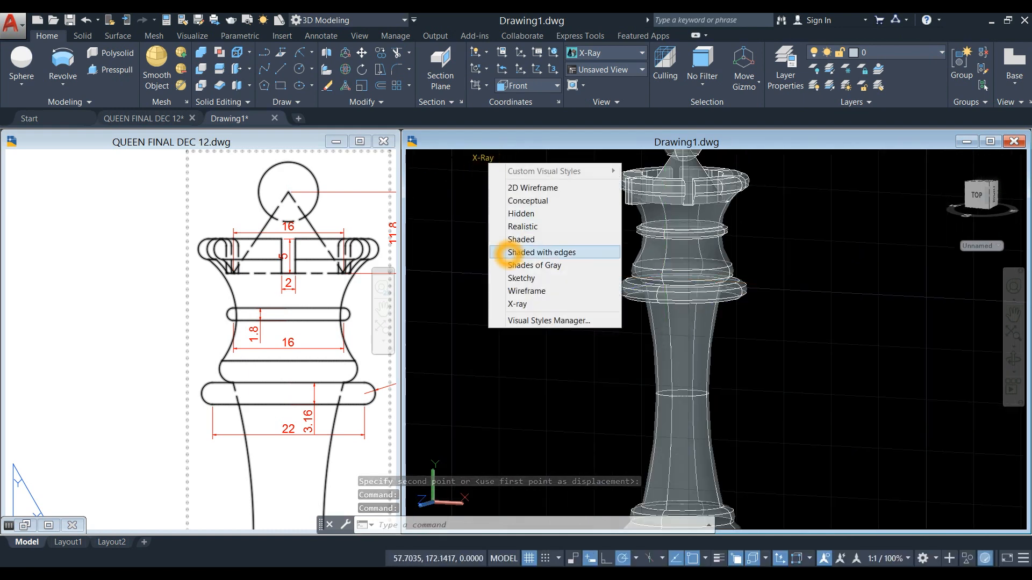
{"action": "left_click", "coordinate": [523, 251]}
- Subtract the leftover slot box at the crown's rim from the crown solid
{"action": "middle_click_drag", "start_coordinate": [804, 241], "coordinate": [804, 301], "text": "shift"}
{"action": "scroll", "coordinate": [658, 211], "scroll_direction": "up", "scroll_amount": 2}
{"action": "left_click", "coordinate": [658, 211]}
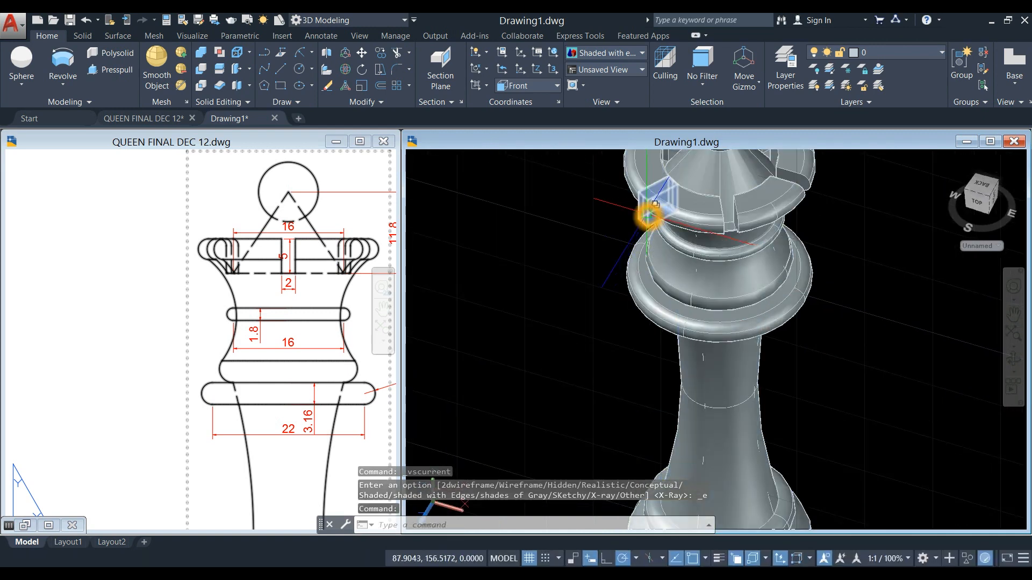
{"action": "scroll", "coordinate": [595, 235], "scroll_direction": "up", "scroll_amount": 2}
{"action": "scroll", "coordinate": [544, 253], "scroll_direction": "down", "scroll_amount": 4}
{"action": "scroll", "coordinate": [538, 259], "scroll_direction": "up", "scroll_amount": 3}
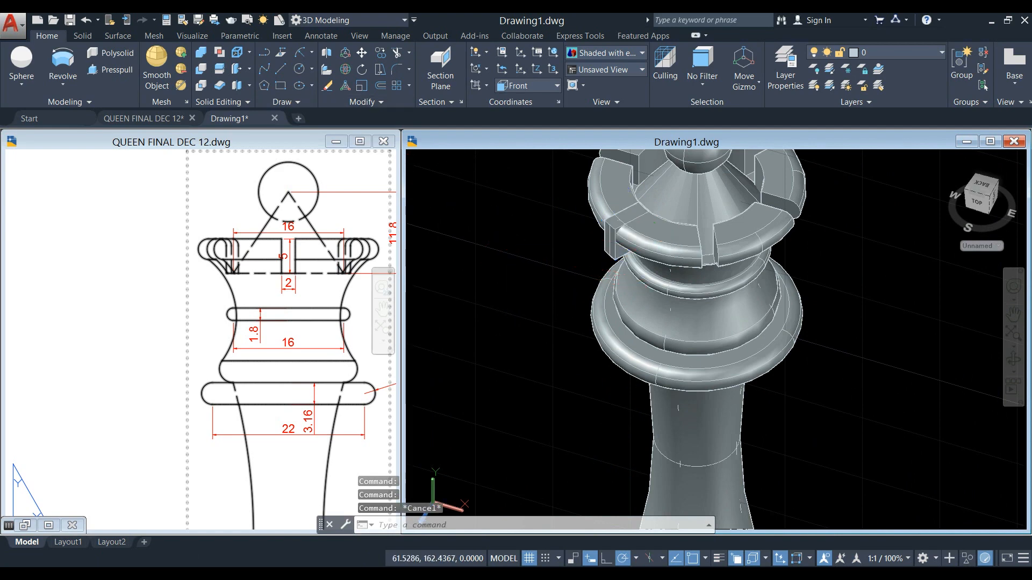
{"action": "left_click", "coordinate": [218, 60]}
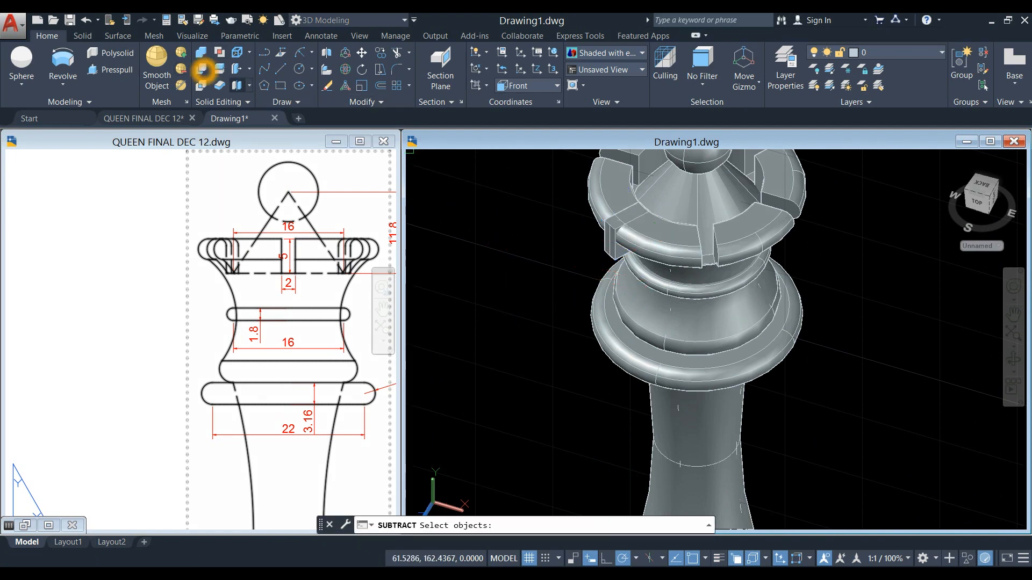
{"action": "left_click", "coordinate": [769, 223]}
{"action": "left_click", "coordinate": [854, 176]}
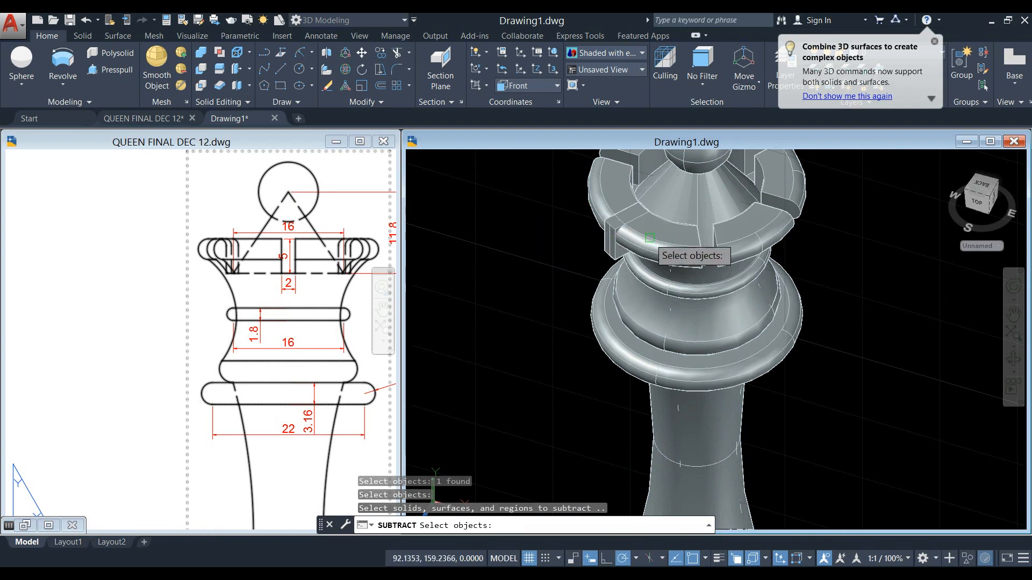
{"action": "scroll", "coordinate": [649, 238], "scroll_direction": "up", "scroll_amount": 4}
{"action": "left_click", "coordinate": [556, 266]}
{"action": "scroll", "coordinate": [556, 266], "scroll_direction": "up", "scroll_amount": 2}
{"action": "key", "text": "Return"}
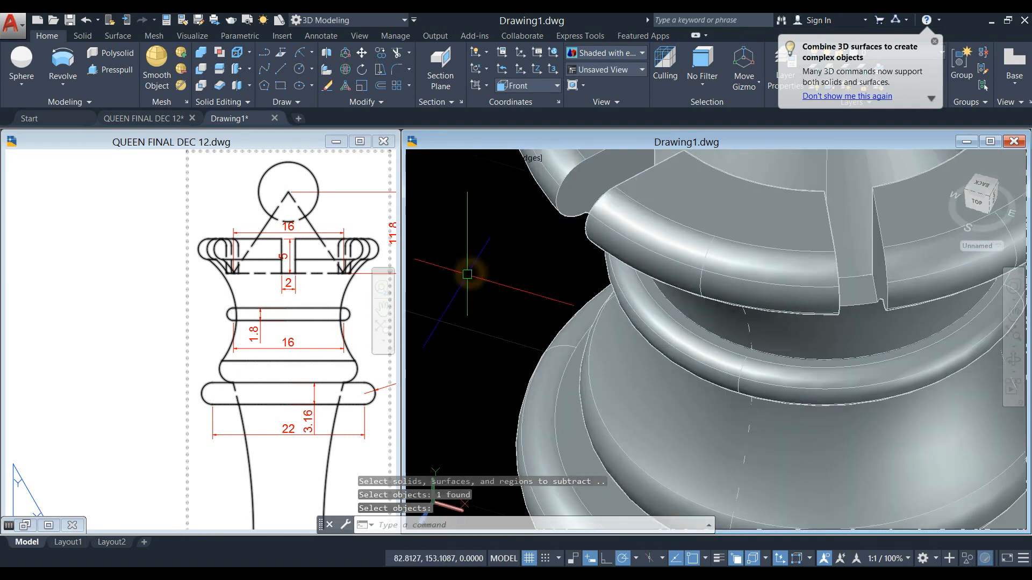
- Inspect the queen from the crown to the underside of its base, and the full views in QUEEN FINAL DEC 12.dwg
{"action": "scroll", "coordinate": [467, 274], "scroll_direction": "down", "scroll_amount": 5}
{"action": "middle_click_drag", "start_coordinate": [467, 279], "coordinate": [490, 259], "text": "shift"}
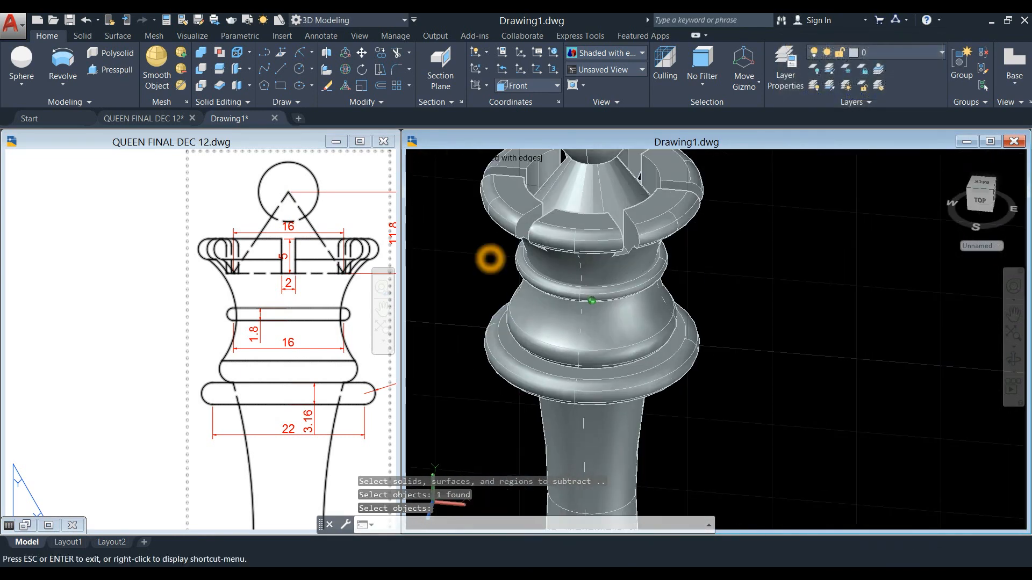
{"action": "scroll", "coordinate": [502, 247], "scroll_direction": "down", "scroll_amount": 2}
{"action": "middle_click_drag", "start_coordinate": [673, 300], "coordinate": [673, 199], "text": "shift"}
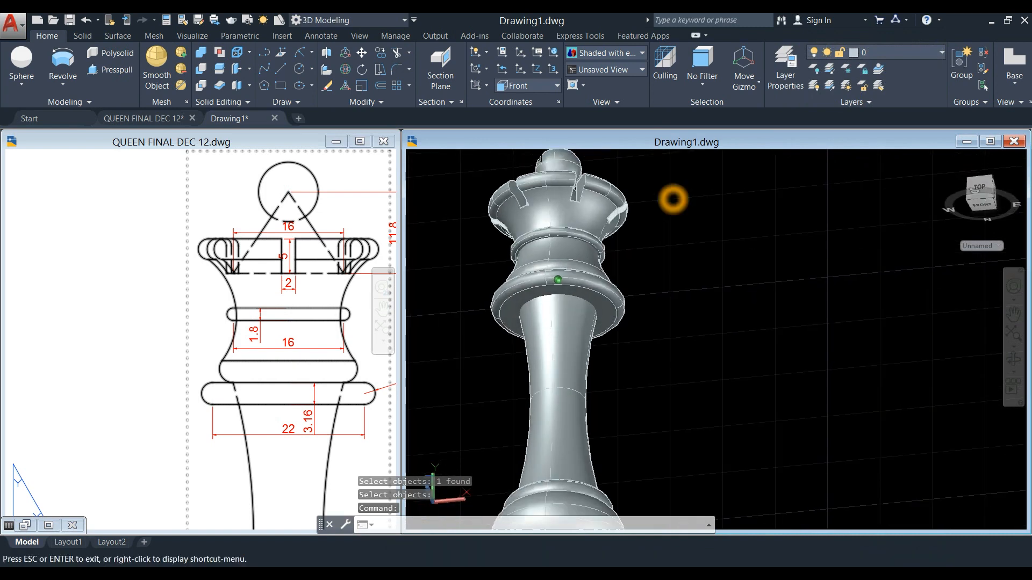
{"action": "middle_click_drag", "start_coordinate": [638, 330], "coordinate": [645, 178], "text": "shift"}
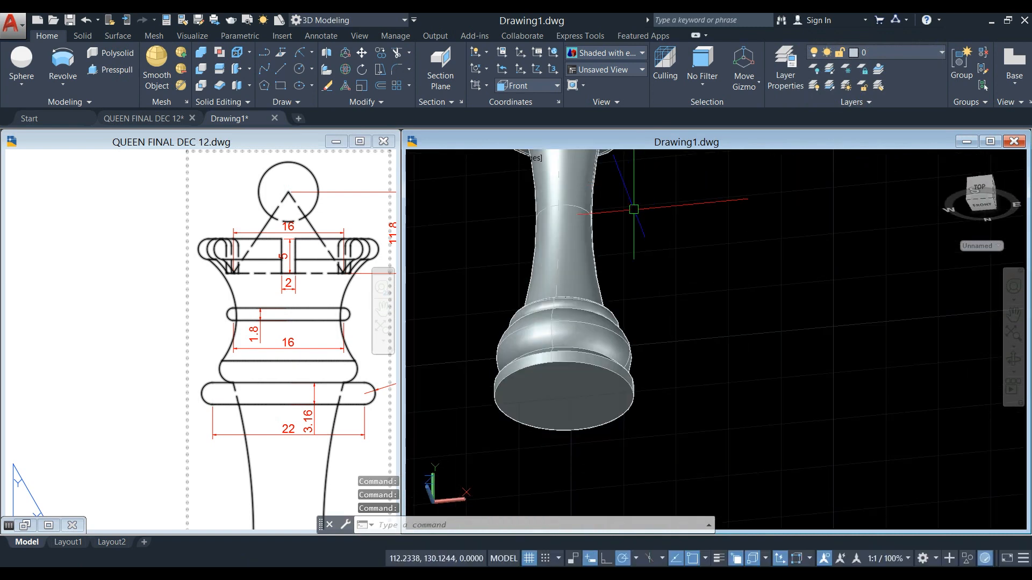
{"action": "left_click", "coordinate": [260, 452]}
{"action": "scroll", "coordinate": [260, 451], "scroll_direction": "down", "scroll_amount": 4}
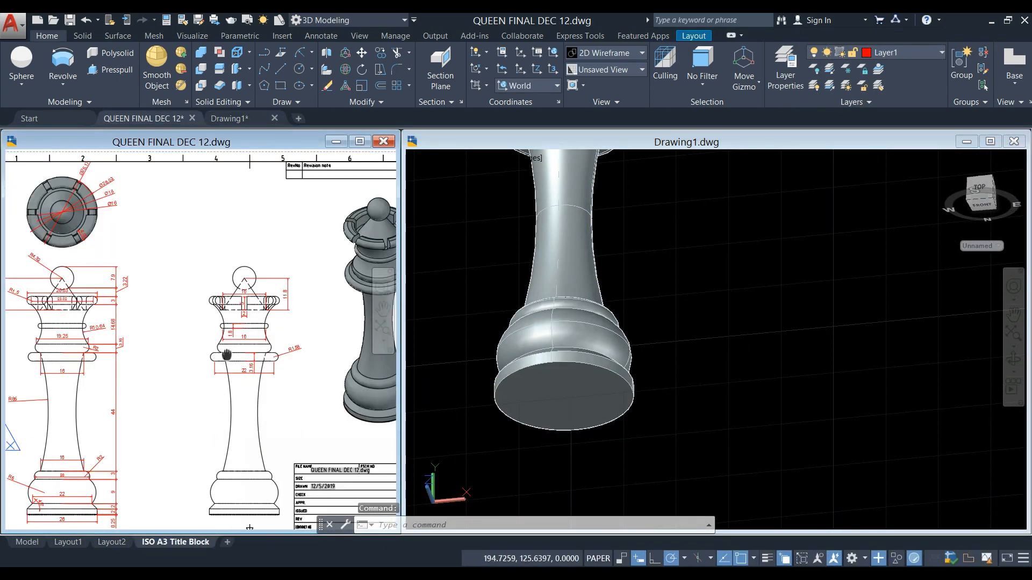
{"action": "scroll", "coordinate": [235, 271], "scroll_direction": "up", "scroll_amount": 2}
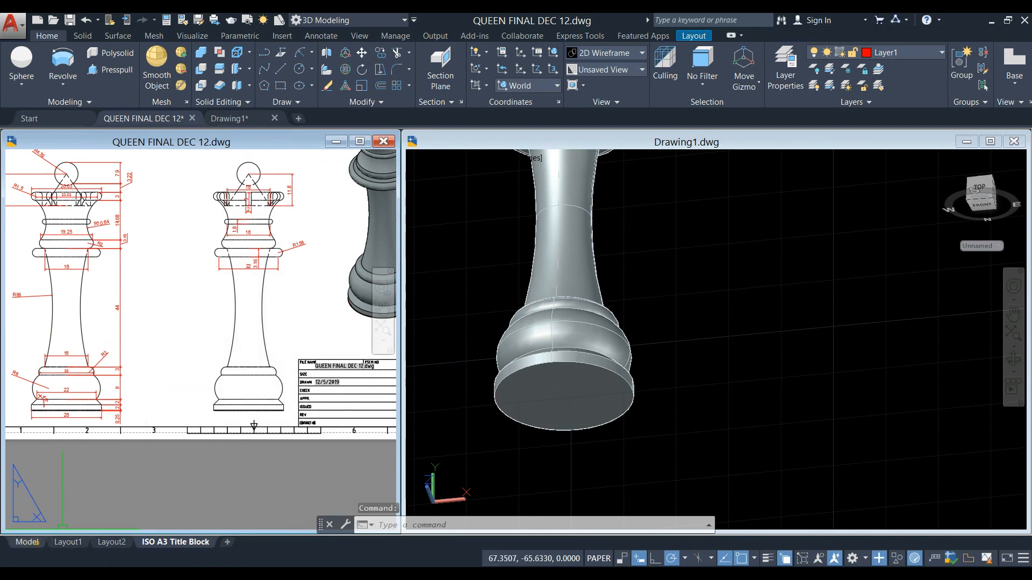
- Switch QUEEN FINAL DEC 12.dwg to model space and examine the reference queen's stem and base in 3D
{"action": "left_click", "coordinate": [35, 542]}
{"action": "mouse_move", "coordinate": [150, 436]}
{"action": "middle_mouse_down"}
{"action": "mouse_move", "coordinate": [201, 345]}
{"action": "mouse_move", "coordinate": [248, 199]}
{"action": "middle_mouse_up"}
{"action": "middle_click_drag", "start_coordinate": [263, 432], "coordinate": [232, 419], "text": "shift"}
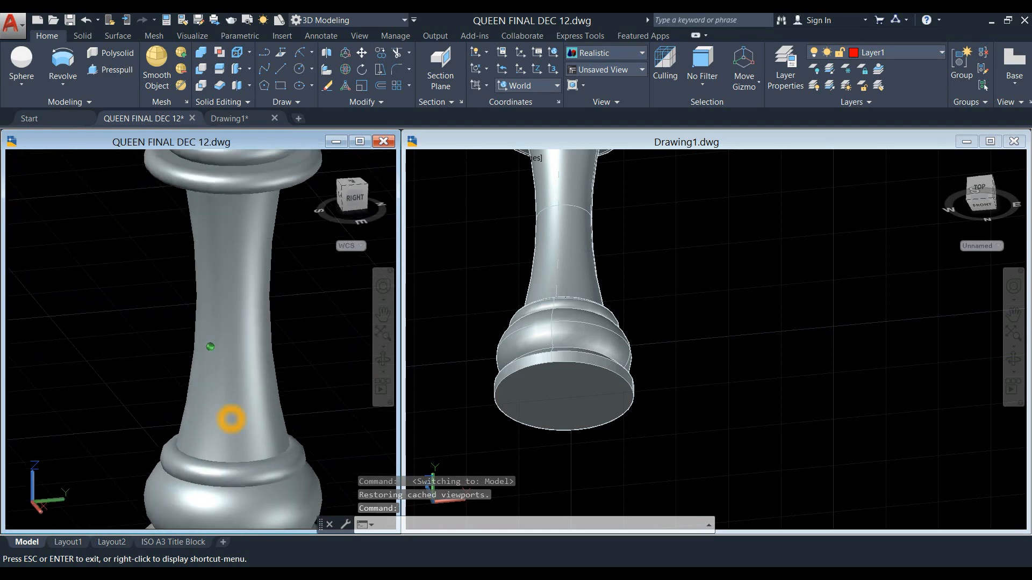
- In Drawing1, draw a circle on the underside of the queen's base, from its centre out to the base's rim
{"action": "left_click", "coordinate": [725, 267]}
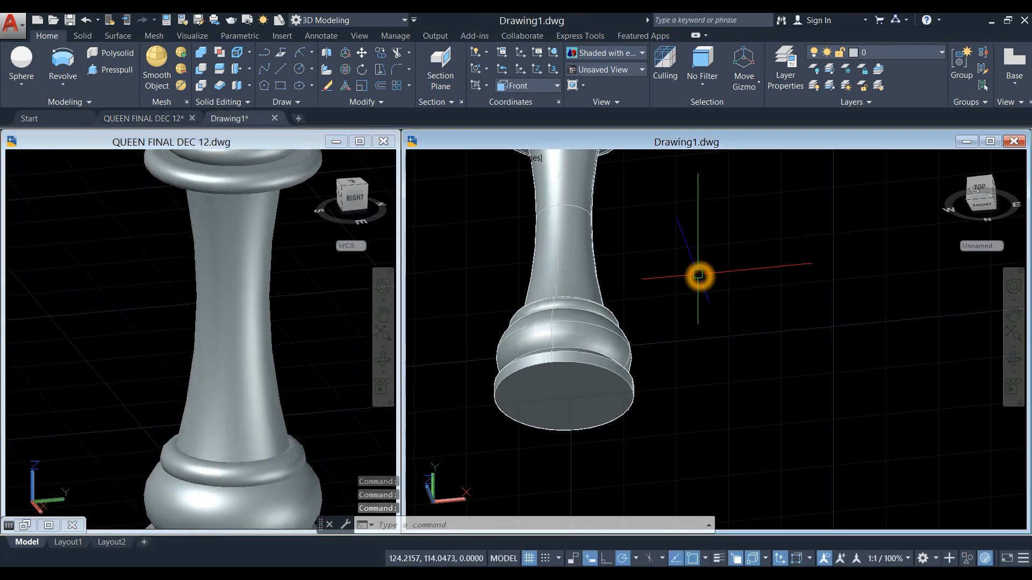
{"action": "type", "text": "C"}
{"action": "key", "text": "Return"}
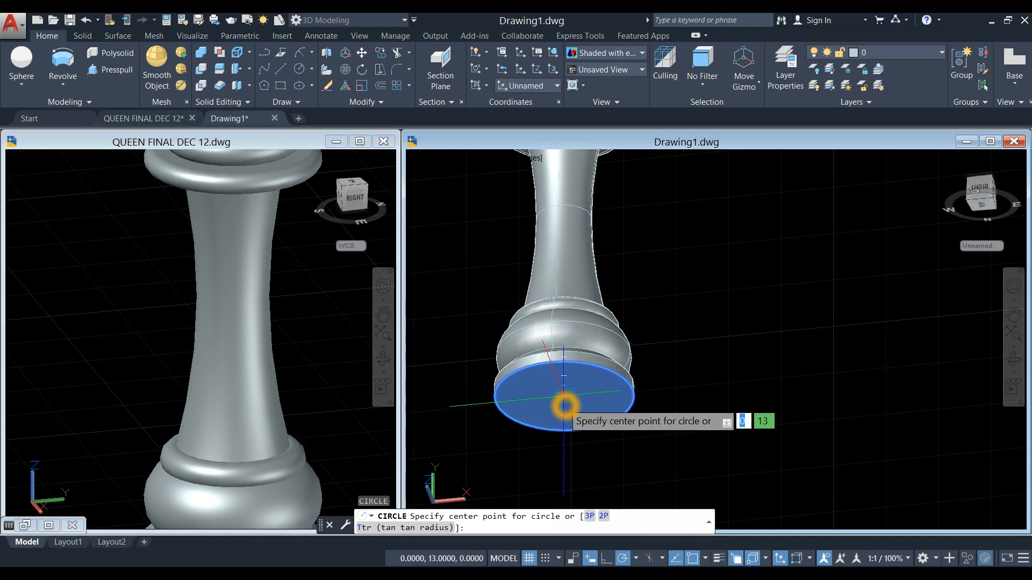
{"action": "scroll", "coordinate": [564, 405], "scroll_direction": "up", "scroll_amount": 2}
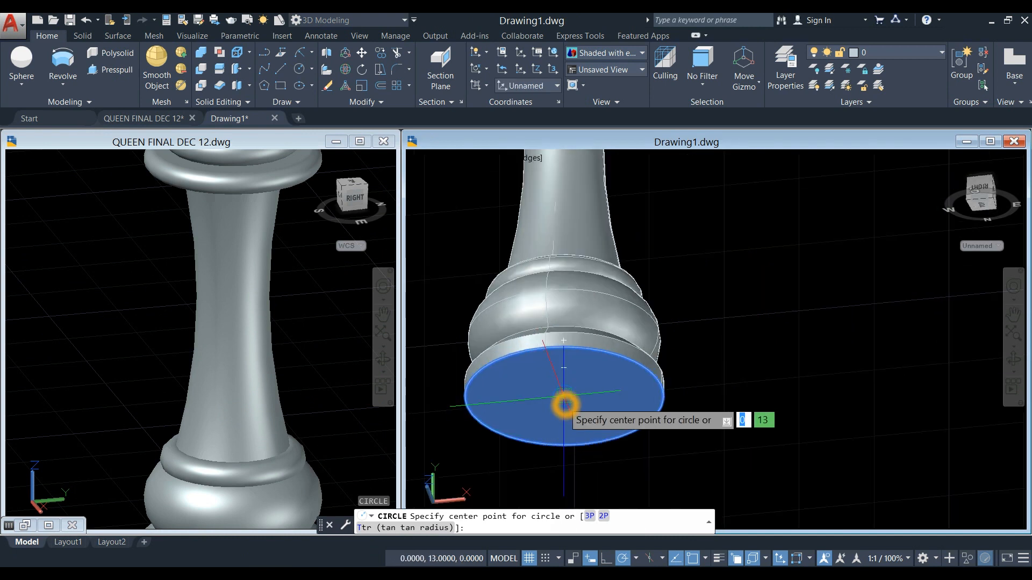
{"action": "left_click", "coordinate": [564, 404]}
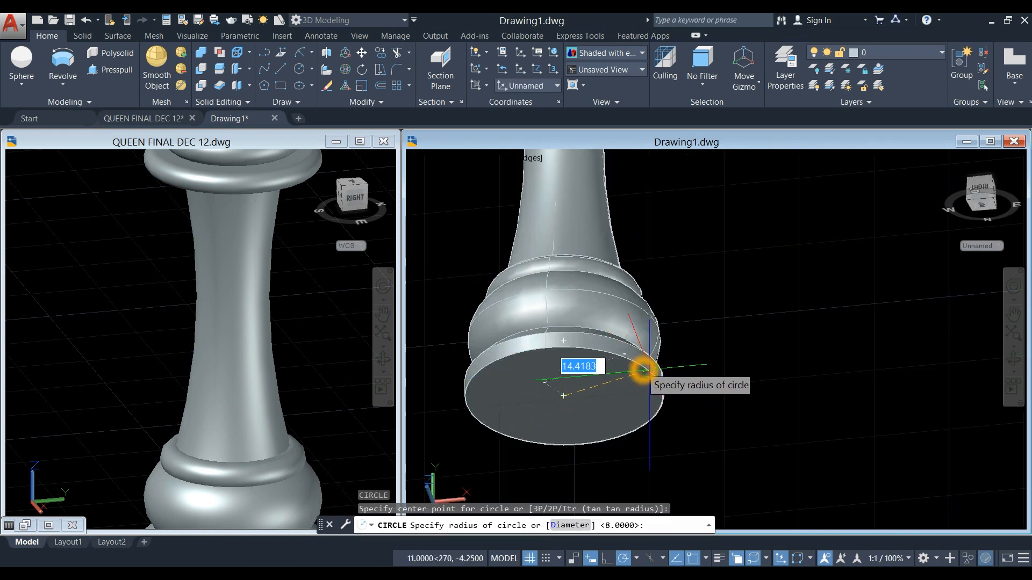
{"action": "left_click", "coordinate": [664, 387]}
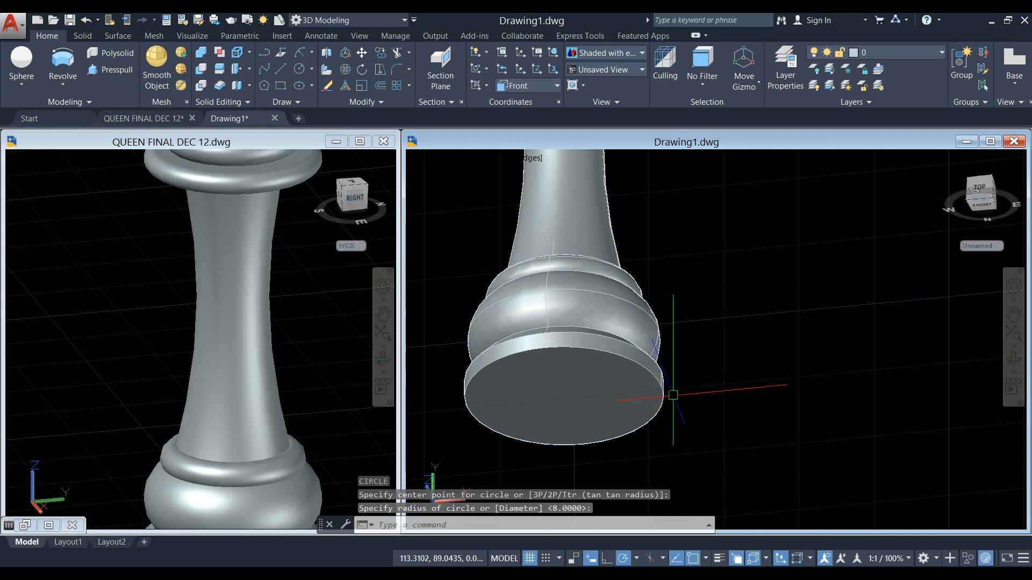
- Extrude the circle under the base by 0.25 to form a thin bottom disc
{"action": "left_click", "coordinate": [690, 398]}
{"action": "left_click", "coordinate": [765, 468]}
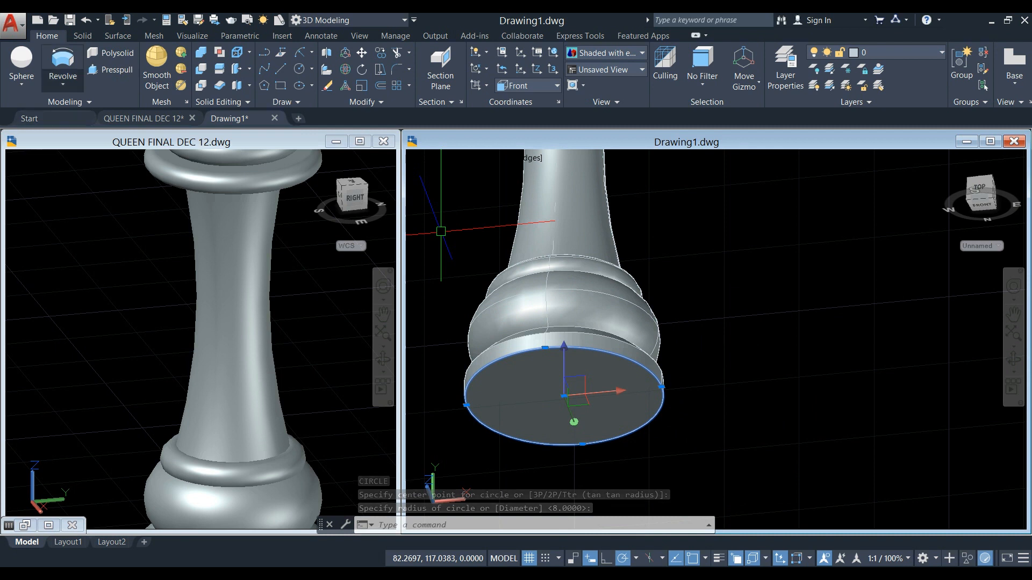
{"action": "left_click", "coordinate": [65, 87]}
{"action": "left_click", "coordinate": [67, 112]}
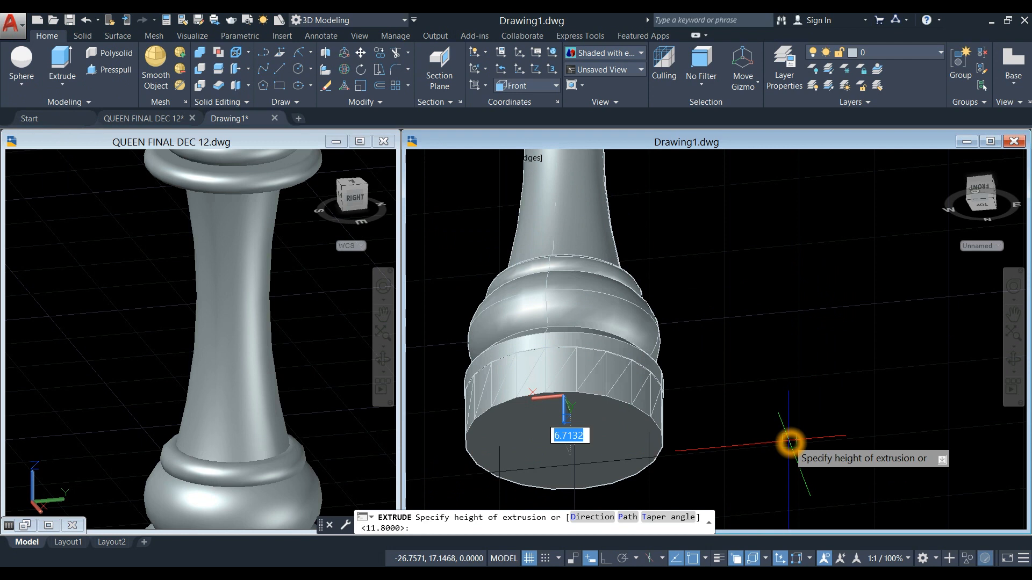
{"action": "type", "text": ".25"}
{"action": "key", "text": "Return"}
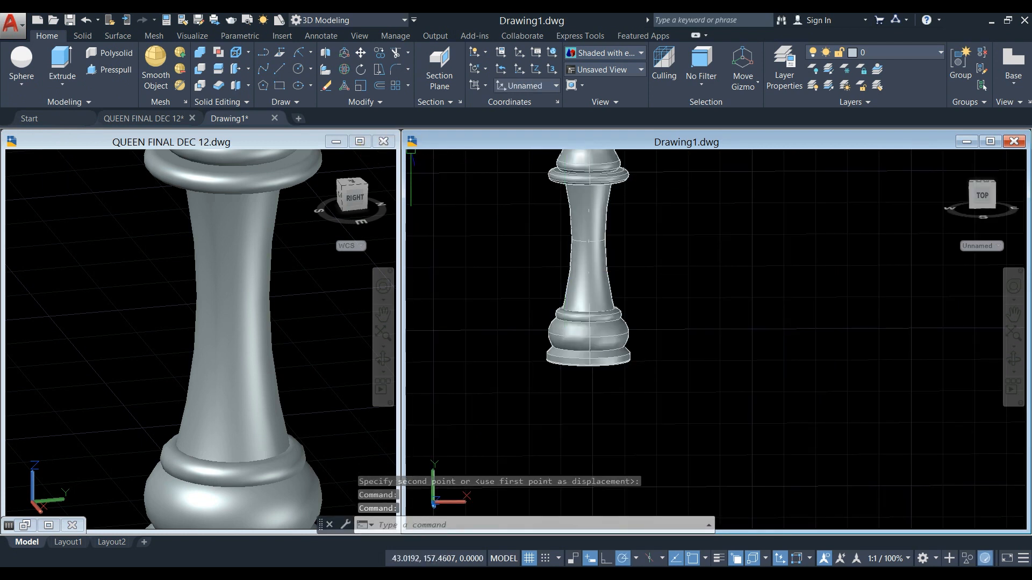
- Maximize Drawing1 and union the queen's finial, crown, body and both collar rings into one solid
{"action": "left_click", "coordinate": [990, 141]}
{"action": "middle_click_drag", "start_coordinate": [504, 331], "coordinate": [512, 417]}
{"action": "scroll", "coordinate": [511, 417], "scroll_direction": "down", "scroll_amount": 2}
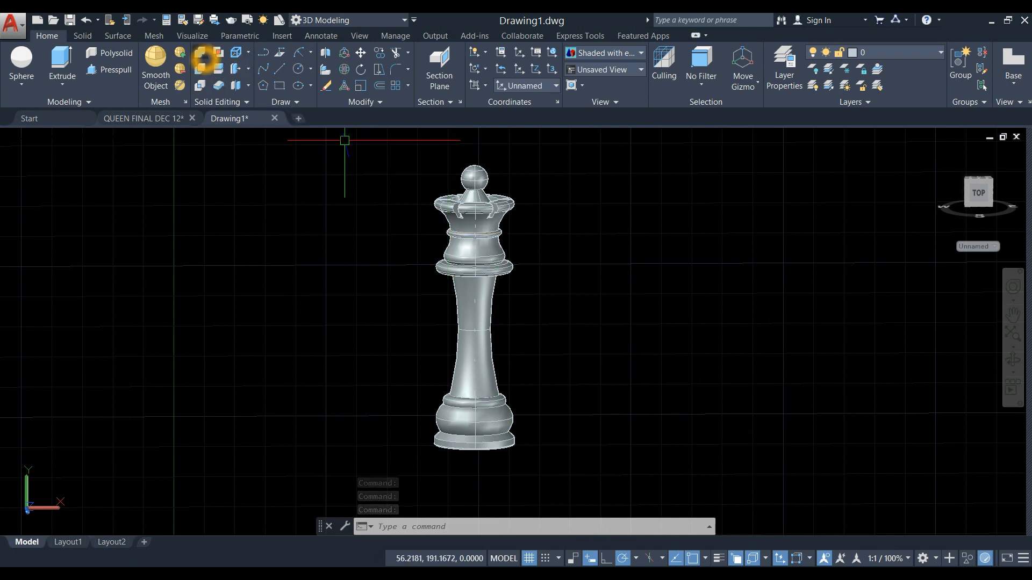
{"action": "left_click", "coordinate": [203, 54]}
{"action": "scroll", "coordinate": [490, 146], "scroll_direction": "up", "scroll_amount": 3}
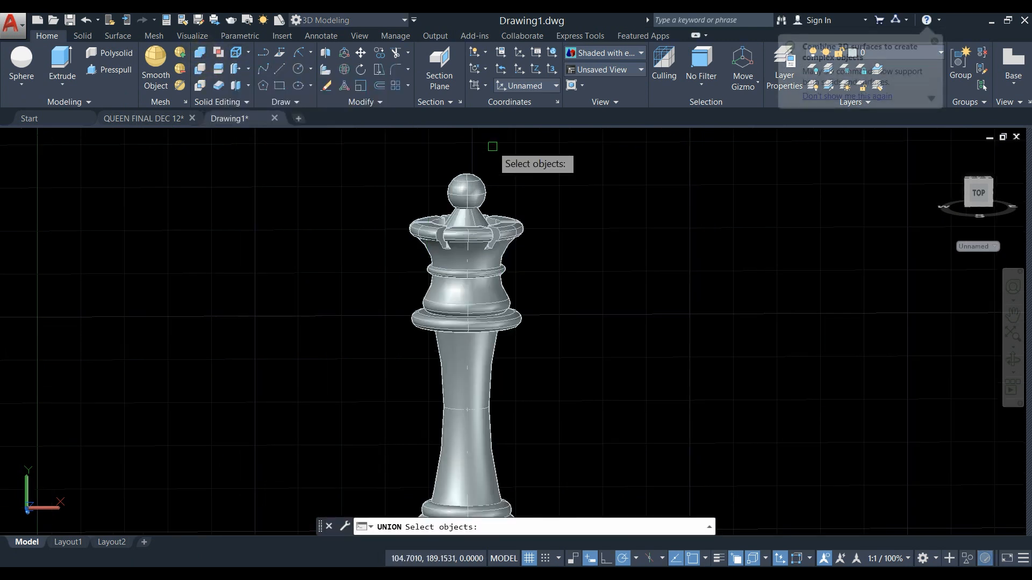
{"action": "left_click", "coordinate": [484, 241]}
{"action": "left_click", "coordinate": [523, 255]}
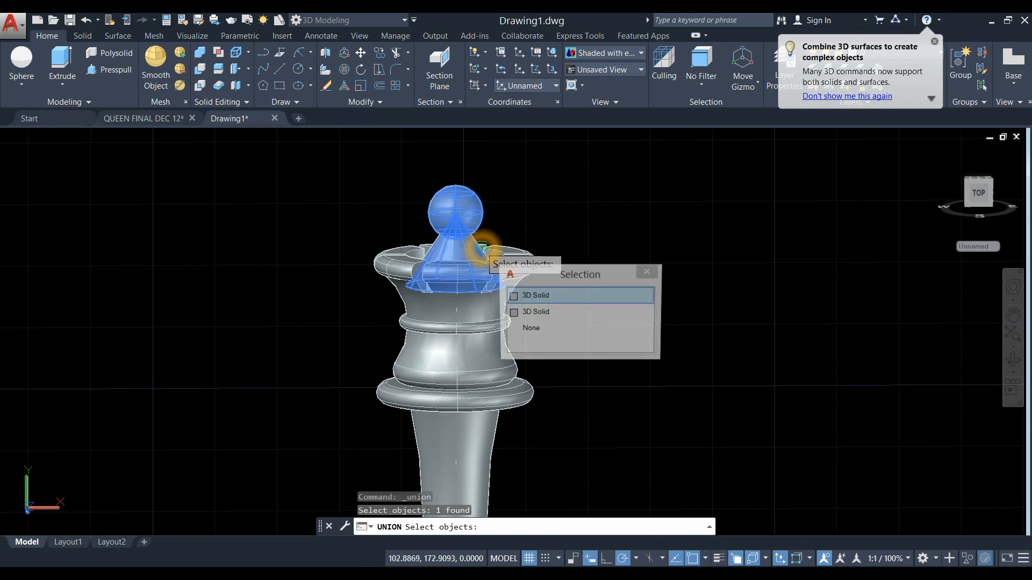
{"action": "left_click", "coordinate": [534, 296]}
{"action": "left_click", "coordinate": [535, 392]}
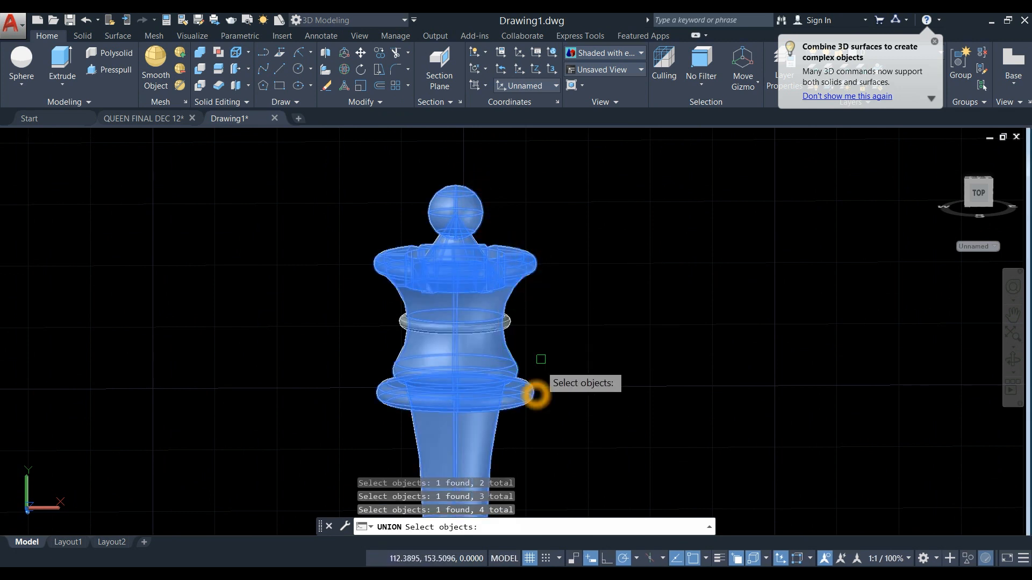
{"action": "left_click", "coordinate": [513, 323]}
{"action": "scroll", "coordinate": [544, 215], "scroll_direction": "down", "scroll_amount": 3}
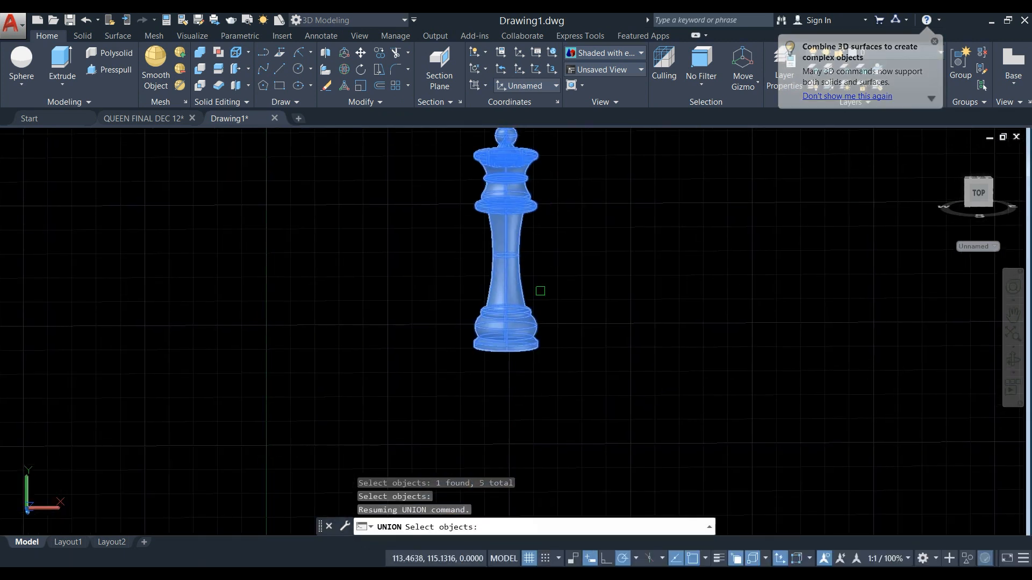
{"action": "scroll", "coordinate": [538, 301], "scroll_direction": "up", "scroll_amount": 2}
{"action": "scroll", "coordinate": [540, 315], "scroll_direction": "down", "scroll_amount": 3}
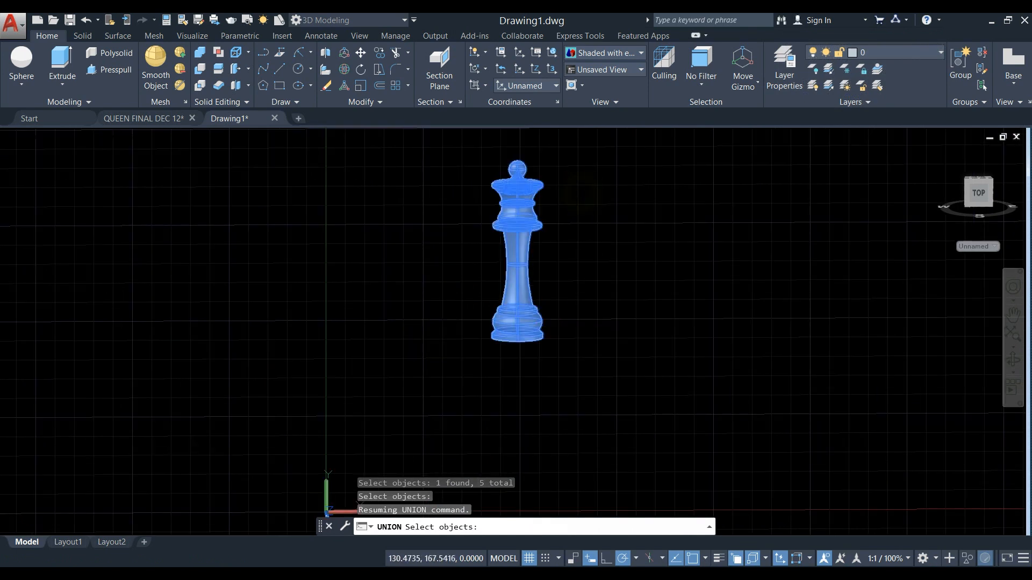
- Inspect the thin disc at the underside of the queen's base, then return to the view of the whole piece
{"action": "scroll", "coordinate": [530, 324], "scroll_direction": "up", "scroll_amount": 5}
{"action": "middle_click_drag", "start_coordinate": [532, 323], "coordinate": [522, 304]}
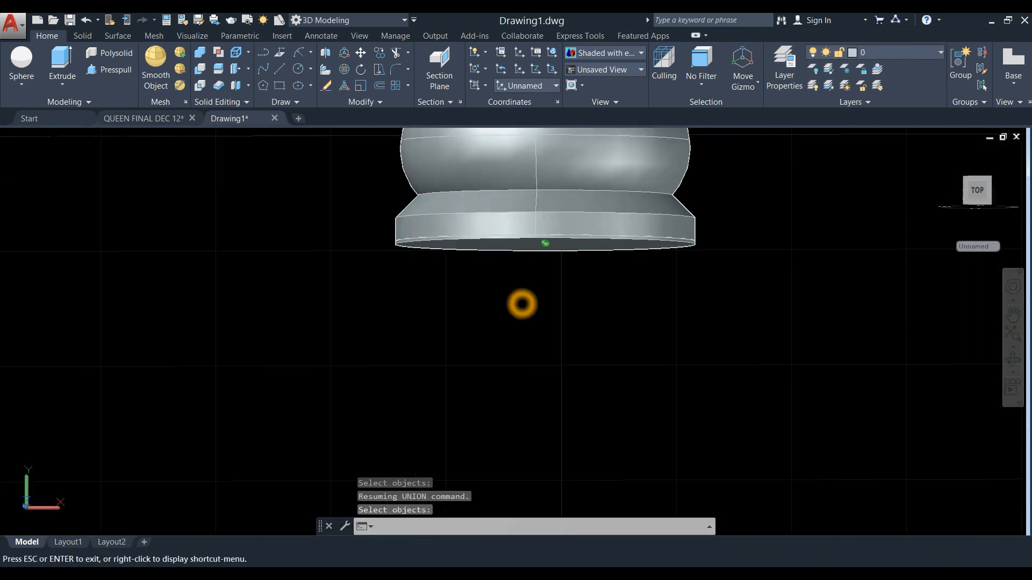
{"action": "left_click", "coordinate": [529, 244]}
{"action": "left_click", "coordinate": [478, 362]}
{"action": "scroll", "coordinate": [477, 357], "scroll_direction": "down", "scroll_amount": 4}
{"action": "middle_click_drag", "start_coordinate": [476, 357], "coordinate": [460, 400]}
{"action": "scroll", "coordinate": [460, 400], "scroll_direction": "down", "scroll_amount": 2}
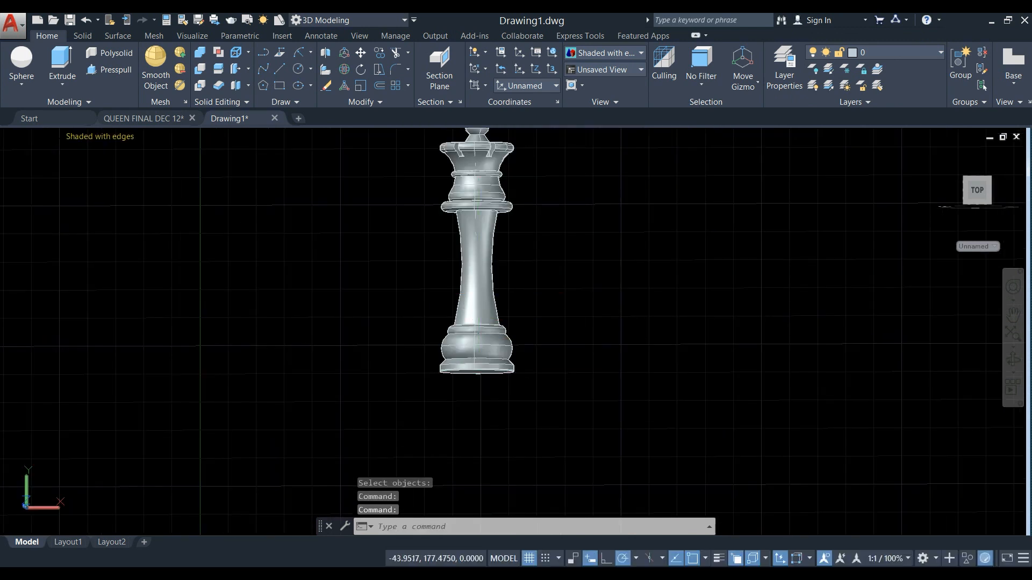
- Set the visual style to Realistic and open the Materials Browser
{"action": "left_click", "coordinate": [82, 139]}
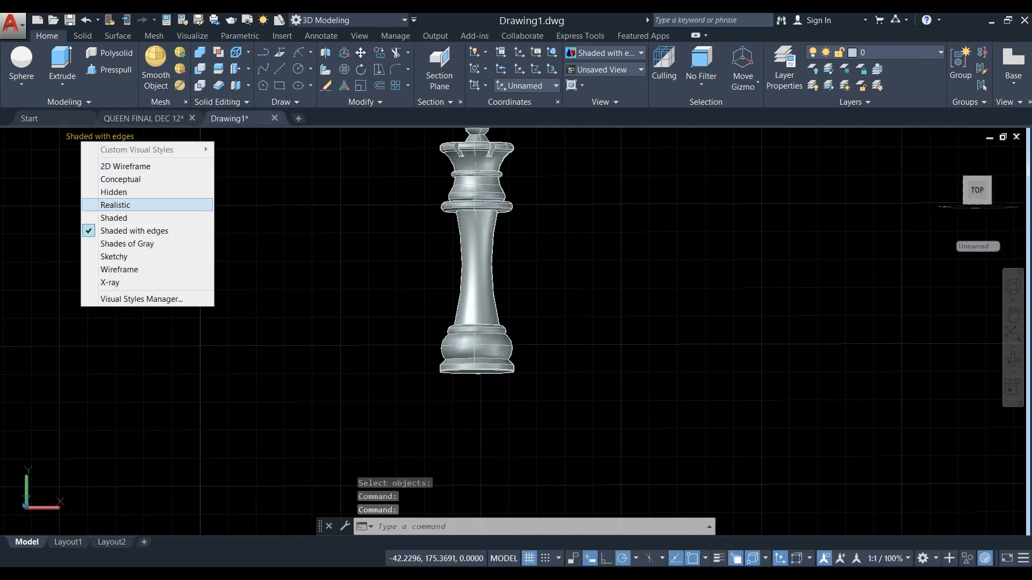
{"action": "left_click", "coordinate": [107, 205]}
{"action": "type", "text": "mater"}
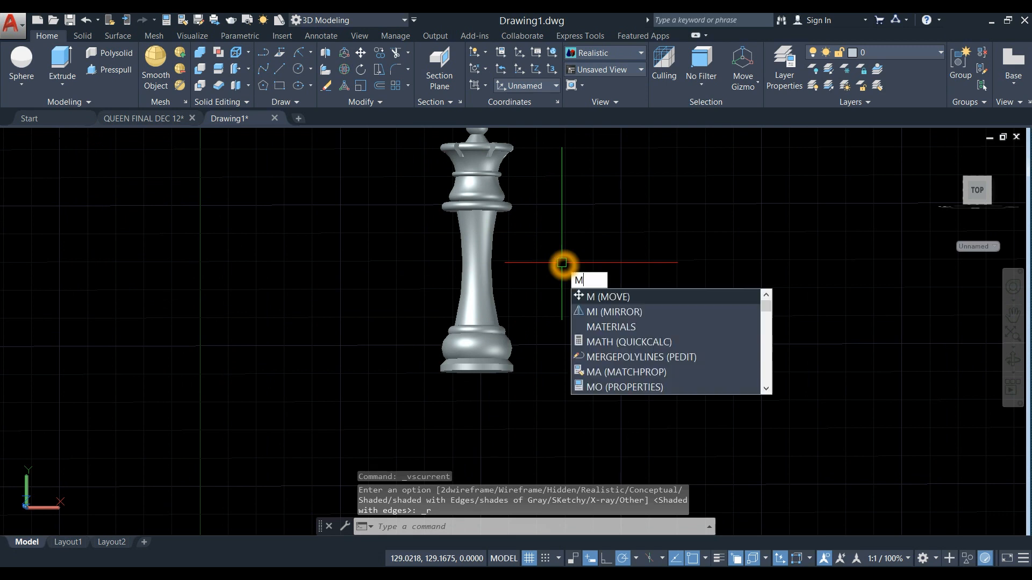
{"action": "type", "text": "ials"}
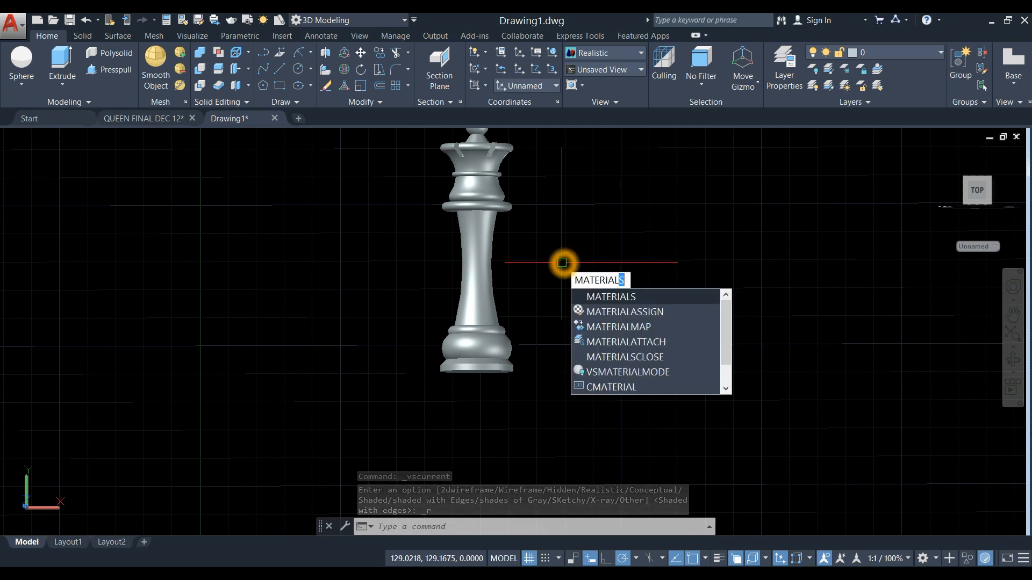
{"action": "key", "text": "Return"}
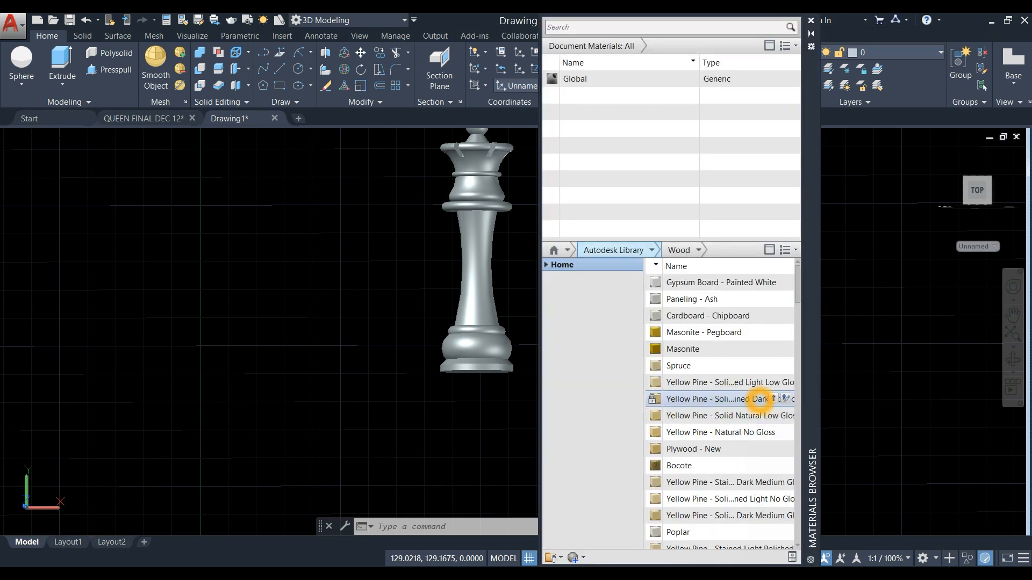
- Add a dark no-gloss Yellow Pine and Birch - Solid Stained Light Low Gloss to the document, applying the birch to the queen
{"action": "left_click", "coordinate": [773, 399]}
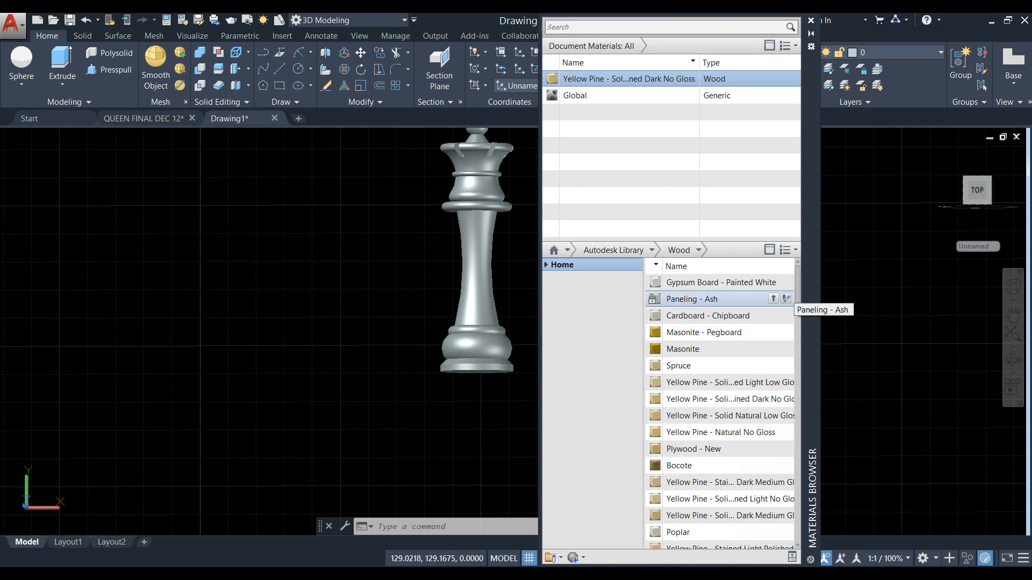
{"action": "scroll", "coordinate": [799, 289], "scroll_direction": "down", "scroll_amount": 5}
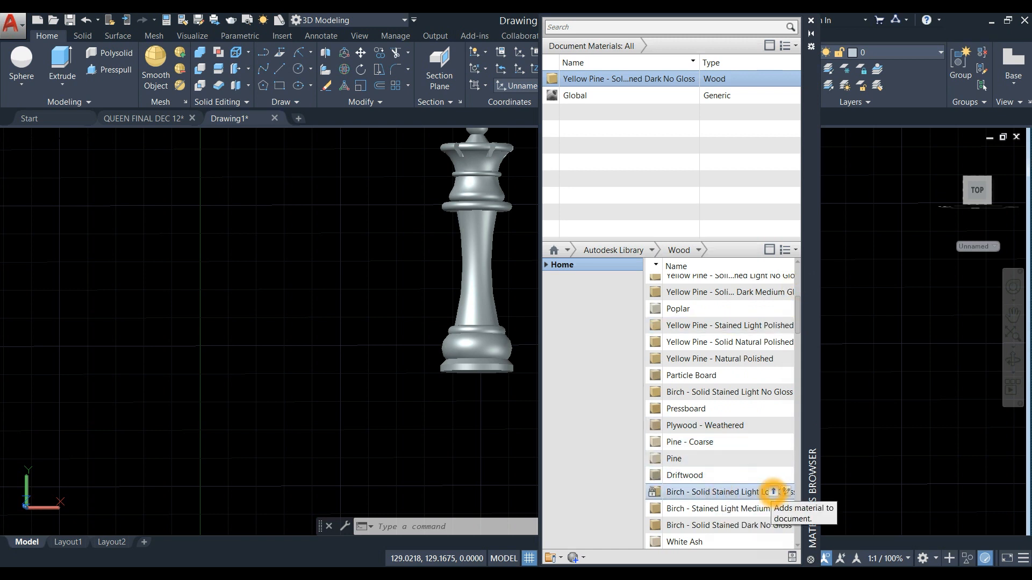
{"action": "left_click", "coordinate": [676, 493]}
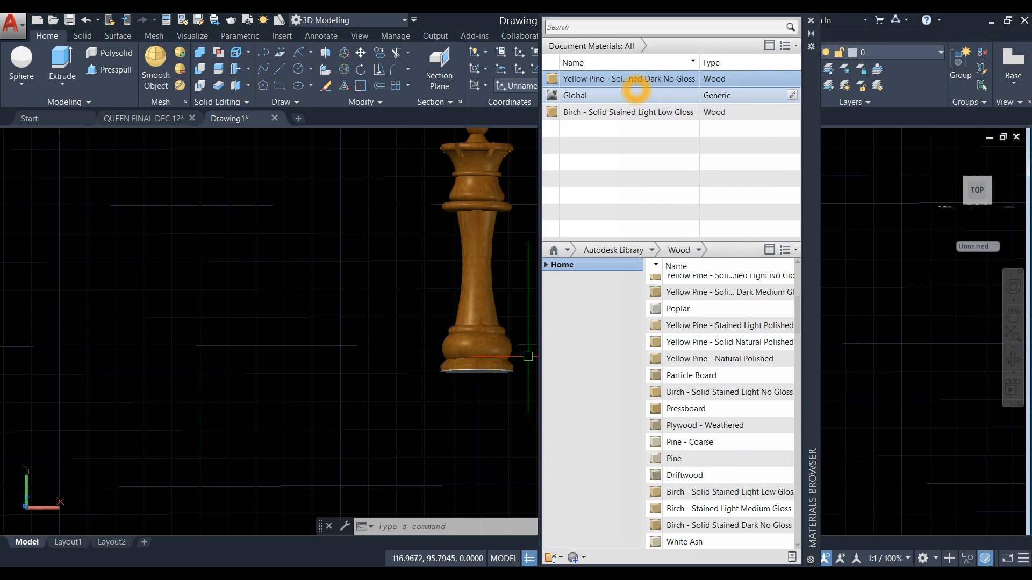
- Purge all unused document materials and duplicate Birch - Solid Stained Light Low Gloss
{"action": "left_click", "coordinate": [793, 47]}
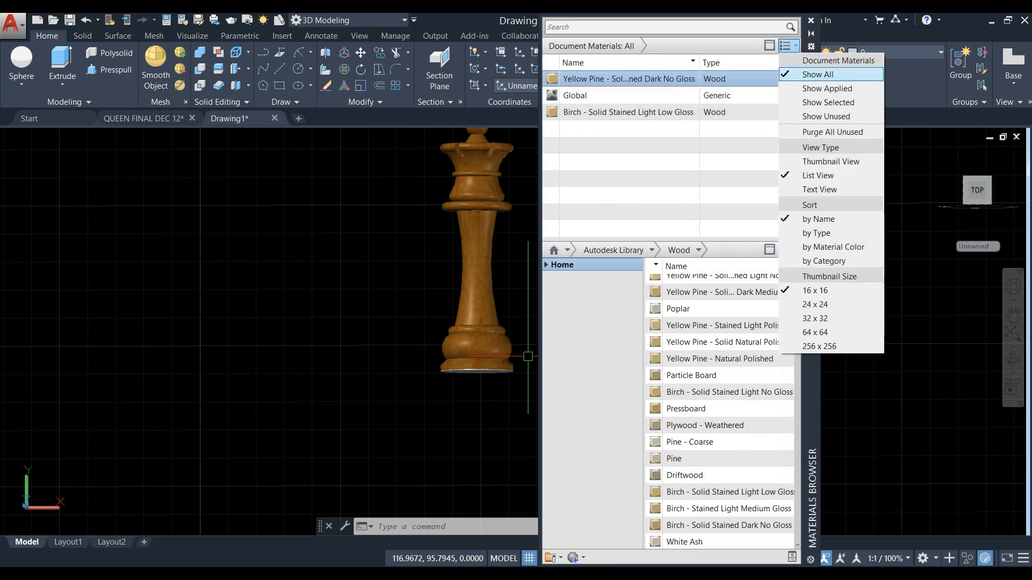
{"action": "left_click", "coordinate": [825, 131]}
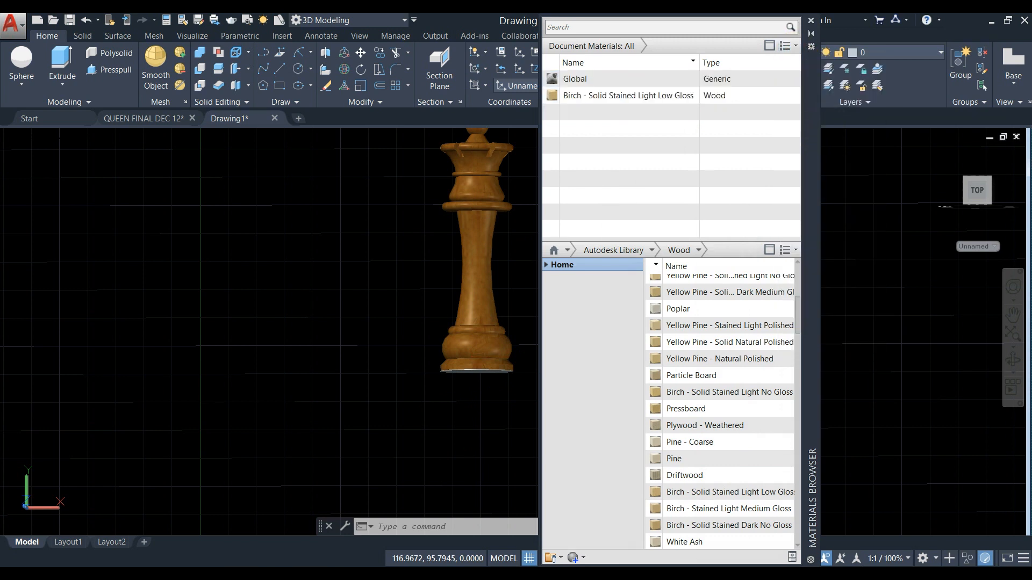
{"action": "left_click", "coordinate": [597, 96]}
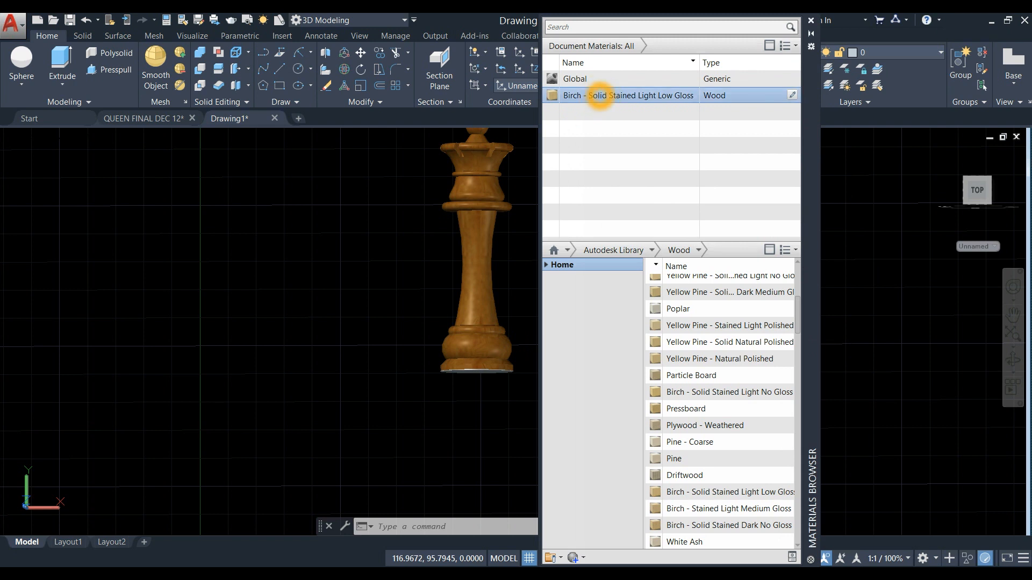
{"action": "right_click", "coordinate": [600, 97]}
{"action": "left_click", "coordinate": [632, 146]}
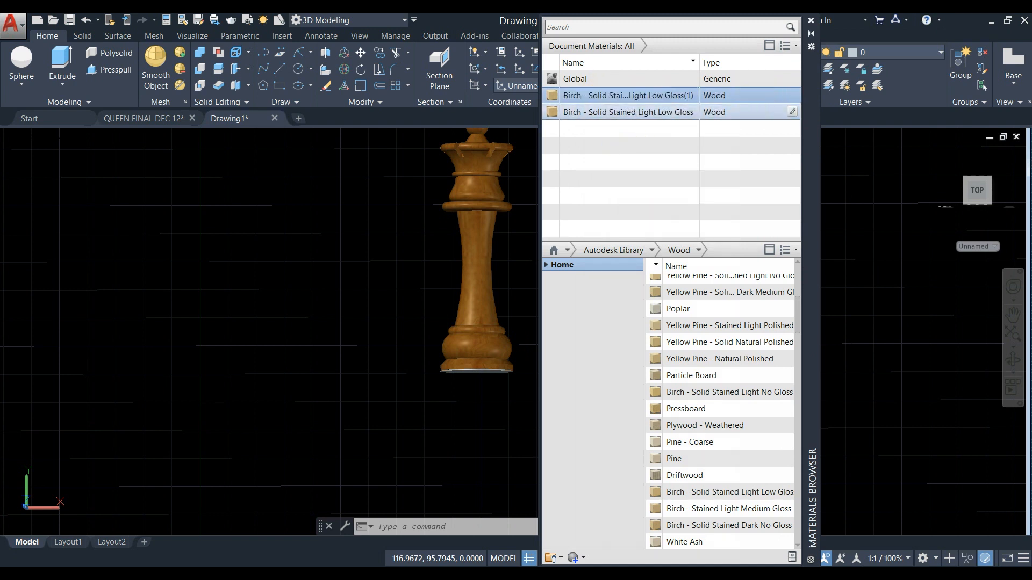
- Apply the duplicated birch material to the queen and set its stain color to RGB 248, 219, 176
{"action": "left_click", "coordinate": [645, 97]}
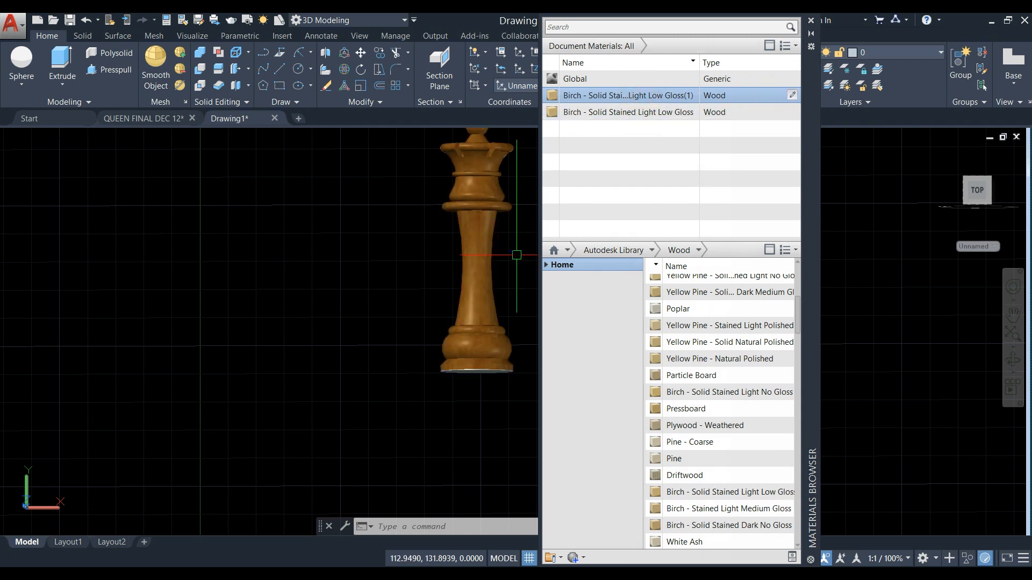
{"action": "left_click", "coordinate": [792, 96]}
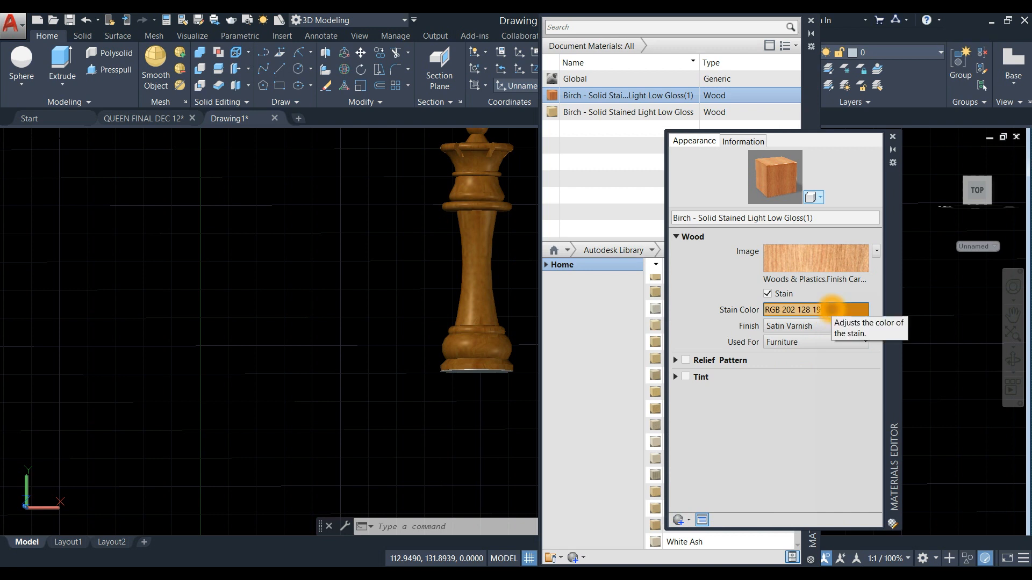
{"action": "left_click", "coordinate": [843, 310]}
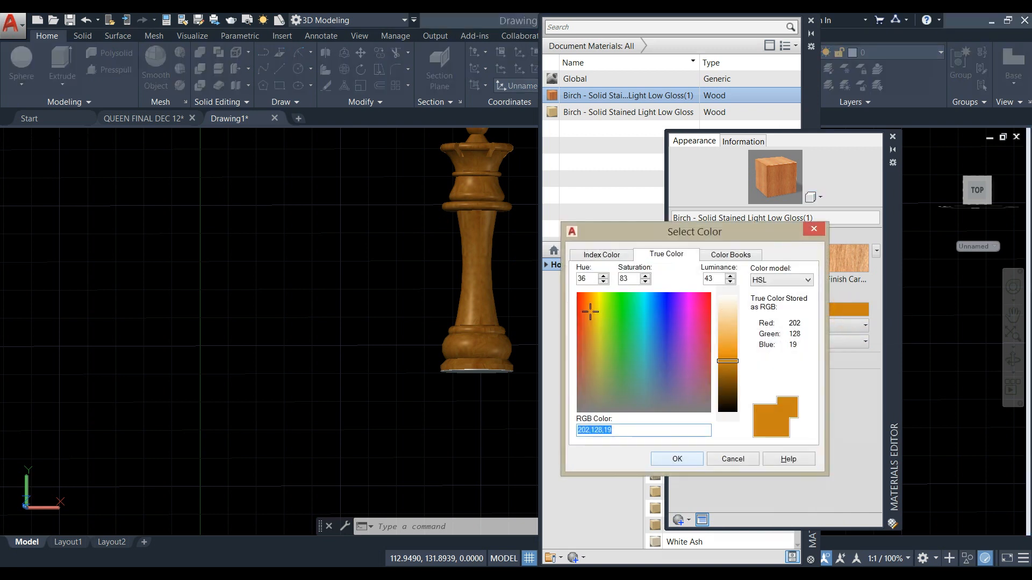
{"action": "left_click", "coordinate": [728, 329]}
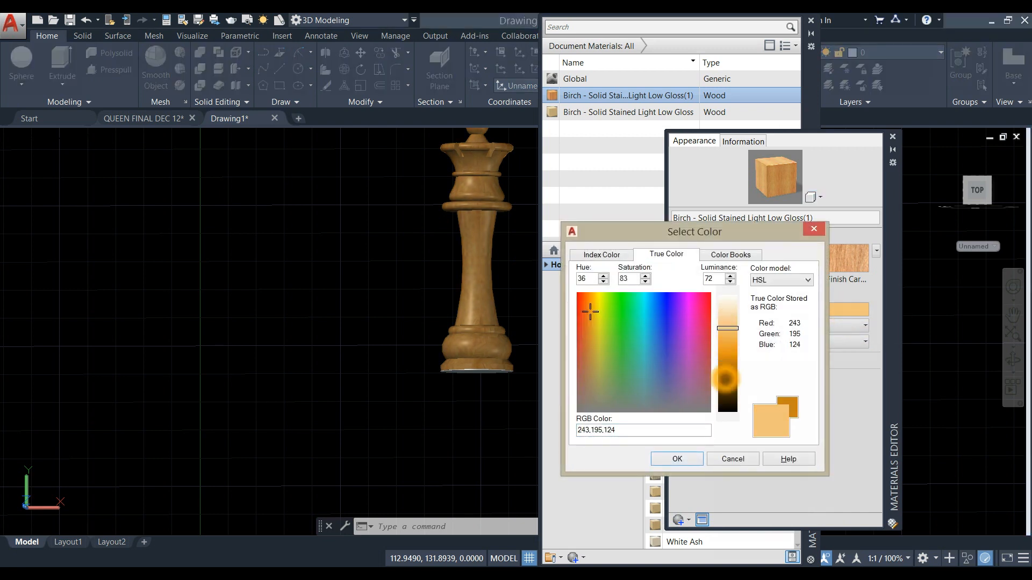
{"action": "left_click", "coordinate": [728, 316]}
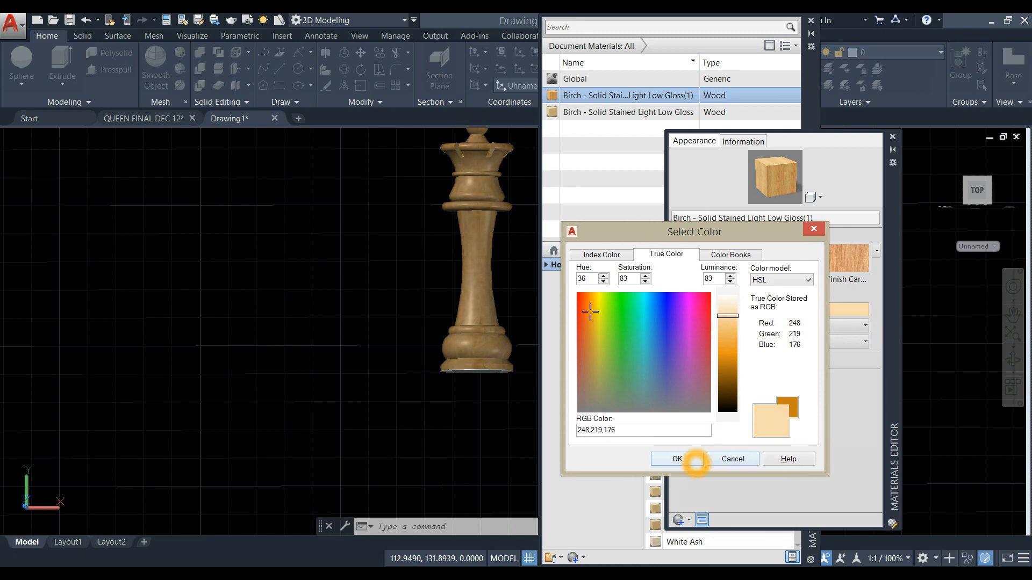
{"action": "left_click", "coordinate": [678, 459]}
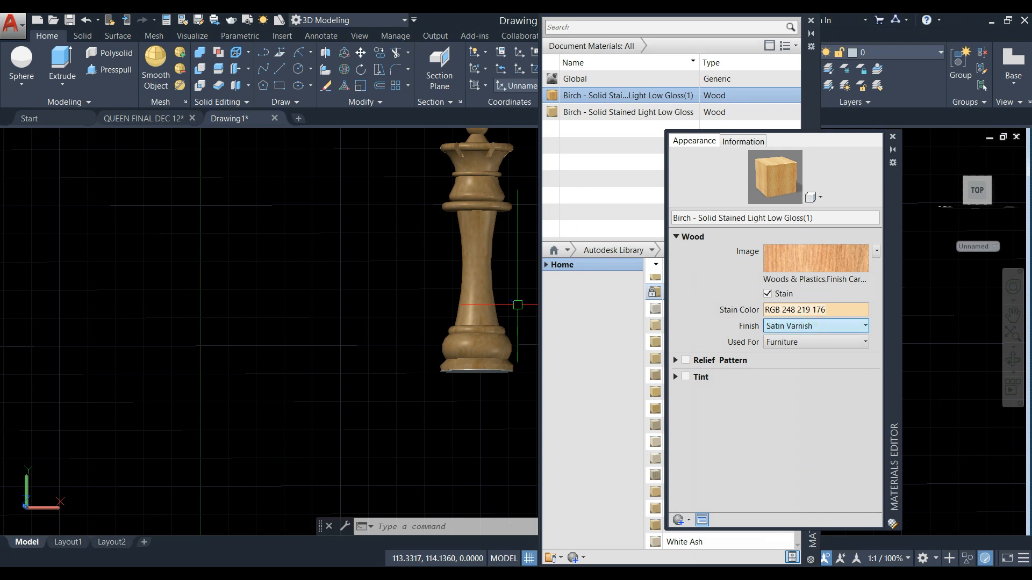
- Set the duplicated birch material's finish to Glossy Varnish and close both material windows
{"action": "left_click", "coordinate": [817, 326]}
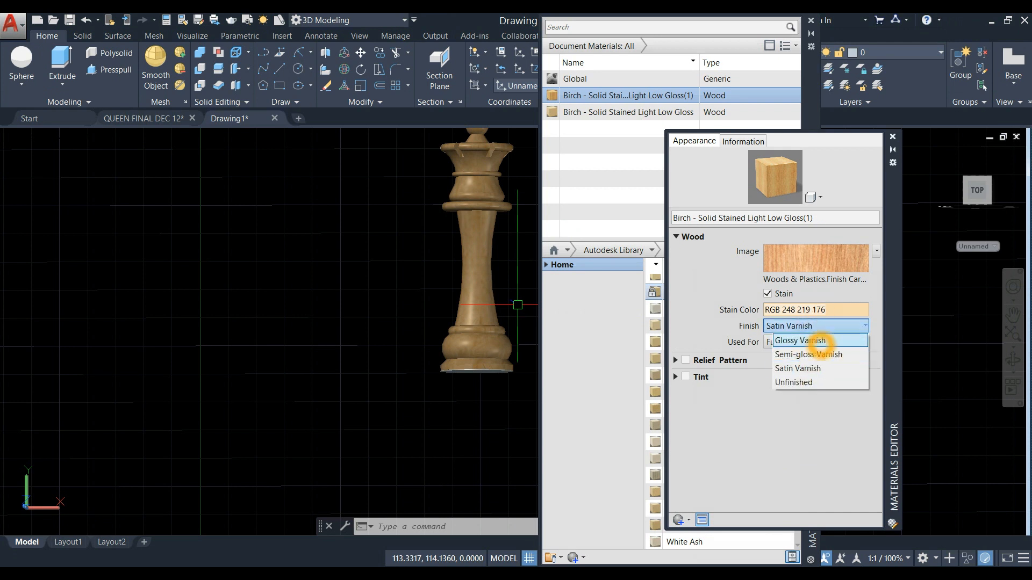
{"action": "left_click", "coordinate": [823, 340]}
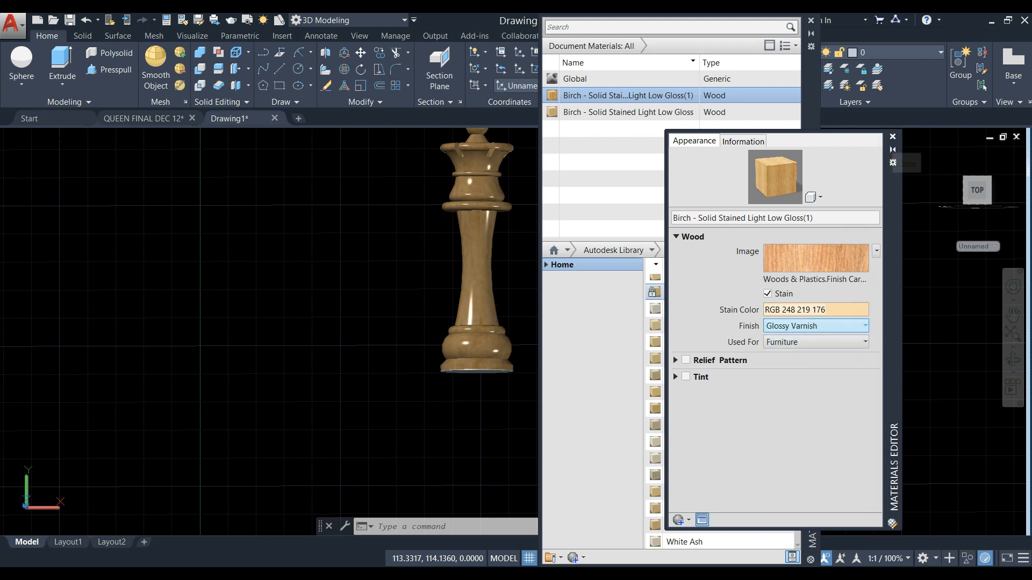
{"action": "left_click", "coordinate": [893, 137]}
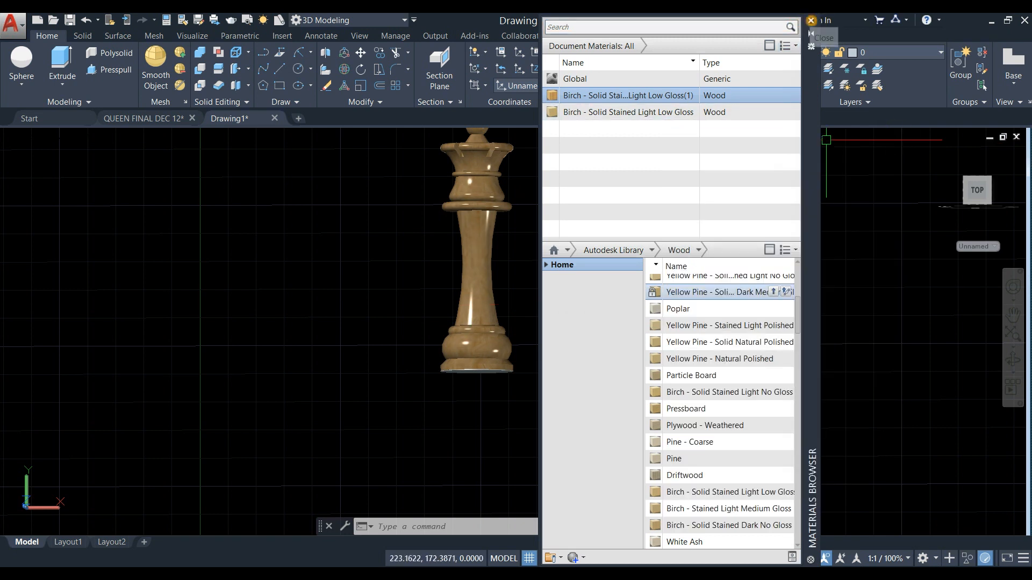
{"action": "left_click", "coordinate": [811, 20]}
- Turn off the drawing grid display around the queen
{"action": "middle_click_drag", "start_coordinate": [543, 212], "coordinate": [546, 258], "text": "shift"}
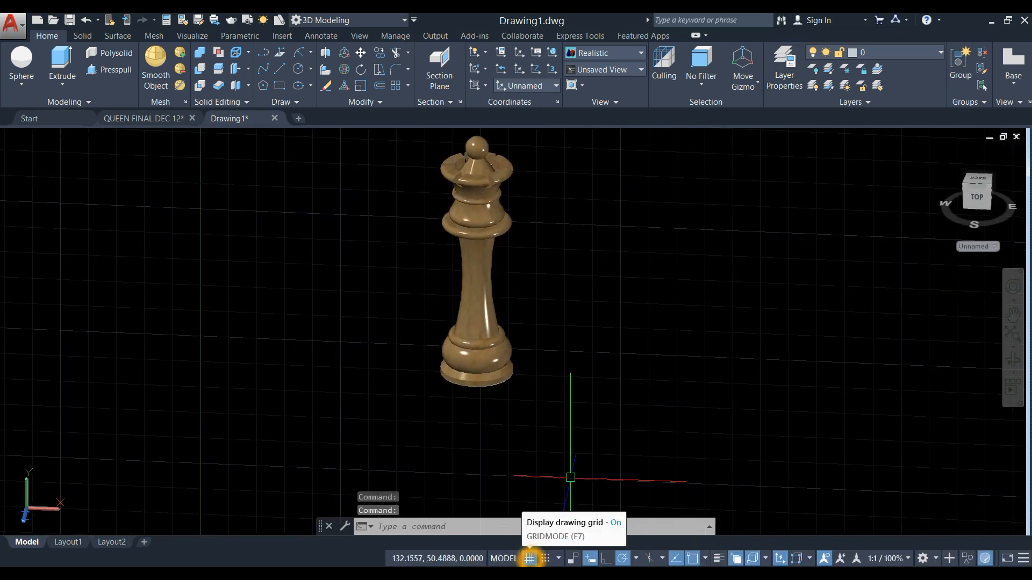
{"action": "left_click", "coordinate": [528, 559]}
{"action": "scroll", "coordinate": [587, 372], "scroll_direction": "up", "scroll_amount": 5}
{"action": "scroll", "coordinate": [587, 371], "scroll_direction": "down", "scroll_amount": 5}
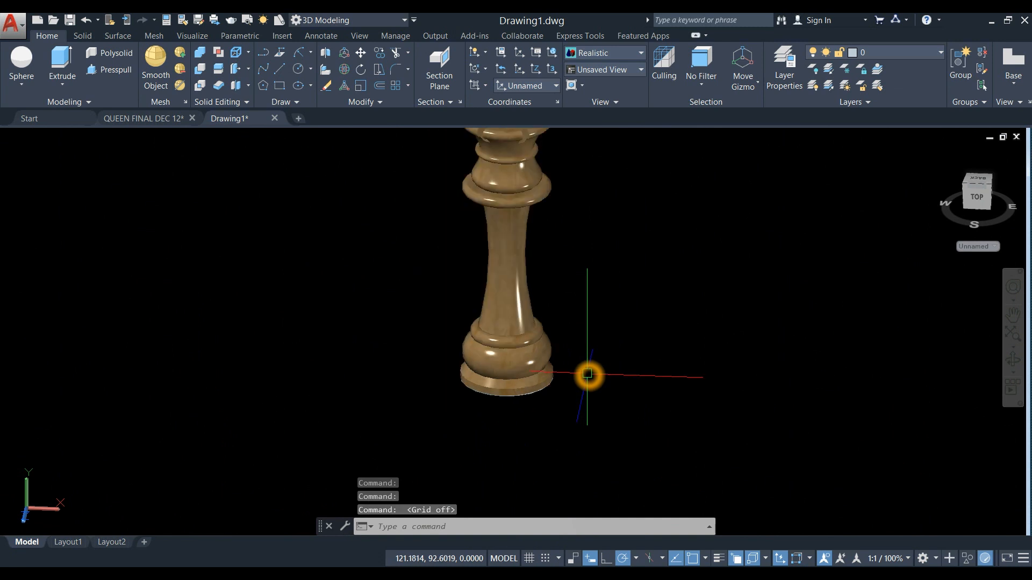
{"action": "scroll", "coordinate": [611, 350], "scroll_direction": "up", "scroll_amount": 3}
- Reopen the Materials Browser and add Velvet - Red 1 from the Autodesk Library's Fabric category to the document
{"action": "type", "text": "MAT"}
{"action": "type", "text": "ERIALS"}
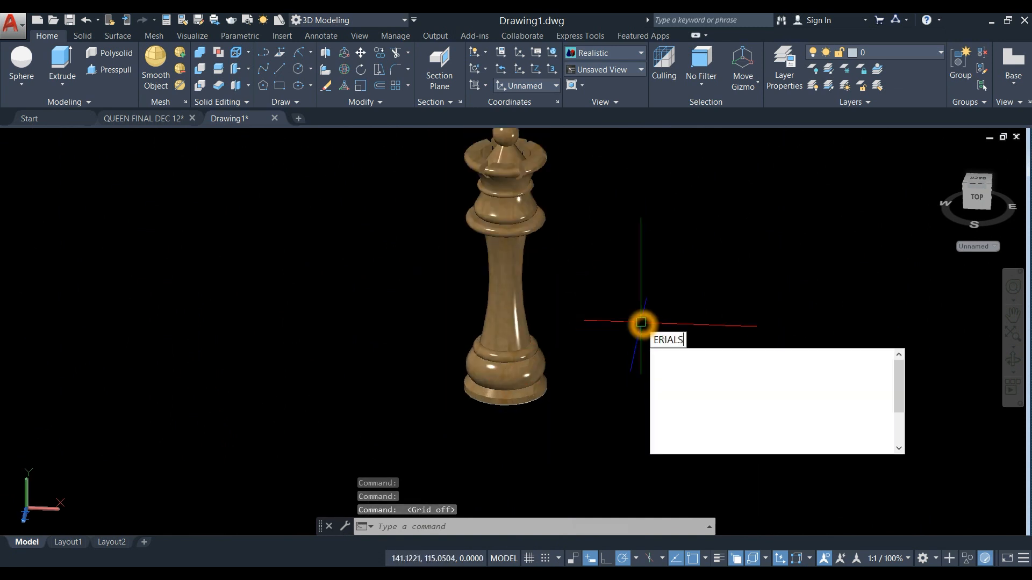
{"action": "key", "text": "Return"}
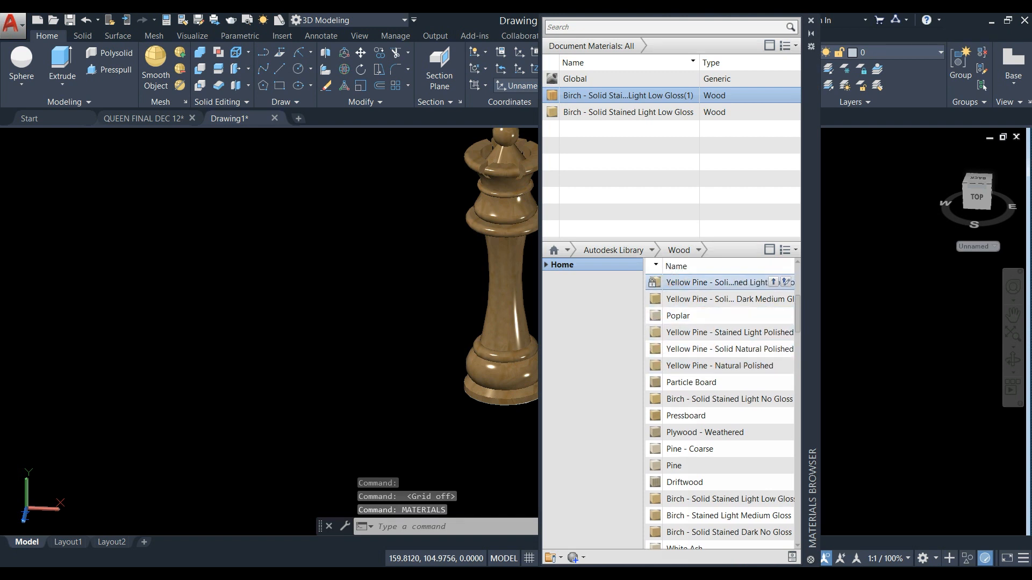
{"action": "left_click", "coordinate": [652, 250]}
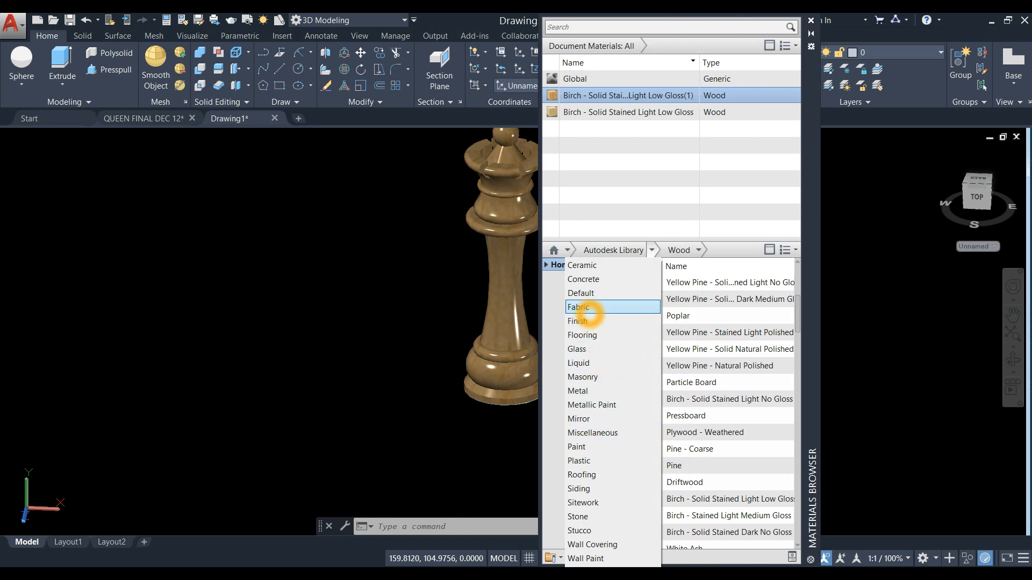
{"action": "left_click", "coordinate": [578, 307]}
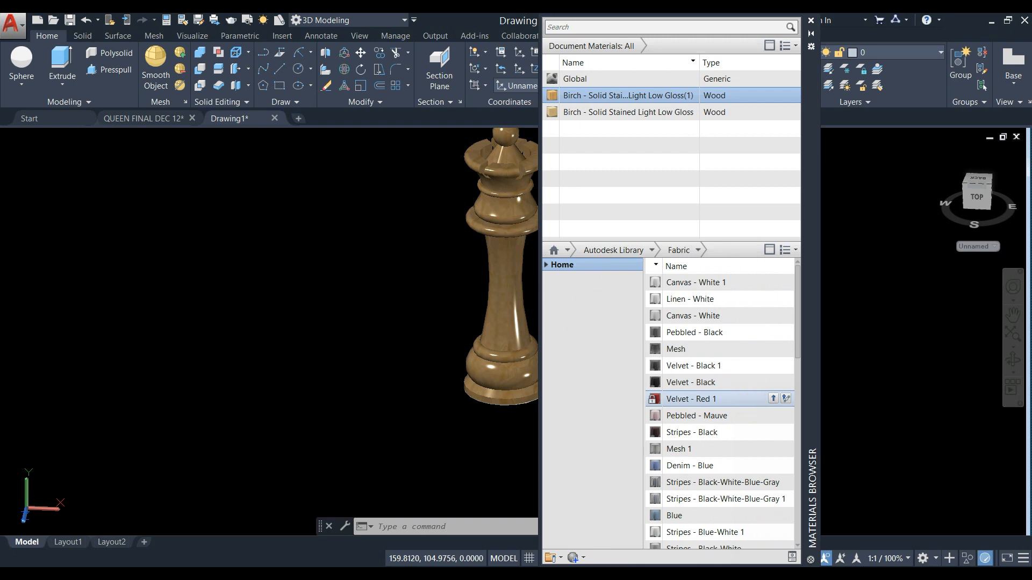
{"action": "left_click", "coordinate": [774, 399]}
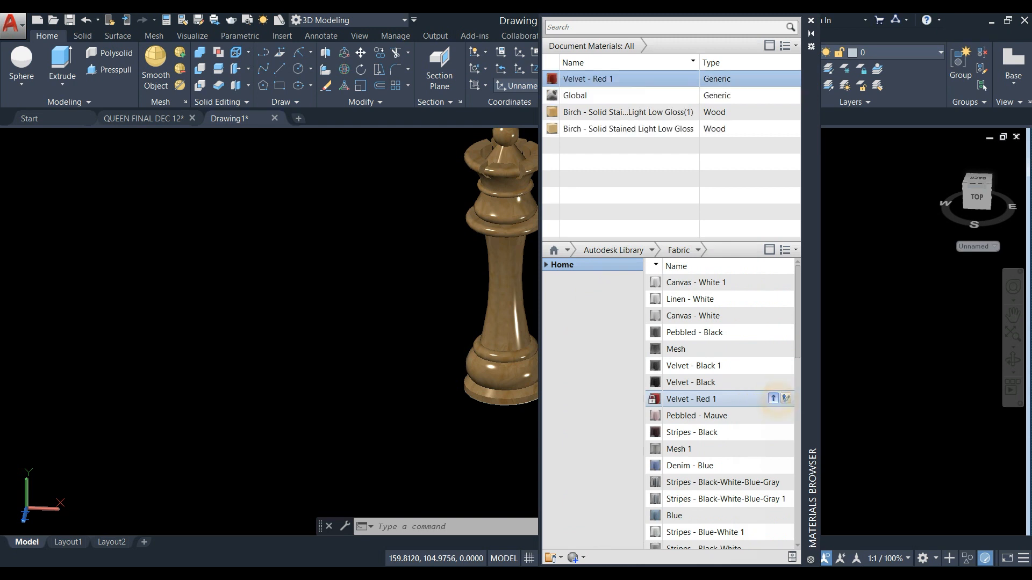
- Apply the Velvet - Red 1 material to the underside face of the queen's base
{"action": "middle_click_drag", "start_coordinate": [434, 424], "coordinate": [458, 429], "text": "shift"}
{"action": "left_click", "coordinate": [450, 404]}
{"action": "left_click", "coordinate": [622, 79]}
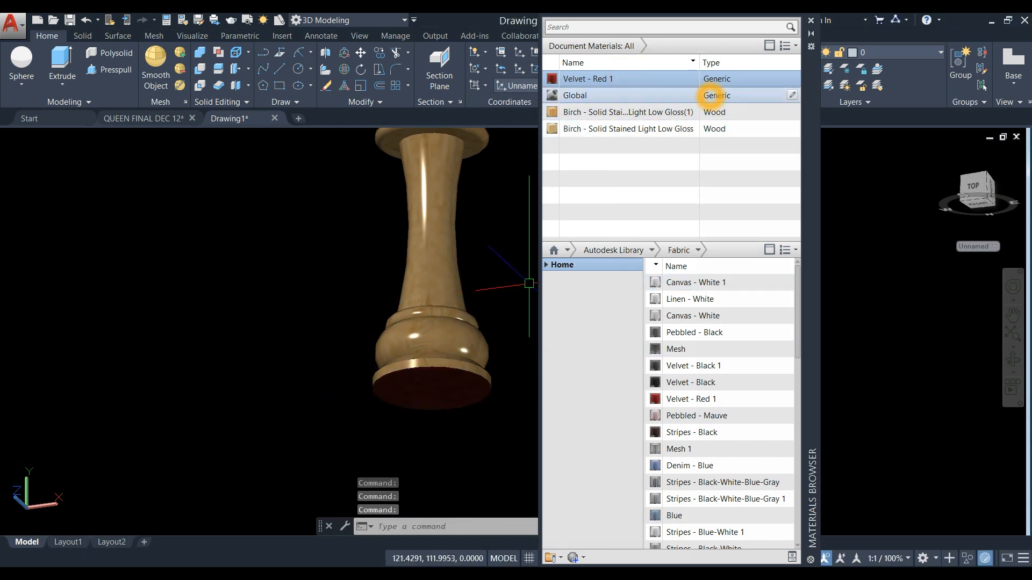
- Open Velvet - Red 1 for editing and set its color to RGB 234, 144, 150
{"action": "left_click", "coordinate": [790, 79]}
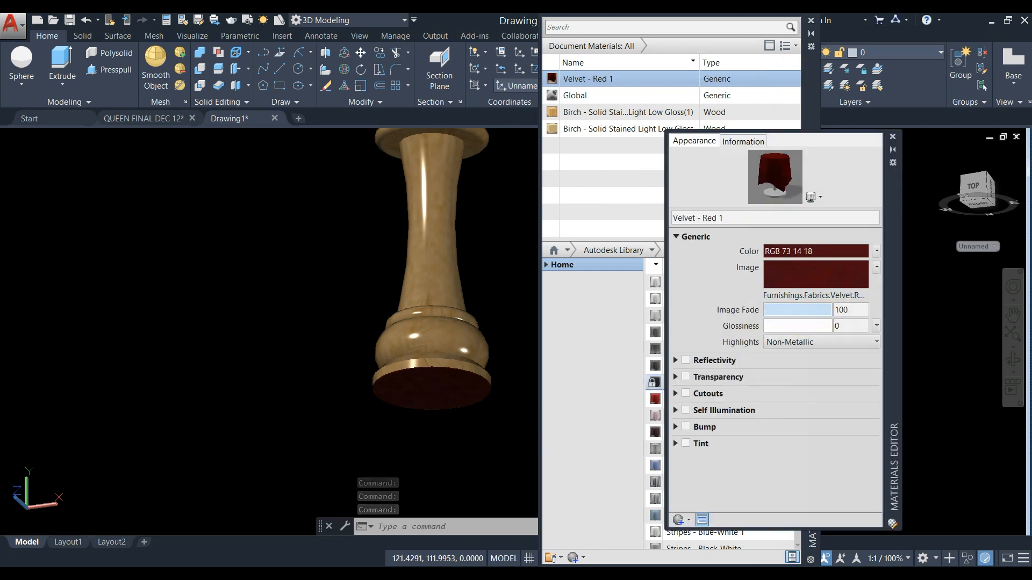
{"action": "left_click_drag", "start_coordinate": [831, 312], "coordinate": [823, 311]}
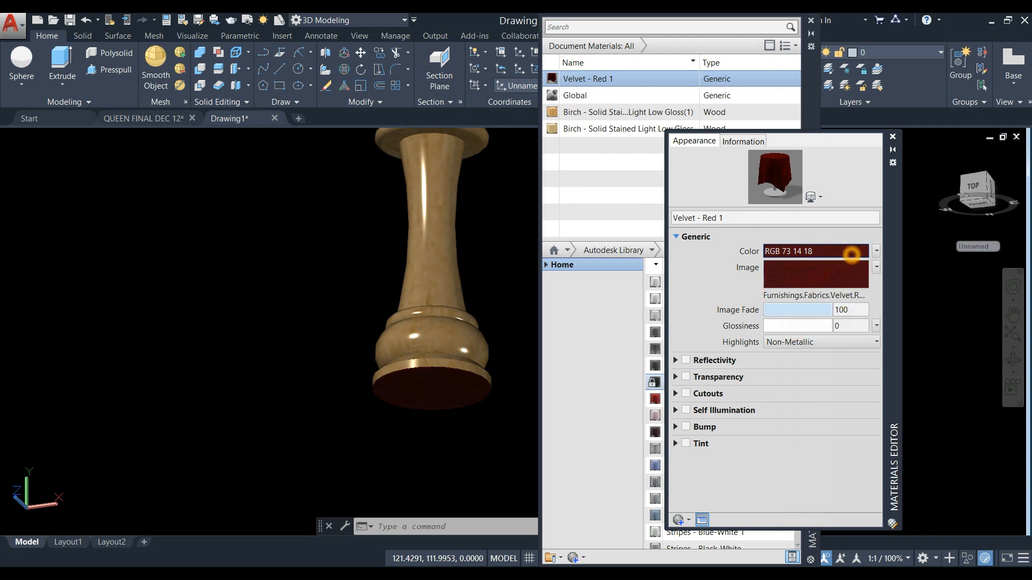
{"action": "left_click", "coordinate": [851, 254]}
{"action": "left_click", "coordinate": [724, 327]}
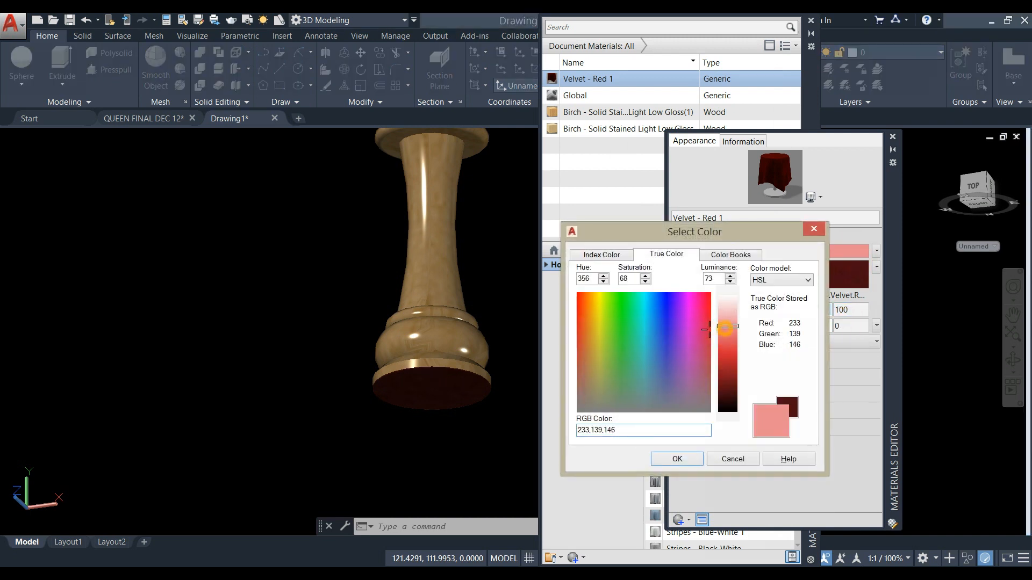
{"action": "left_click", "coordinate": [677, 460]}
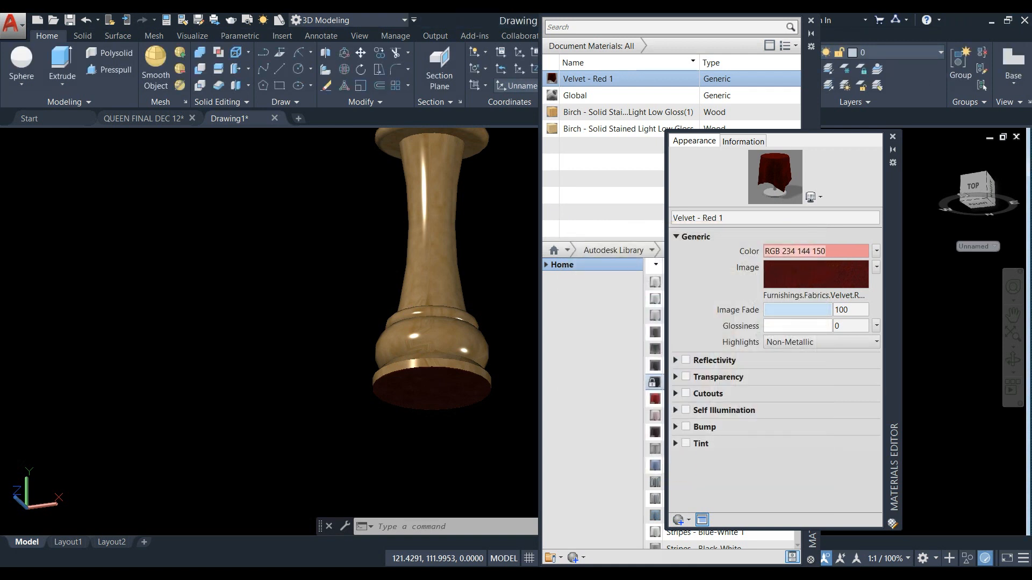
- Set the velvet's image fade to 75 and glossiness to 65, and close the material windows
{"action": "left_click", "coordinate": [829, 313]}
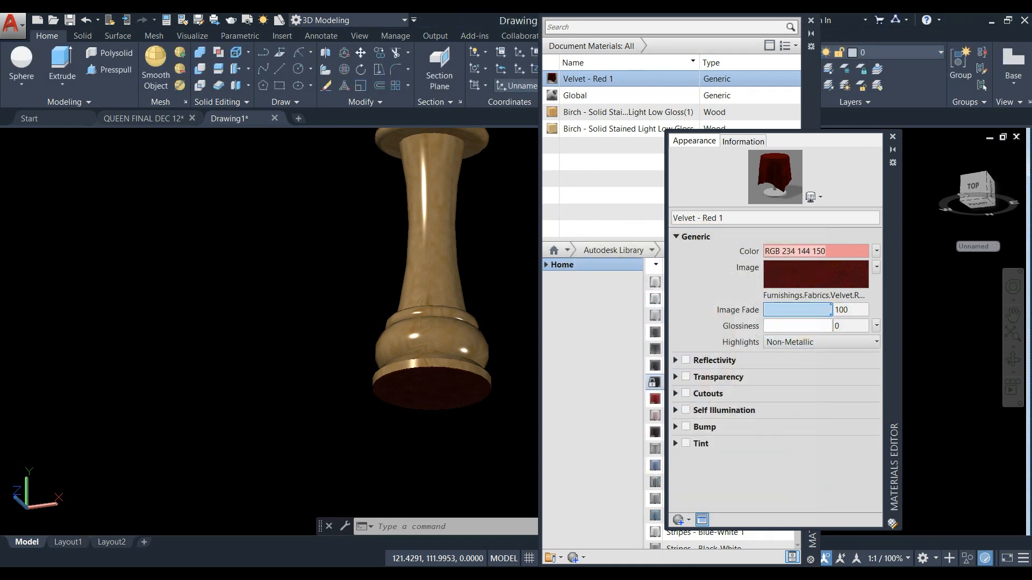
{"action": "left_click_drag", "start_coordinate": [832, 312], "coordinate": [816, 310]}
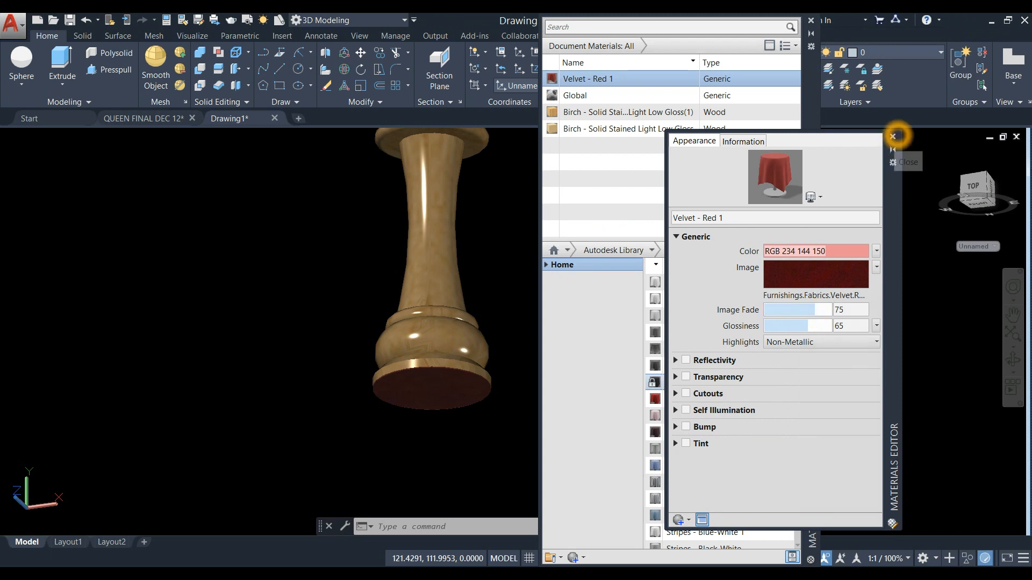
{"action": "left_click", "coordinate": [892, 137]}
{"action": "left_click", "coordinate": [811, 20]}
- Fillet the inner top edge and both side edges of one crown segment with radius 0.25, selecting them as edge chains
{"action": "middle_click_drag", "start_coordinate": [529, 370], "coordinate": [493, 424], "text": "shift"}
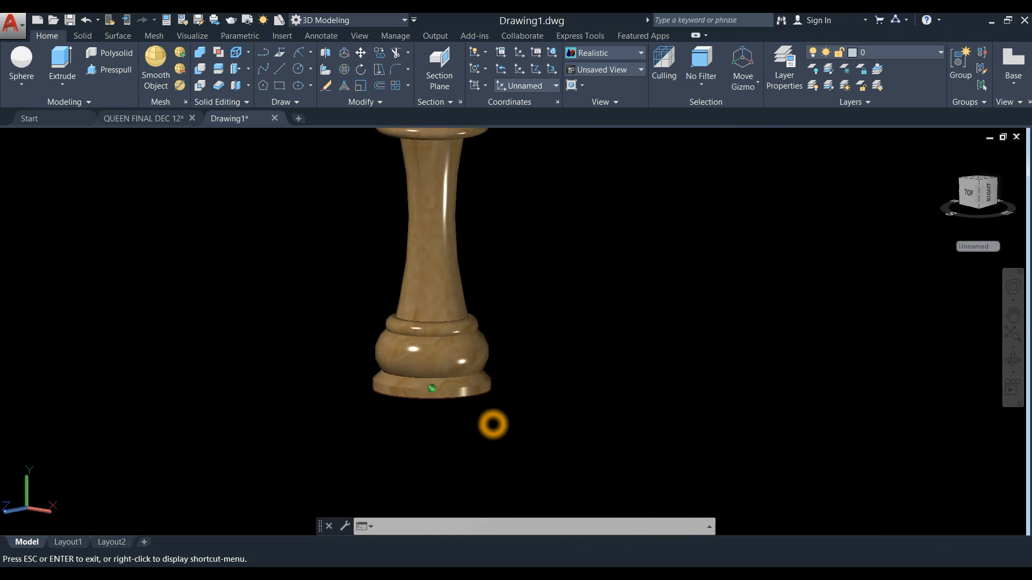
{"action": "scroll", "coordinate": [500, 380], "scroll_direction": "down", "scroll_amount": 2}
{"action": "middle_click_drag", "start_coordinate": [500, 380], "coordinate": [498, 408]}
{"action": "middle_click_drag", "start_coordinate": [498, 304], "coordinate": [561, 257], "text": "shift"}
{"action": "middle_click_drag", "start_coordinate": [774, 264], "coordinate": [763, 236], "text": "shift"}
{"action": "scroll", "coordinate": [740, 252], "scroll_direction": "down", "scroll_amount": 2}
{"action": "middle_click_drag", "start_coordinate": [713, 266], "coordinate": [621, 215]}
{"action": "left_click", "coordinate": [89, 37]}
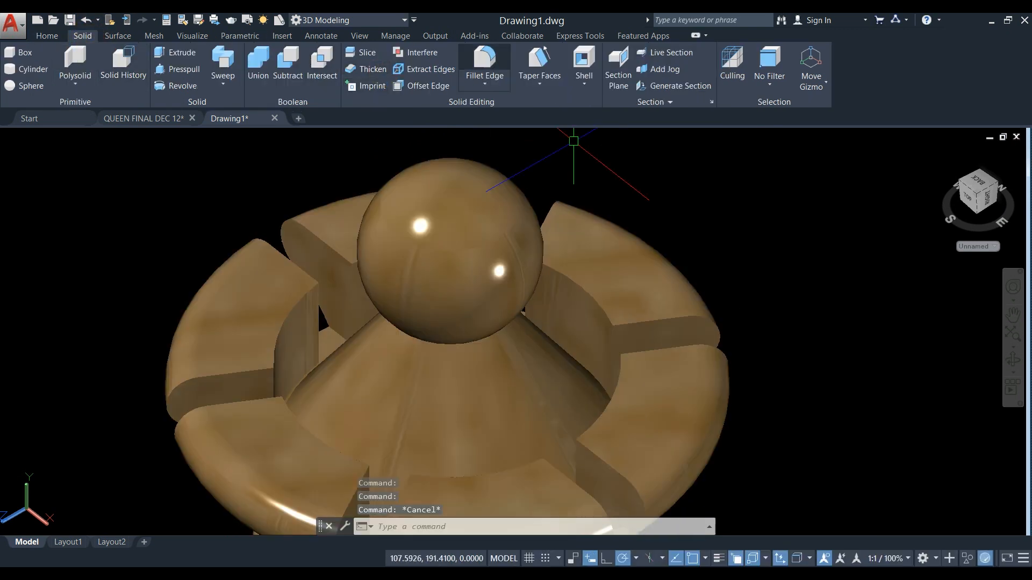
{"action": "left_click", "coordinate": [484, 64]}
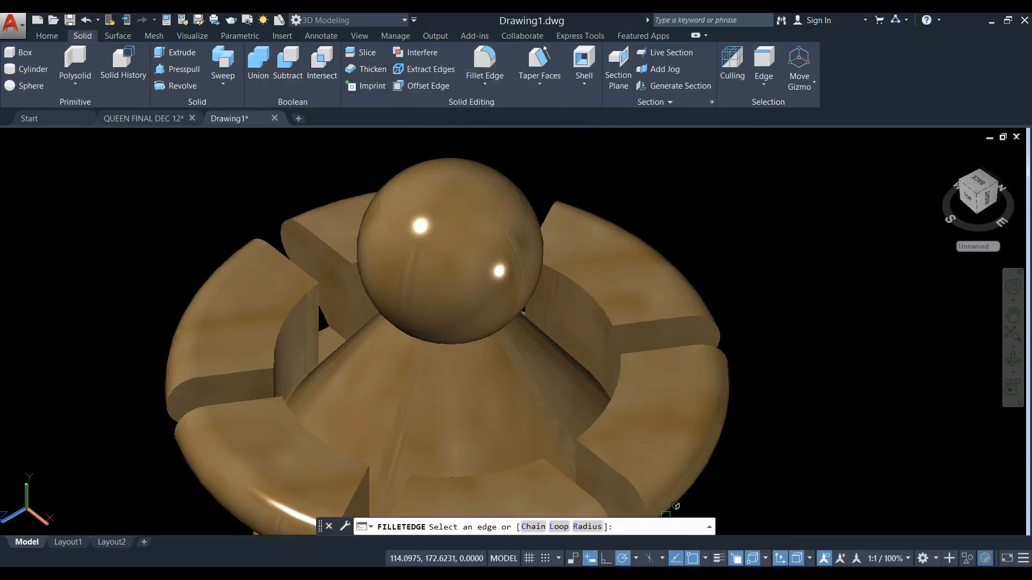
{"action": "left_click", "coordinate": [587, 527]}
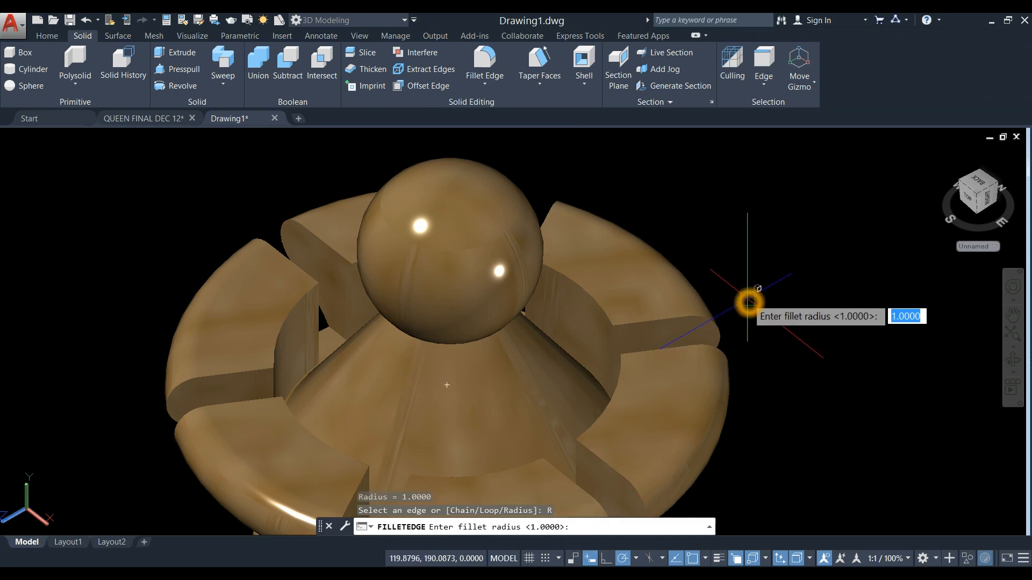
{"action": "key", "text": "Return"}
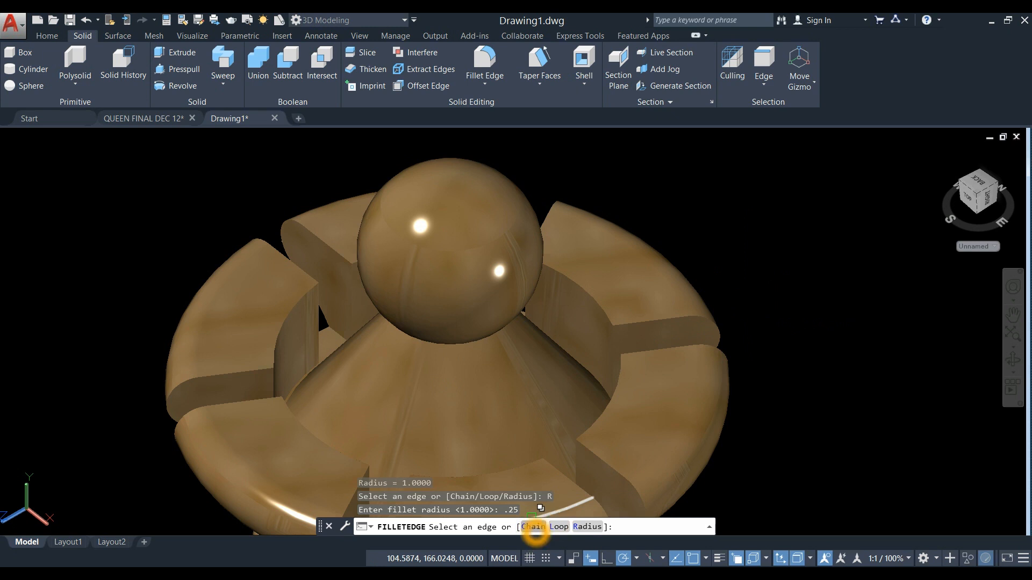
{"action": "left_click", "coordinate": [536, 527]}
{"action": "left_click", "coordinate": [588, 283]}
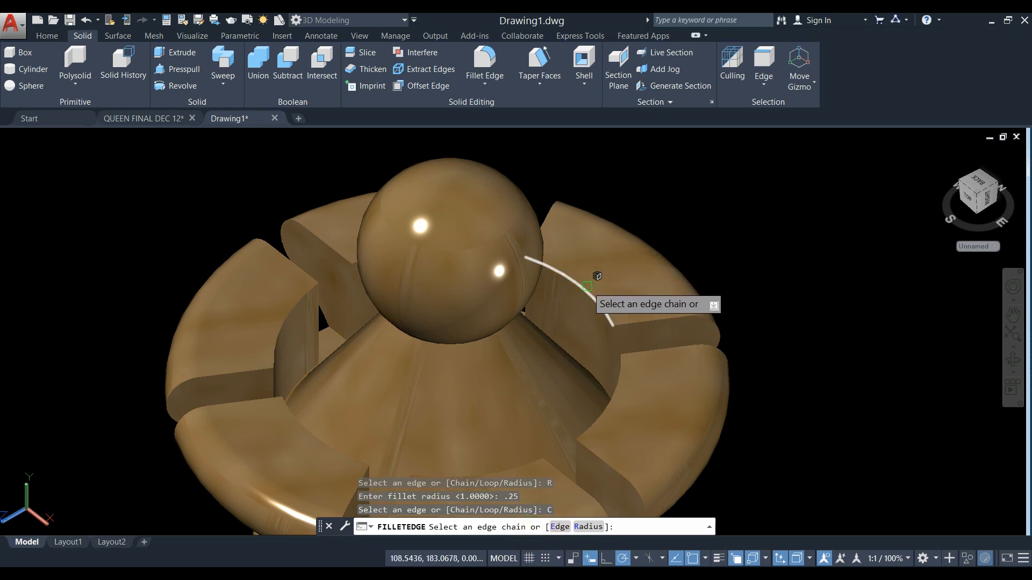
{"action": "left_click", "coordinate": [640, 316]}
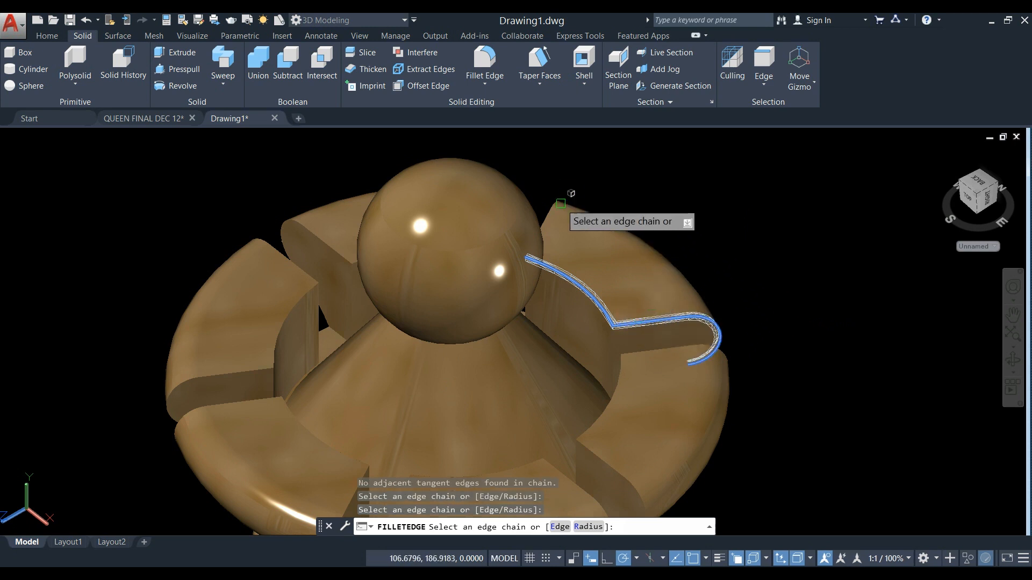
{"action": "left_click", "coordinate": [543, 217]}
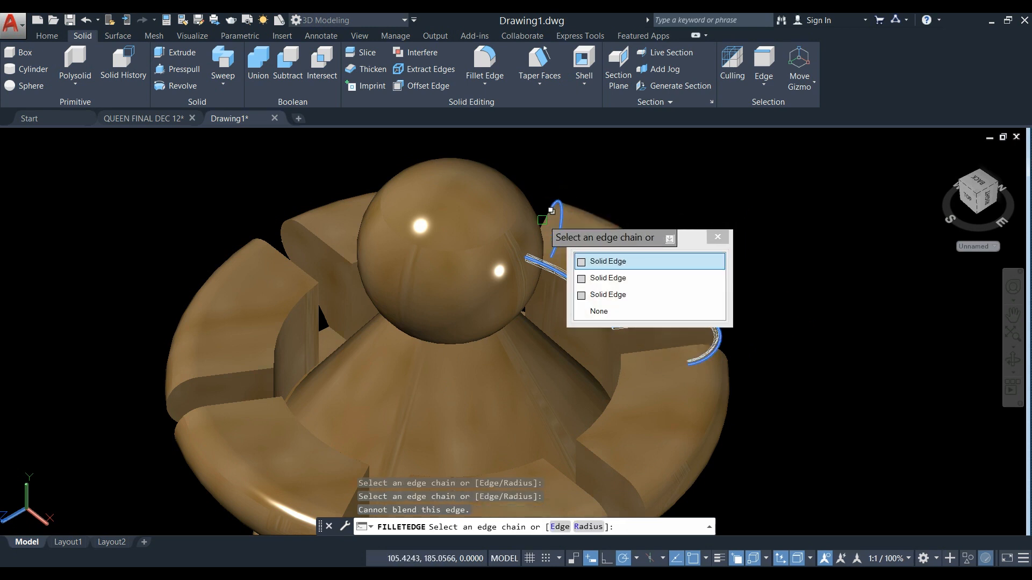
{"action": "left_click", "coordinate": [608, 261]}
{"action": "right_click", "coordinate": [643, 176]}
{"action": "left_click", "coordinate": [670, 183]}
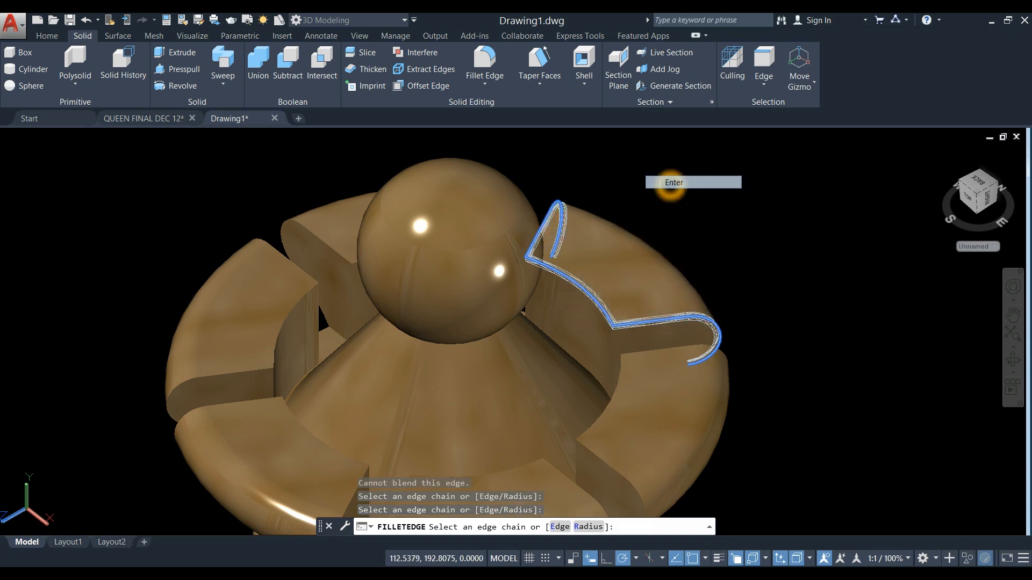
{"action": "right_click", "coordinate": [669, 186]}
{"action": "left_click", "coordinate": [687, 194]}
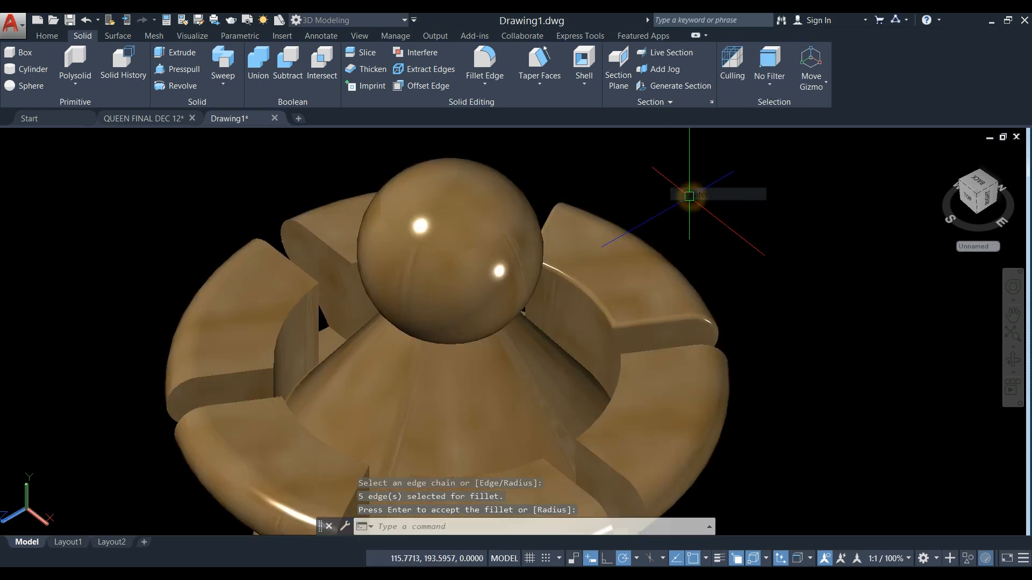
- Fillet the inner top edge and both side edge chains of the adjacent crown segment with the same 0.25 radius
{"action": "scroll", "coordinate": [495, 197], "scroll_direction": "down", "scroll_amount": 1}
{"action": "left_click", "coordinate": [488, 61]}
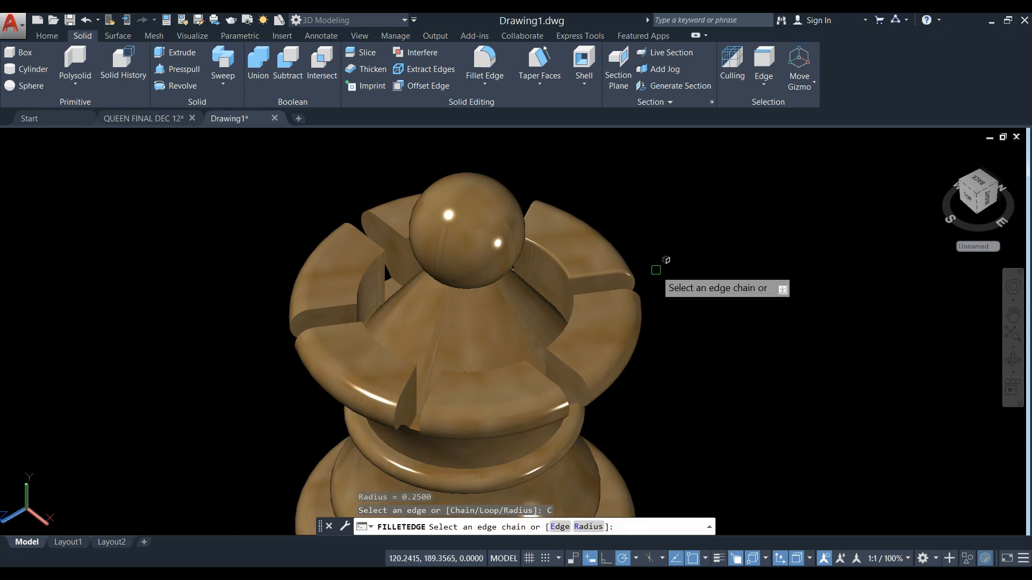
{"action": "scroll", "coordinate": [661, 260], "scroll_direction": "up", "scroll_amount": 2}
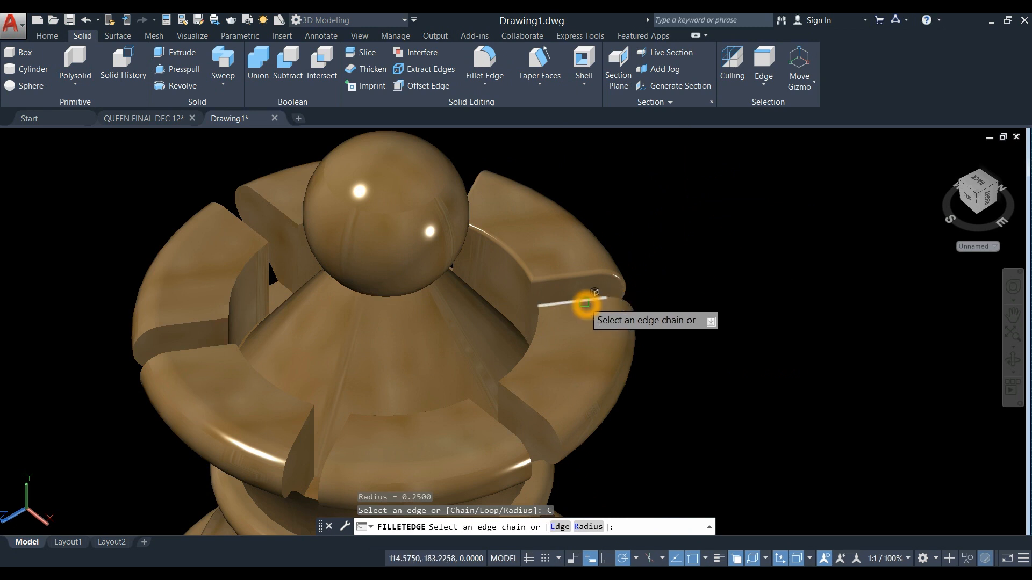
{"action": "left_click", "coordinate": [589, 303]}
{"action": "middle_click_drag", "start_coordinate": [570, 323], "coordinate": [663, 309], "text": "shift"}
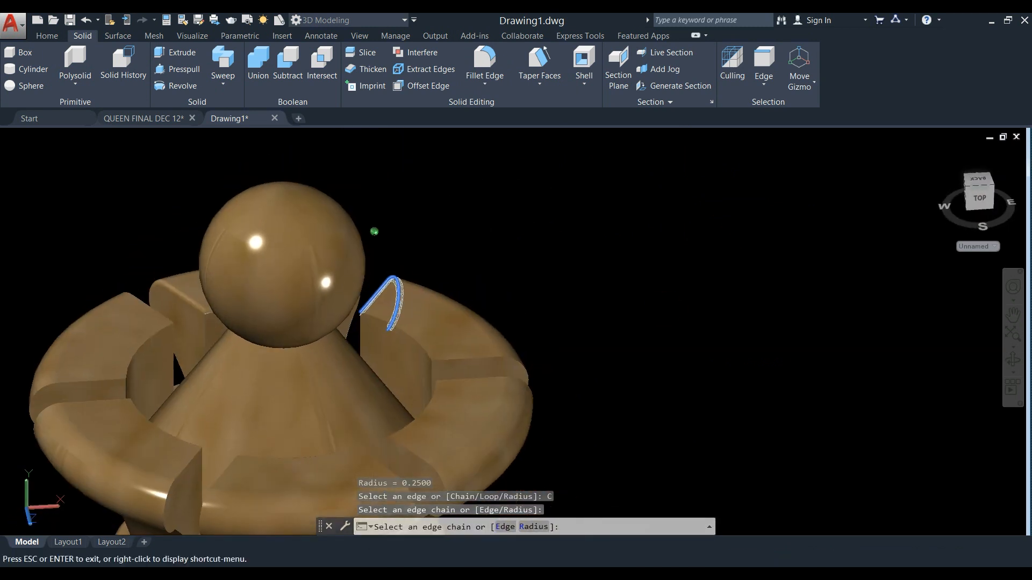
{"action": "left_click", "coordinate": [413, 332]}
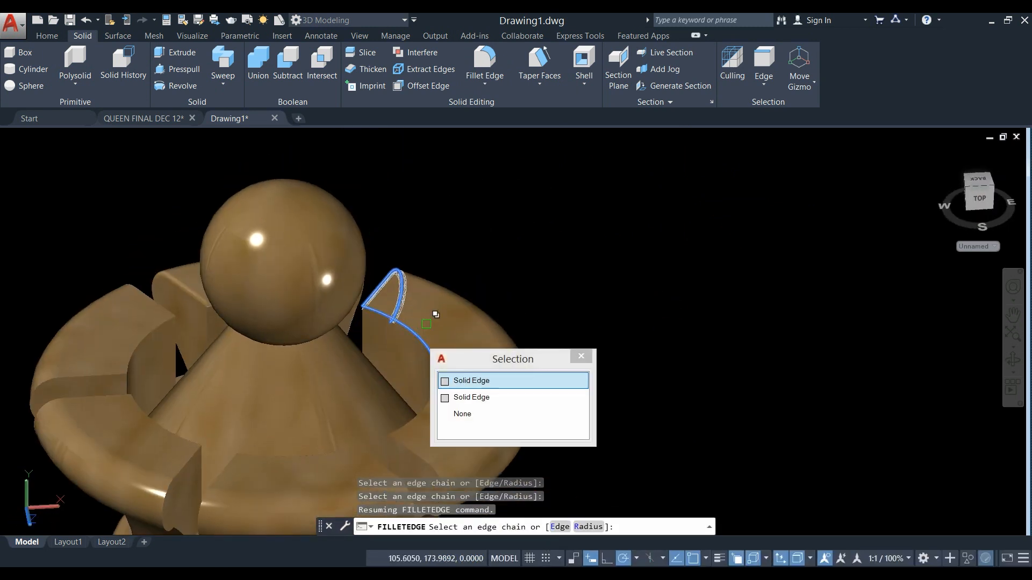
{"action": "left_click", "coordinate": [581, 356]}
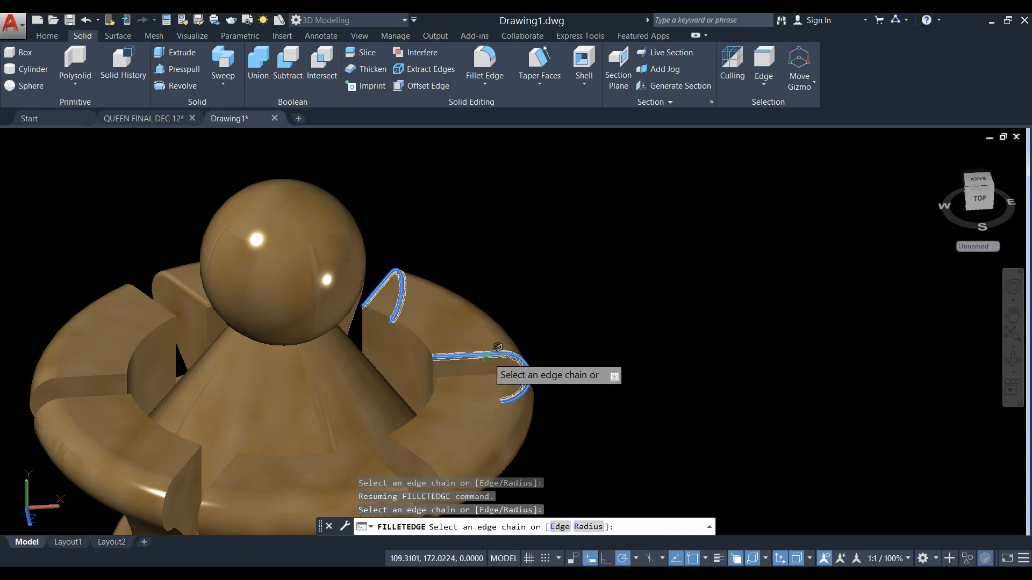
{"action": "left_click", "coordinate": [422, 338]}
{"action": "right_click", "coordinate": [502, 240]}
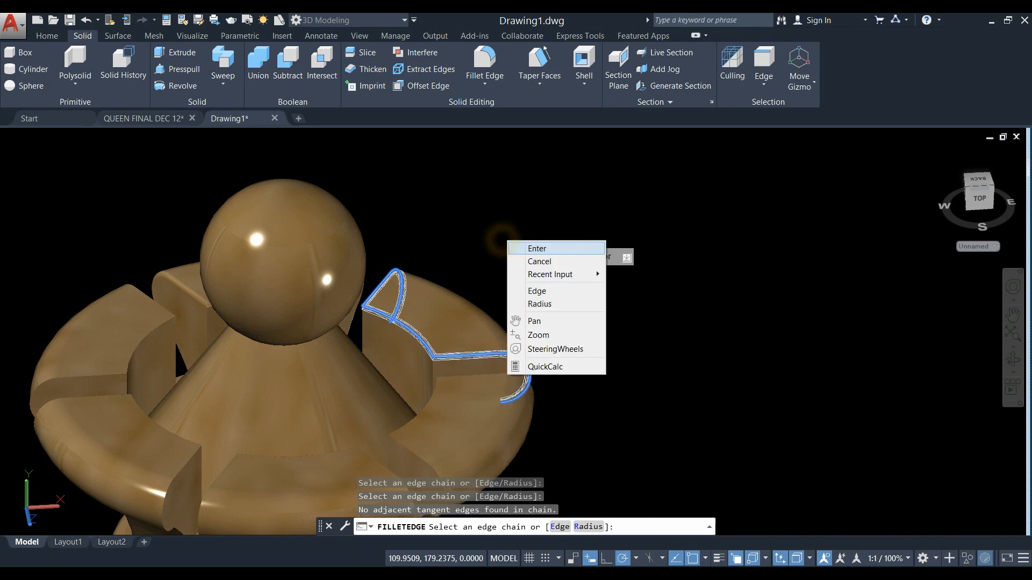
{"action": "left_click", "coordinate": [512, 246]}
{"action": "right_click", "coordinate": [531, 252]}
{"action": "left_click", "coordinate": [556, 260]}
{"action": "right_click", "coordinate": [553, 261]}
{"action": "left_click", "coordinate": [557, 266]}
{"action": "middle_click_drag", "start_coordinate": [558, 266], "coordinate": [579, 223]}
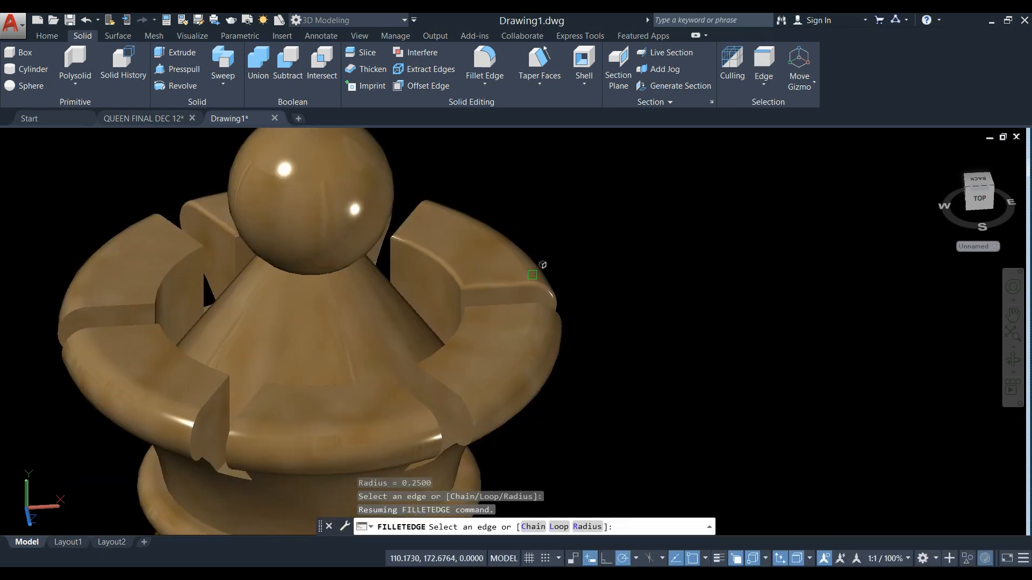
{"action": "scroll", "coordinate": [668, 304], "scroll_direction": "down", "scroll_amount": 2}
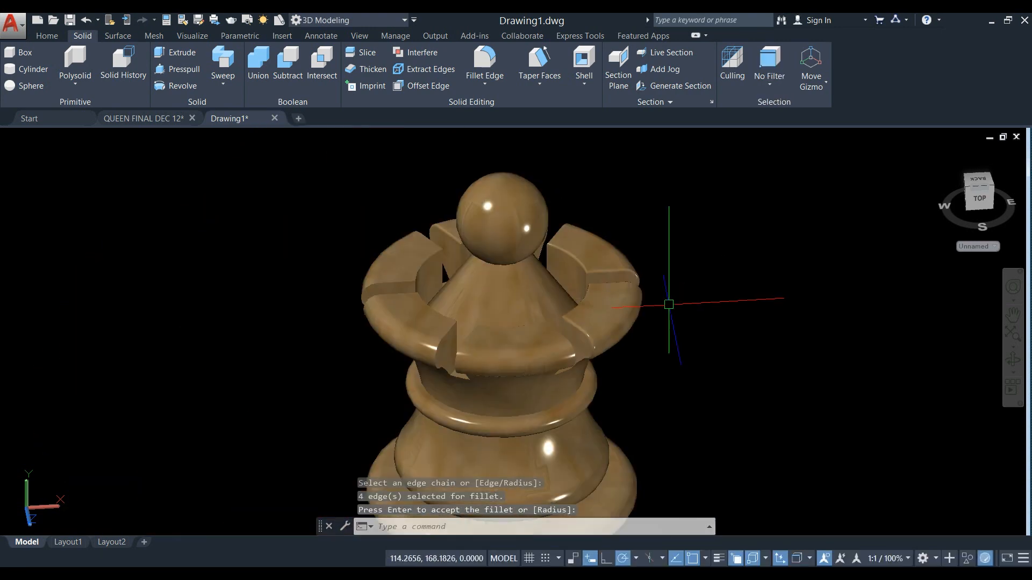
- Start a 0.25-radius edge fillet in chain mode and select the side chain and inner top edge of an unrounded crown segment
{"action": "mouse_move", "coordinate": [668, 305]}
{"action": "middle_mouse_down", "text": "shift"}
{"action": "mouse_move", "coordinate": [659, 323]}
{"action": "mouse_move", "coordinate": [583, 342]}
{"action": "mouse_move", "coordinate": [649, 298]}
{"action": "middle_mouse_up", "text": "shift"}
{"action": "right_click", "coordinate": [686, 220]}
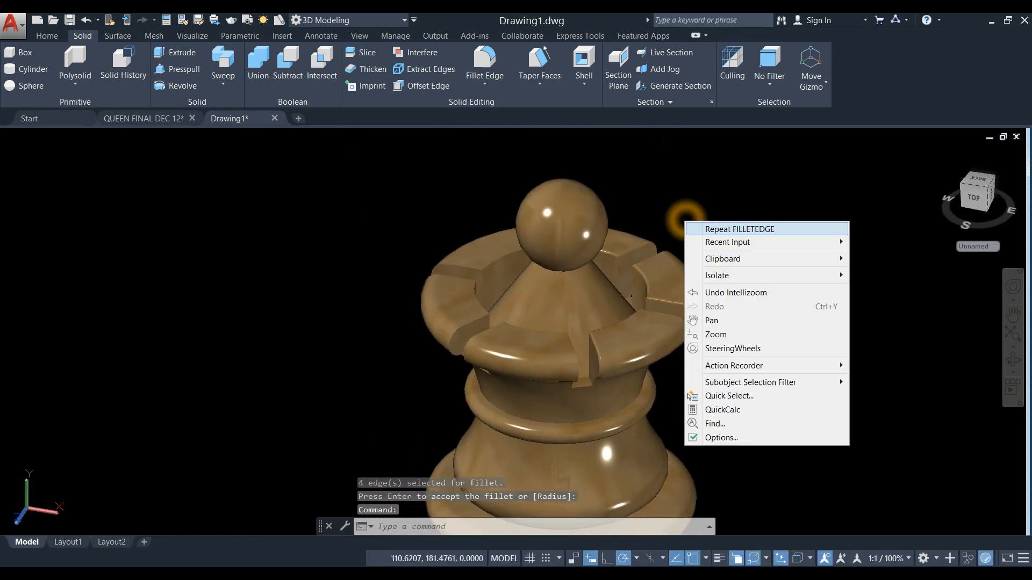
{"action": "left_click", "coordinate": [710, 229]}
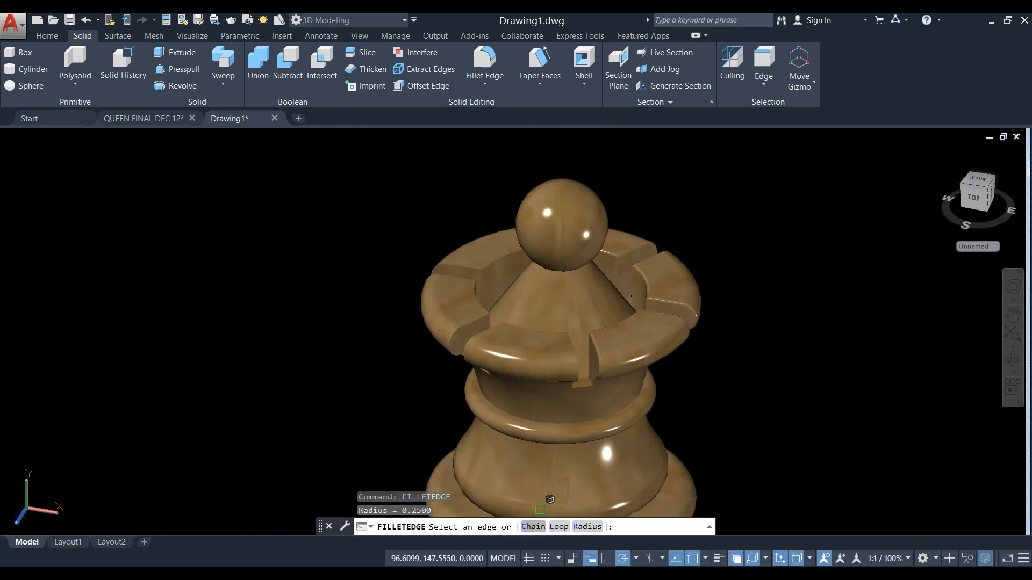
{"action": "left_click", "coordinate": [533, 527]}
{"action": "scroll", "coordinate": [398, 280], "scroll_direction": "up", "scroll_amount": 5}
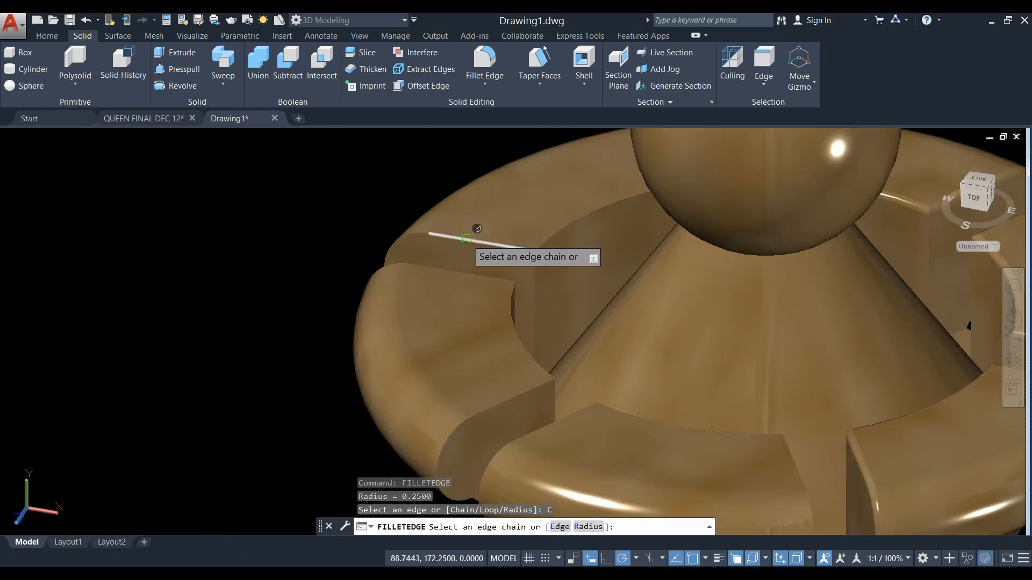
{"action": "left_click", "coordinate": [467, 238]}
{"action": "left_click", "coordinate": [564, 227]}
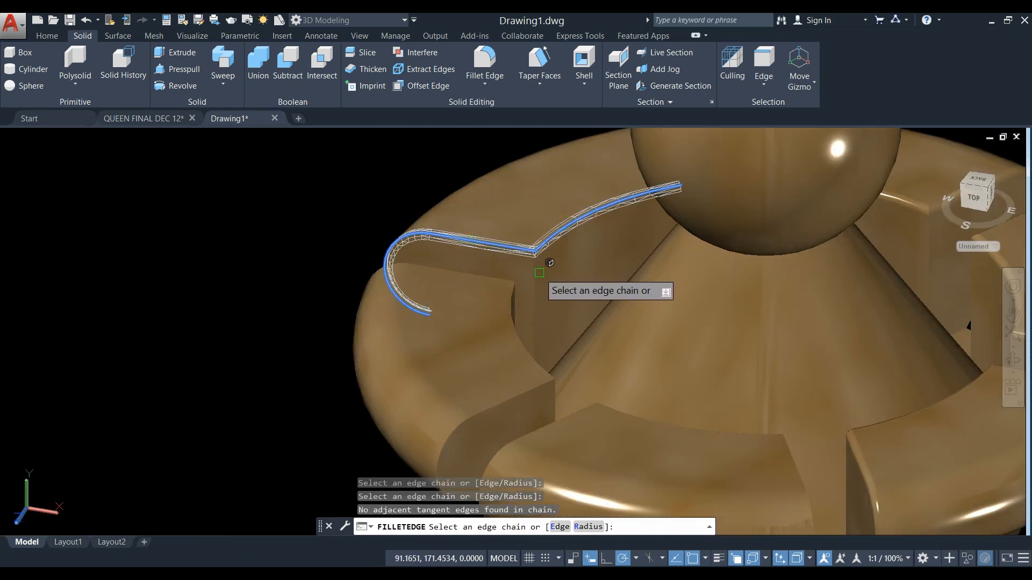
- Add the facing side edge chain and the inner top edge of the neighbouring crown segment to the fillet selection
{"action": "left_click", "coordinate": [473, 275]}
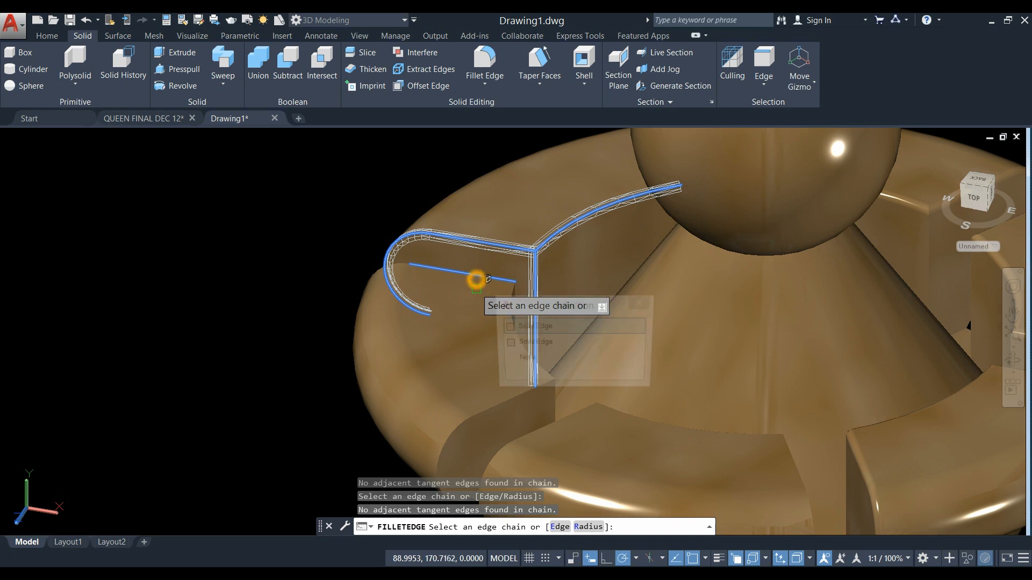
{"action": "left_click", "coordinate": [374, 276]}
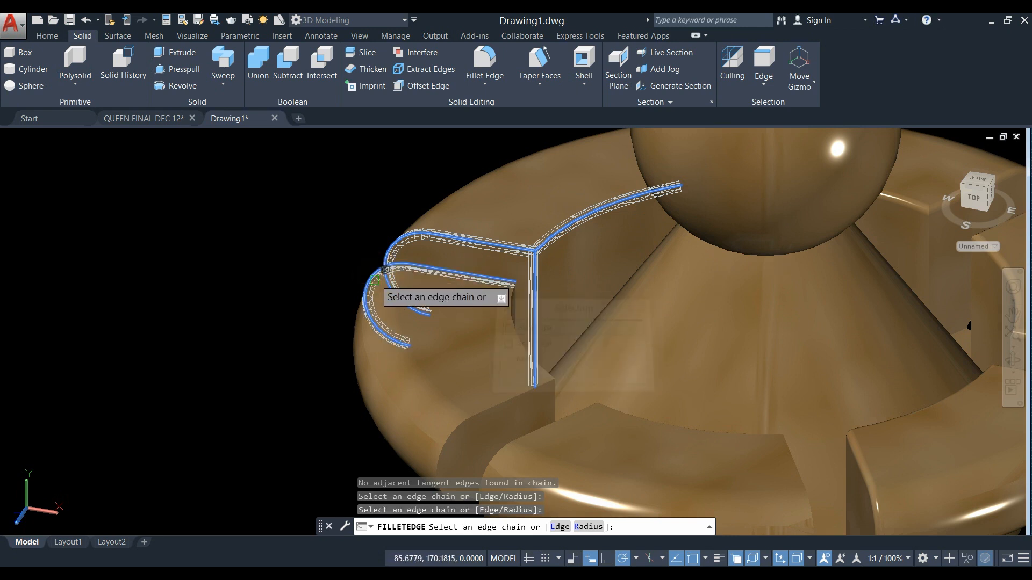
{"action": "left_click", "coordinate": [511, 322]}
{"action": "left_click", "coordinate": [487, 415]}
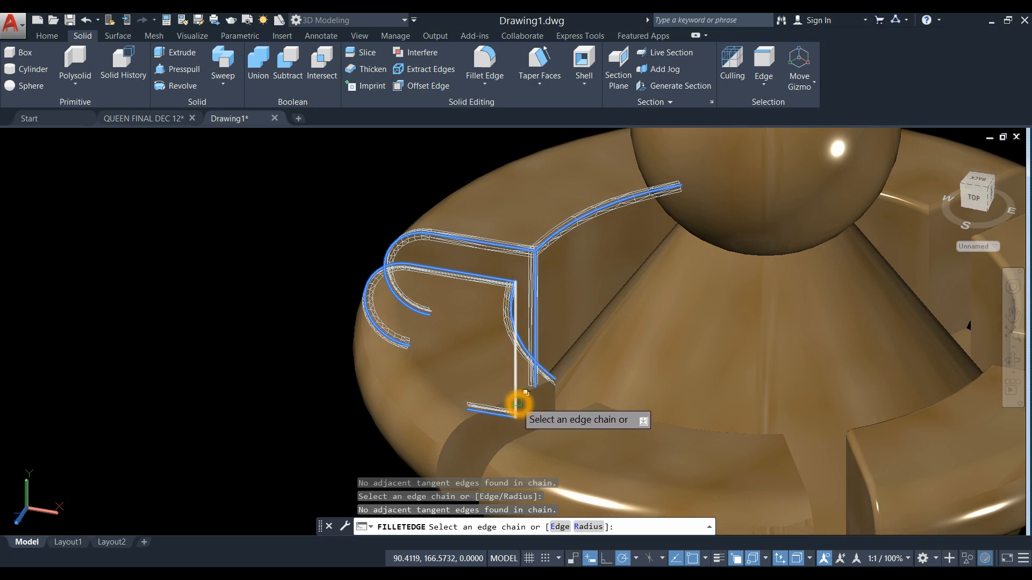
{"action": "left_click", "coordinate": [518, 402]}
- Add the neighbouring segment's remaining side chain and the front segment's side chains and inner top edge, and apply the fillet
{"action": "middle_click_drag", "start_coordinate": [518, 402], "coordinate": [442, 237]}
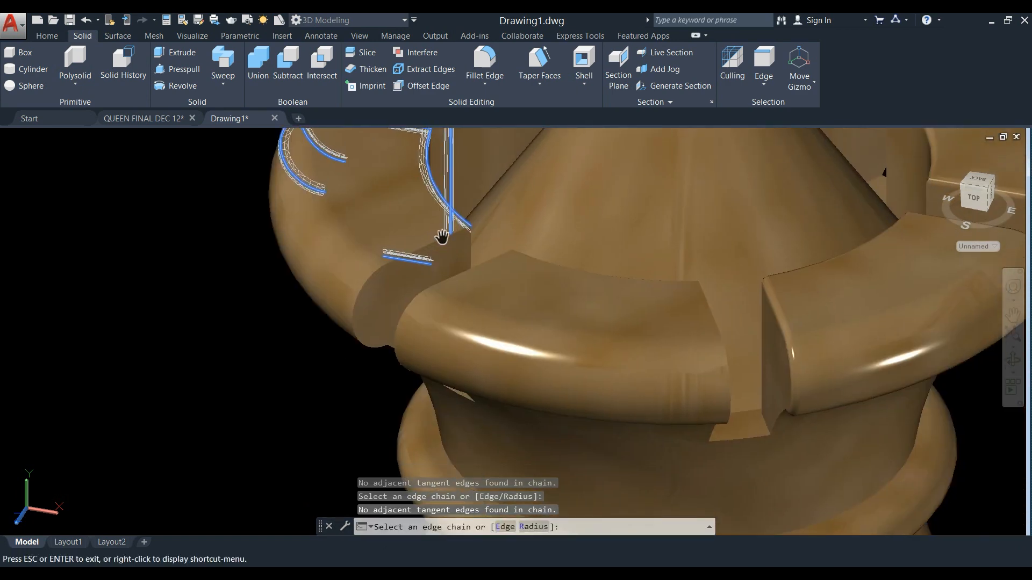
{"action": "left_click", "coordinate": [720, 325]}
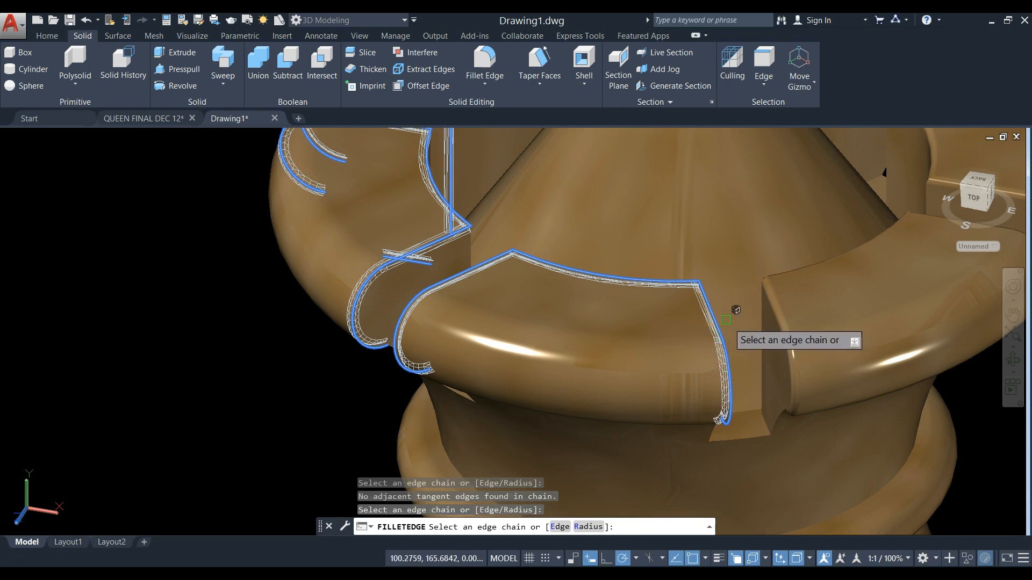
{"action": "scroll", "coordinate": [723, 330], "scroll_direction": "down", "scroll_amount": 4}
{"action": "middle_click_drag", "start_coordinate": [688, 339], "coordinate": [613, 391]}
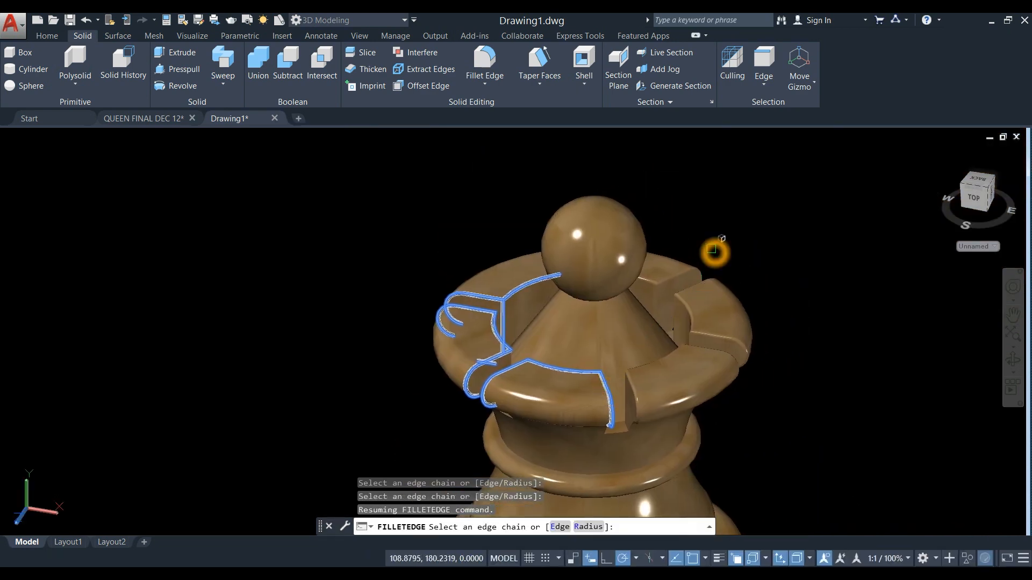
{"action": "right_click", "coordinate": [706, 227]}
{"action": "left_click", "coordinate": [732, 233]}
{"action": "right_click", "coordinate": [733, 234]}
{"action": "left_click", "coordinate": [758, 243]}
- Clear the selection and examine the crown's segments from several sides, including the complete queen from top to base
{"action": "middle_click_drag", "start_coordinate": [756, 237], "coordinate": [736, 291], "text": "shift"}
{"action": "middle_click_drag", "start_coordinate": [742, 190], "coordinate": [610, 224], "text": "shift"}
{"action": "scroll", "coordinate": [878, 294], "scroll_direction": "up", "scroll_amount": 2}
{"action": "middle_click_drag", "start_coordinate": [824, 324], "coordinate": [769, 313], "text": "shift"}
{"action": "middle_click_drag", "start_coordinate": [754, 388], "coordinate": [579, 230]}
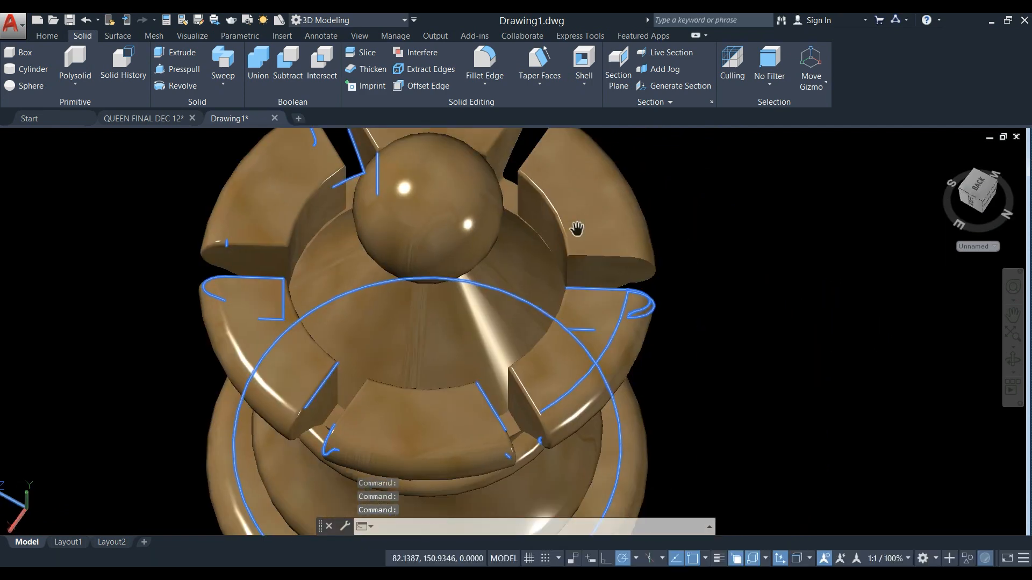
{"action": "scroll", "coordinate": [583, 237], "scroll_direction": "down", "scroll_amount": 2}
{"action": "left_click", "coordinate": [604, 321]}
{"action": "key", "text": "Escape"}
{"action": "middle_click_drag", "start_coordinate": [672, 278], "coordinate": [686, 200], "text": "shift"}
{"action": "scroll", "coordinate": [583, 290], "scroll_direction": "down", "scroll_amount": 4}
{"action": "middle_click_drag", "start_coordinate": [583, 291], "coordinate": [557, 357]}
{"action": "scroll", "coordinate": [581, 337], "scroll_direction": "up", "scroll_amount": 3}
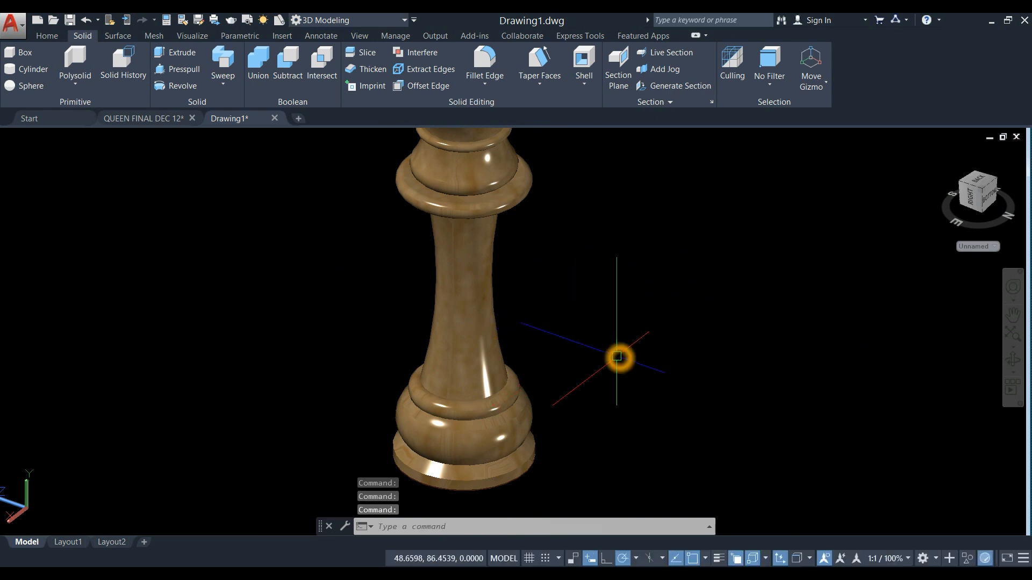
{"action": "scroll", "coordinate": [616, 291], "scroll_direction": "down", "scroll_amount": 5}
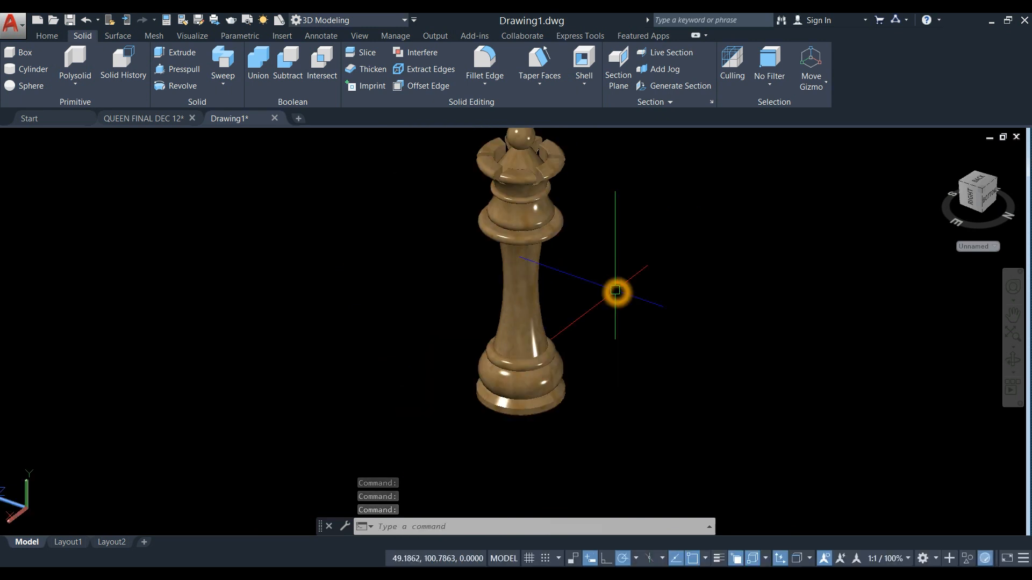
{"action": "middle_click_drag", "start_coordinate": [615, 293], "coordinate": [594, 344]}
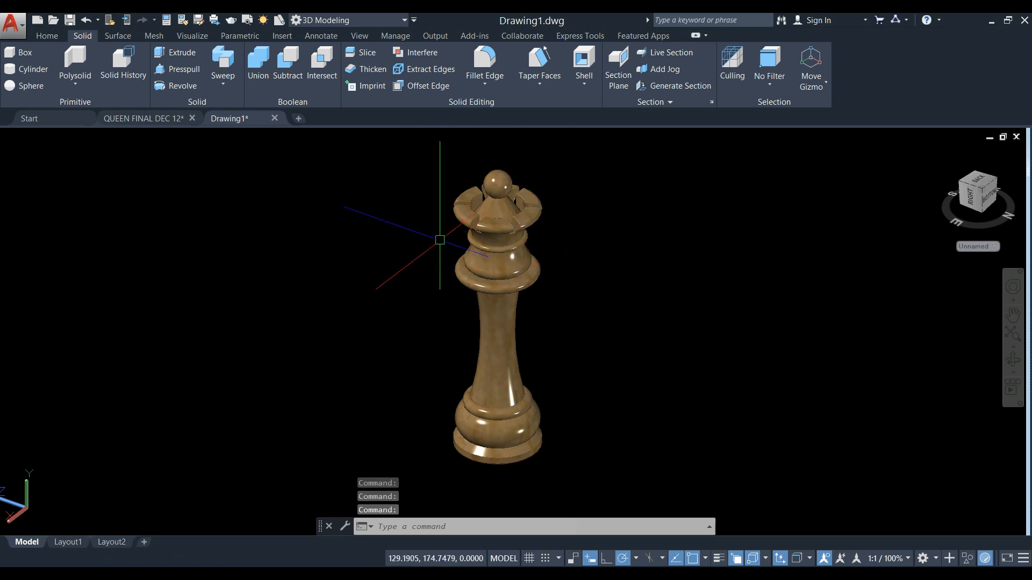